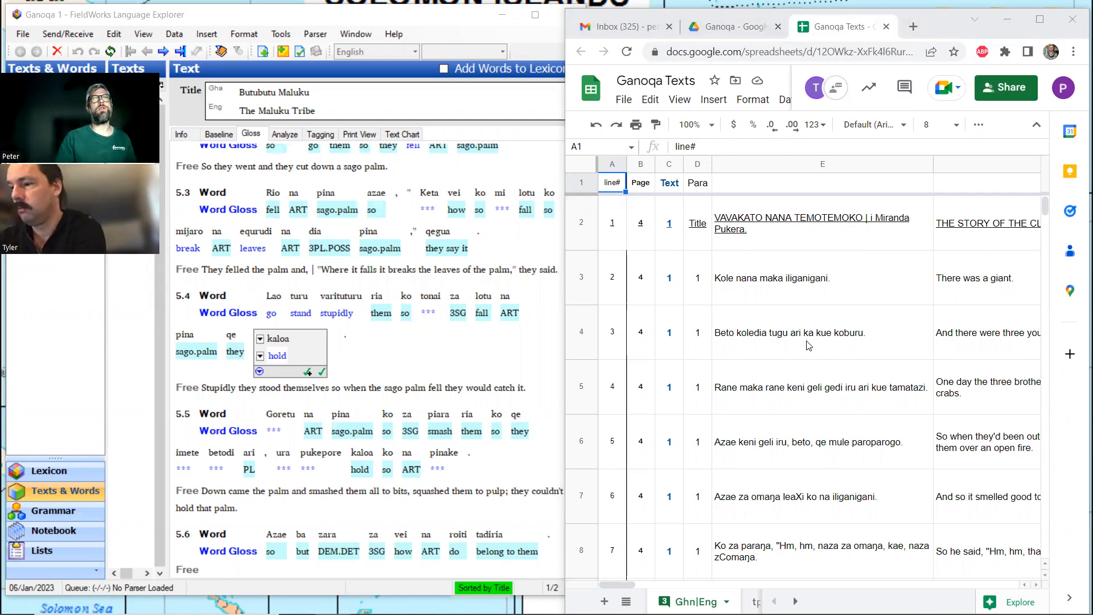
- Look through the Ganoqa Texts spreadsheet for the text 2 sentences, rows 98 to 104, that match section 5 of the Maluku story
left_click(1037, 585)
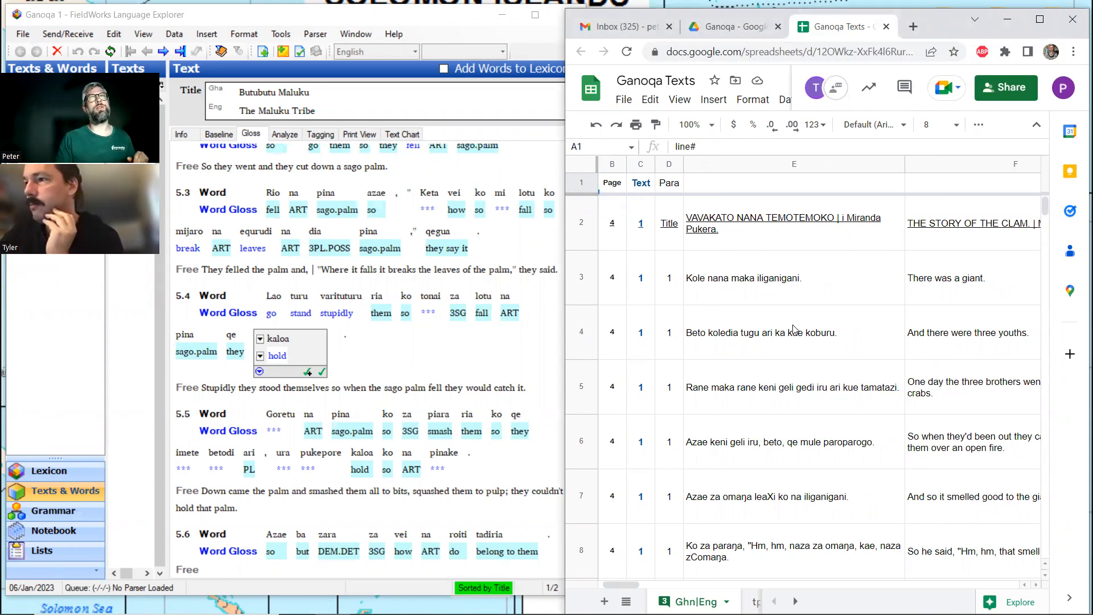
scroll(797, 331, "down", 6)
scroll(810, 318, "down", 3)
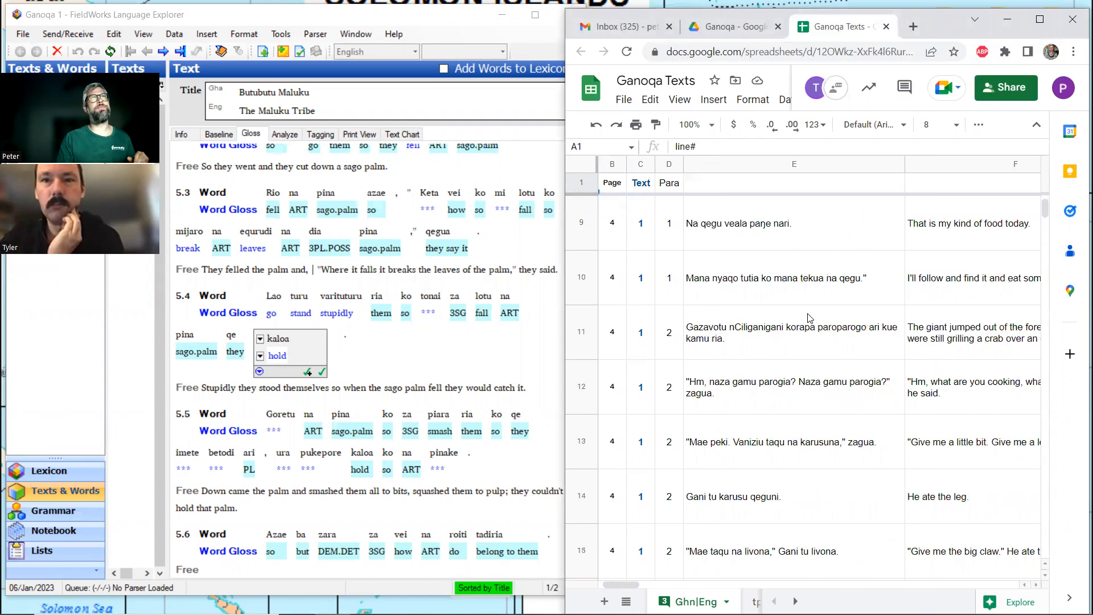
left_click(396, 347)
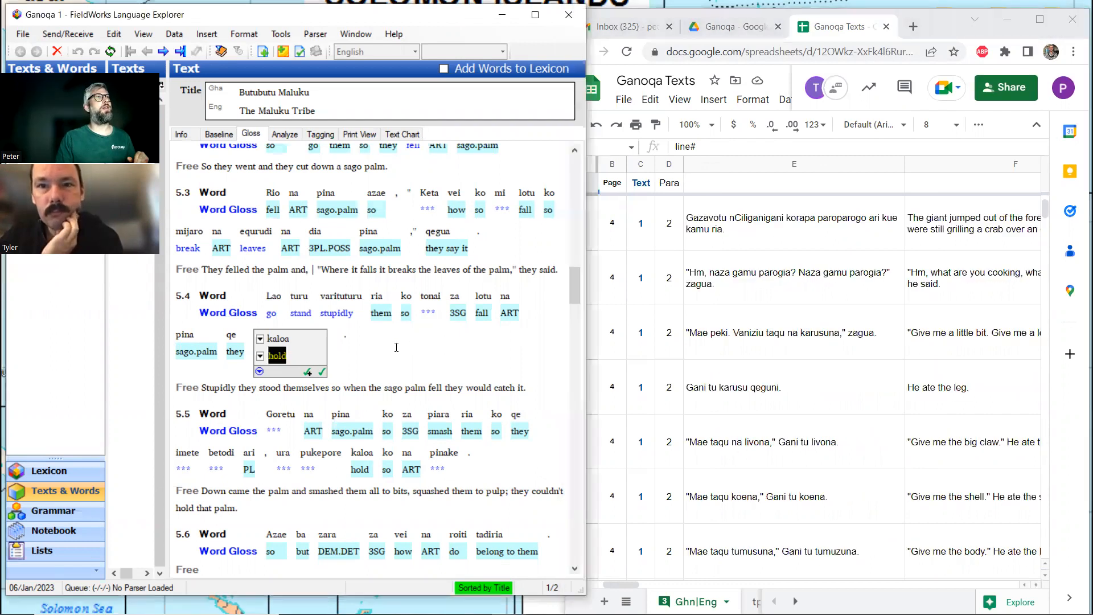
left_click(539, 387)
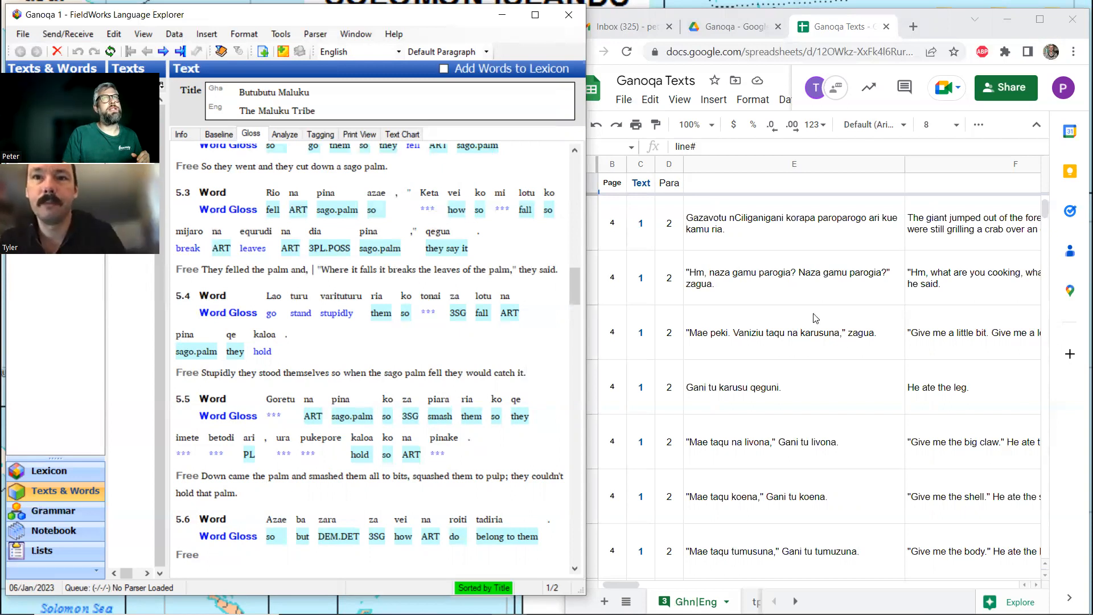
left_click(841, 346)
scroll(838, 353, "down", 15)
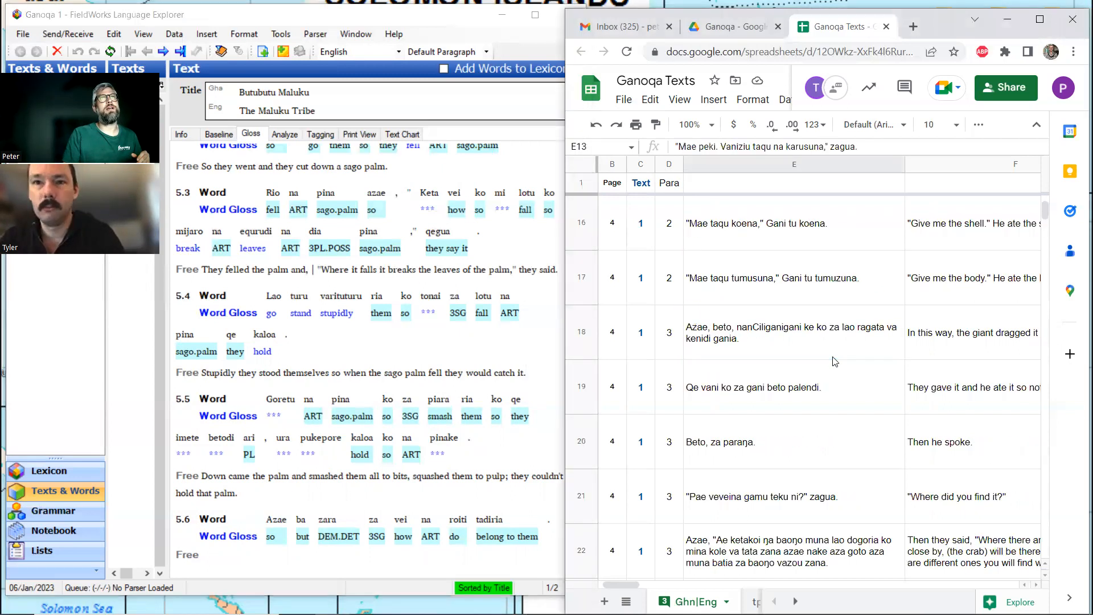
scroll(835, 361, "down", 20)
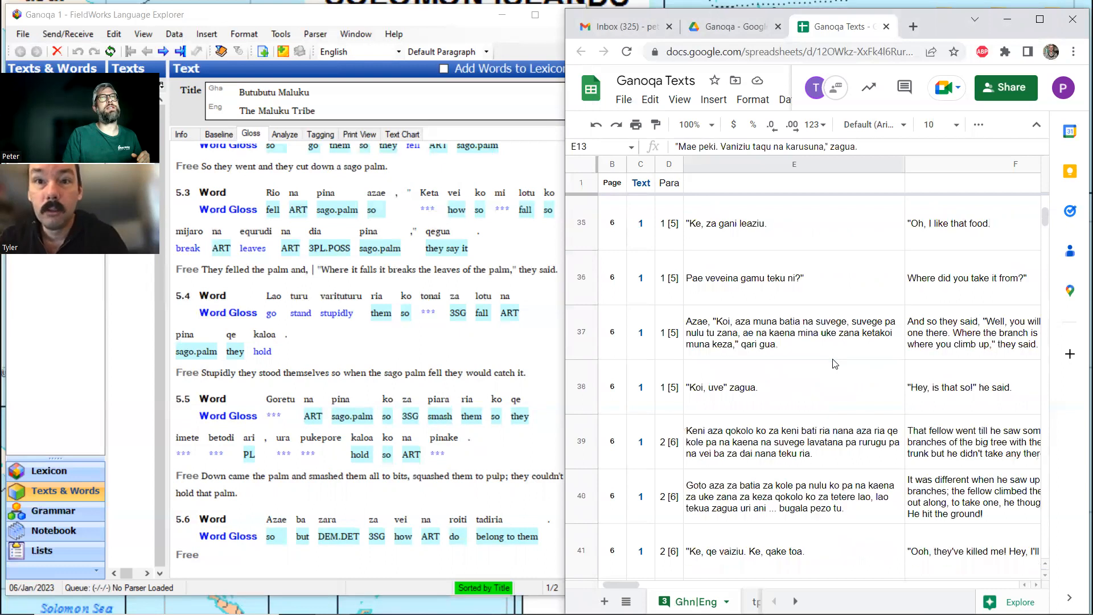
scroll(835, 367, "down", 20)
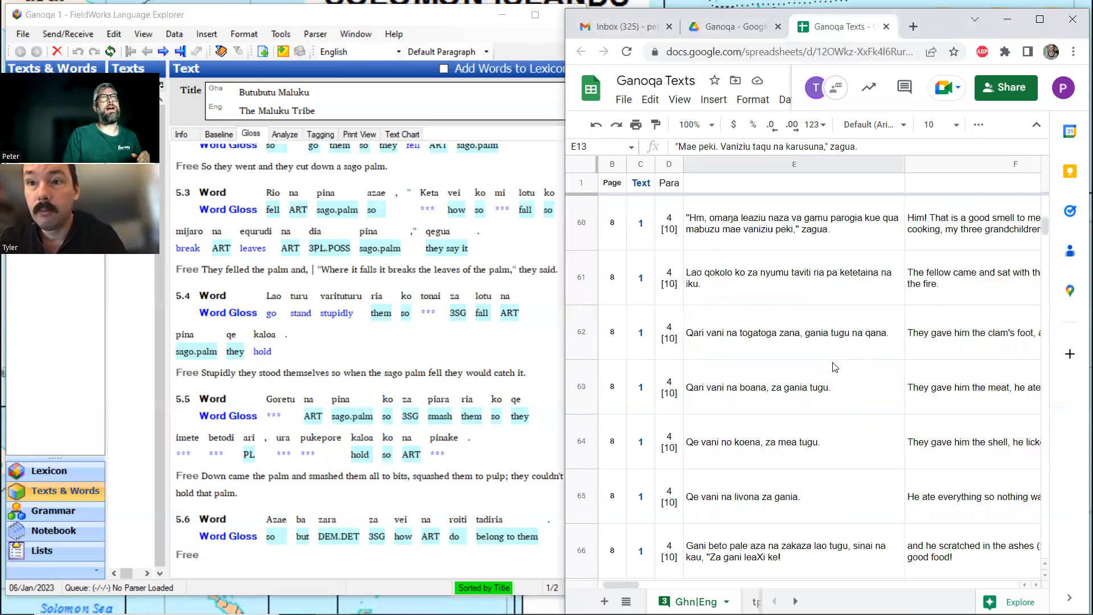
scroll(835, 368, "down", 20)
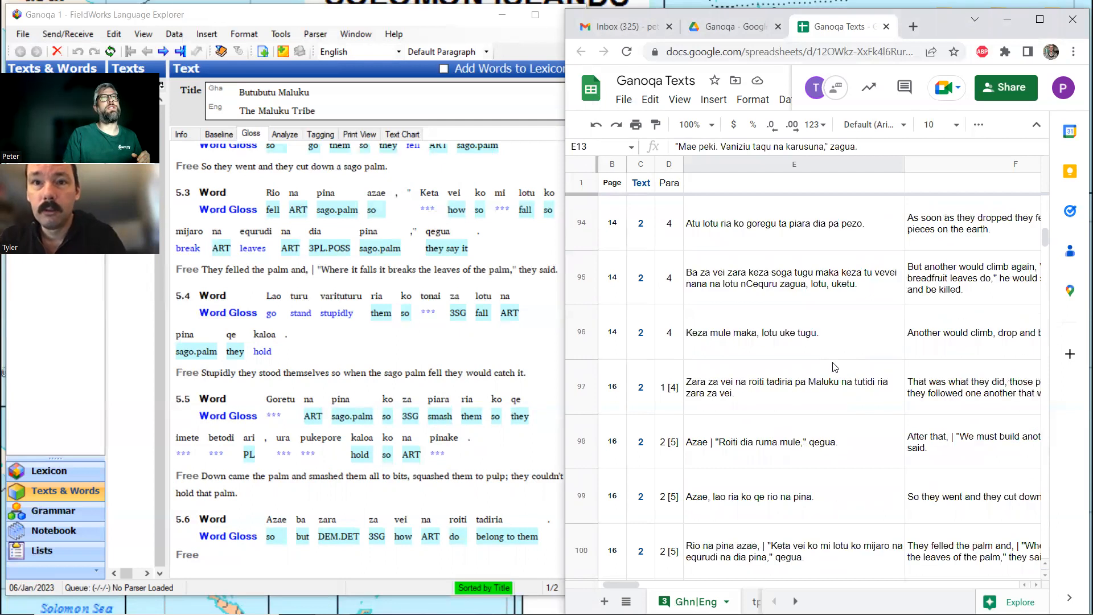
scroll(835, 368, "down", 1)
scroll(835, 368, "down", 2)
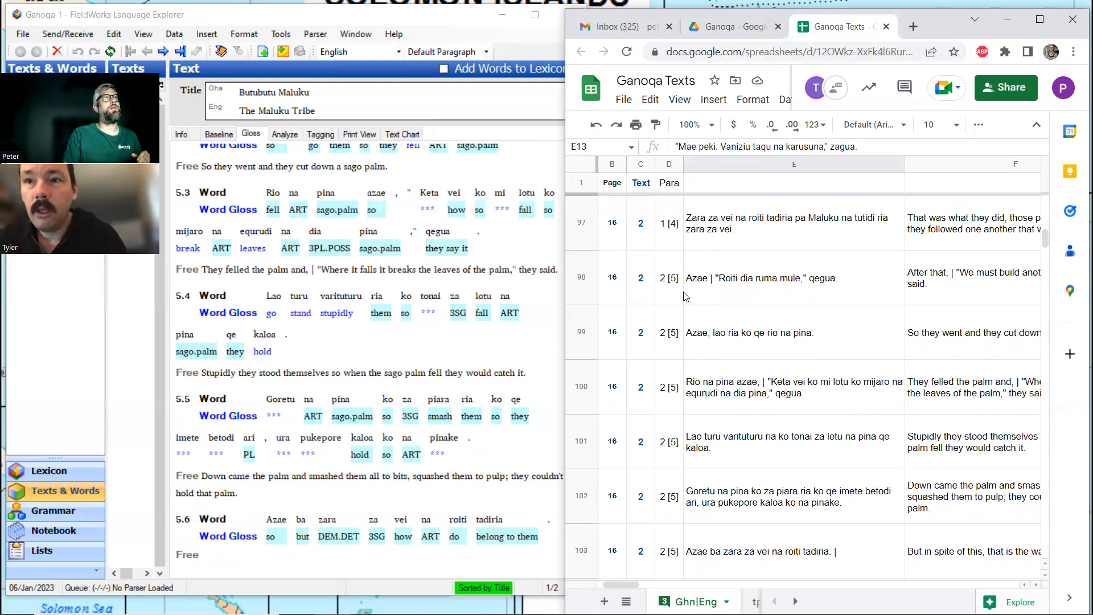
scroll(680, 408, "down", 1)
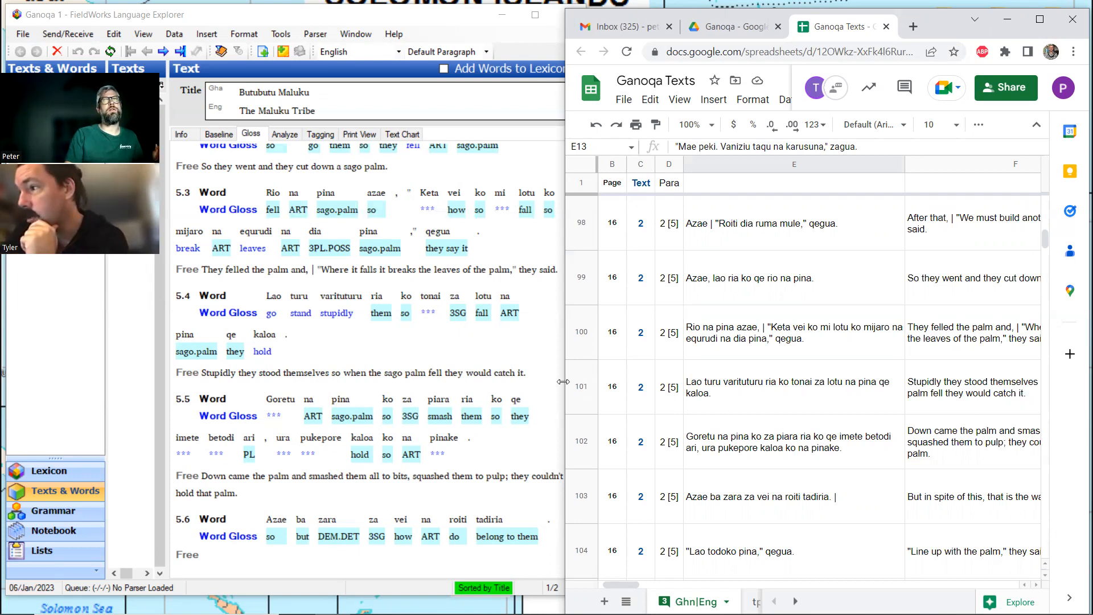
- Widen the spreadsheet's browser window slightly and bring more of the English translation column into view
left_click_drag(563, 382, 551, 382)
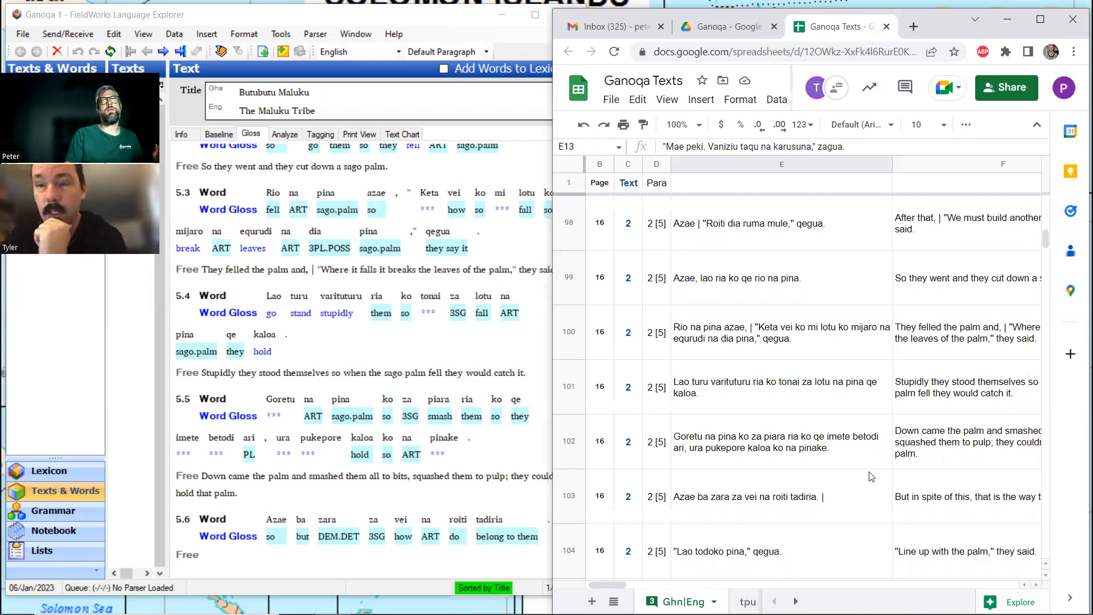
left_click(1033, 582)
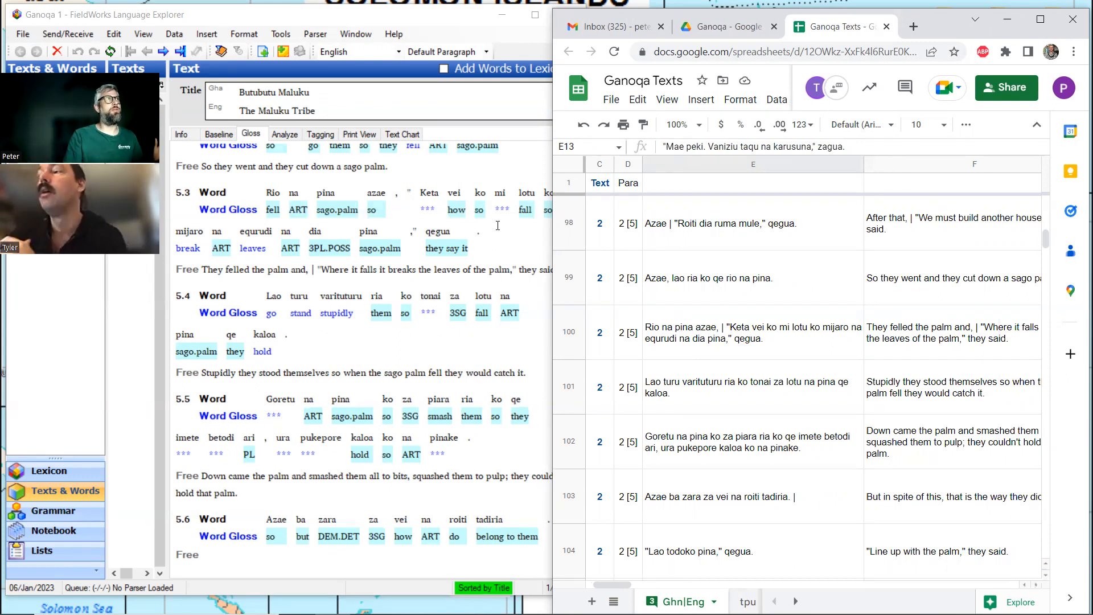
left_click(512, 273)
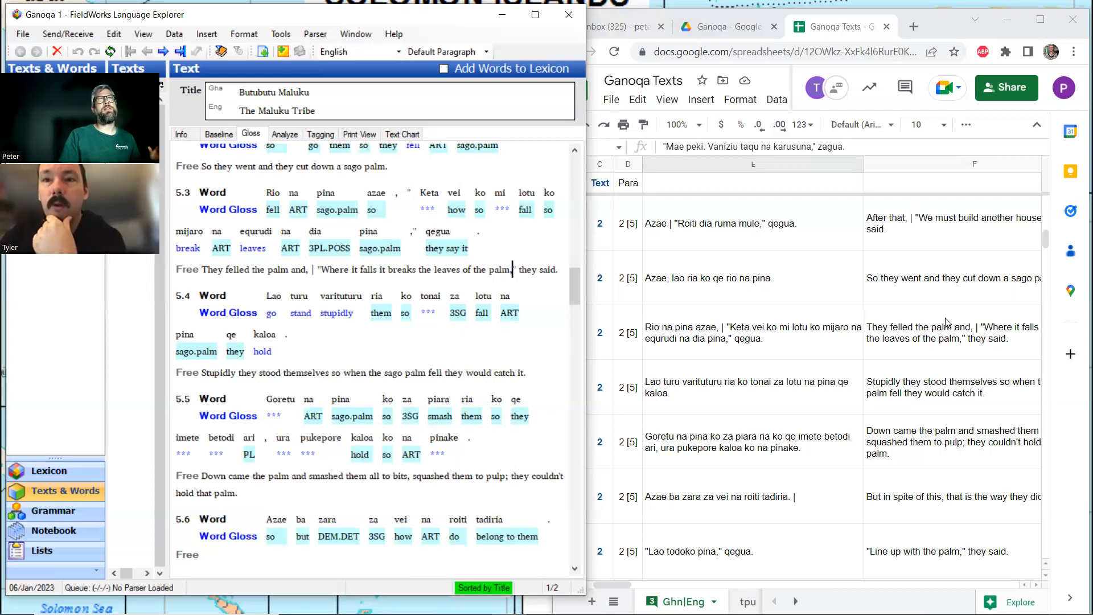
- Search the spreadsheet for "tonai" and go through every match, comparing each sentence with its English translation
left_click(932, 348)
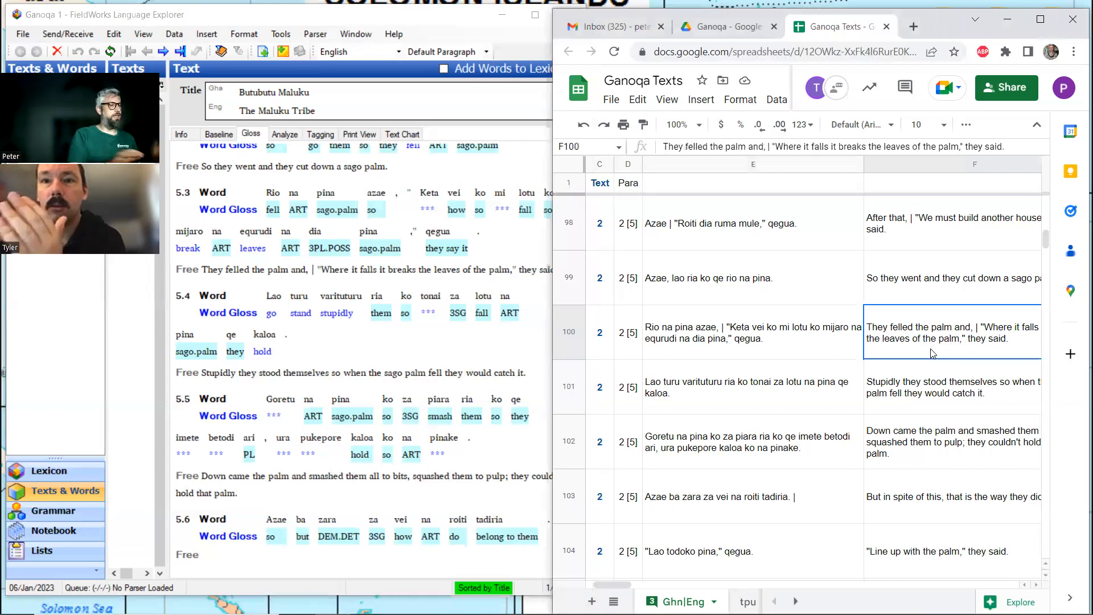
key("ctrl+f")
type("tonai")
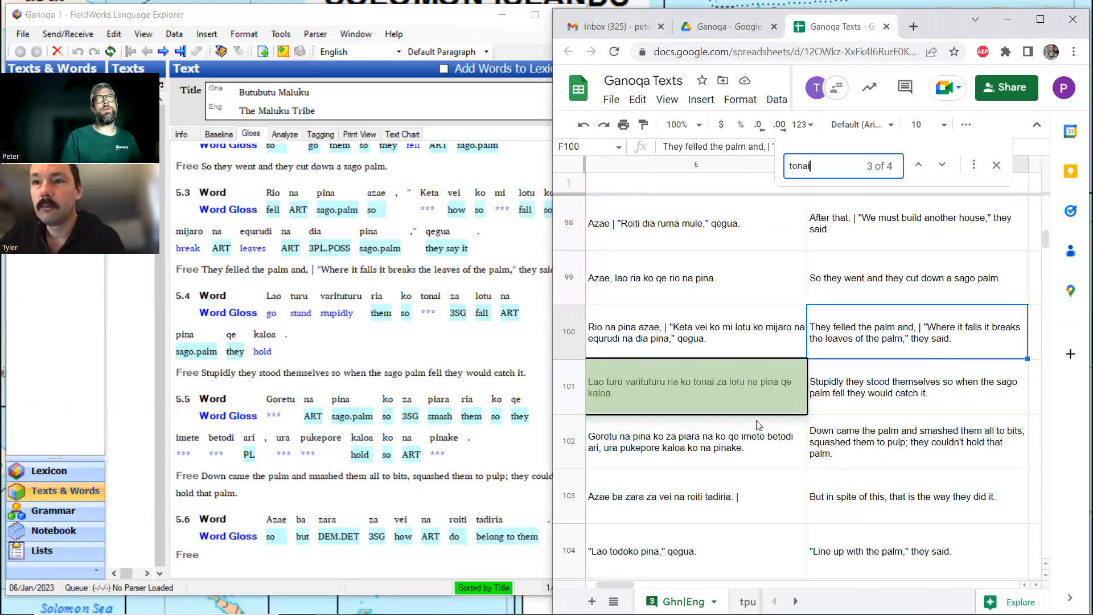
left_click(943, 166)
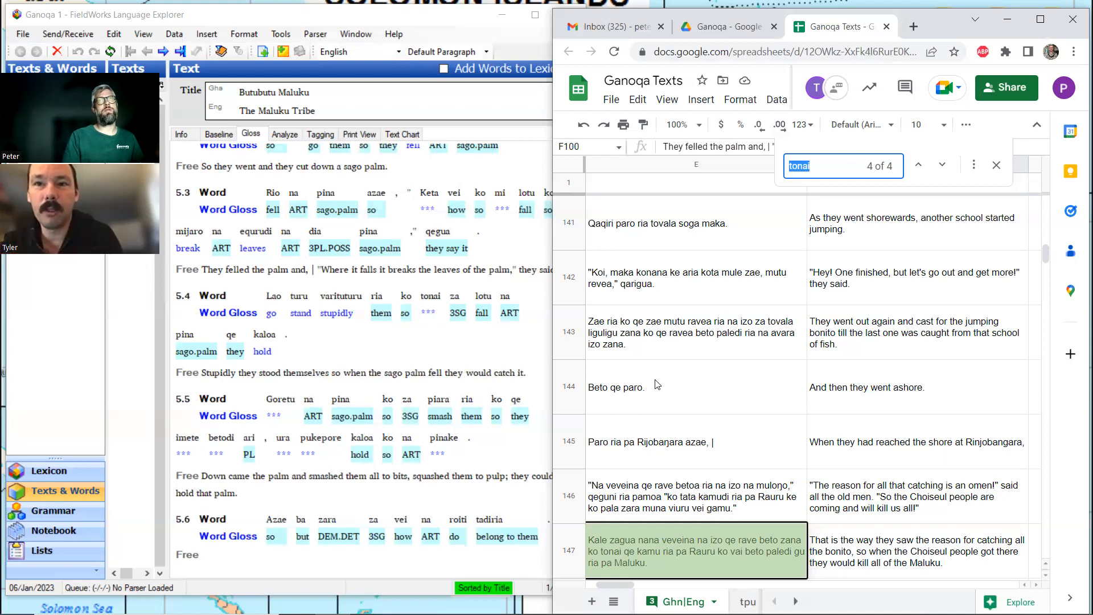
left_click(943, 166)
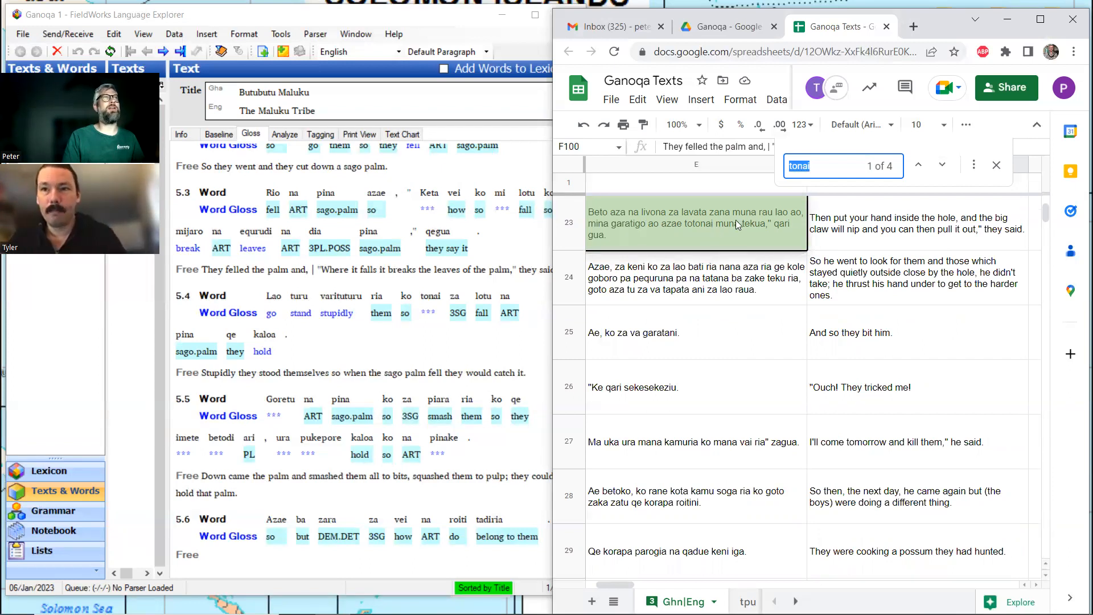
left_click(943, 171)
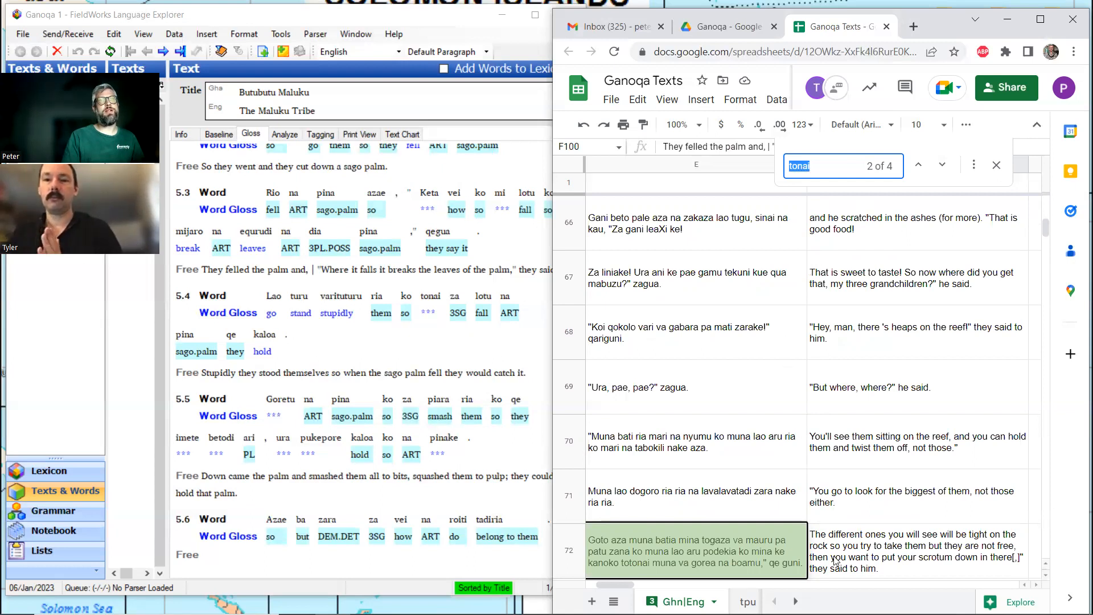
left_click(942, 167)
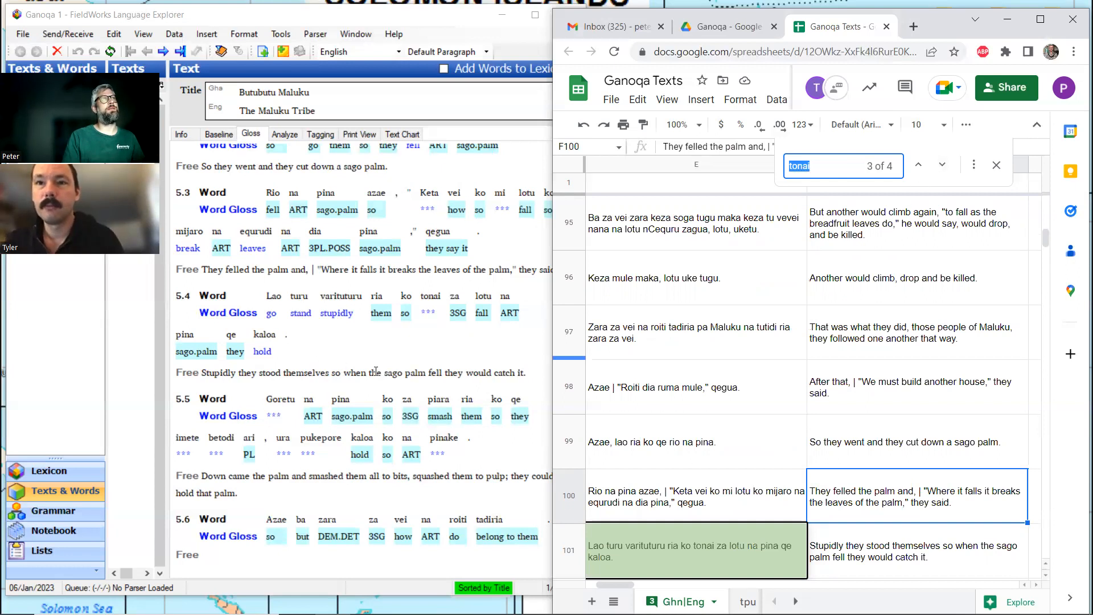
- Create a new lexical entry for the word tonai in line 5.4, with the gloss "when"
left_click(398, 366)
left_click(428, 312)
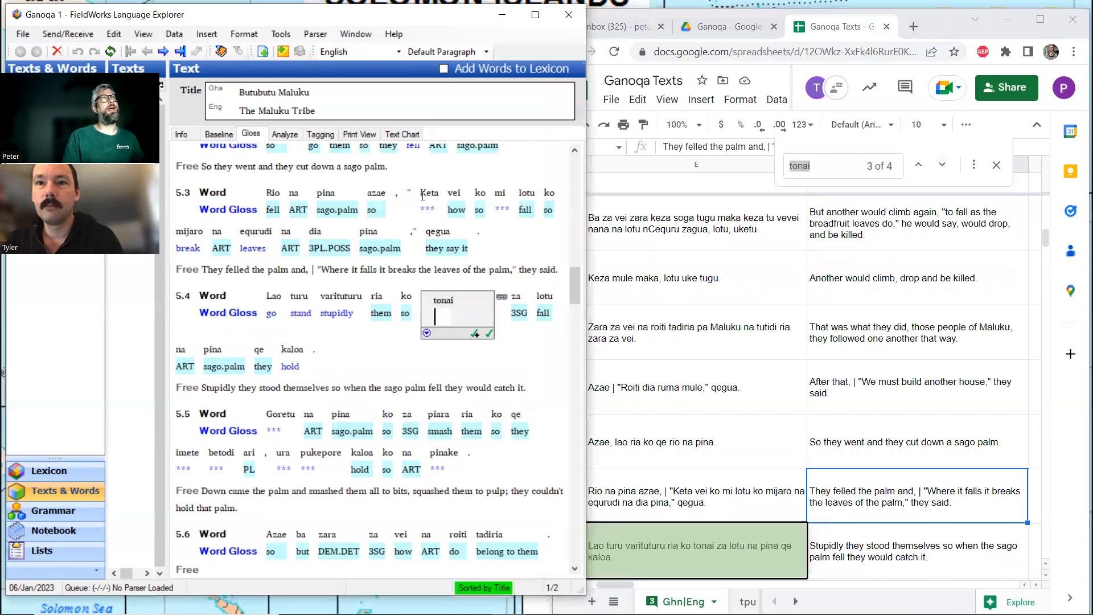
left_click(284, 134)
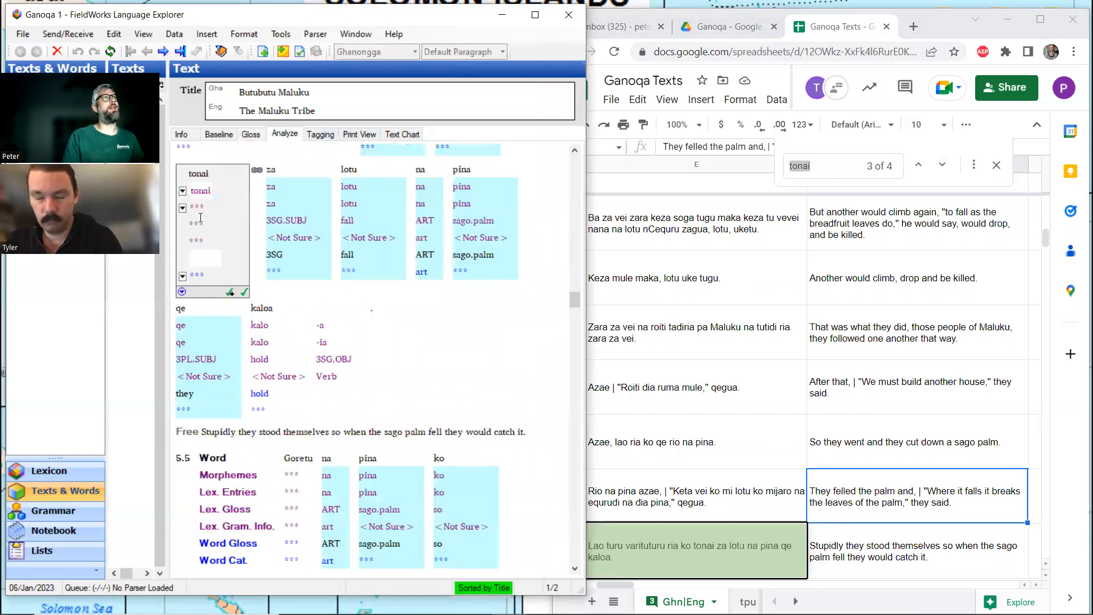
left_click(183, 208)
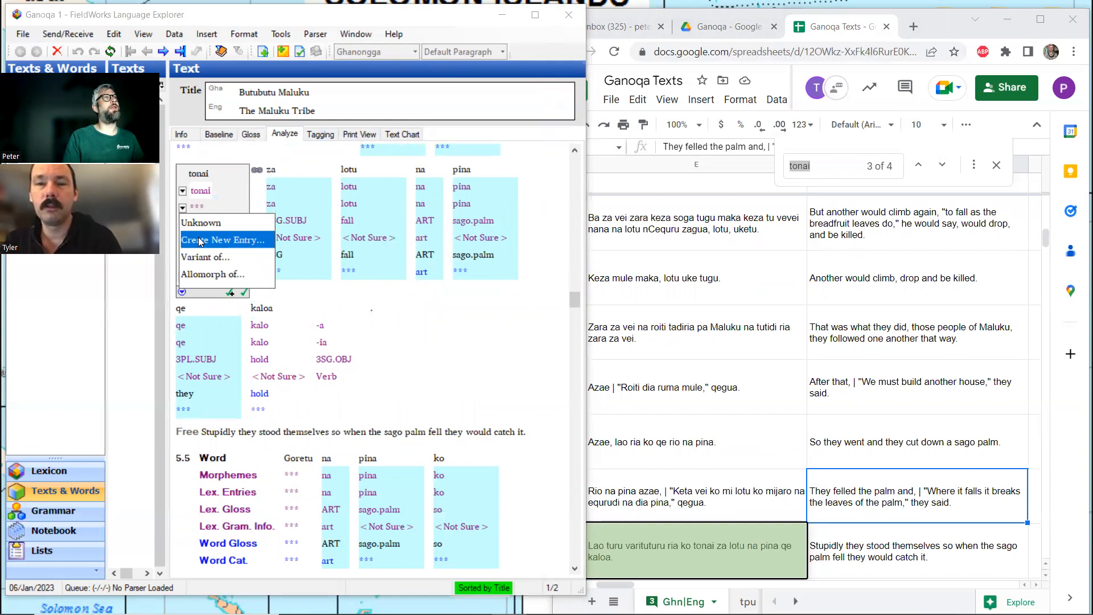
left_click(198, 237)
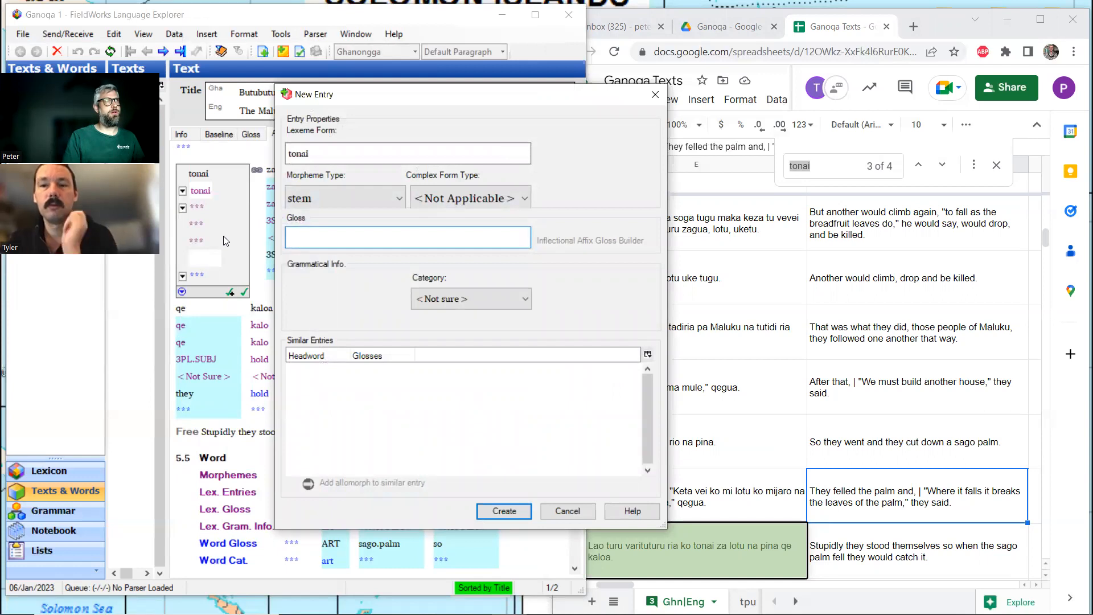
type("when")
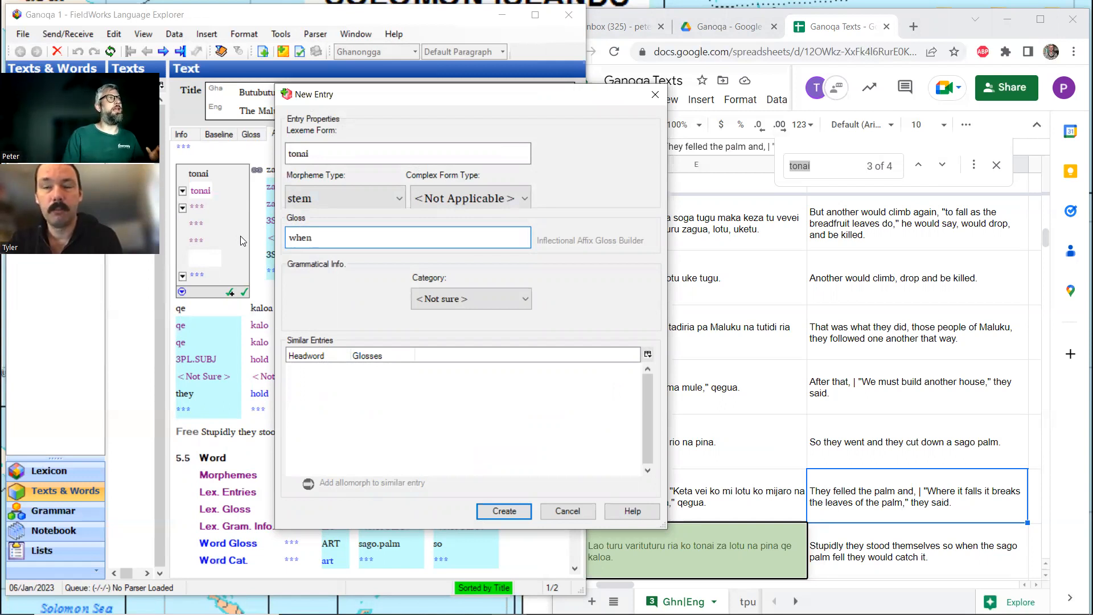
left_click(503, 510)
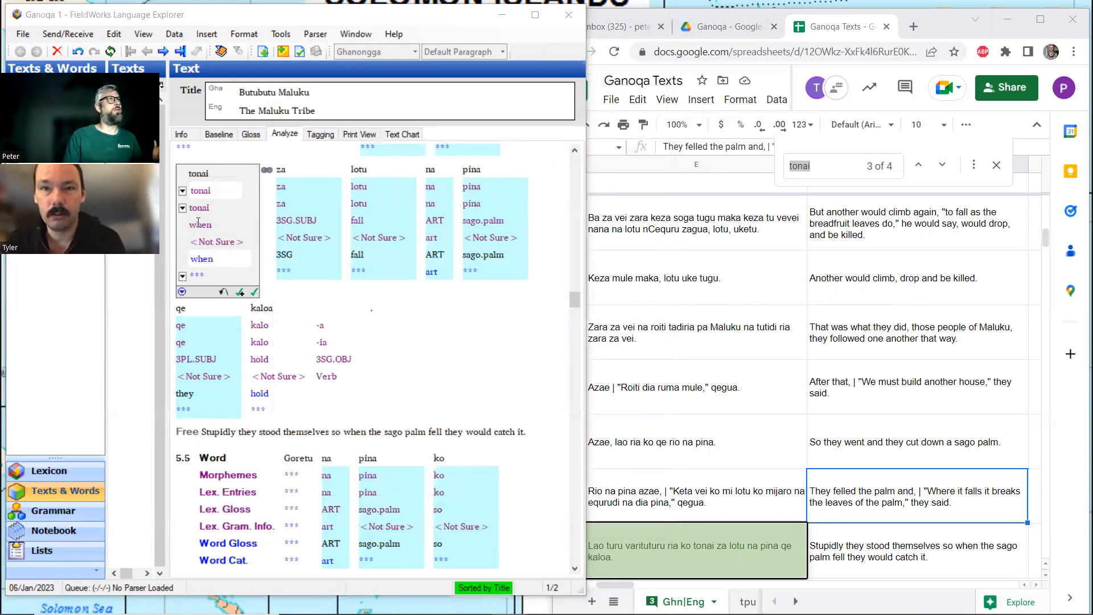
- Open the lexicon entry for tonai and enter the definition "when, at the time of"
left_click(198, 222)
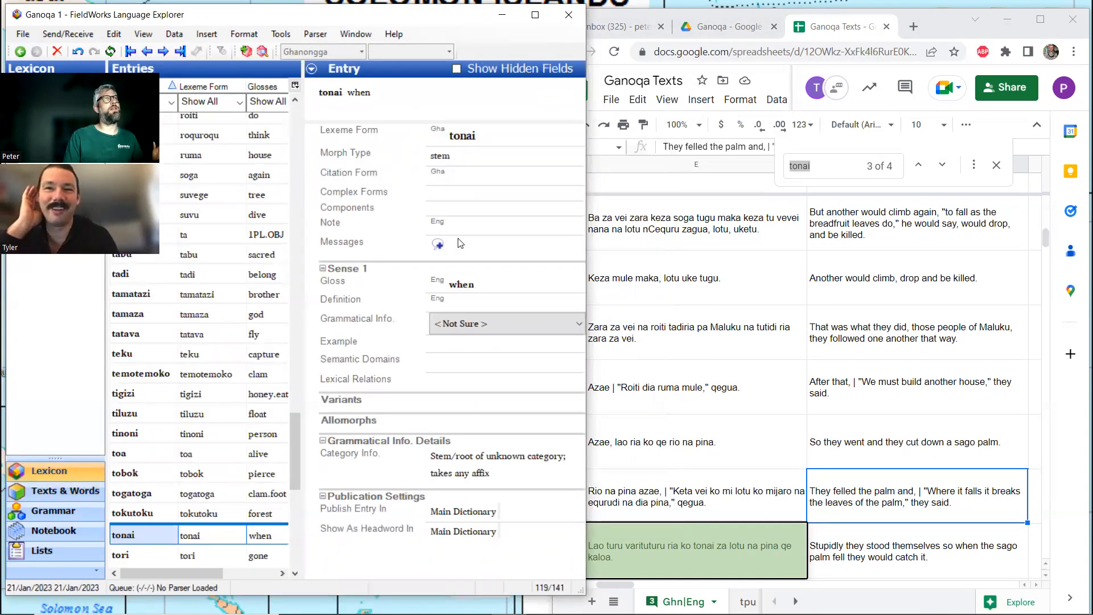
left_click(455, 302)
type("w")
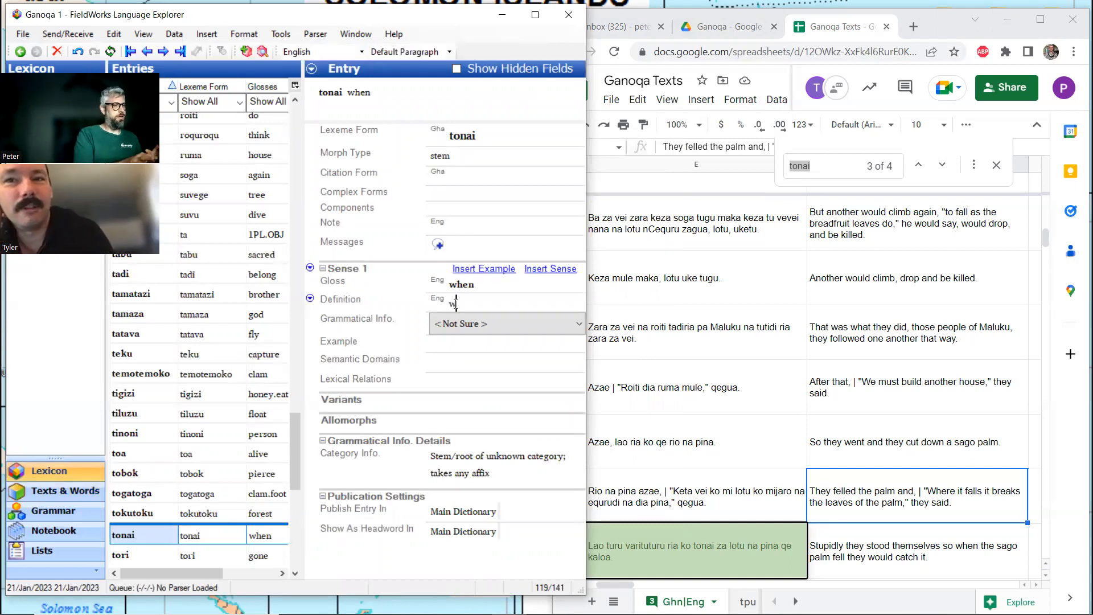
type("hen, at the time of")
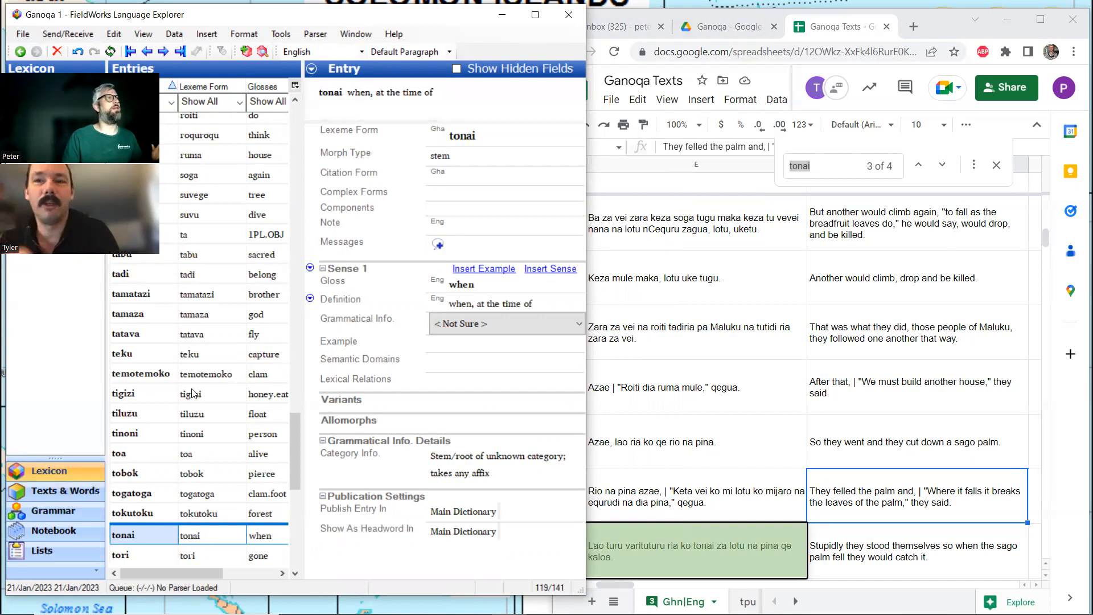
- Return to the word glosses of the Maluku text and review tonai in line 5.4 and the lines around it
left_click(49, 490)
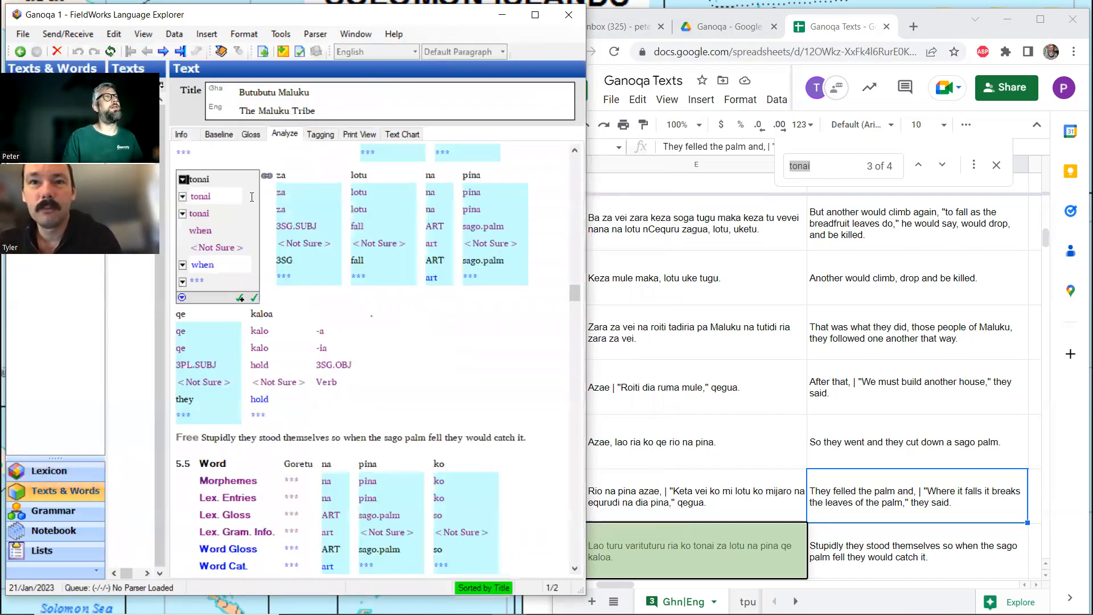
left_click(251, 134)
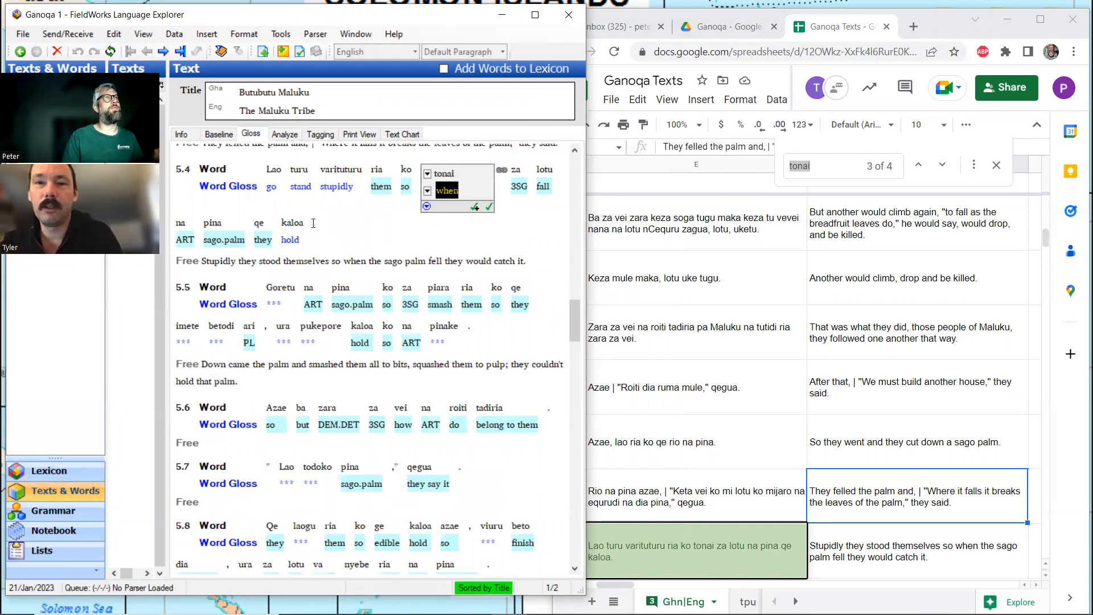
scroll(314, 223, "down", 3)
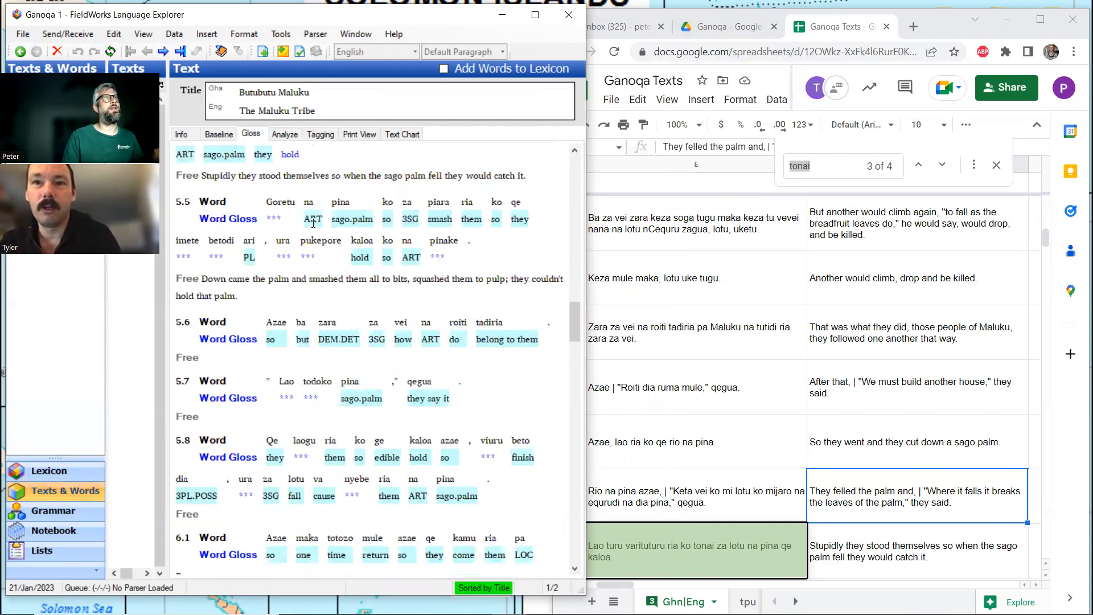
scroll(316, 223, "up", 3)
scroll(361, 217, "up", 1)
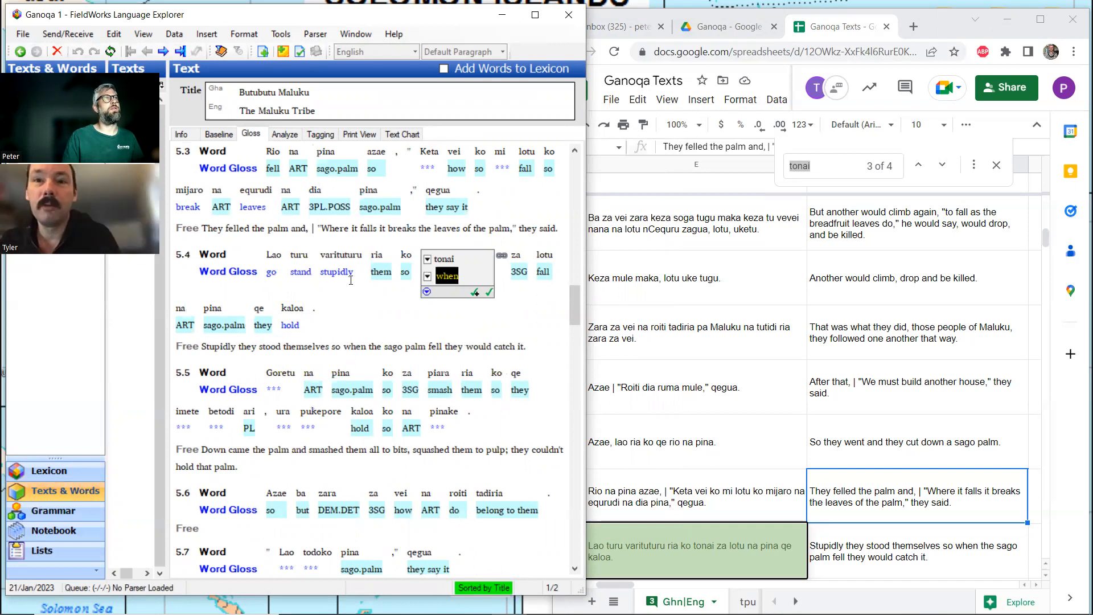
- Check the morpheme breakdown of kaloa in line 5.4 and split Goretu in line 5.5 into the morphemes gore and tu
left_click(295, 308)
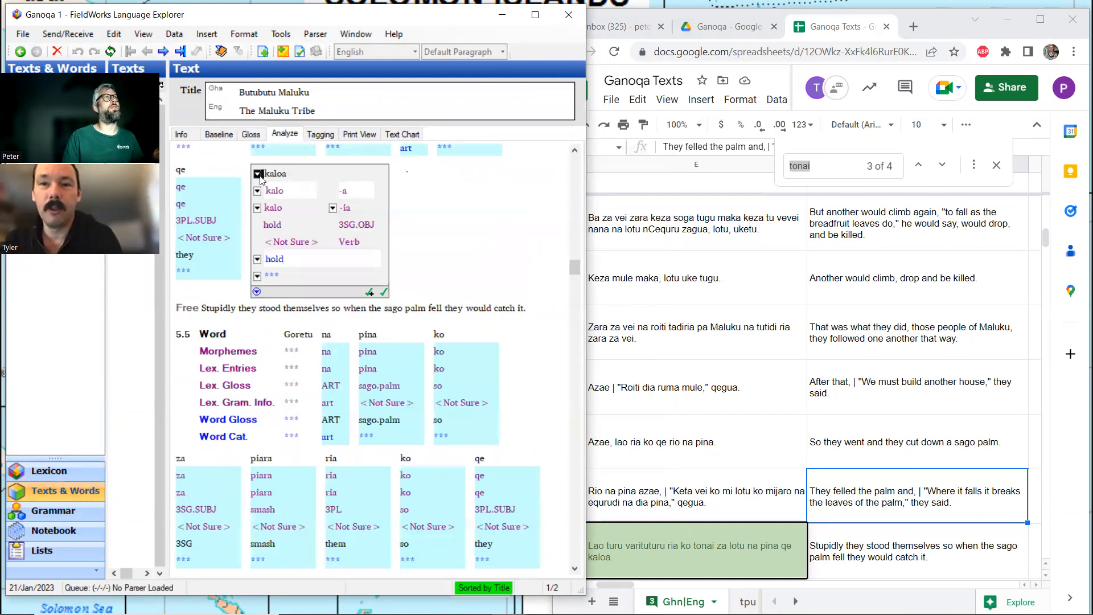
left_click(251, 136)
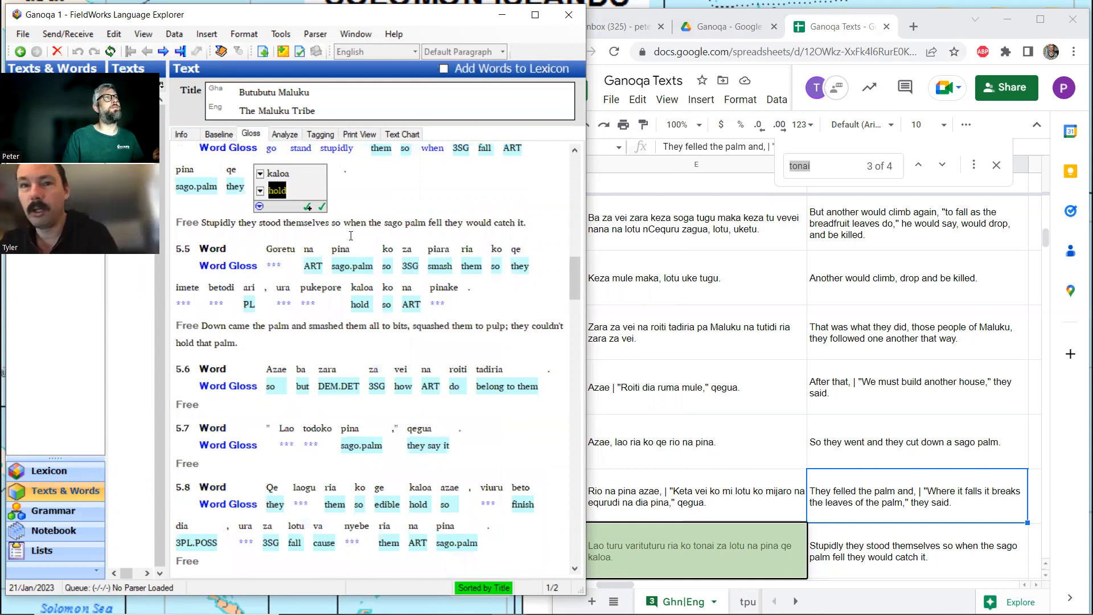
left_click(285, 252)
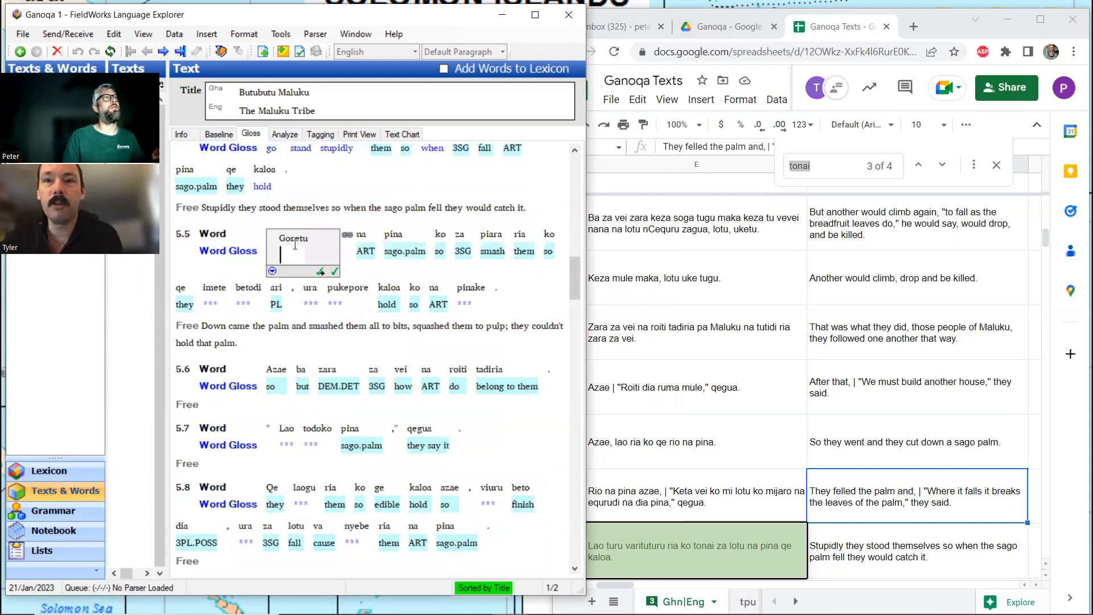
left_click(284, 134)
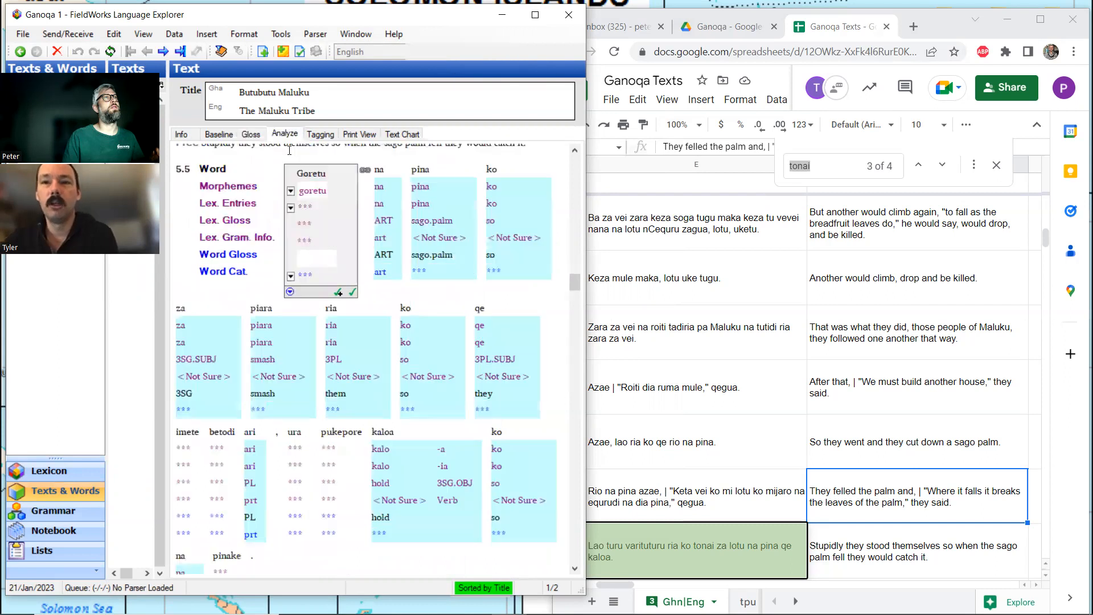
left_click(320, 190)
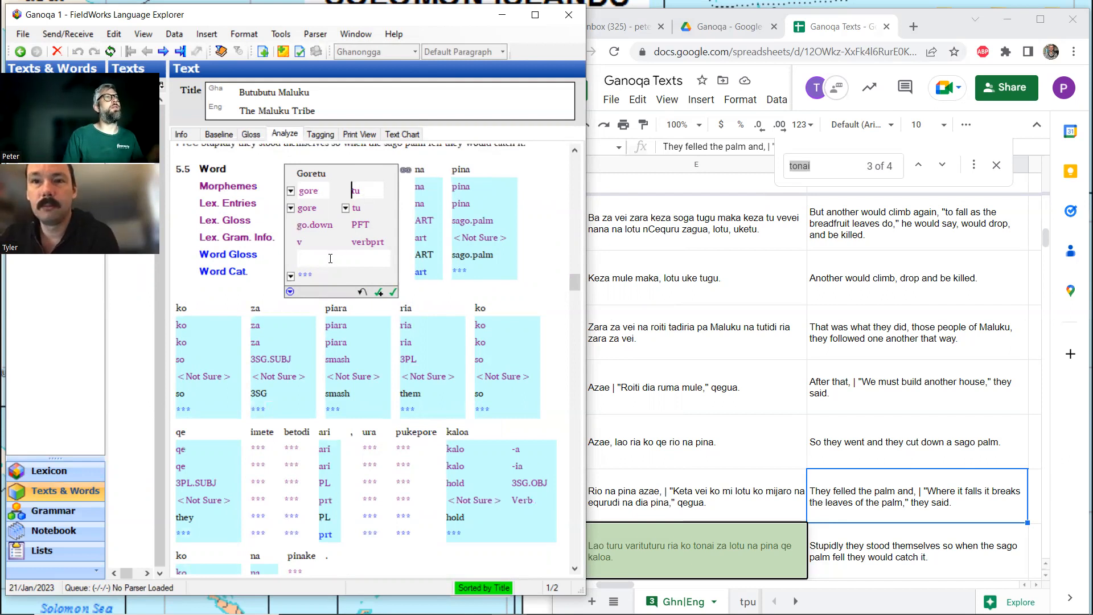
left_click(246, 135)
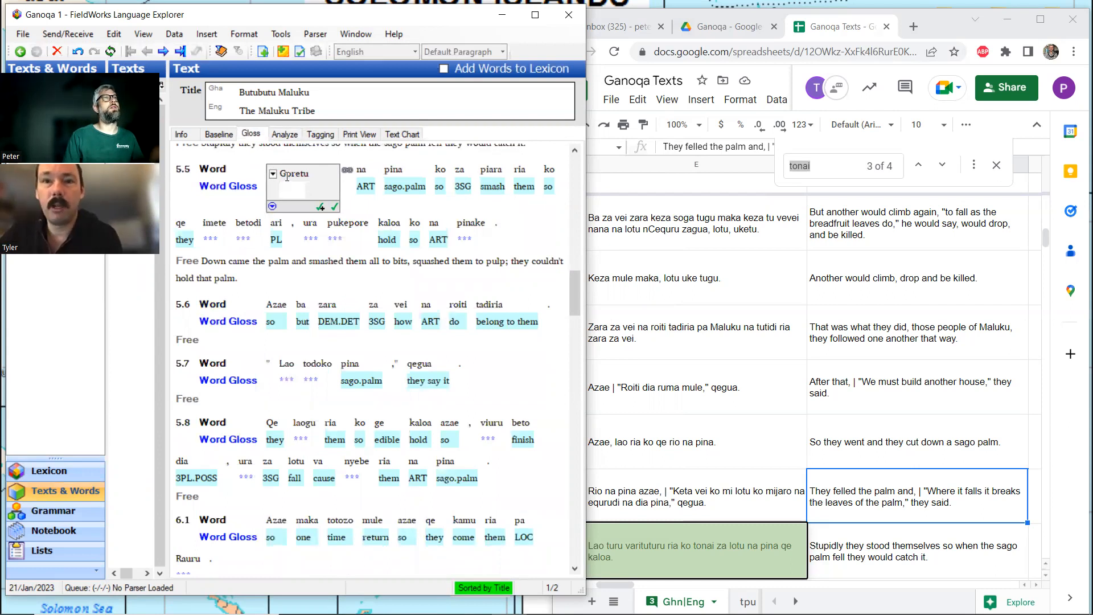
left_click(284, 134)
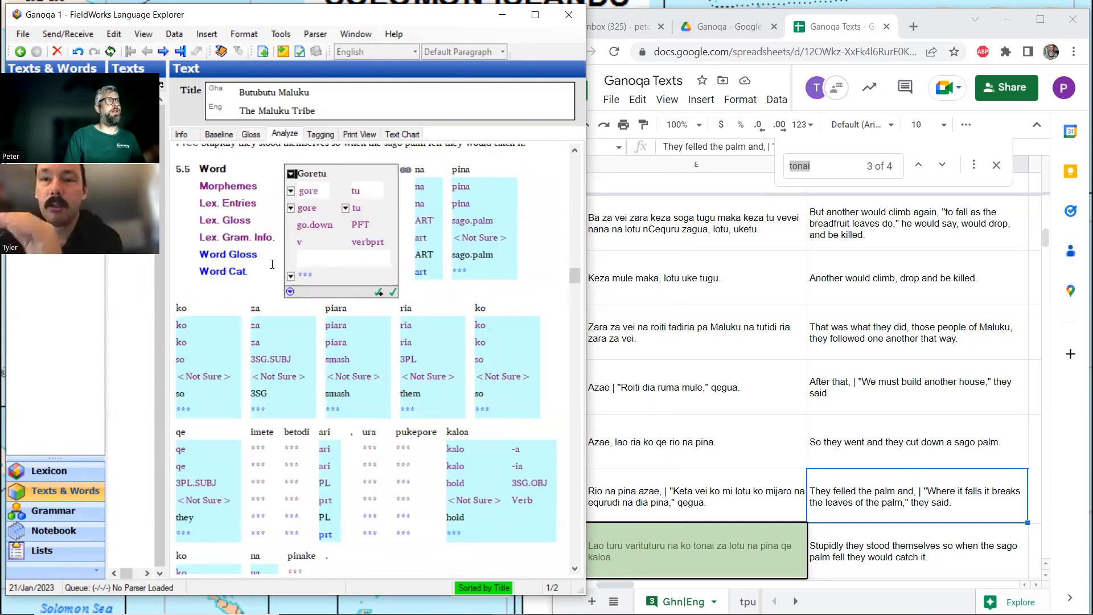
- Gloss the word Goretu in line 5.5 as "came down"
left_click(312, 260)
type("came down")
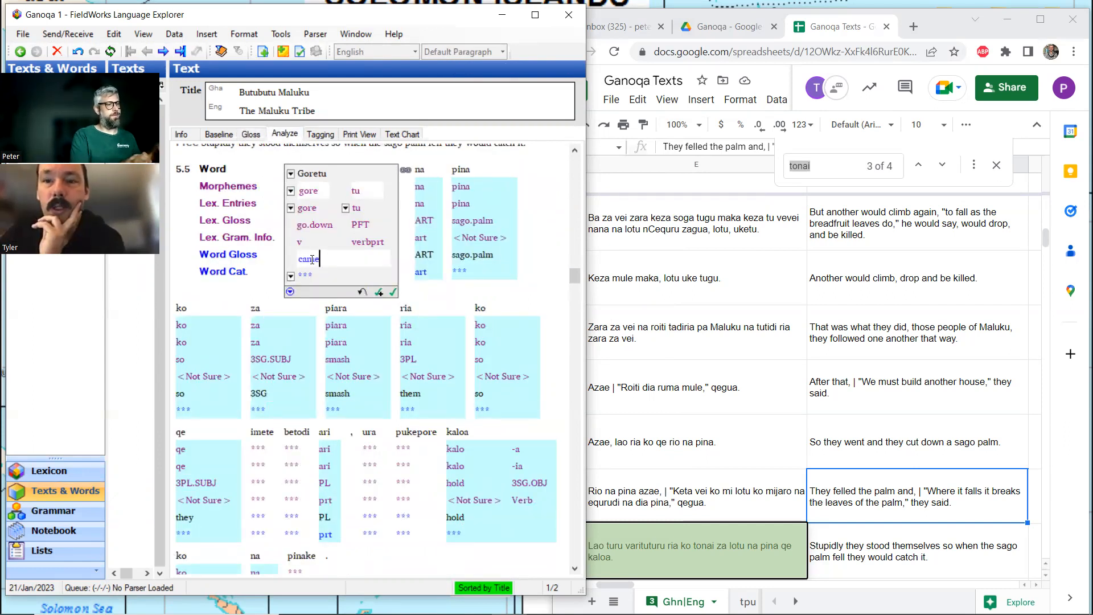
left_click(250, 134)
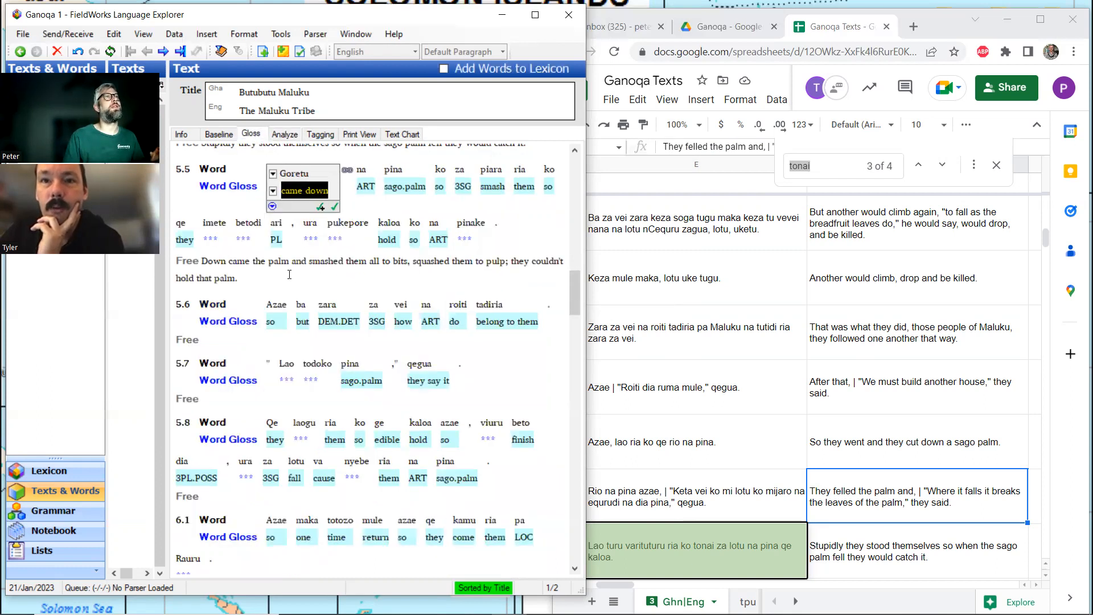
left_click(265, 274)
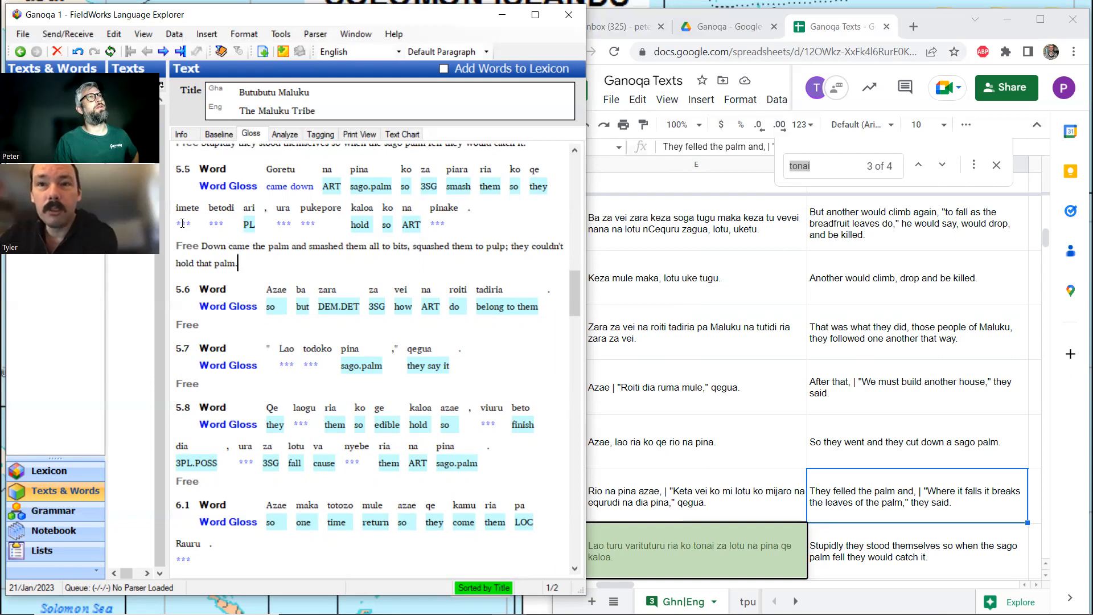
- Split betodi in line 5.5 into the morphemes beto and -di and return to its word gloss
left_click(215, 223)
left_click(284, 135)
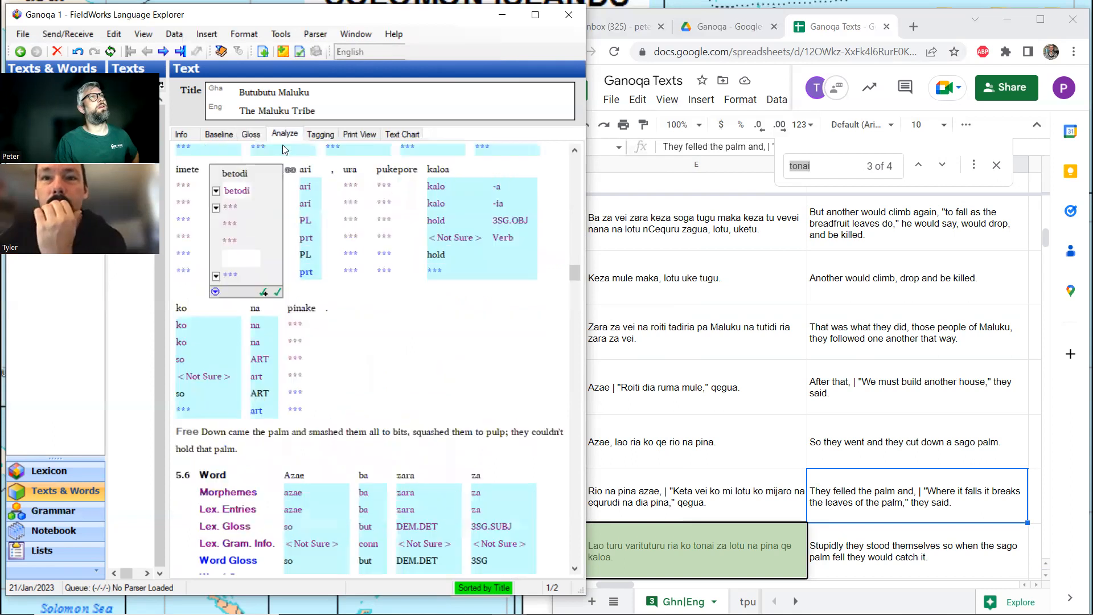
left_click(245, 193)
key("space")
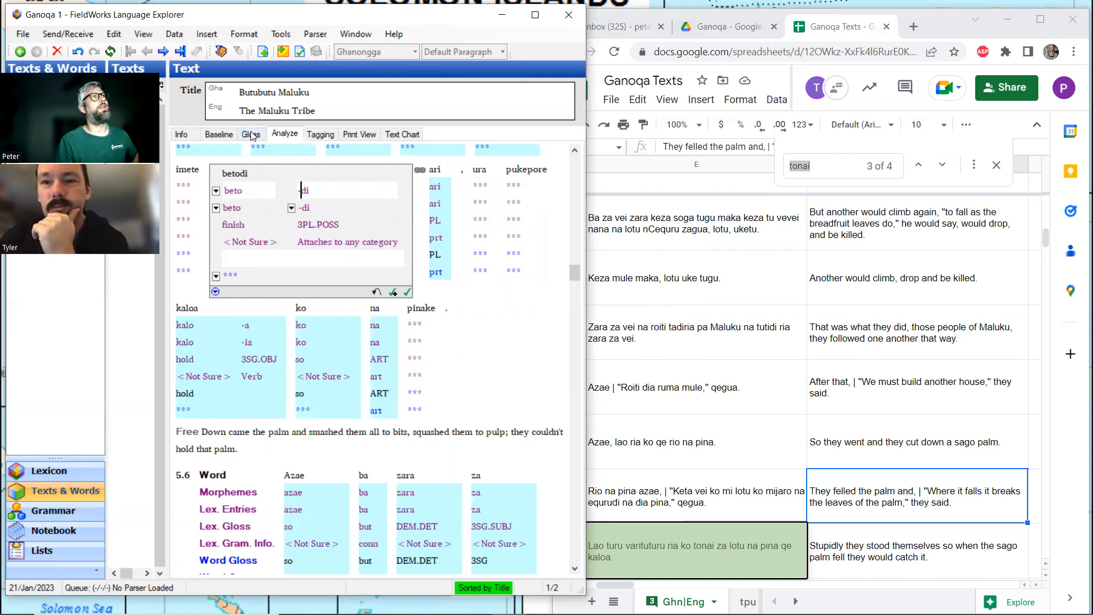
left_click(244, 261)
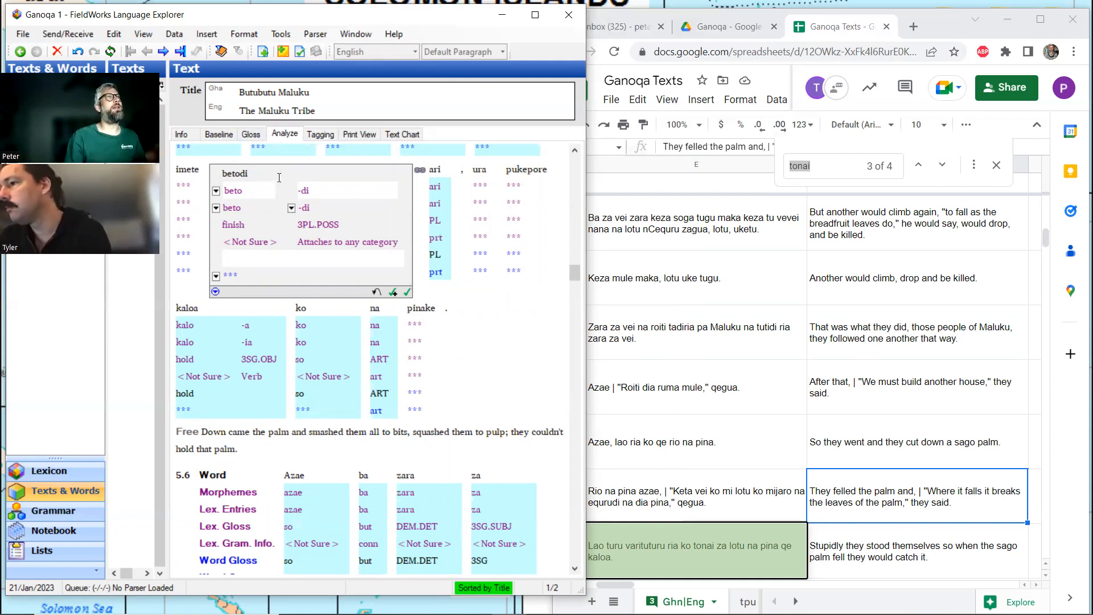
left_click(258, 136)
scroll(248, 193, "up", 3)
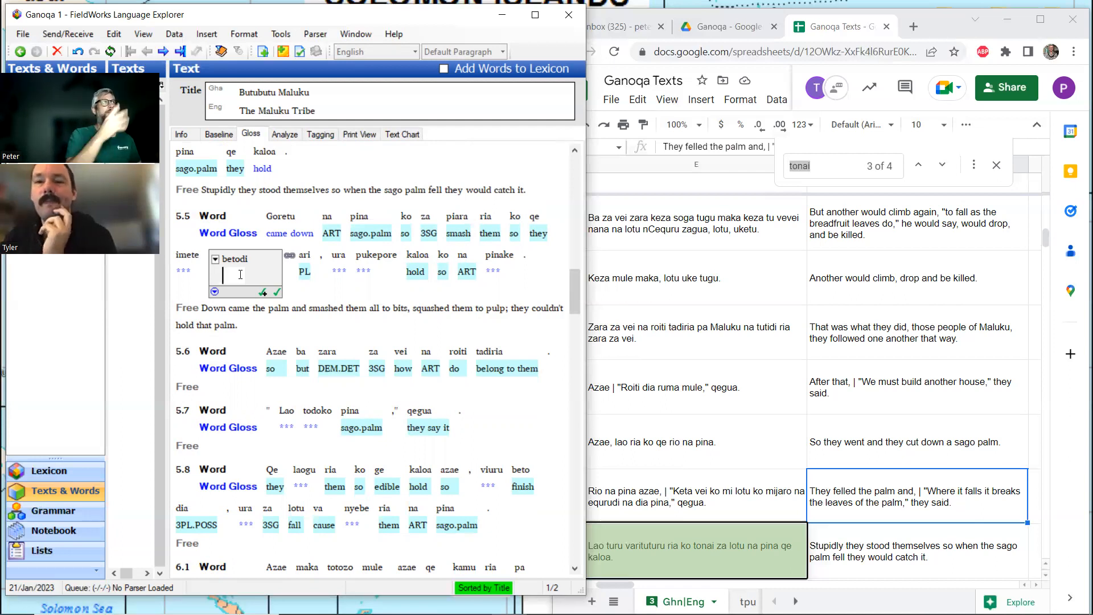
- Search the spreadsheet for "imete", the unglossed word in line 5.5, and compare the matching sentence with its English translation
left_click(190, 268)
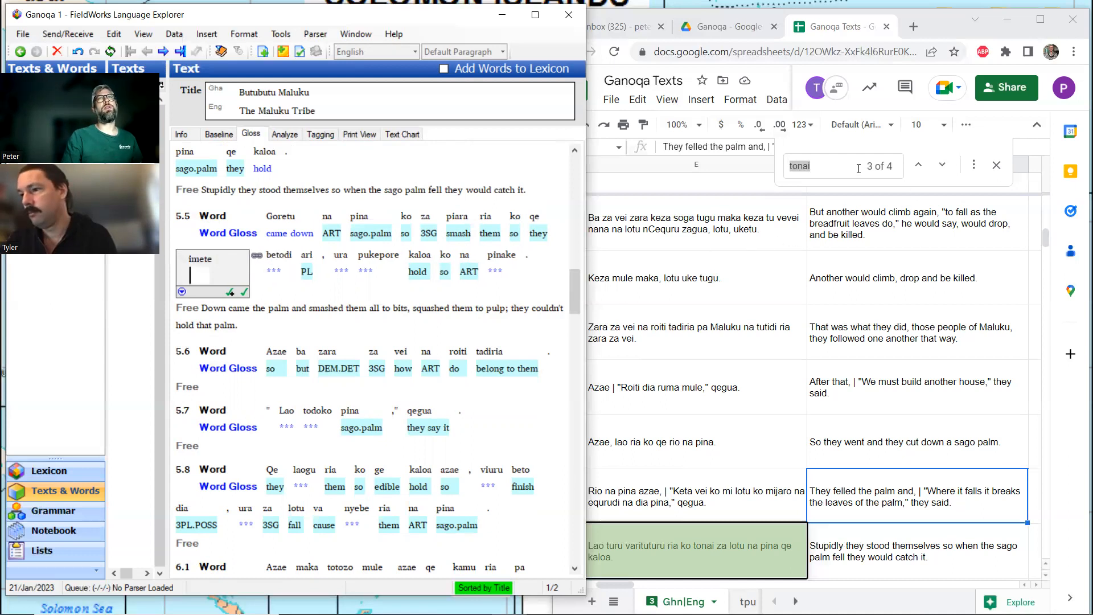
left_click_drag(858, 169, 784, 168)
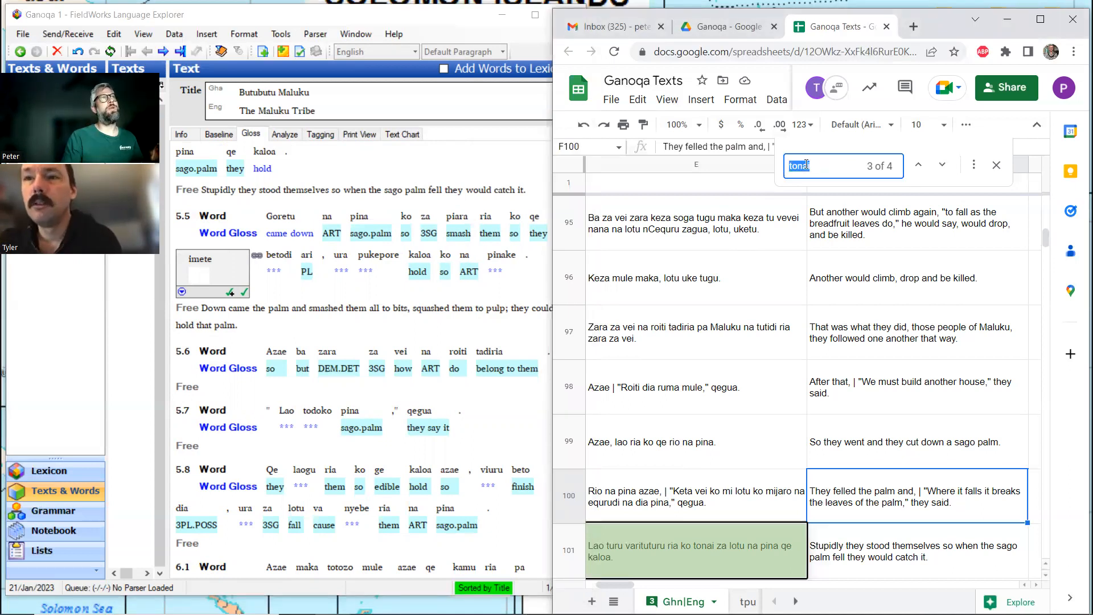
left_click(198, 270)
left_click(781, 161)
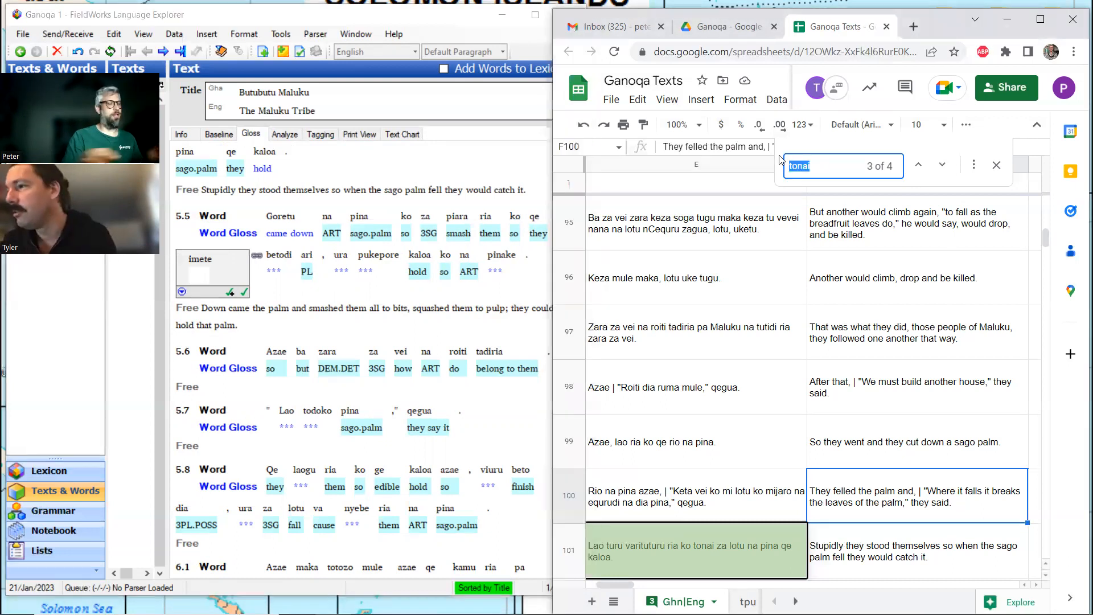
type("imete")
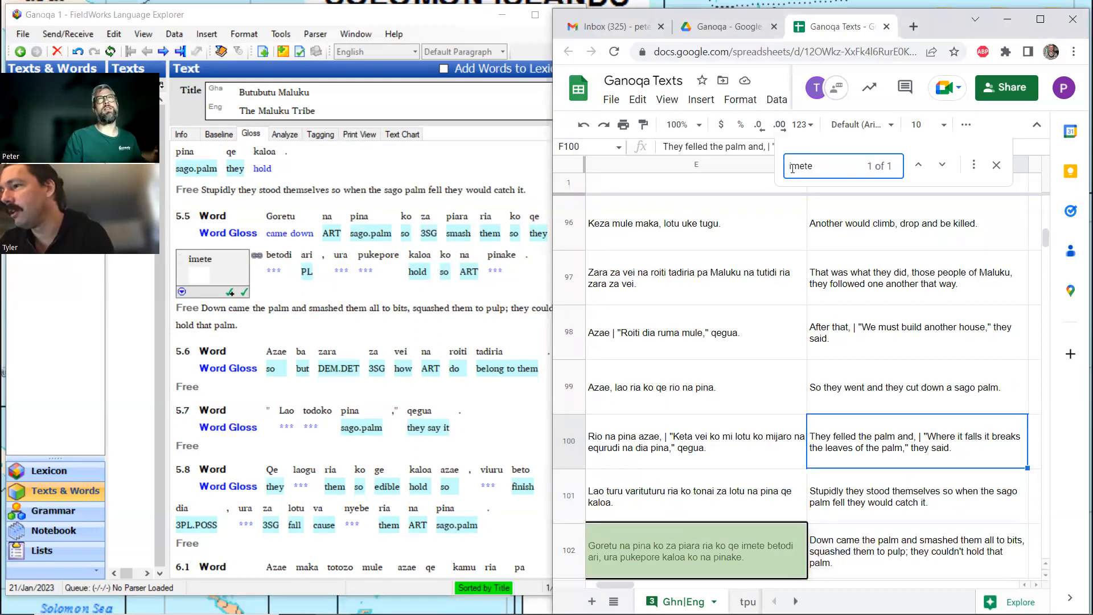
double_click(813, 166)
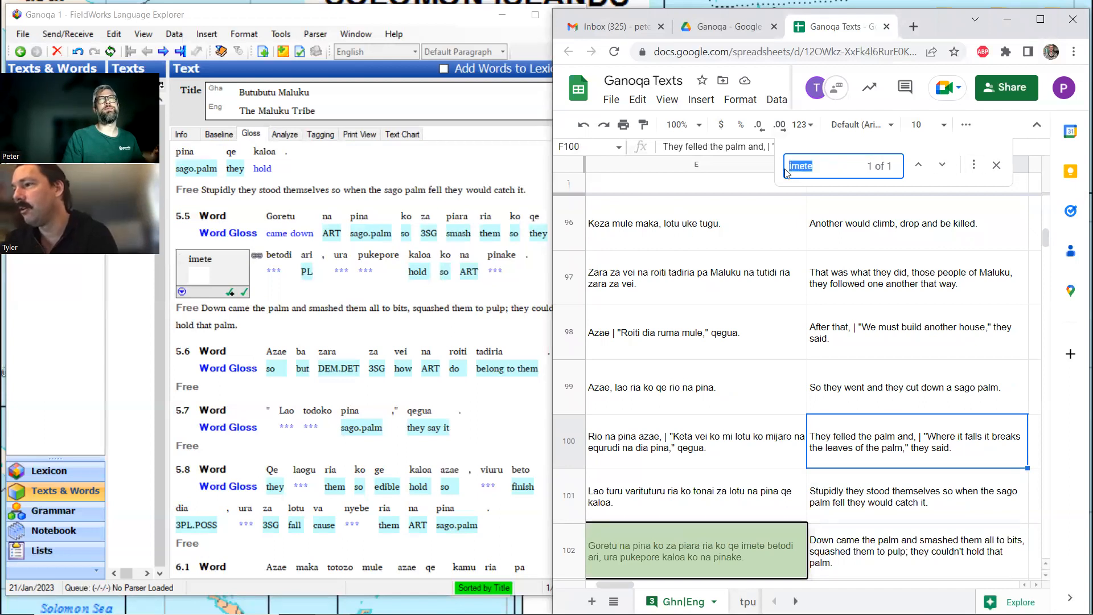
scroll(821, 310, "down", 3)
left_click(857, 388)
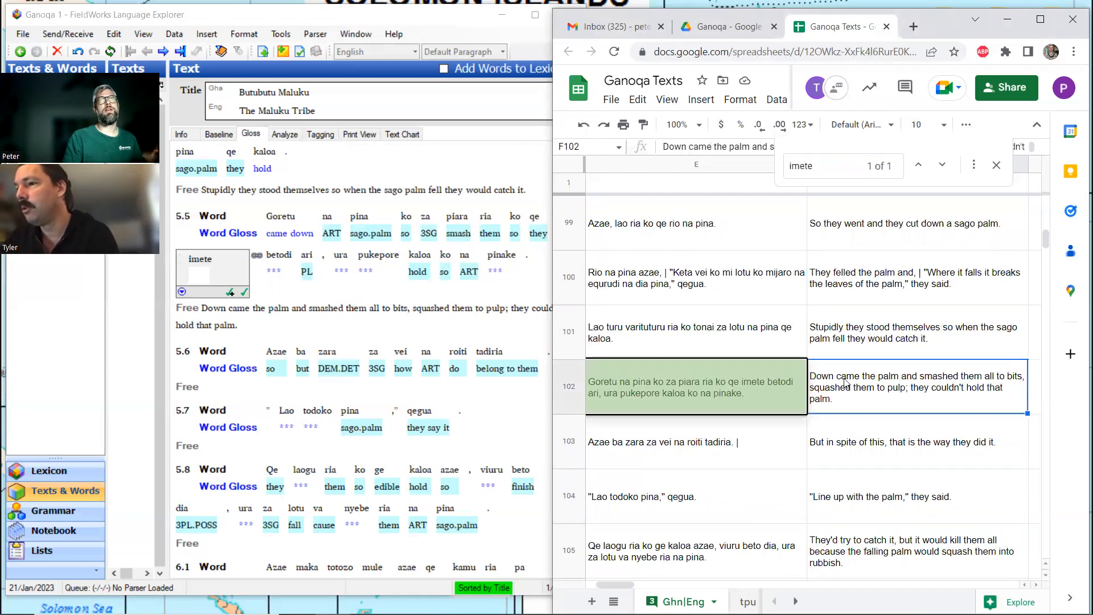
- Gloss the word betodi in line 5.5 as "completely.PL"
left_click(290, 267)
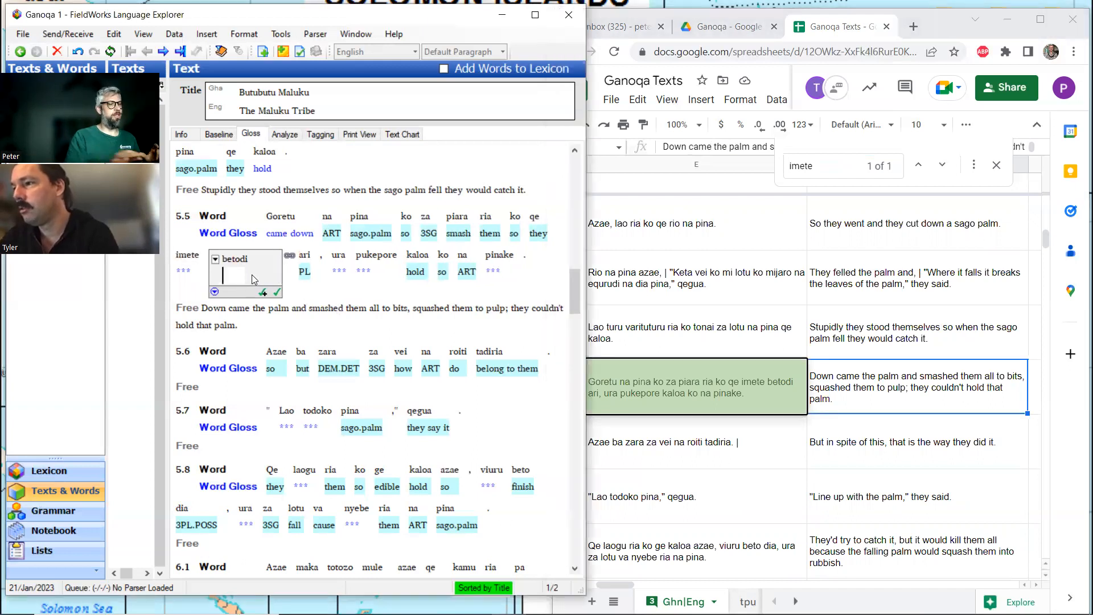
type("comp")
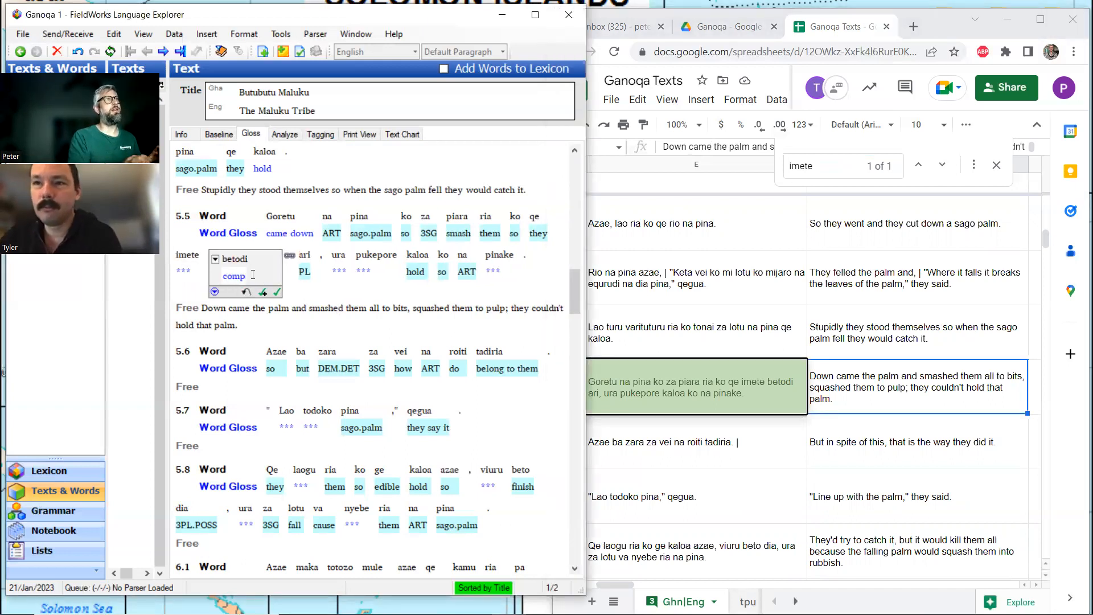
type("letely")
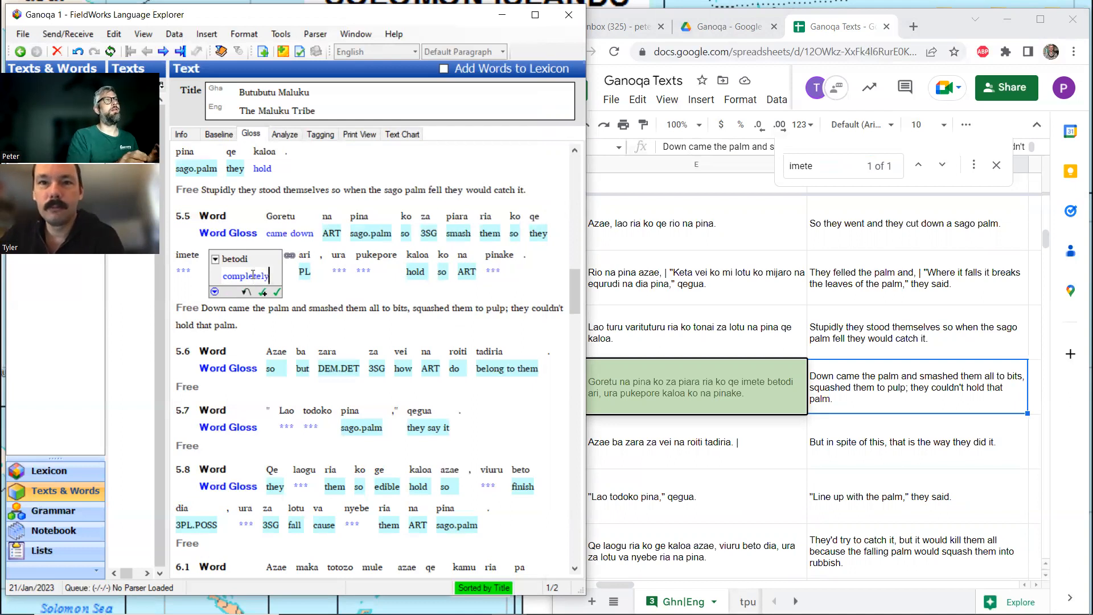
type(".PL")
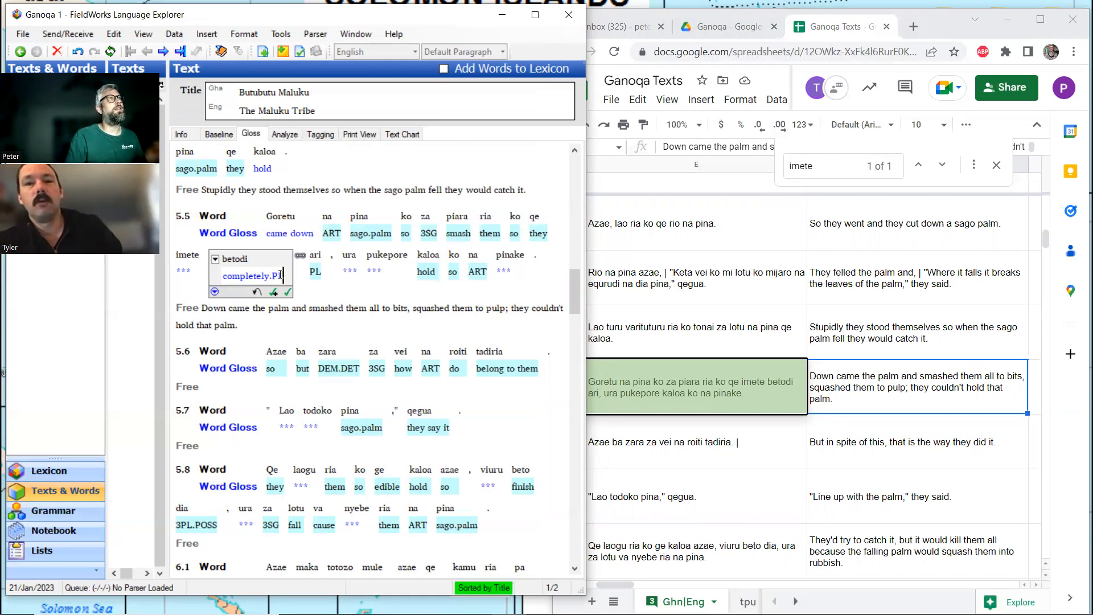
- Replace the word gloss of betodi with "them completely"
left_click_drag(281, 275, 203, 275)
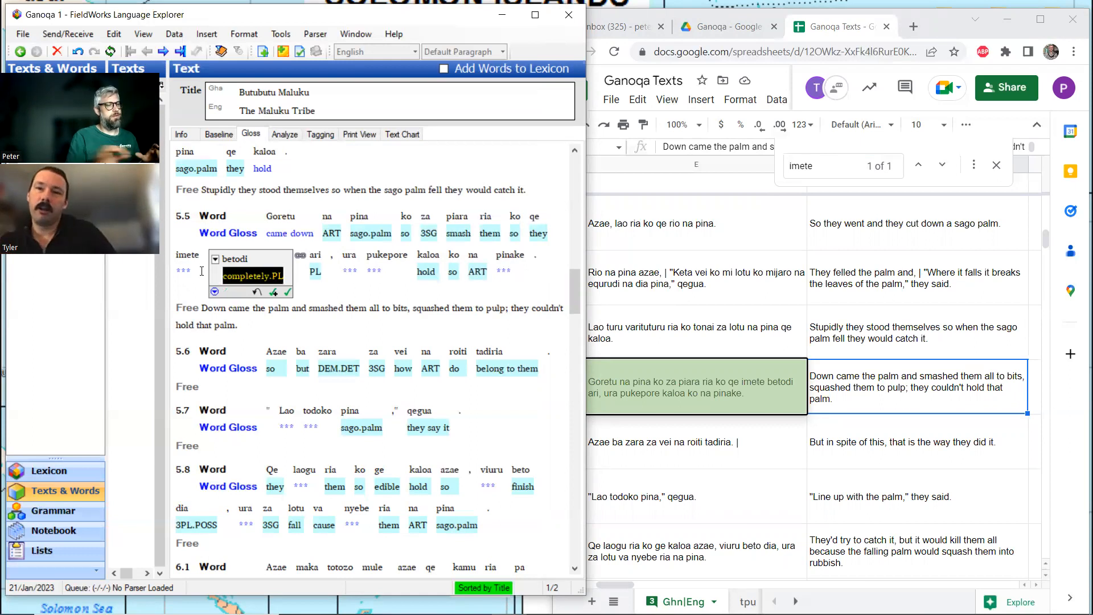
type("them cp")
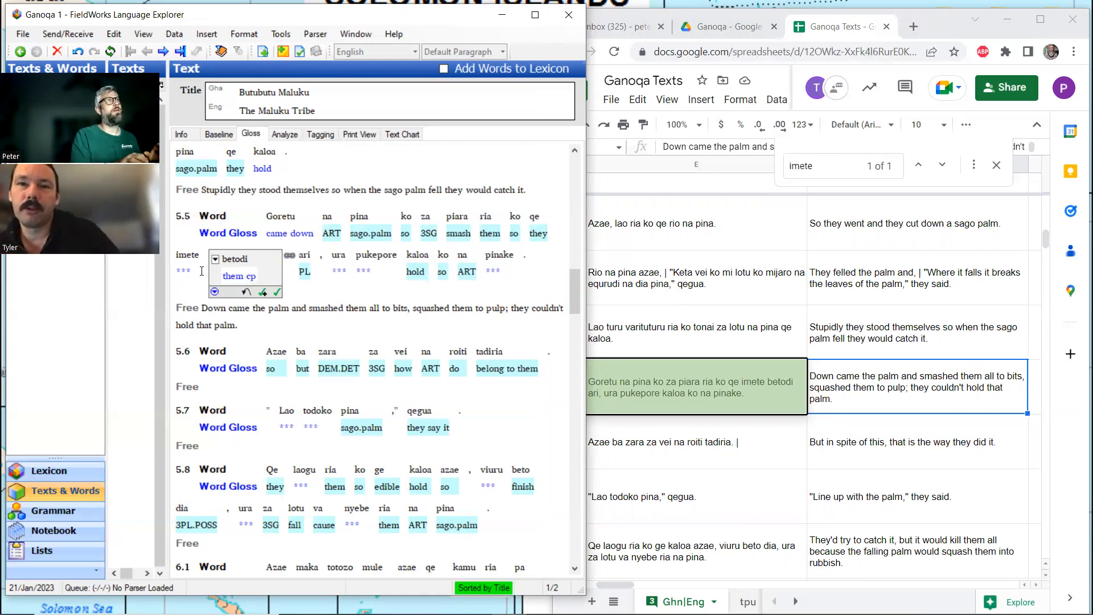
key("BackSpace")
type("ompletely")
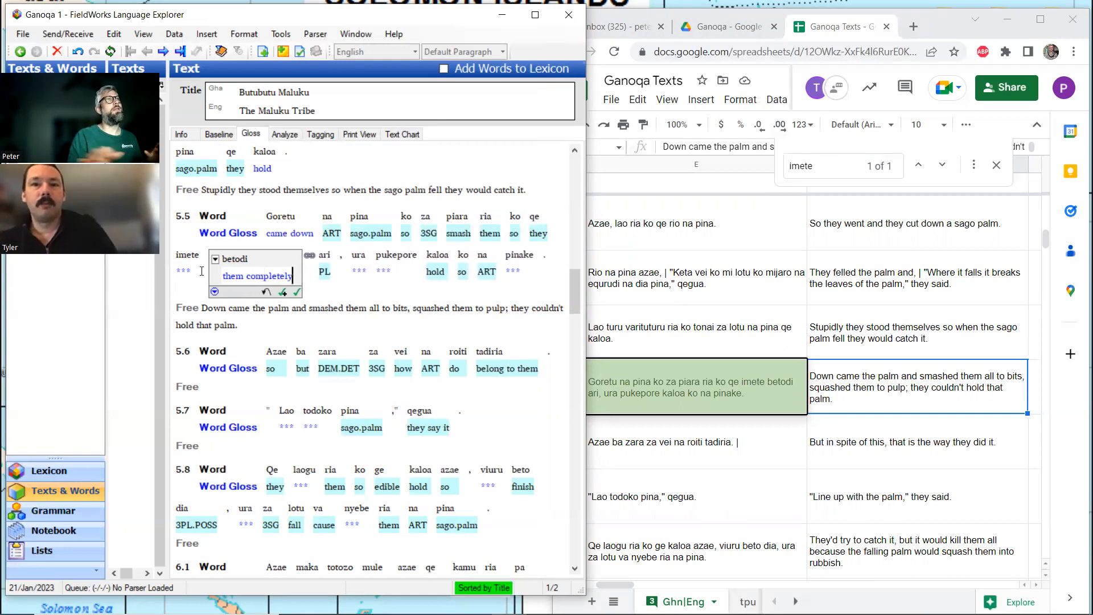
left_click(249, 321)
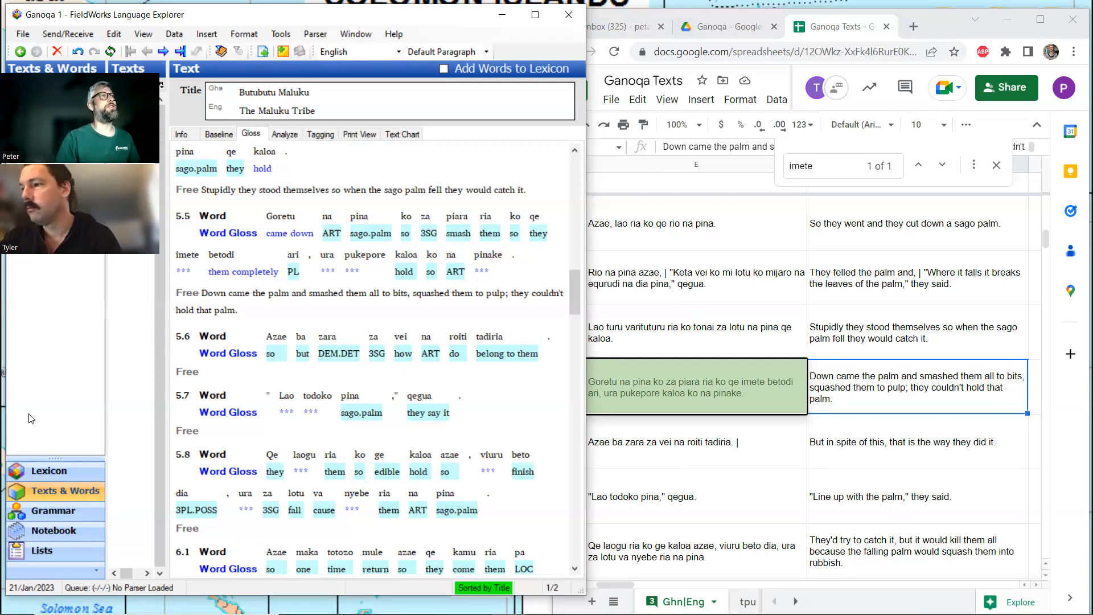
- Create a new lexical entry for imete in line 5.5, with the gloss "squash" and the category Verb
left_click(184, 260)
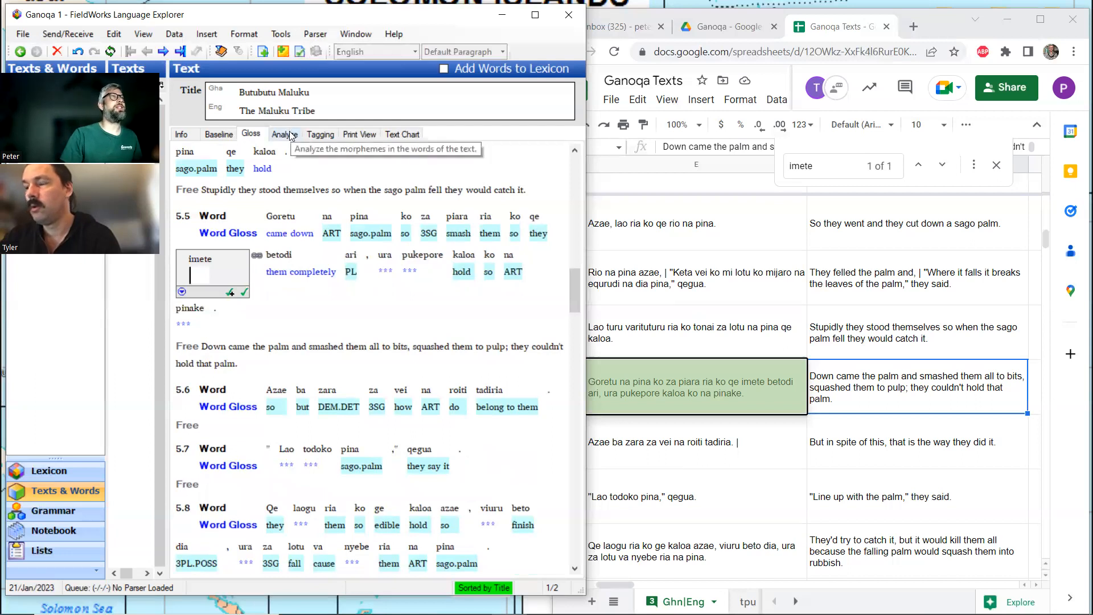
left_click(284, 135)
left_click(182, 208)
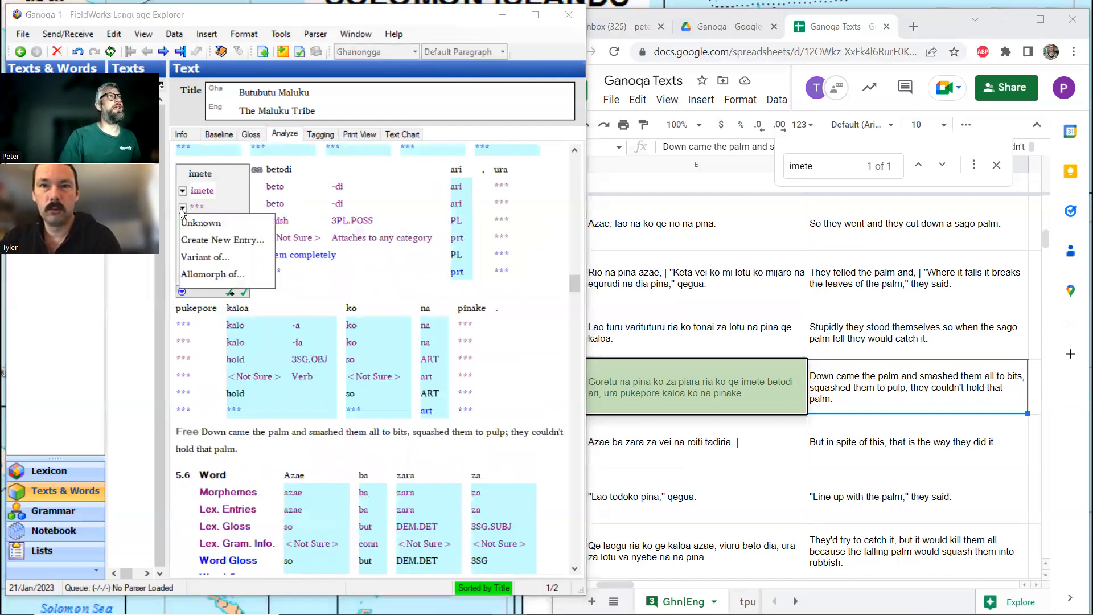
left_click(206, 244)
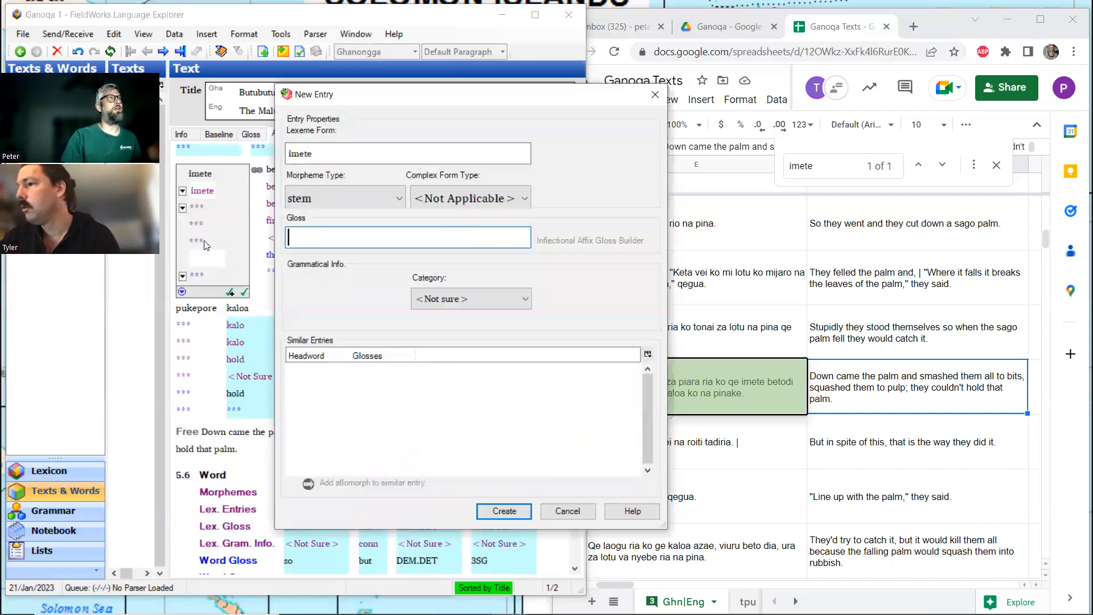
type("squash")
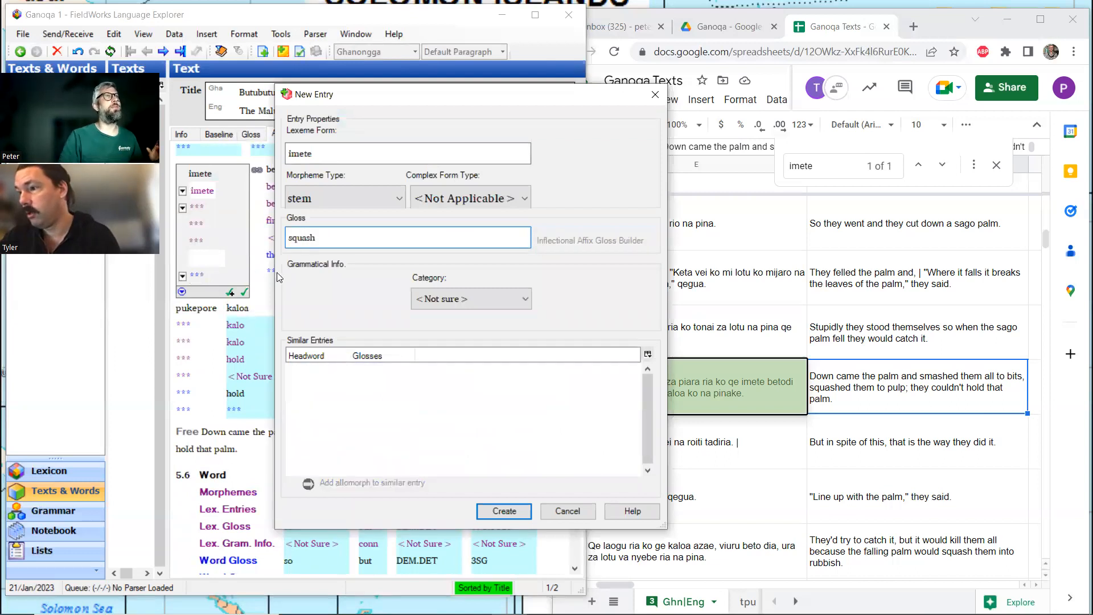
left_click(507, 297)
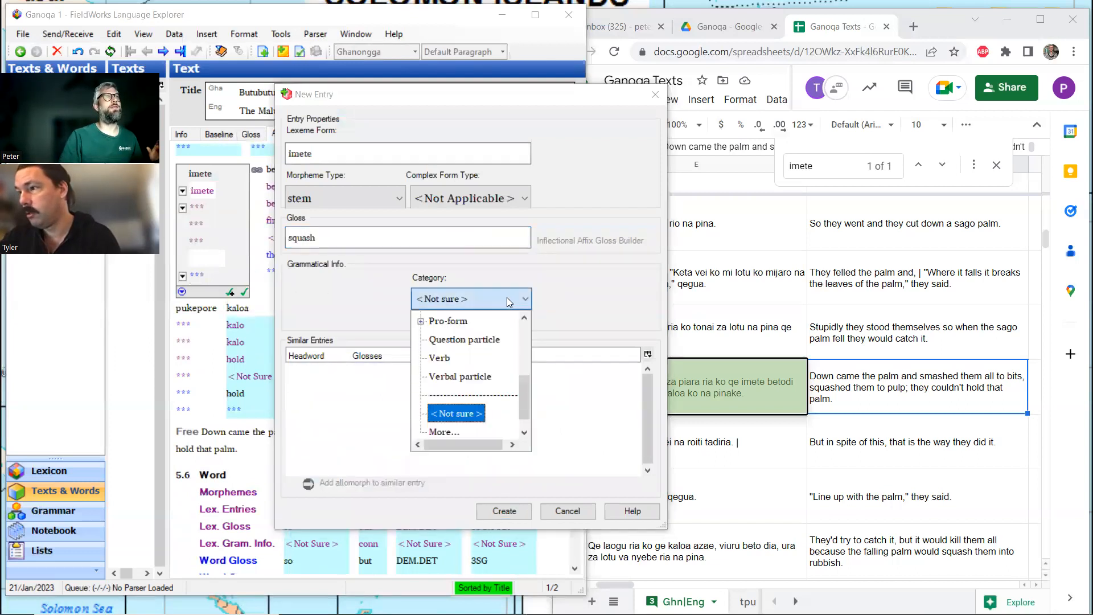
left_click(439, 358)
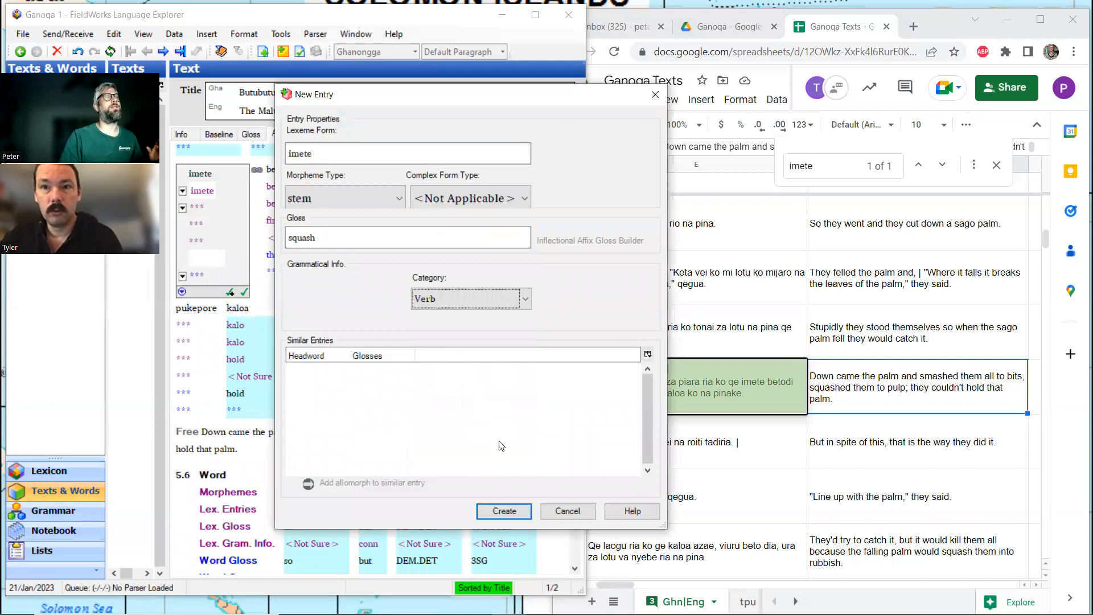
left_click(504, 510)
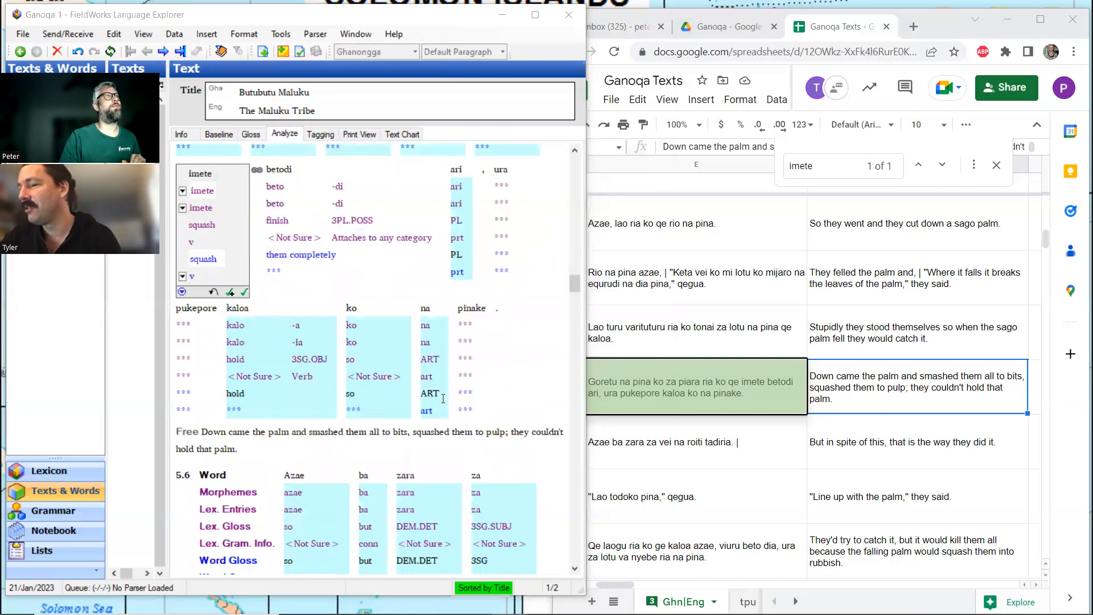
- Accept the word gloss "squash" for imete in line 5.5 and move on to the unglossed word pinake
left_click(252, 134)
scroll(274, 239, "up", 2)
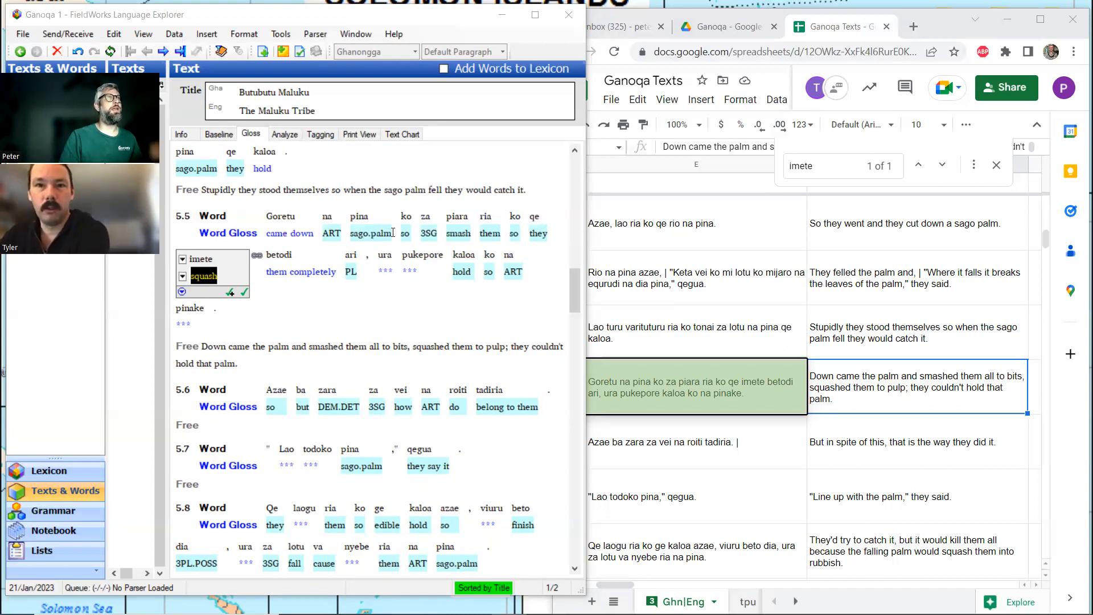
key("Return")
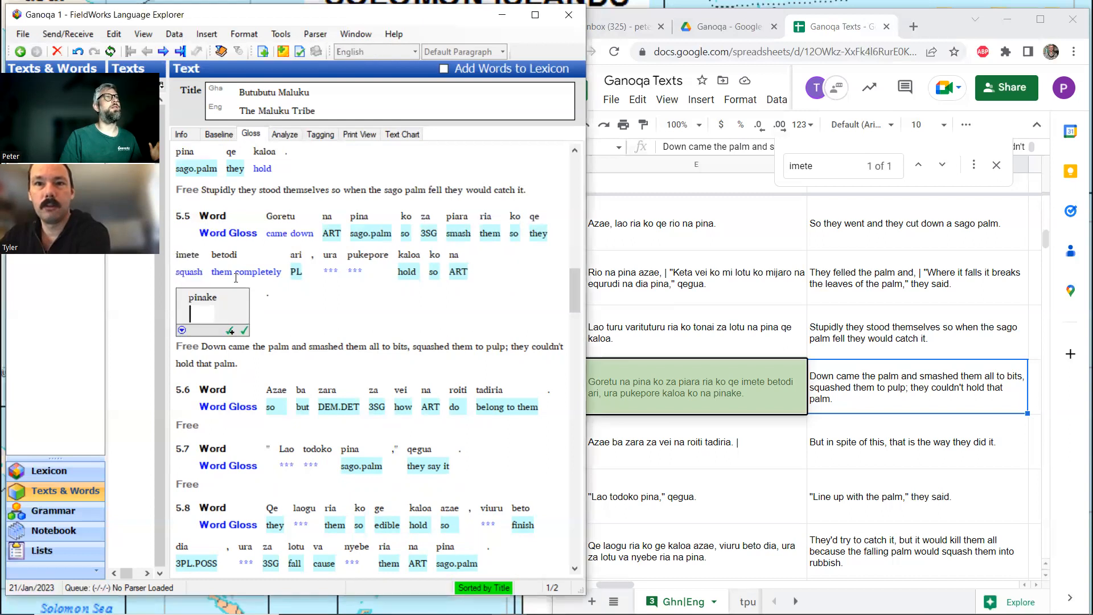
- Split pinake in line 5.5 into the morphemes pina and ke, and gloss the word as "not sago.palm"
left_click(285, 133)
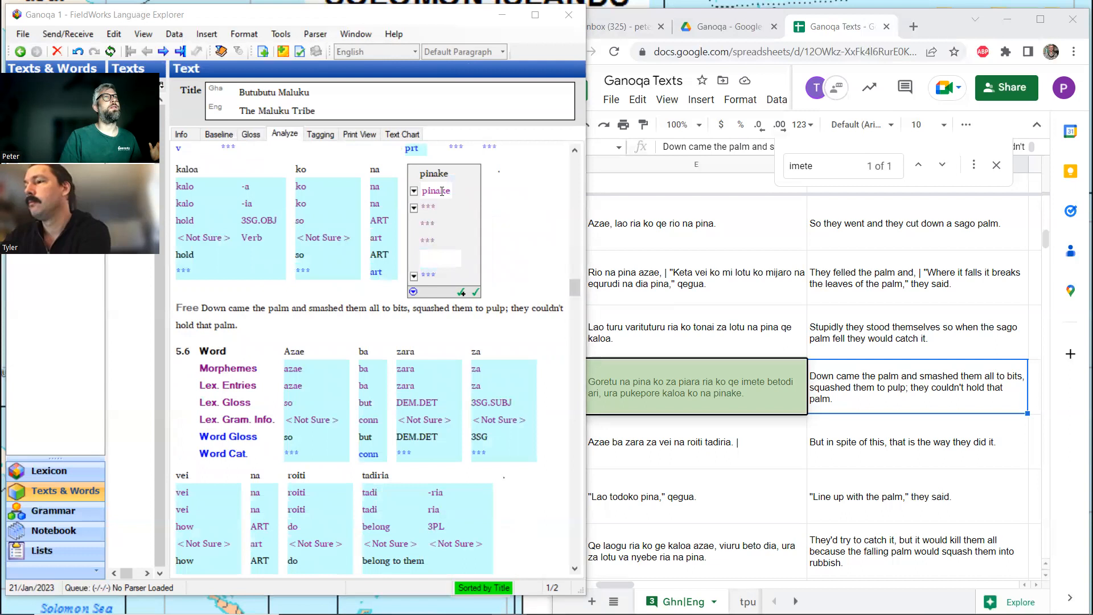
left_click(441, 192)
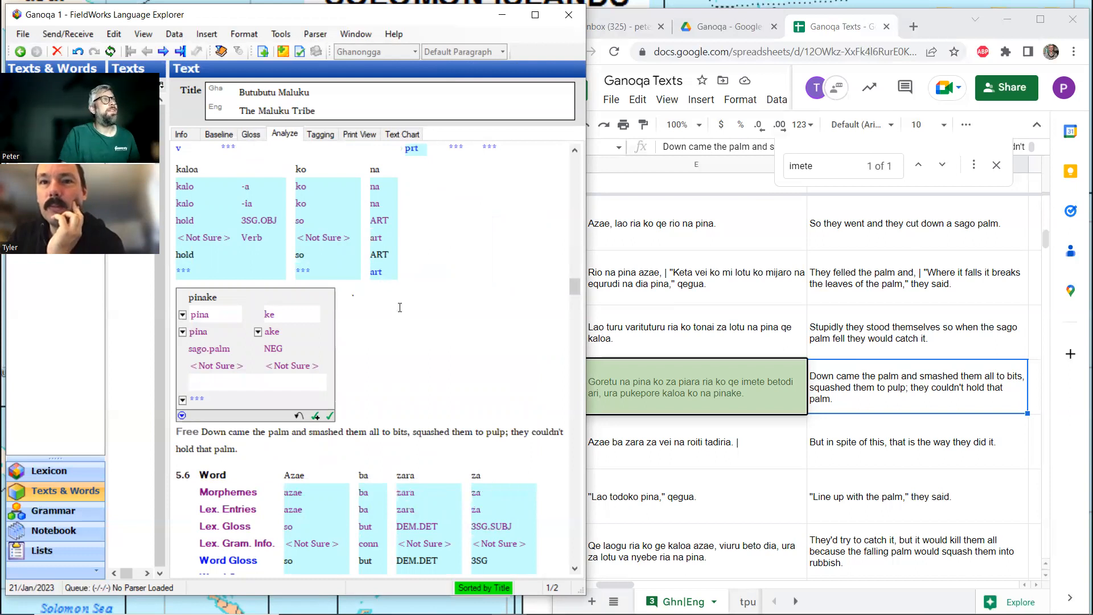
left_click(235, 383)
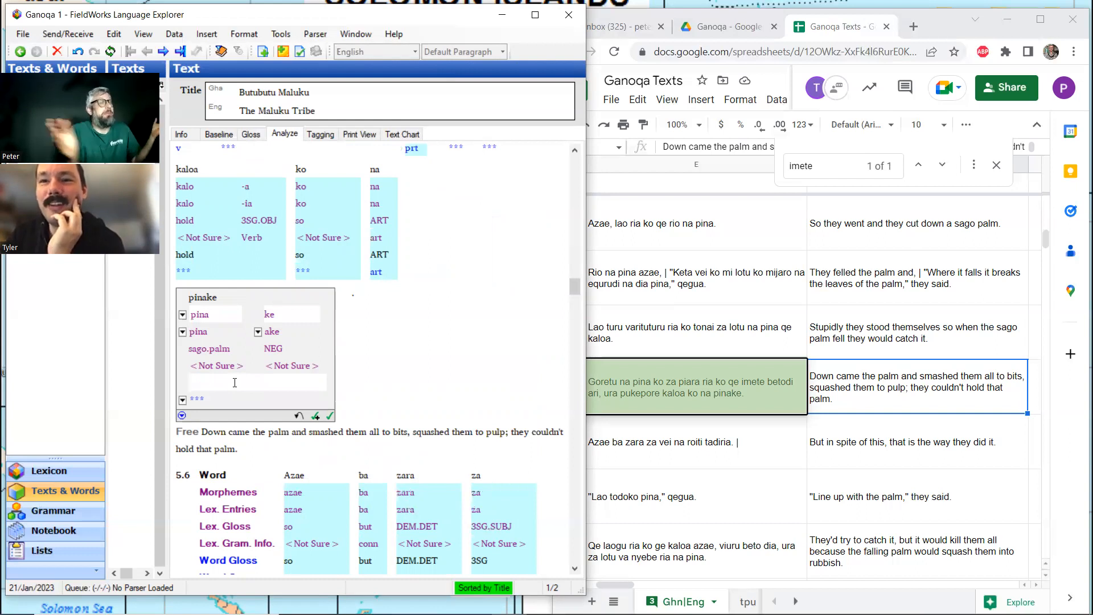
type("not palm")
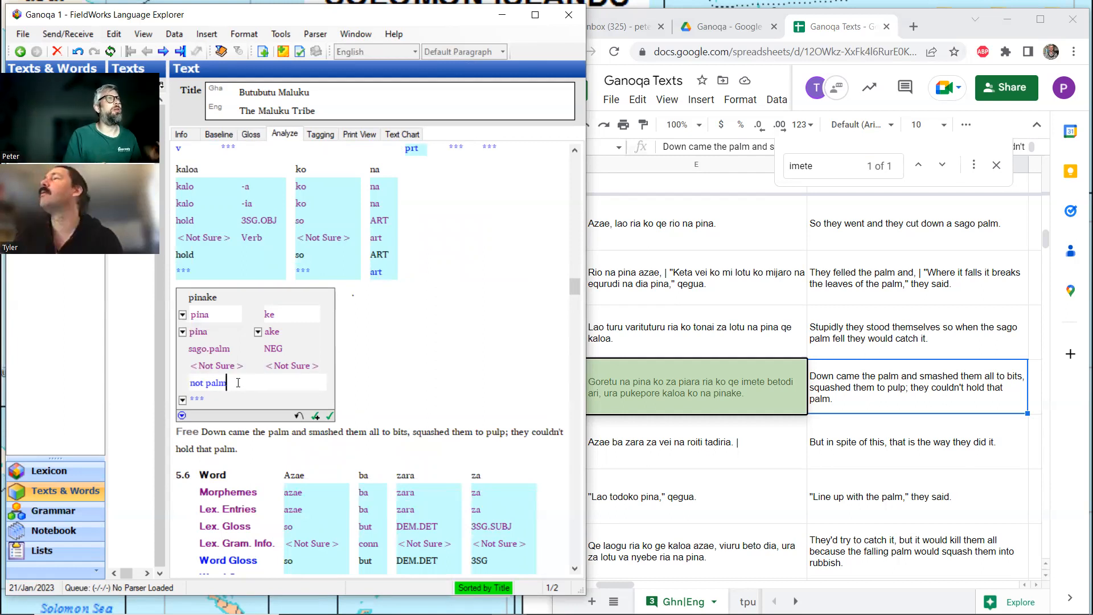
key("Left")
key("Left")
key("Left")
key("Left")
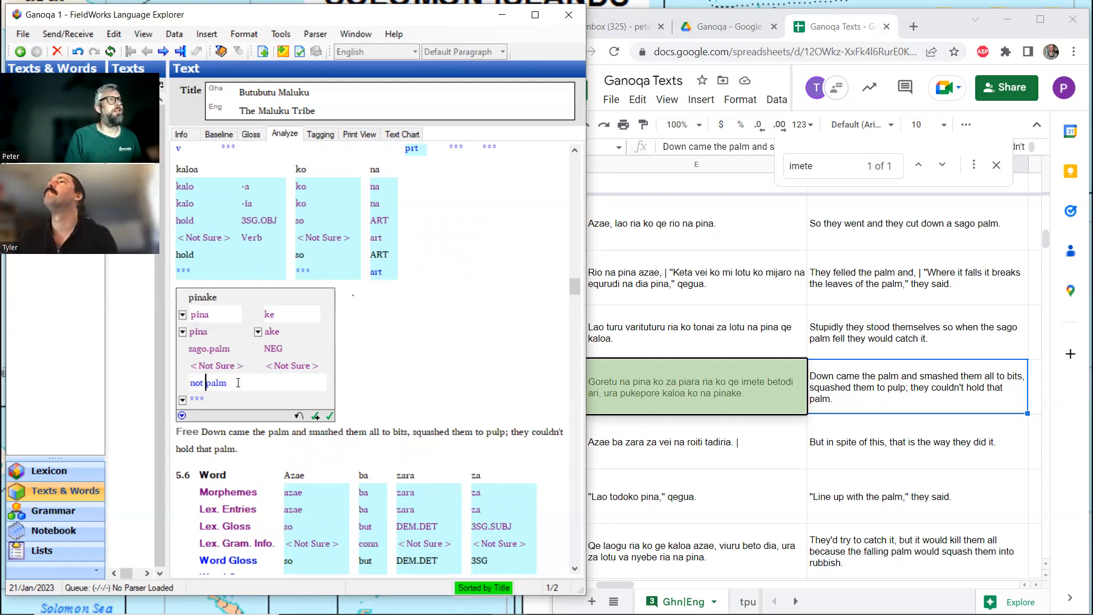
type("sago.")
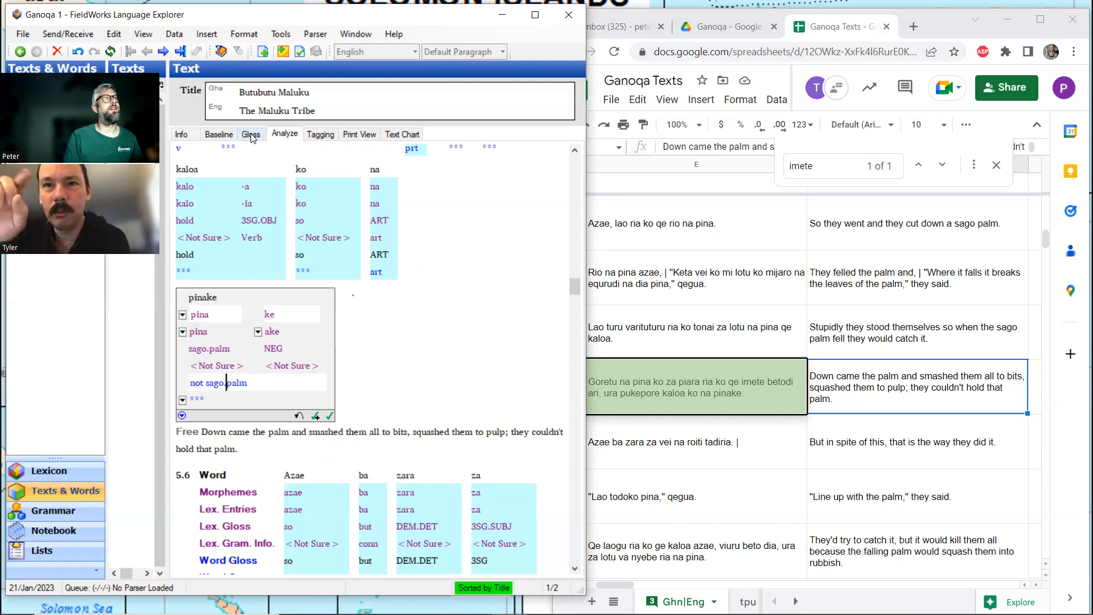
- Search the spreadsheet for "ura", an unglossed word in line 5.5, and compare the matching sentences with their English translations
scroll(486, 228, "up", 3)
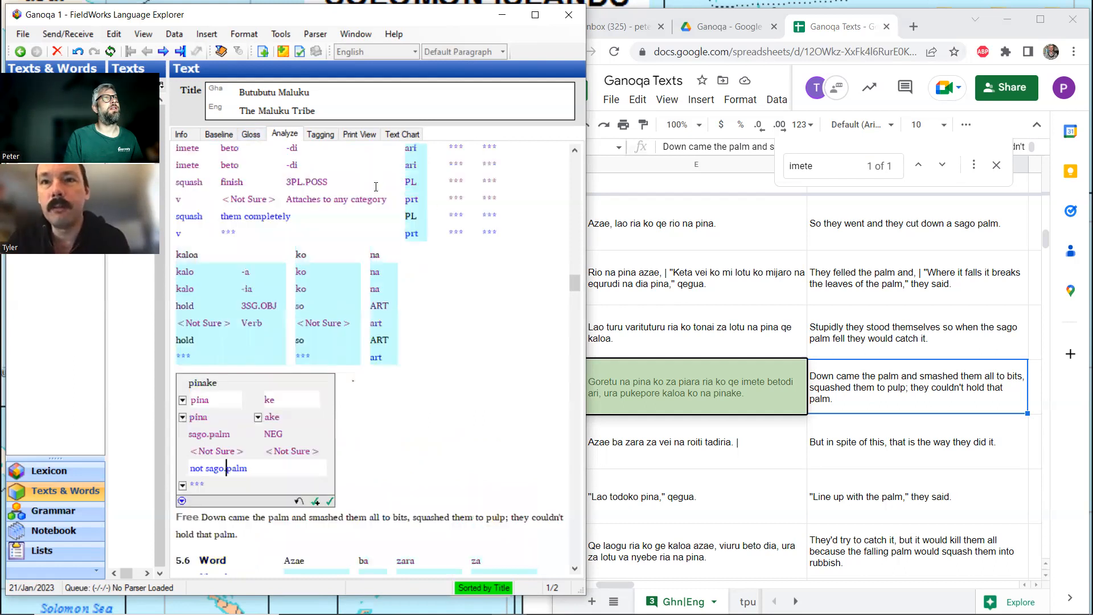
left_click(252, 139)
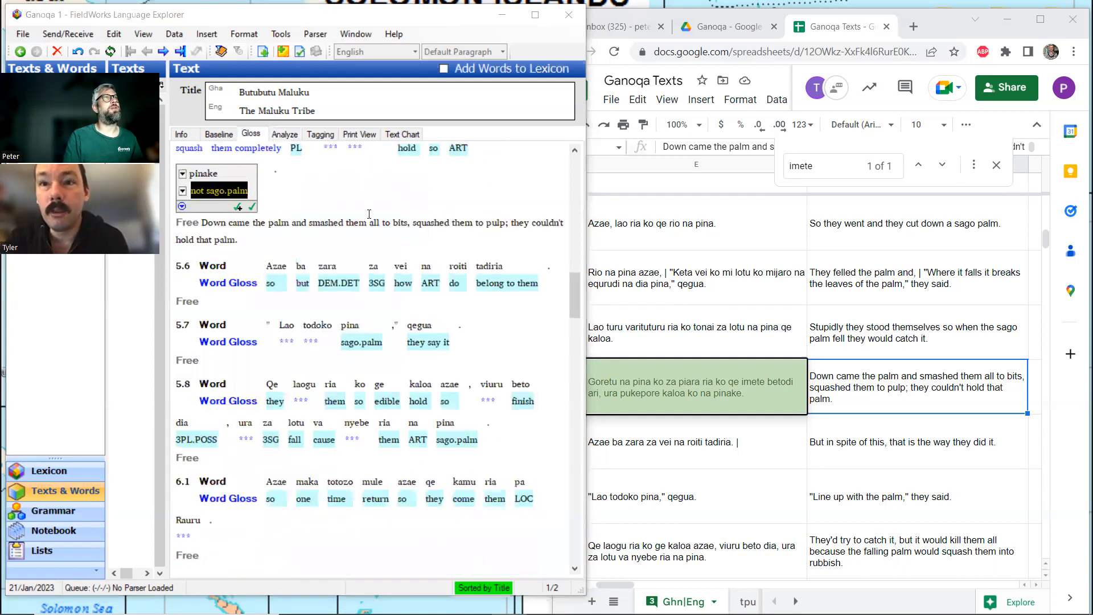
scroll(370, 213, "up", 3)
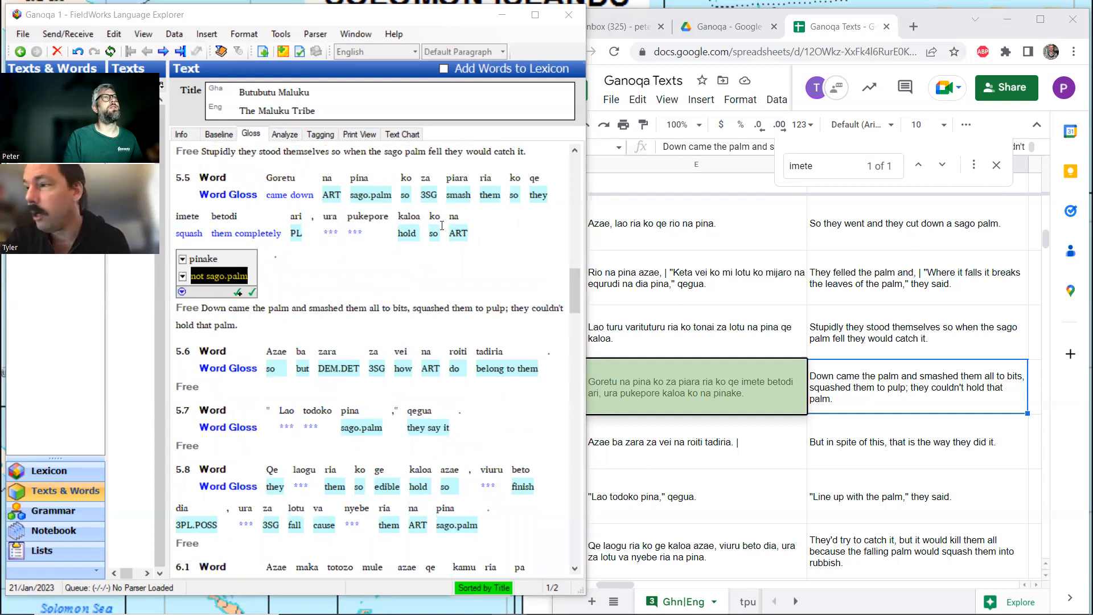
left_click(331, 233)
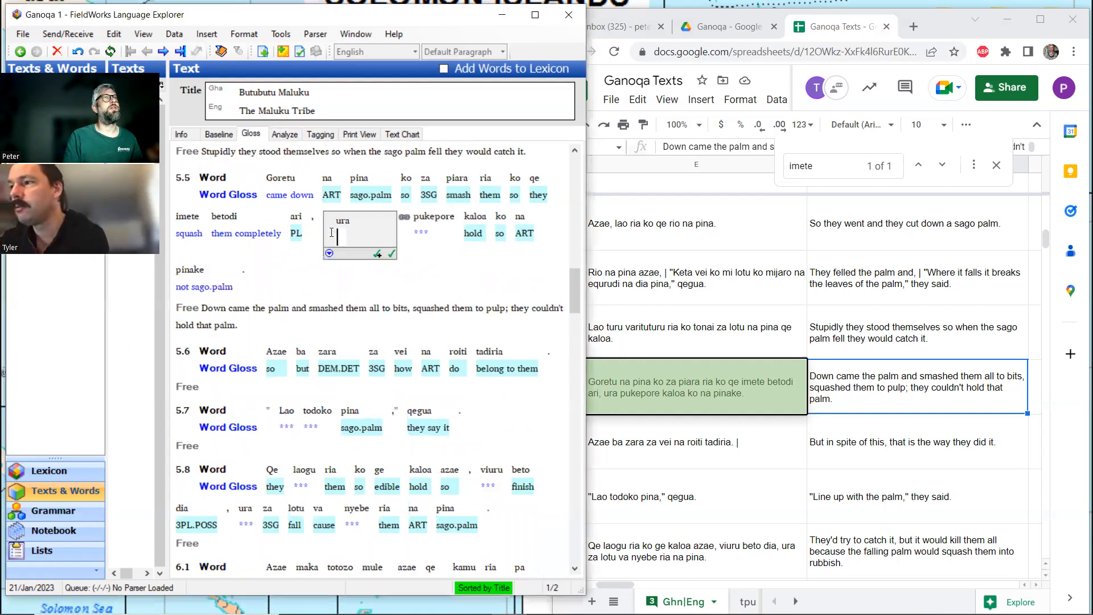
double_click(816, 166)
type("ura")
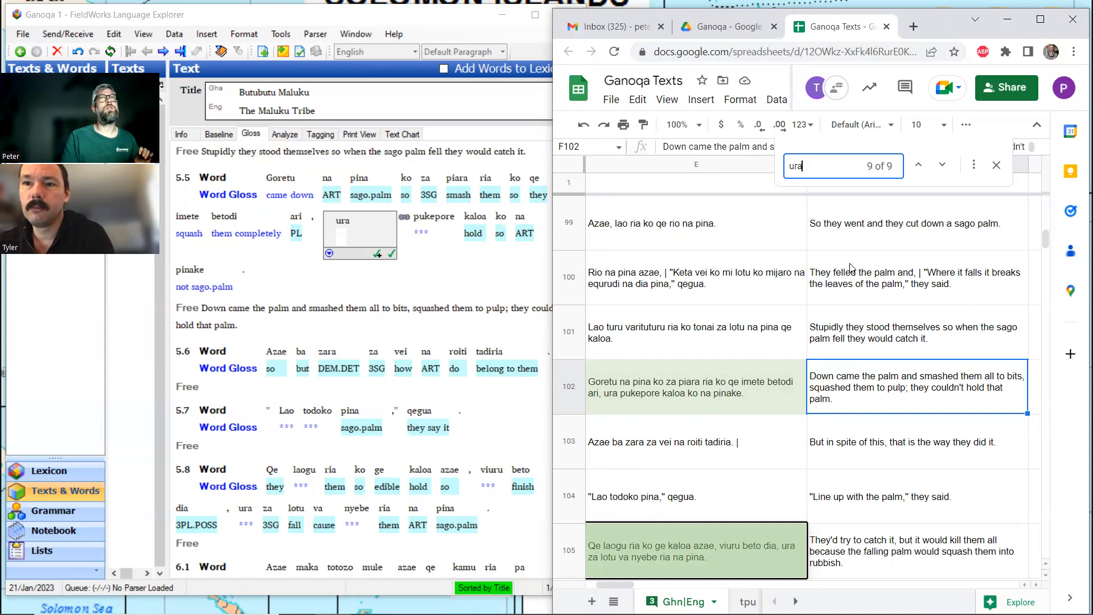
left_click(943, 171)
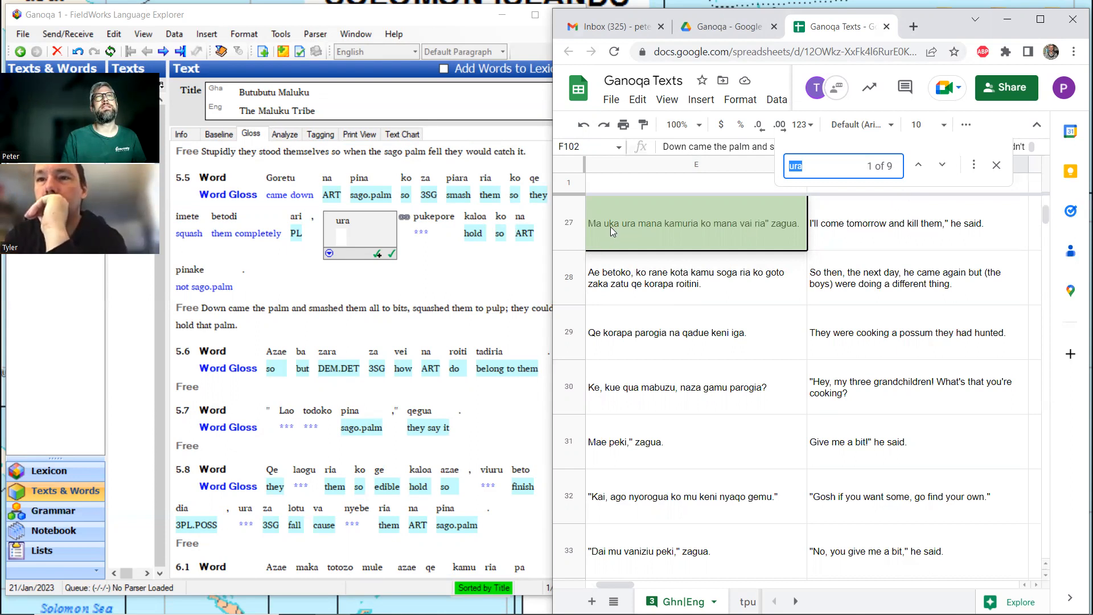
left_click(943, 165)
scroll(753, 326, "down", 2)
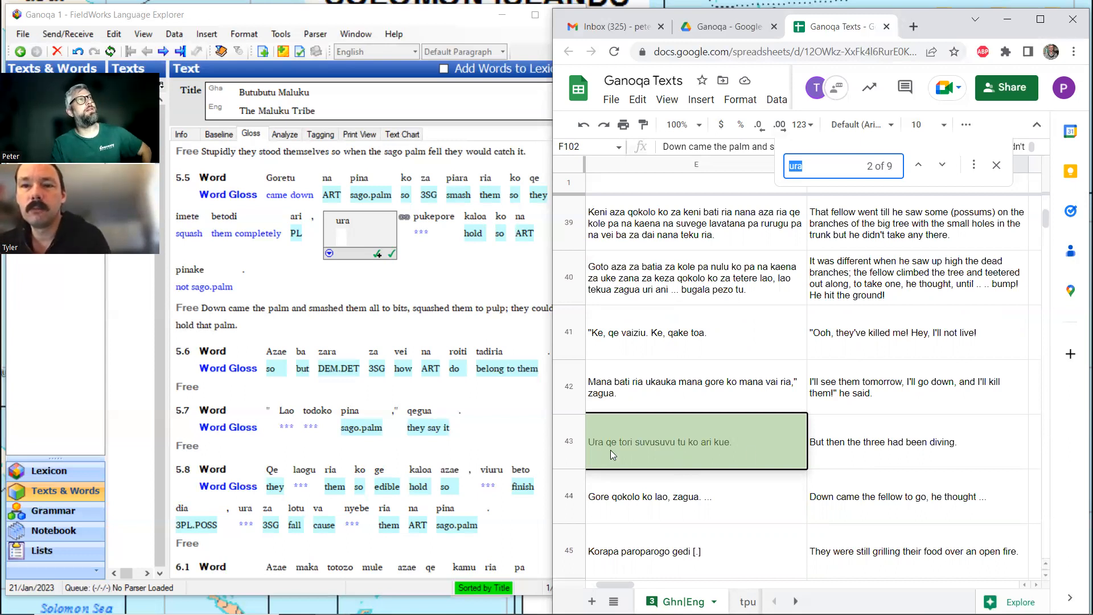
left_click(943, 166)
scroll(740, 318, "down", 2)
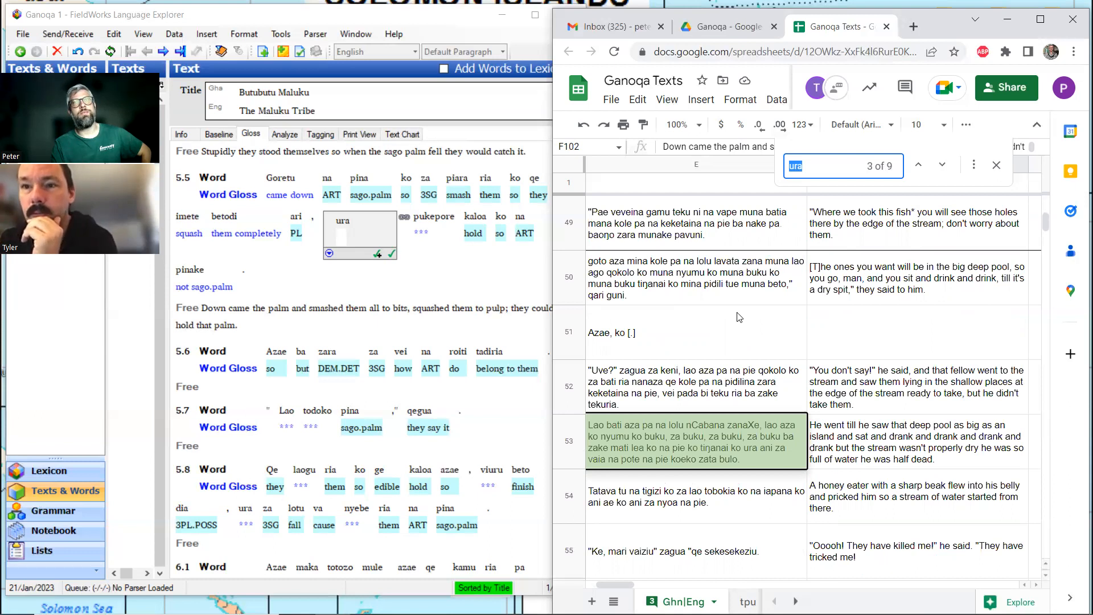
left_click(943, 166)
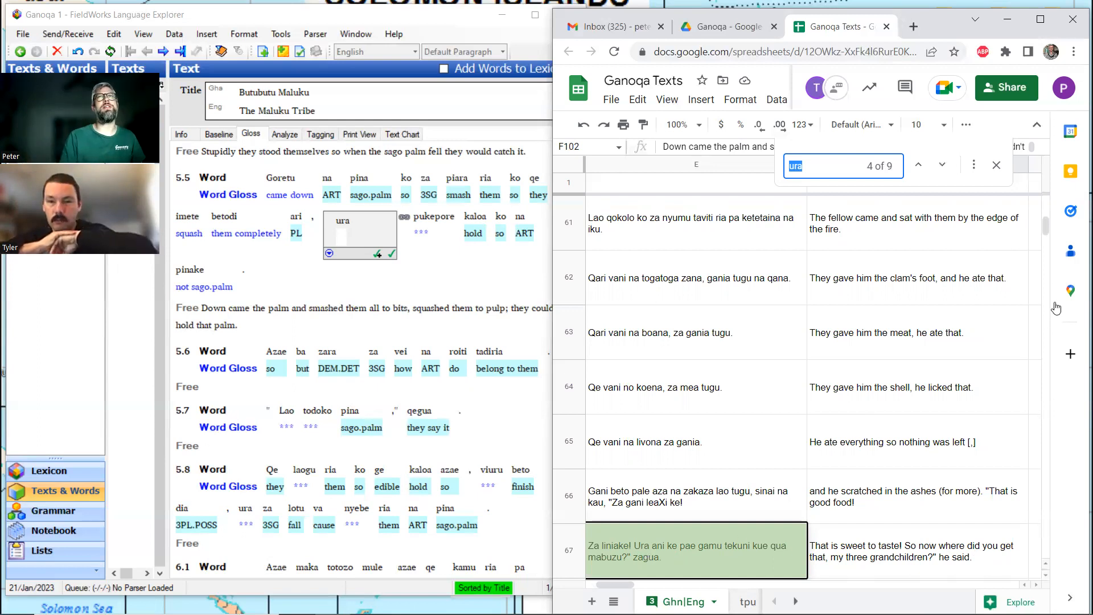
left_click(943, 165)
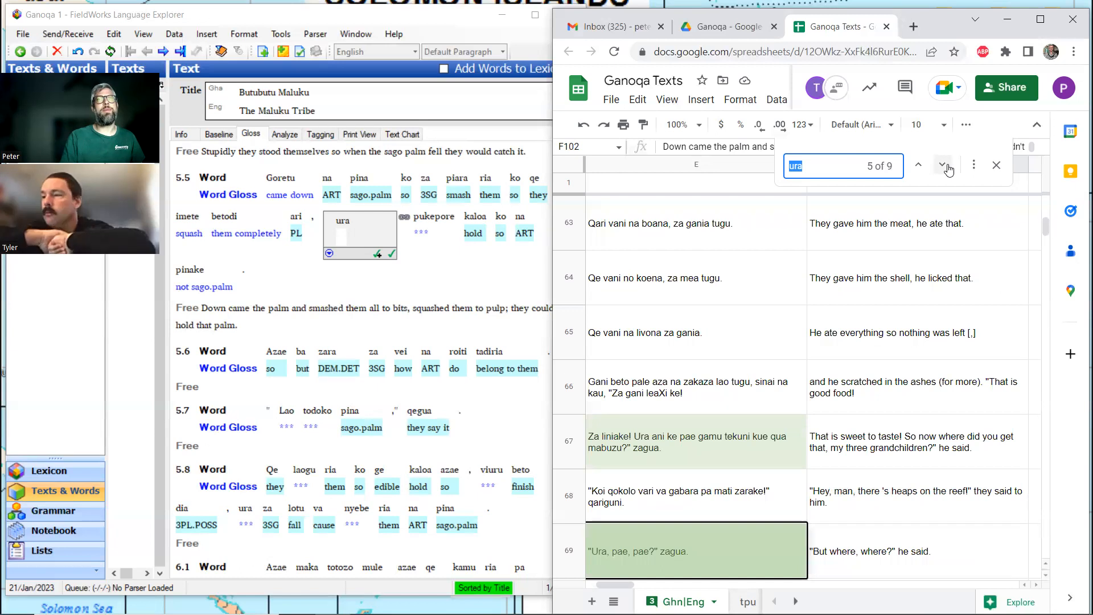
left_click(944, 165)
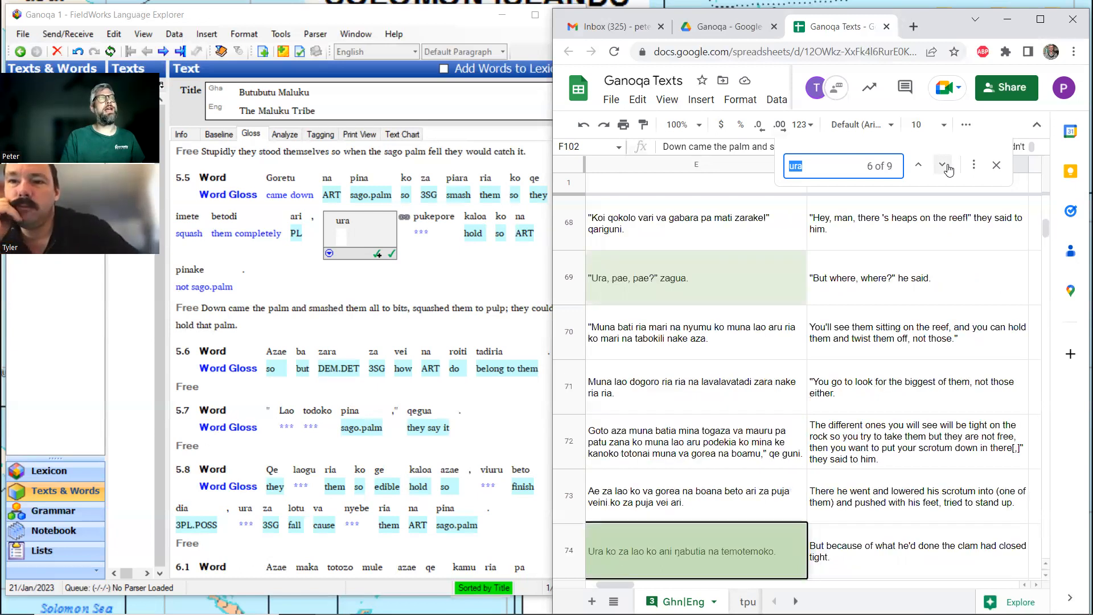
left_click(944, 165)
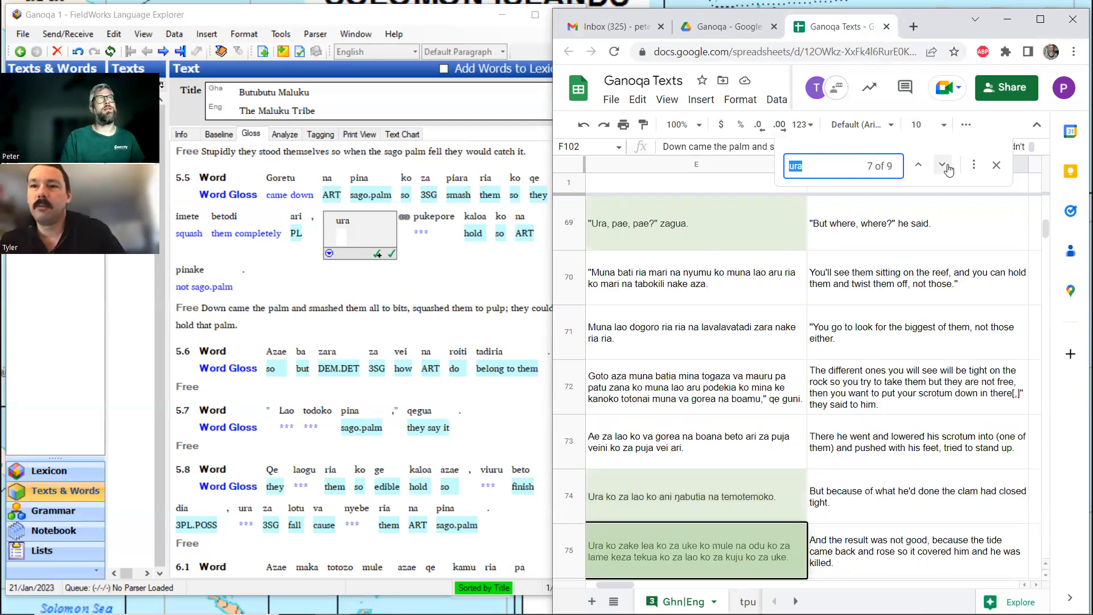
left_click(946, 166)
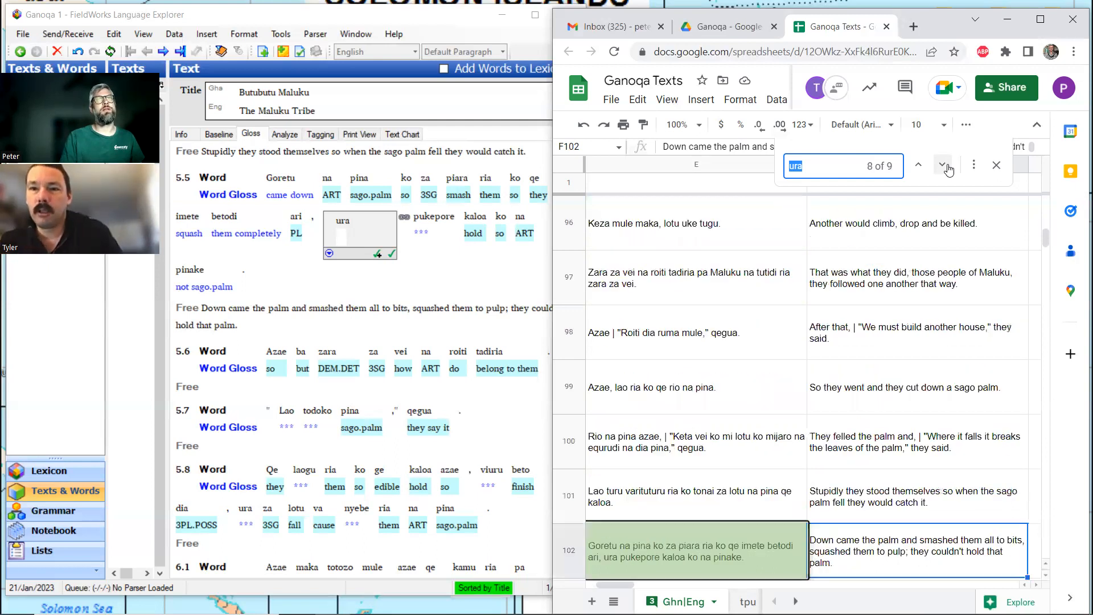
- Create a new lexical entry for ura in line 5.5 with the gloss "but", leaving its category unspecified
left_click(347, 238)
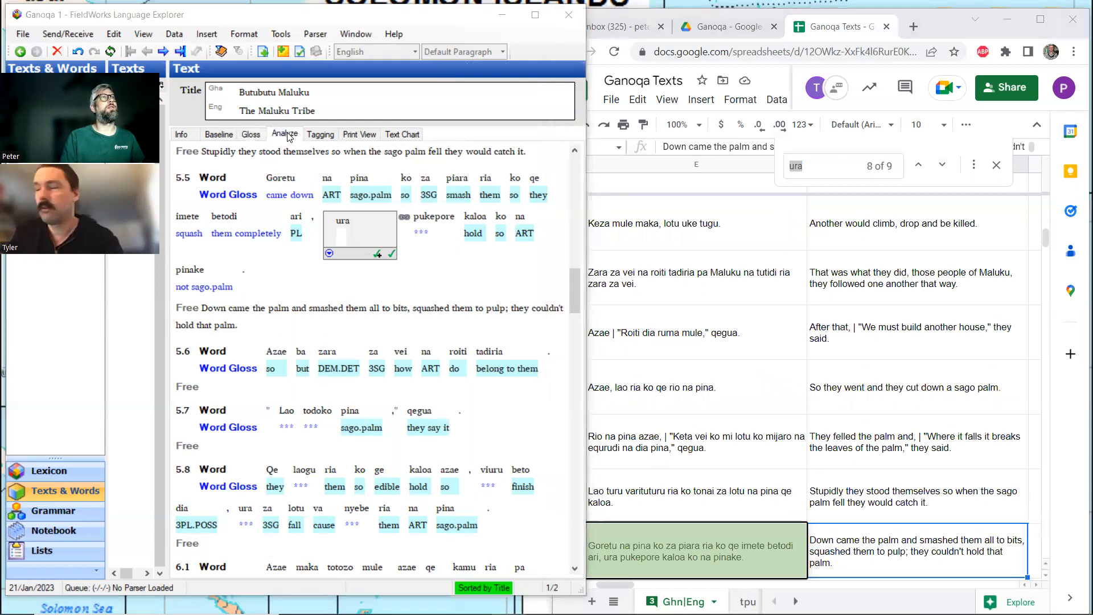
left_click(288, 136)
left_click(456, 207)
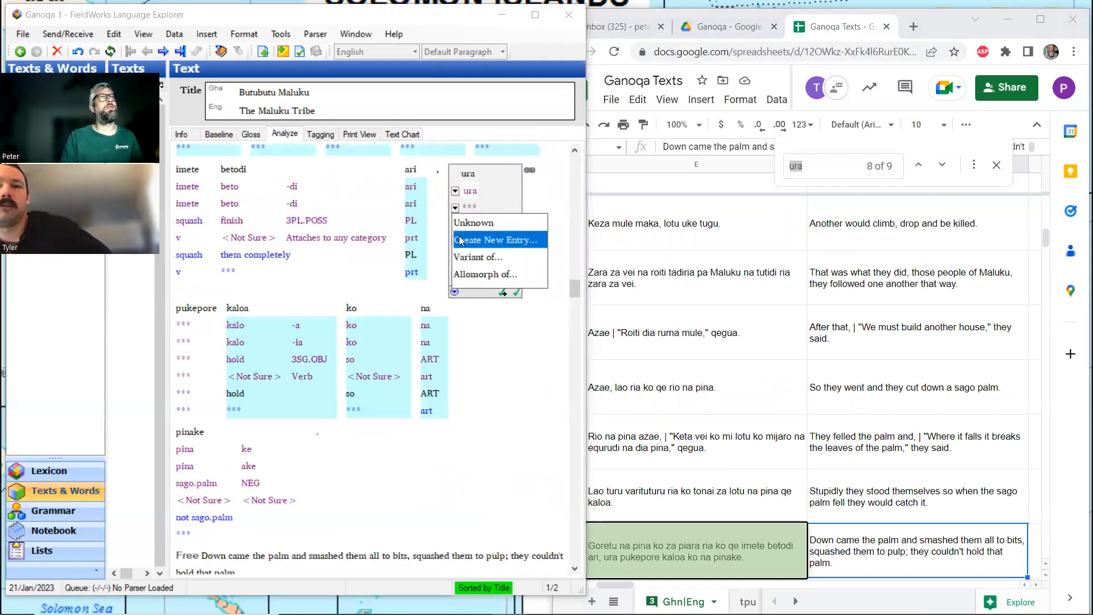
left_click(461, 241)
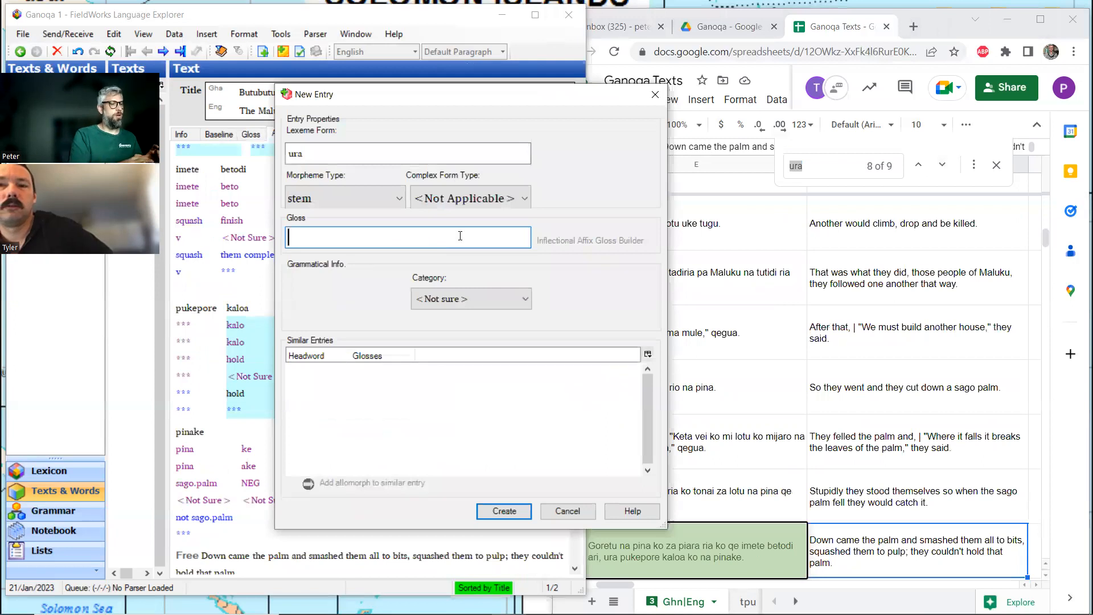
type("but")
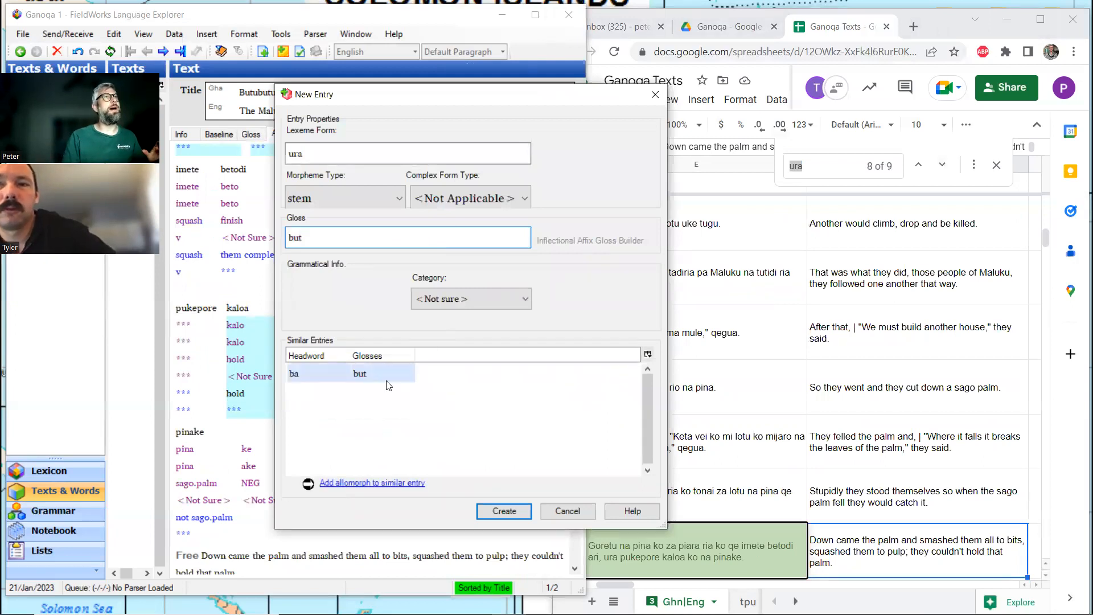
left_click(503, 511)
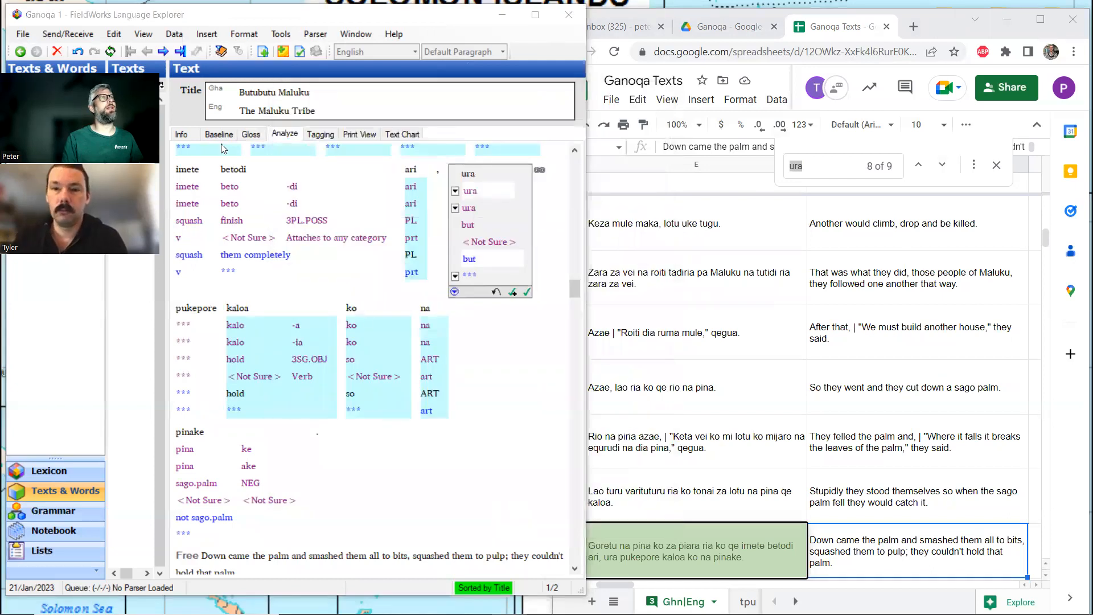
- Search the spreadsheet for "puke", the beginning of the unglossed word pukepore in line 5.5, and go through the matches
left_click(251, 134)
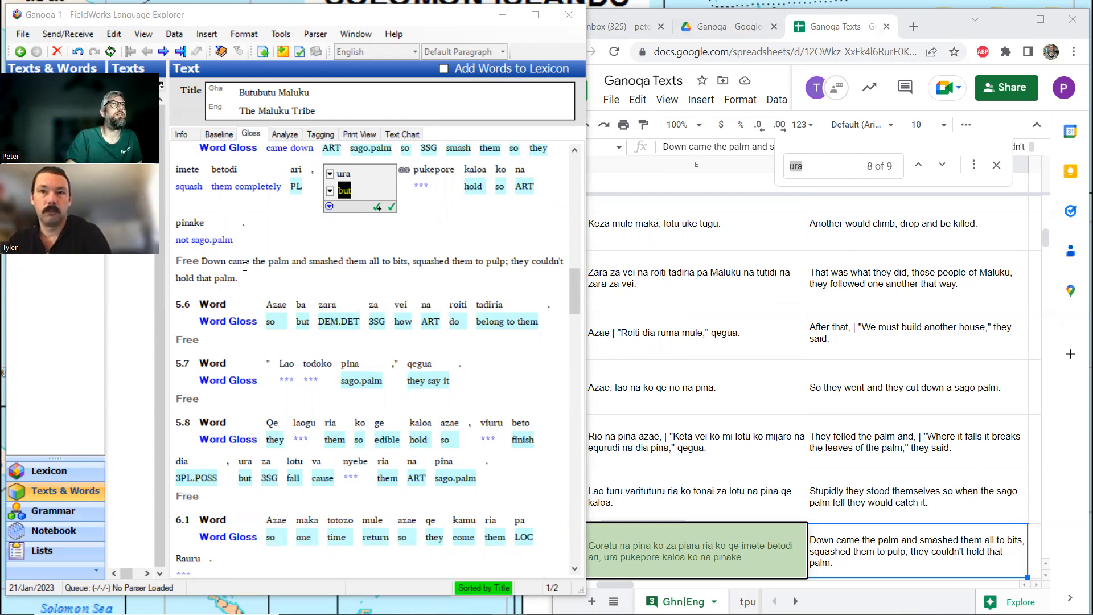
scroll(245, 266, "up", 3)
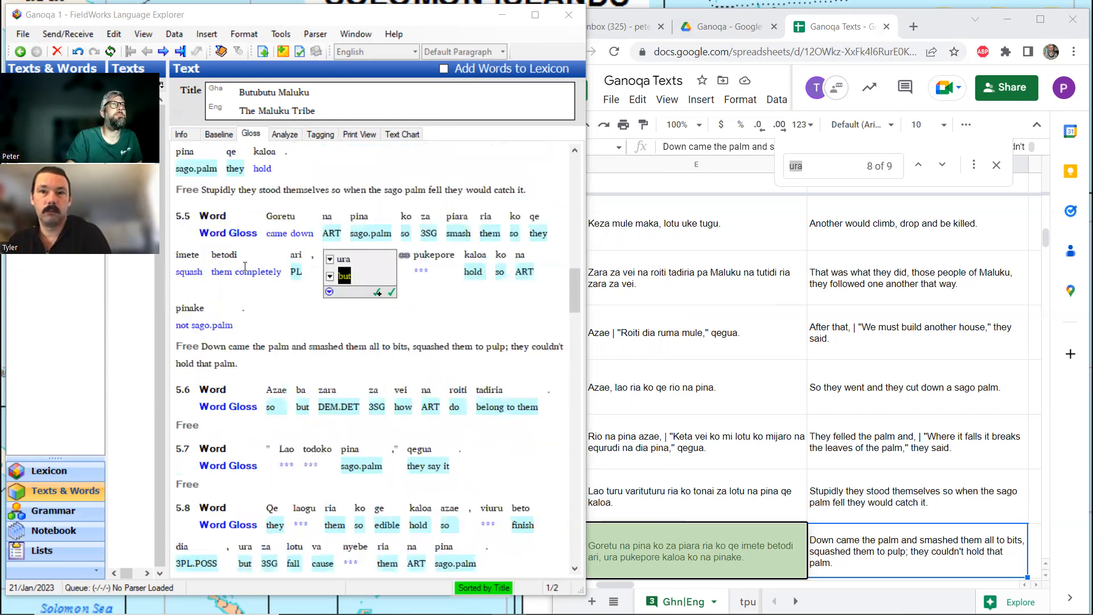
left_click(433, 278)
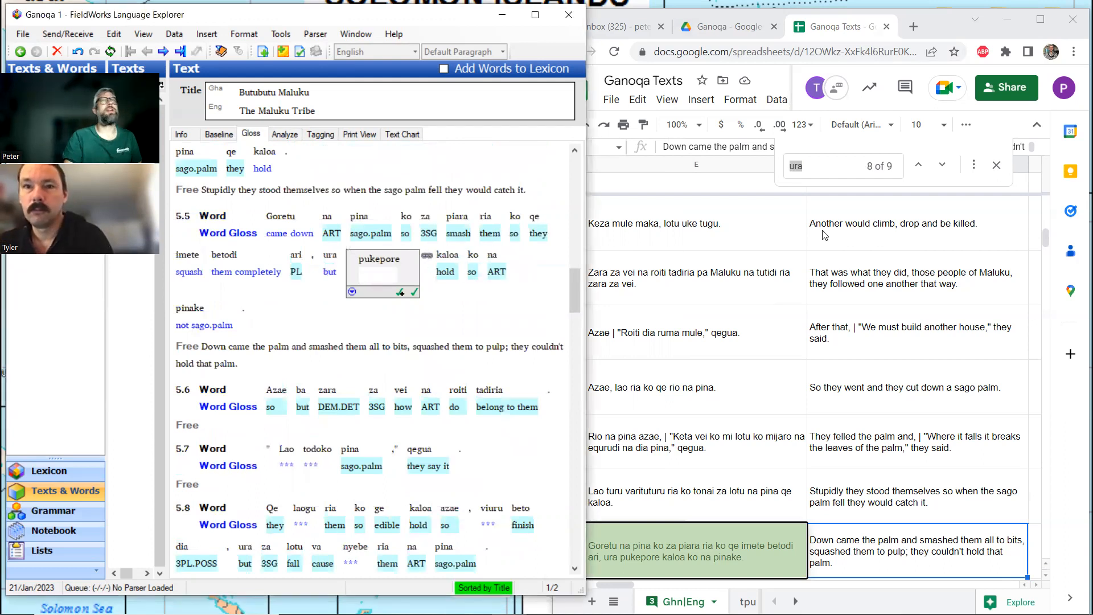
left_click(787, 168)
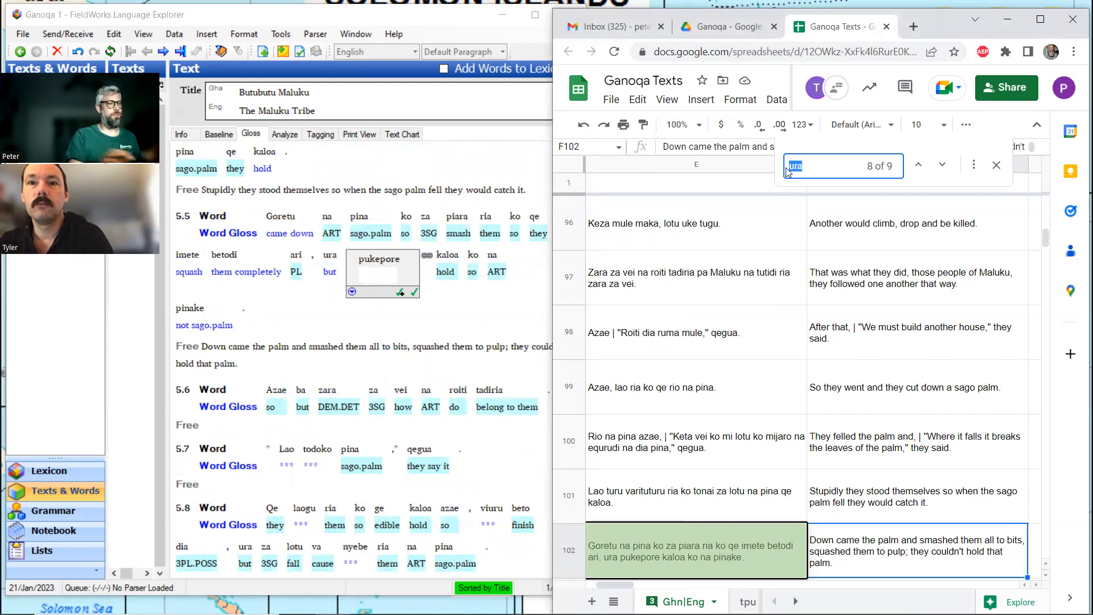
type("puke")
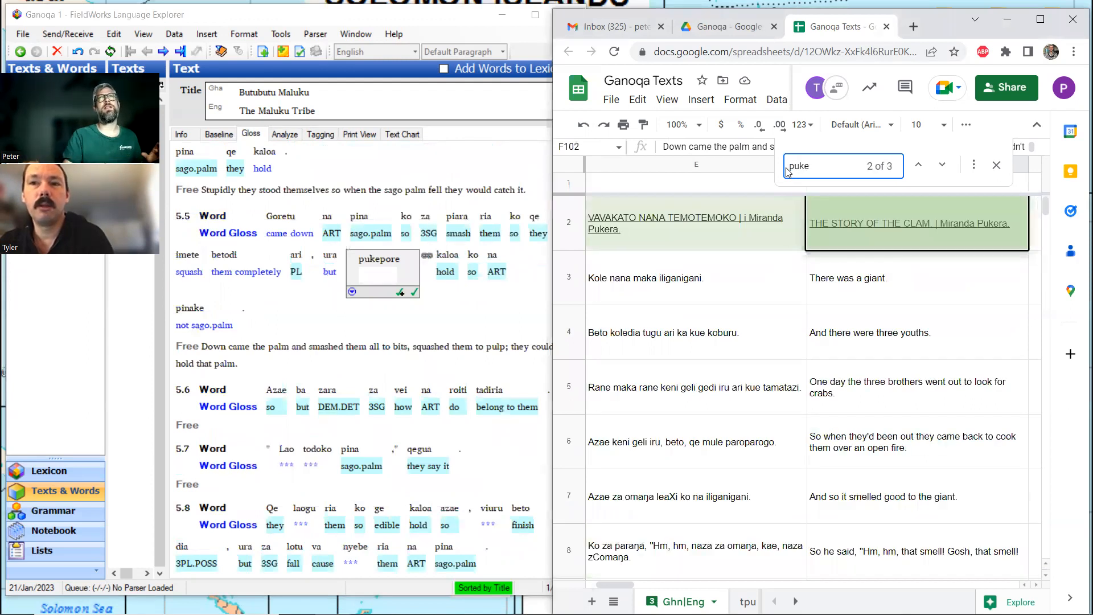
left_click(942, 166)
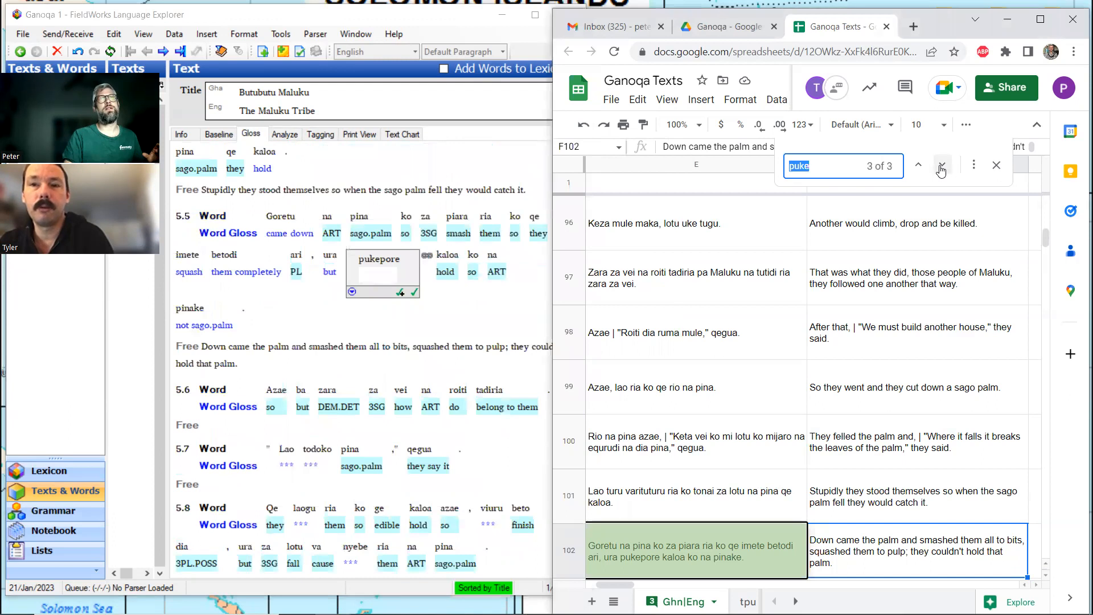
left_click(943, 165)
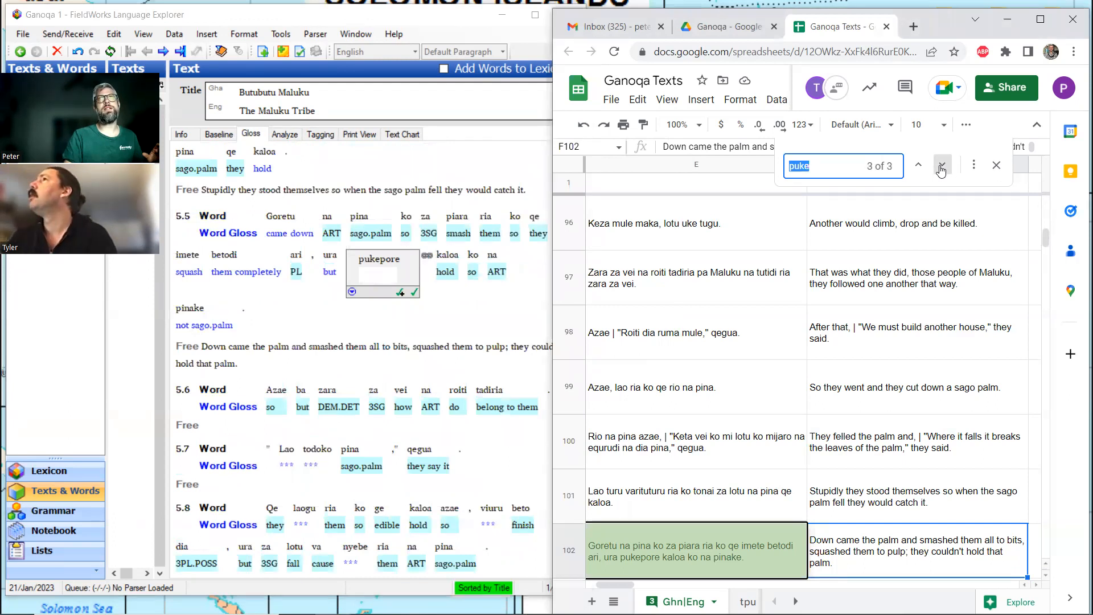
left_click(942, 167)
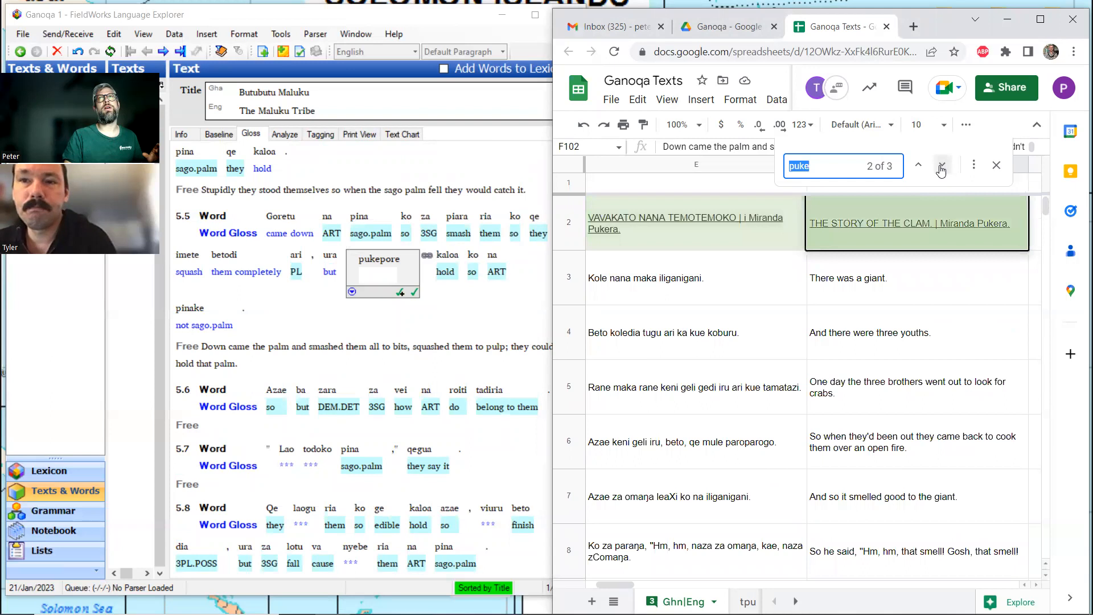
left_click(941, 167)
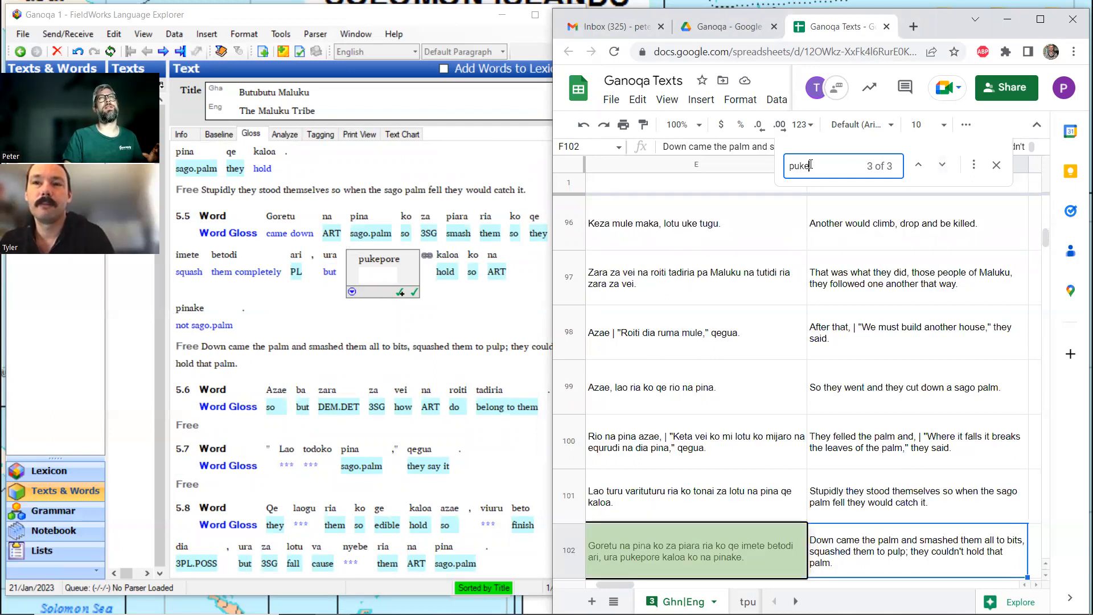
- Search the spreadsheet for "pore", the ending of the unglossed word pukepore in line 5.5, check the matches, and end the search
type("pore")
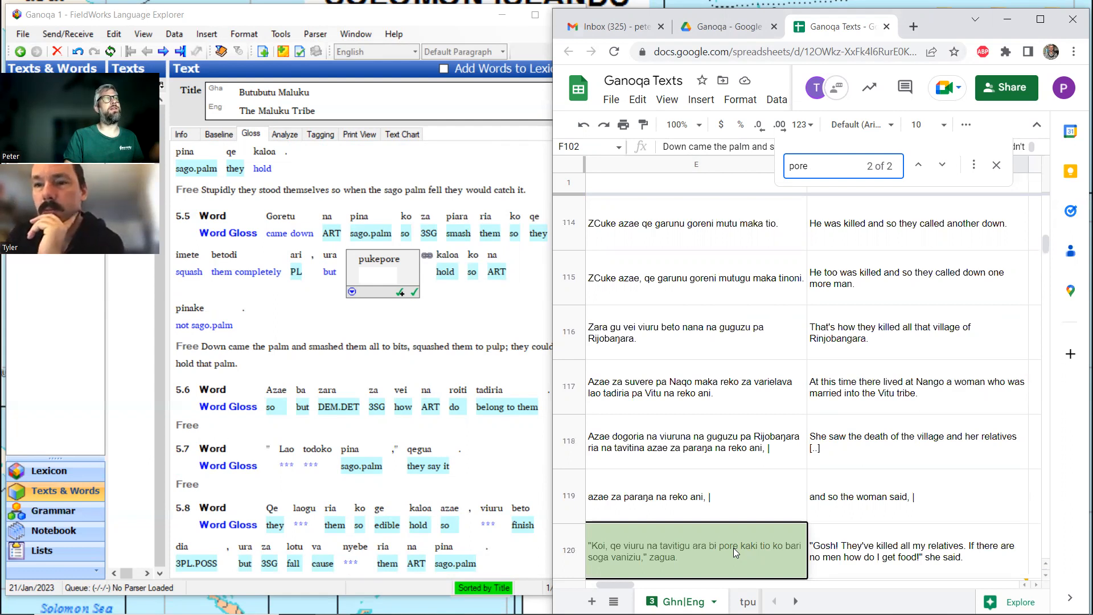
left_click(247, 371)
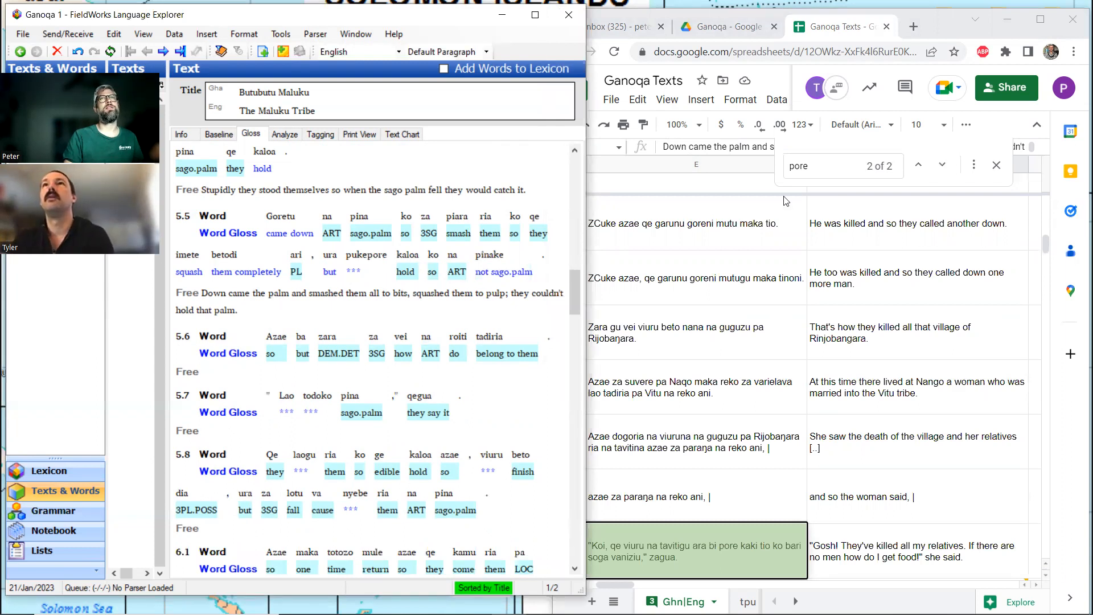
left_click(994, 165)
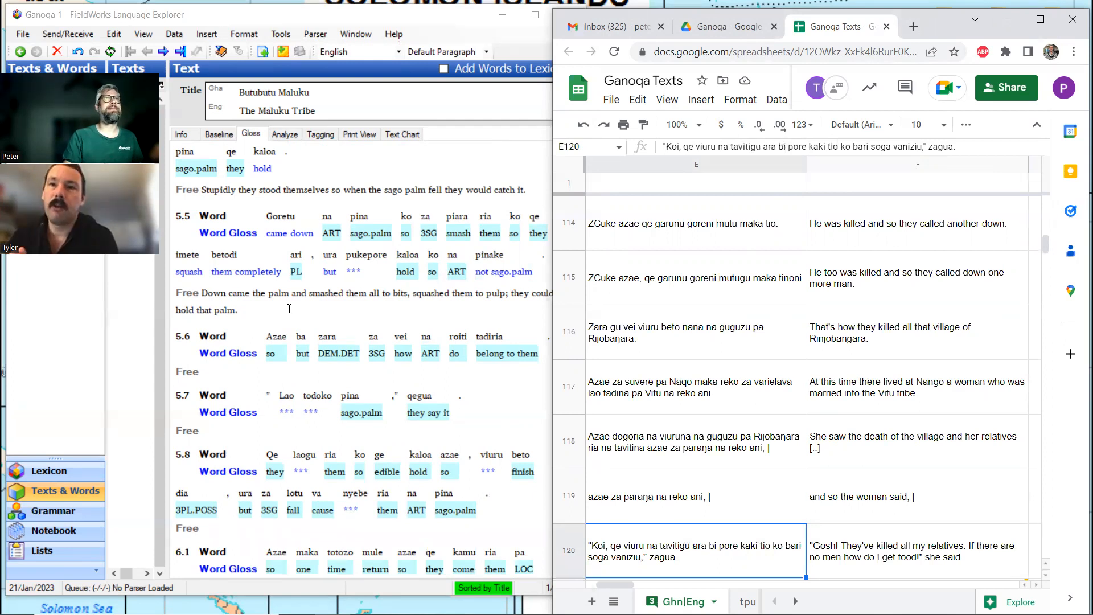
- Copy the English translation "But in spite of this, that is the way they did it." from spreadsheet row 103 into line 5.6's free translation
left_click(276, 309)
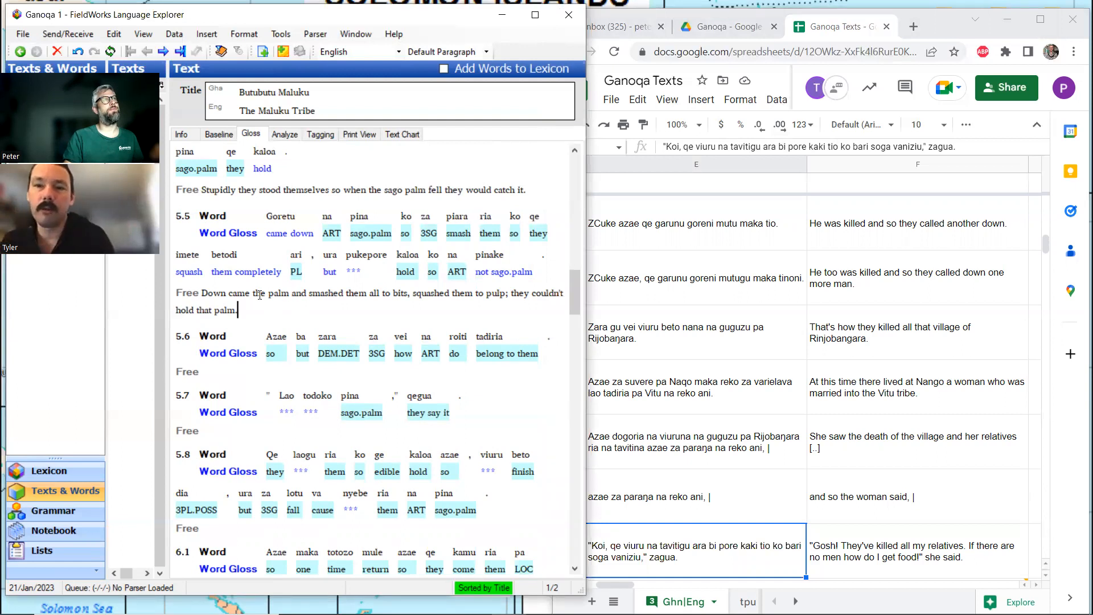
scroll(260, 294, "up", 3)
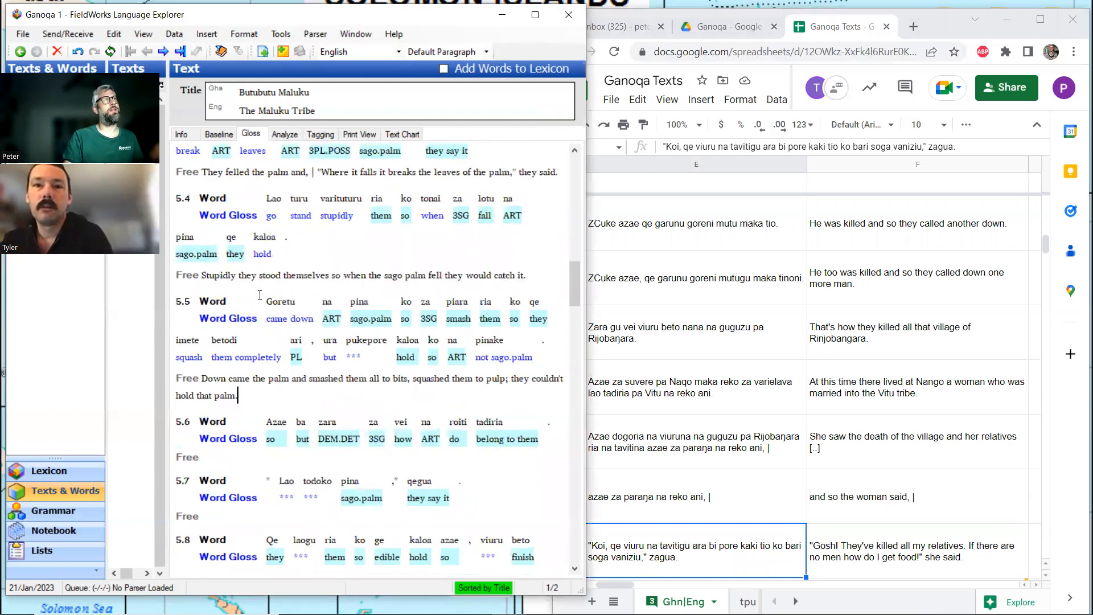
scroll(259, 294, "down", 6)
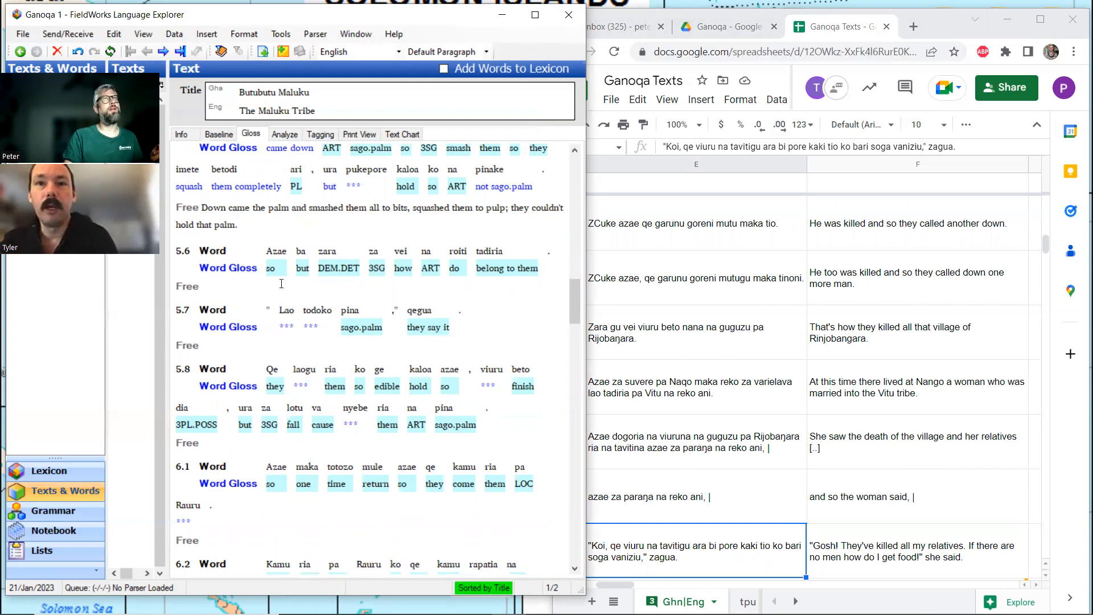
left_click(687, 342)
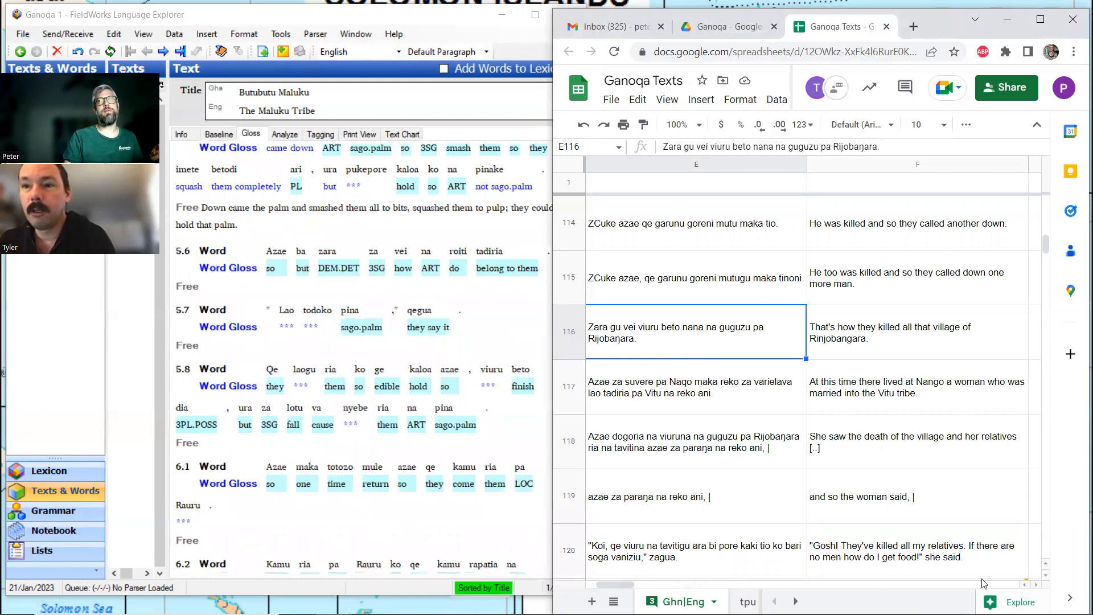
left_click(1025, 586)
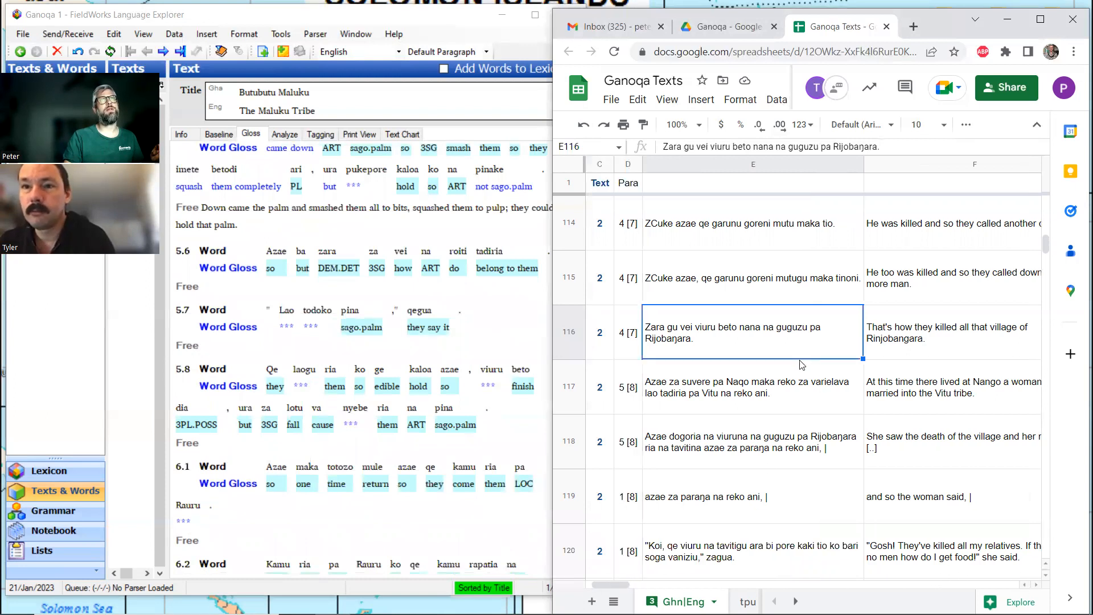
scroll(792, 357, "up", 2)
scroll(792, 358, "up", 2)
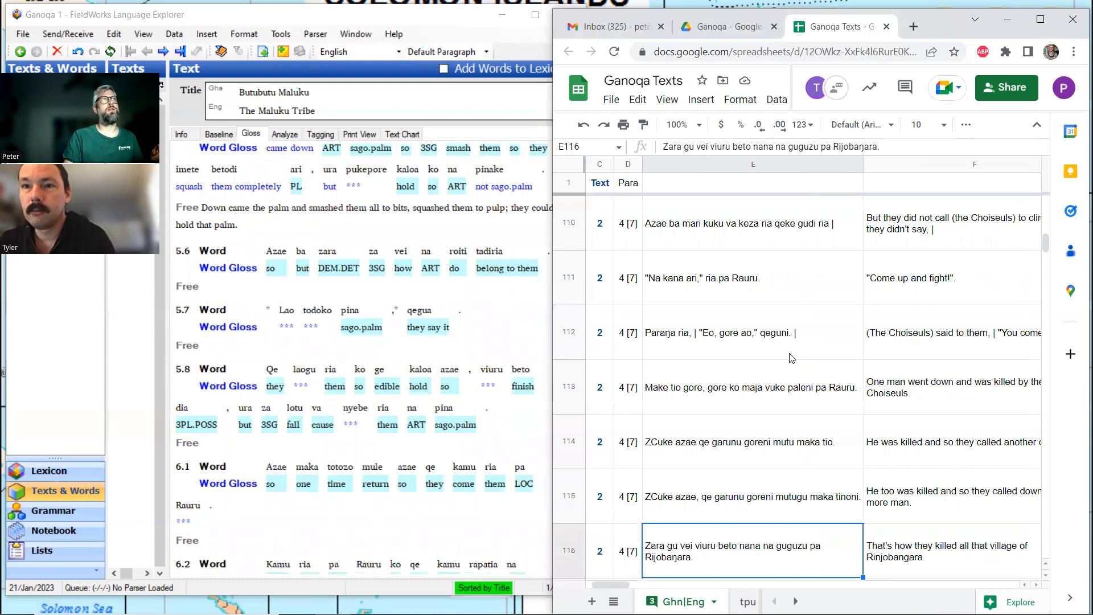
scroll(792, 358, "up", 6)
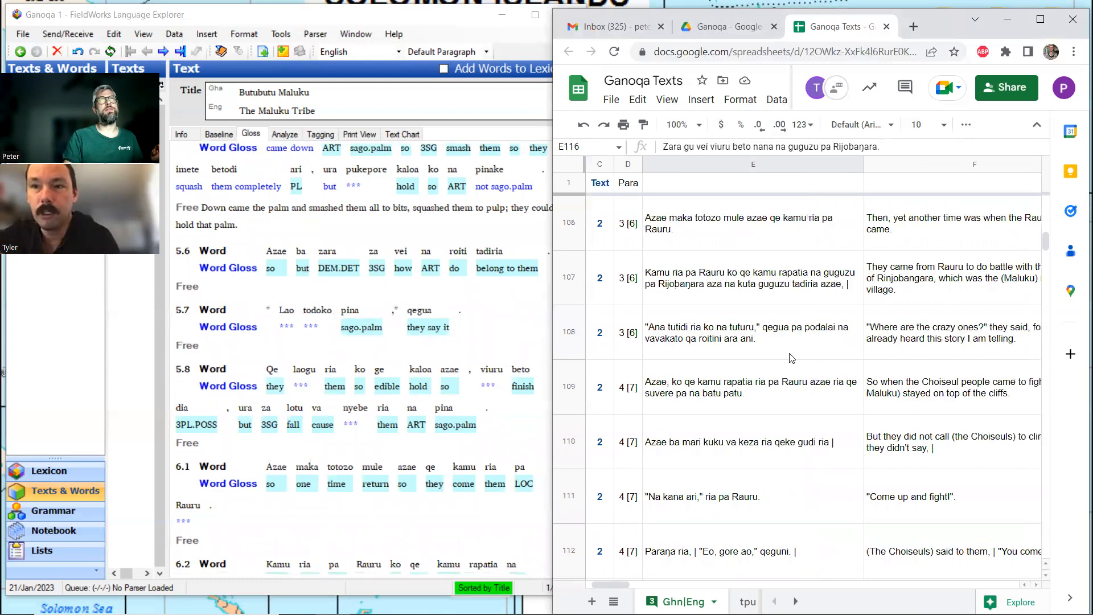
scroll(792, 357, "up", 1)
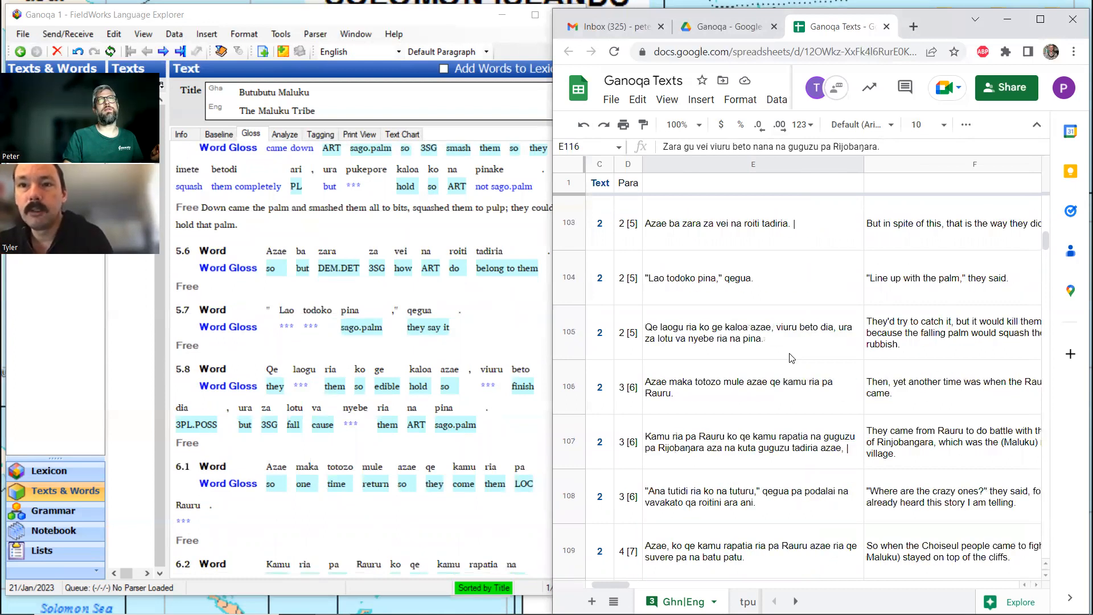
scroll(792, 358, "up", 1)
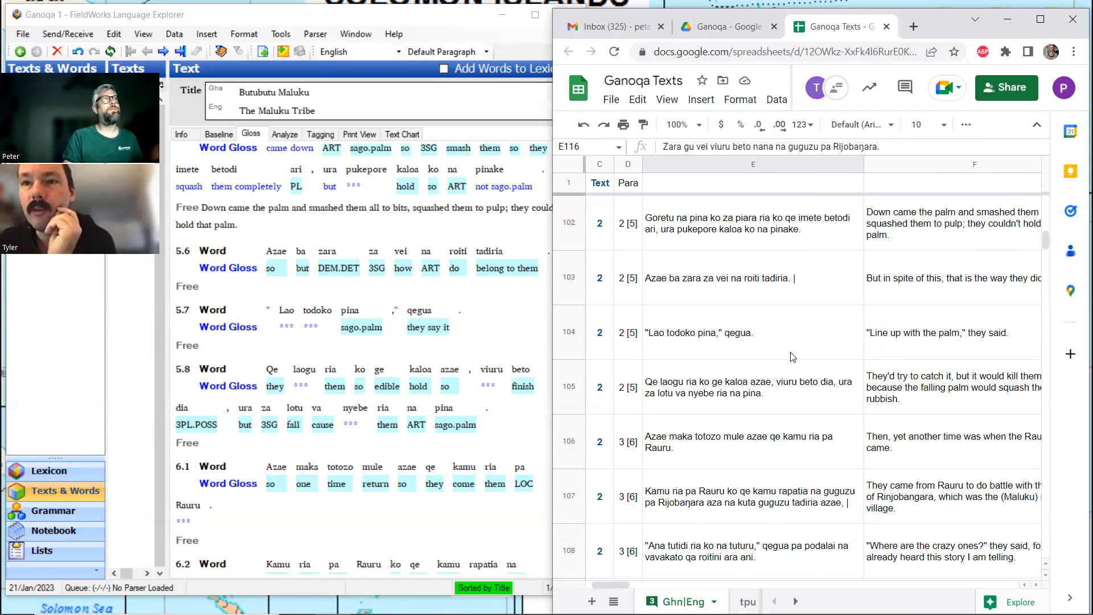
left_click(950, 285)
key("ctrl+c")
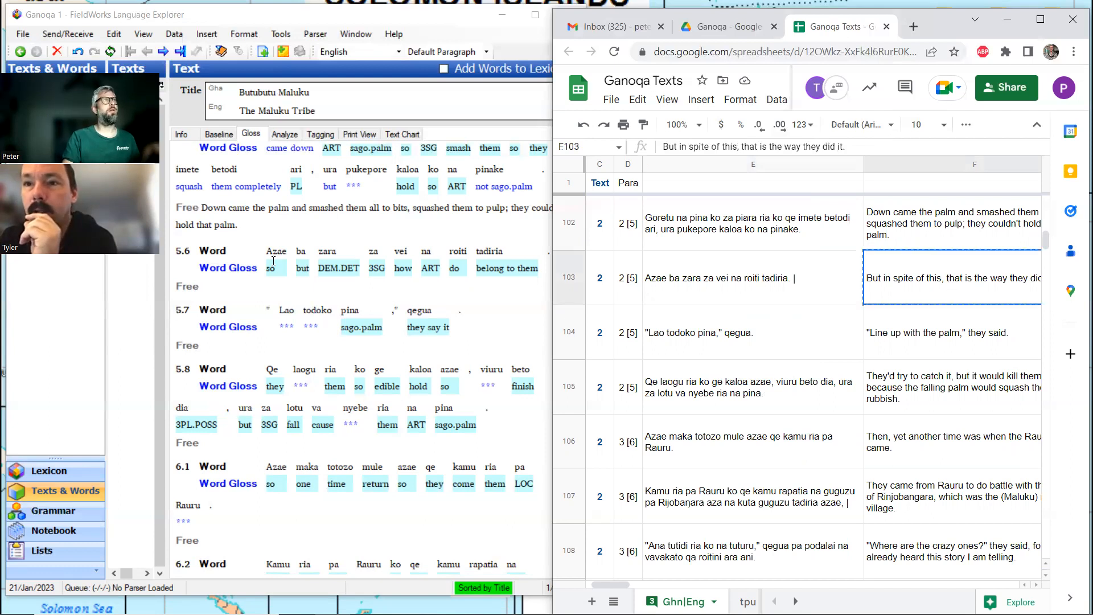
left_click(222, 287)
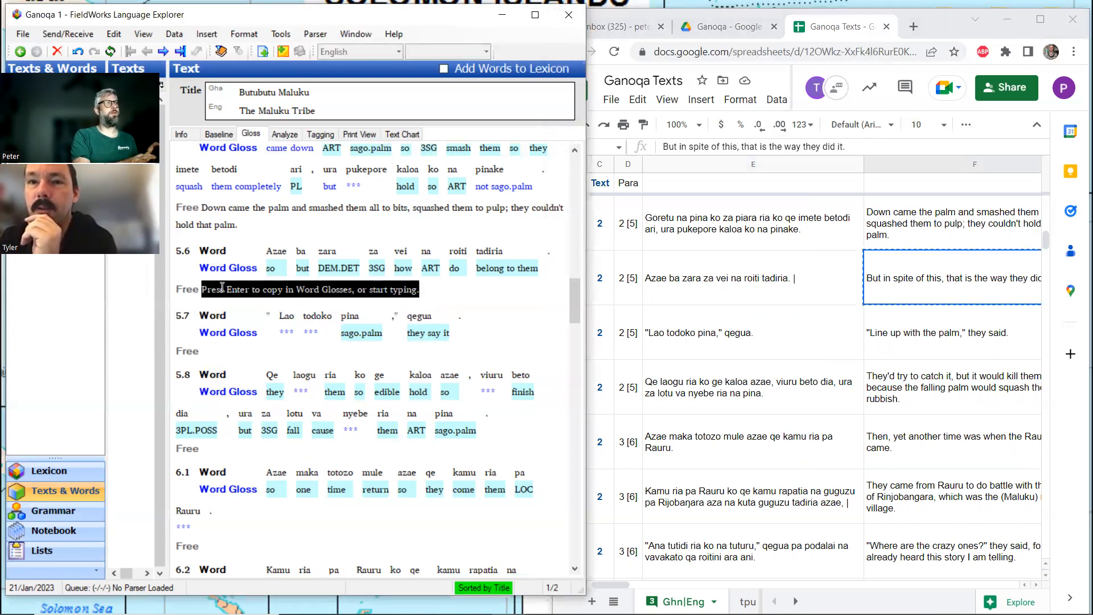
key("ctrl+v")
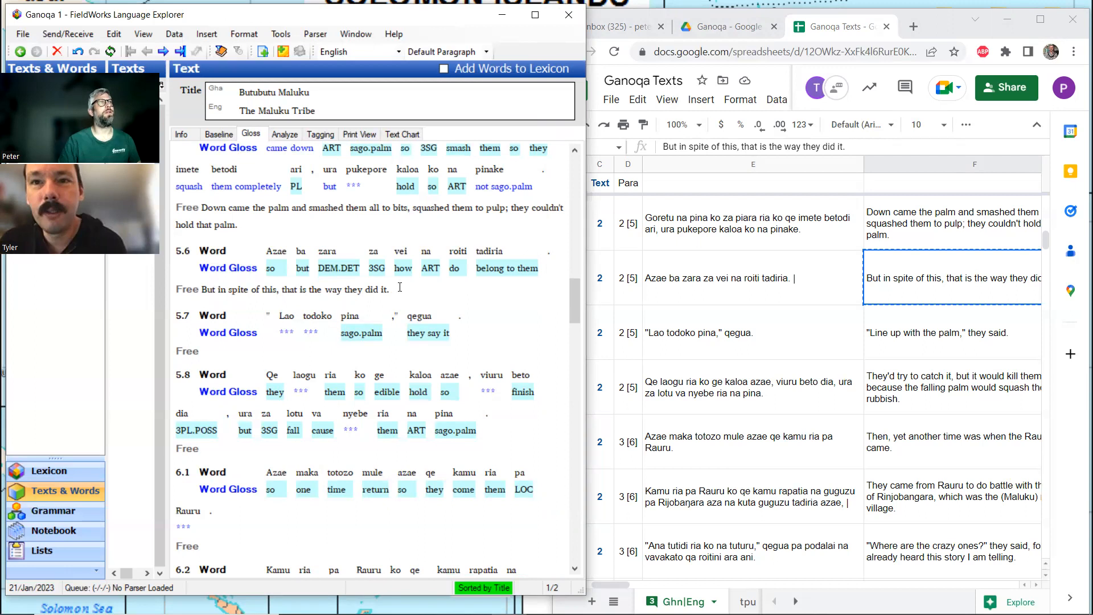
- Copy the English translation "Line up with the palm," they said. from spreadsheet row 104 into line 5.7's free translation
left_click(976, 333)
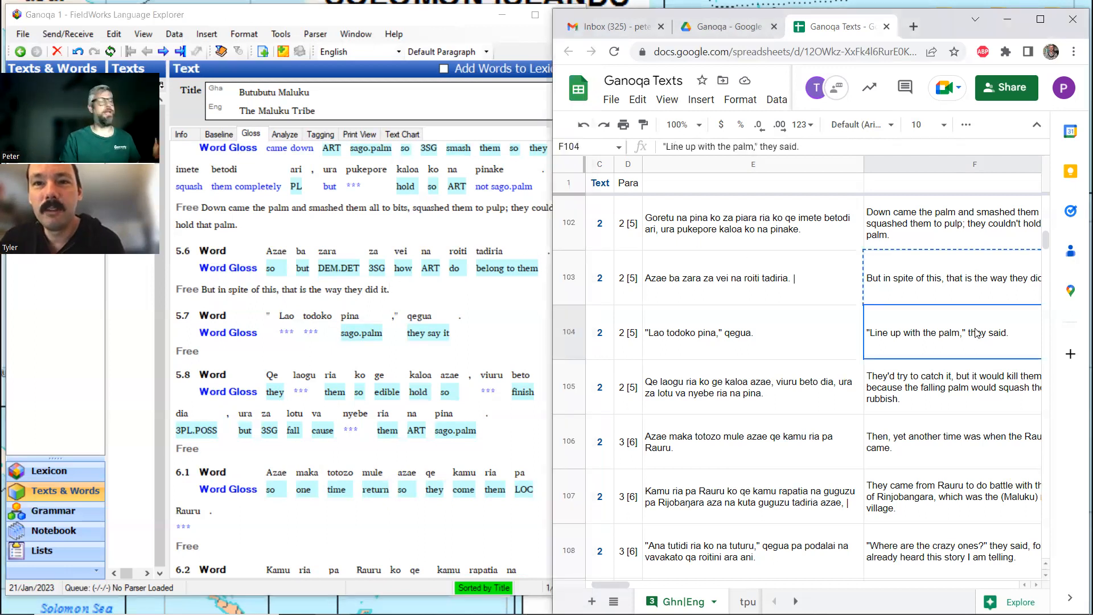
key("ctrl+c")
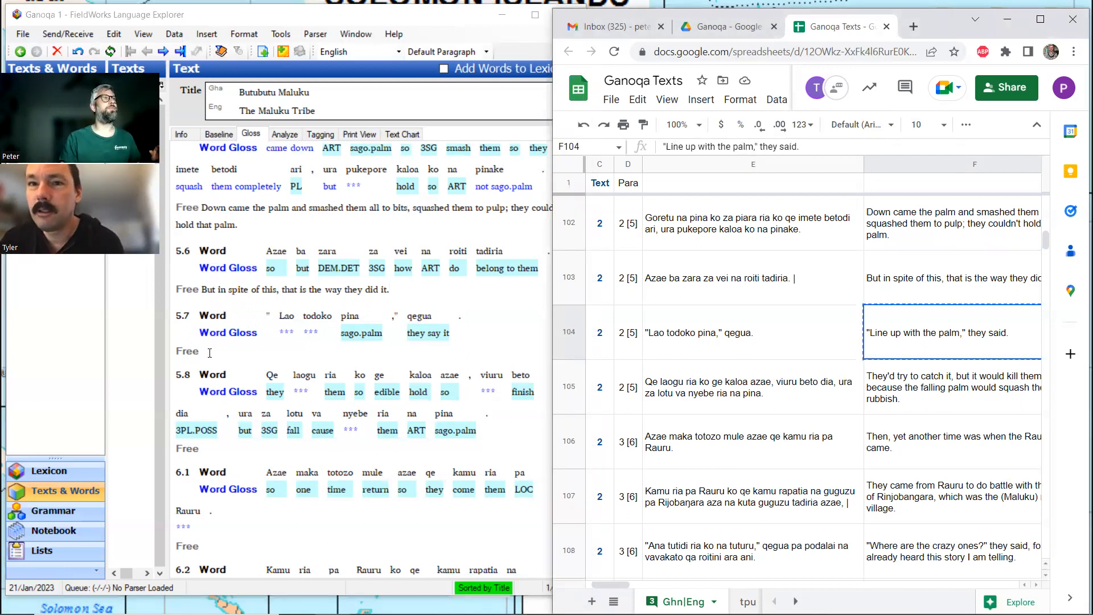
left_click(209, 353)
key("ctrl+v")
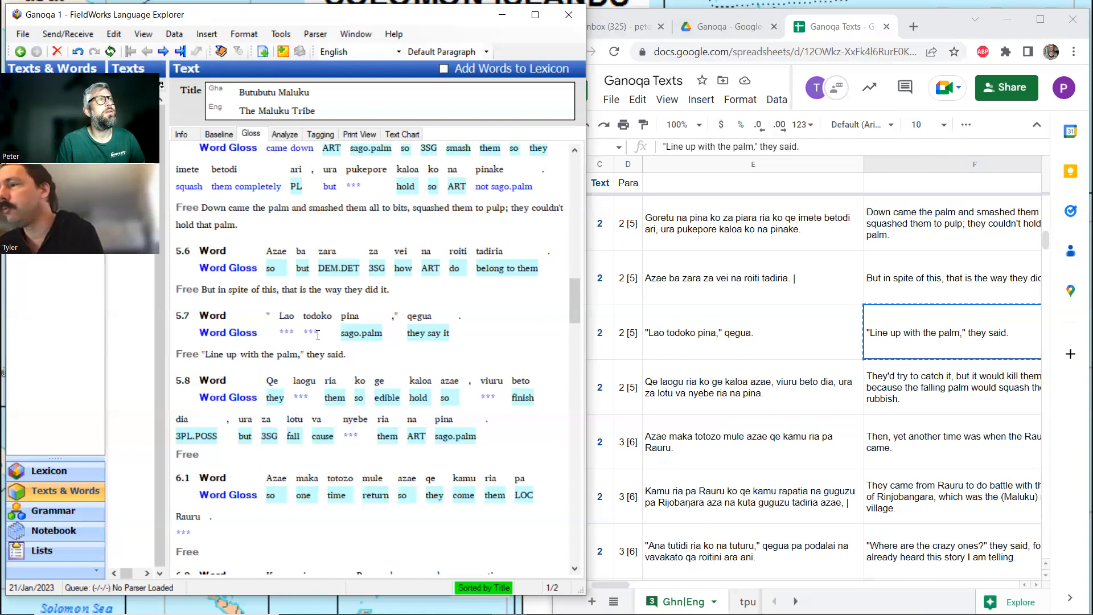
- Analyze Lao in line 5.7 as the lowercase morpheme lao and gloss the word as "go"
left_click(293, 332)
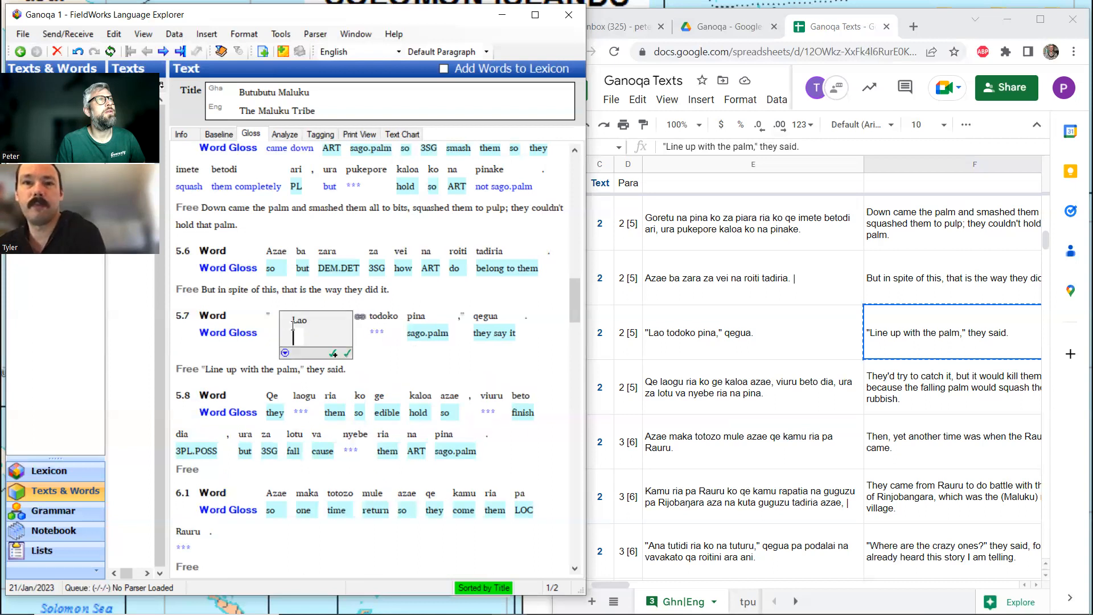
left_click(285, 134)
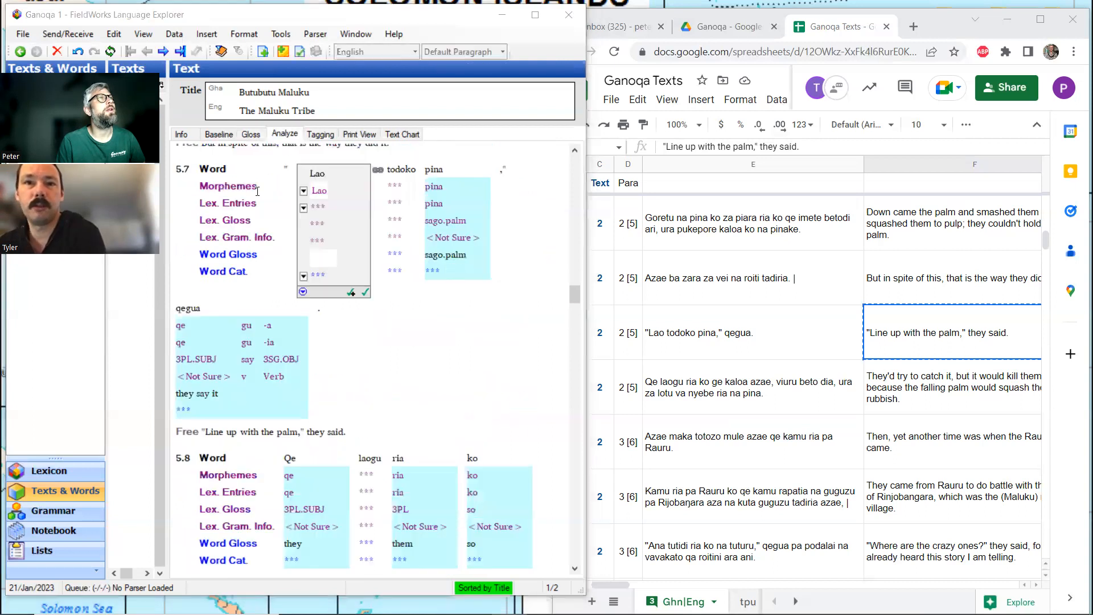
left_click(320, 190)
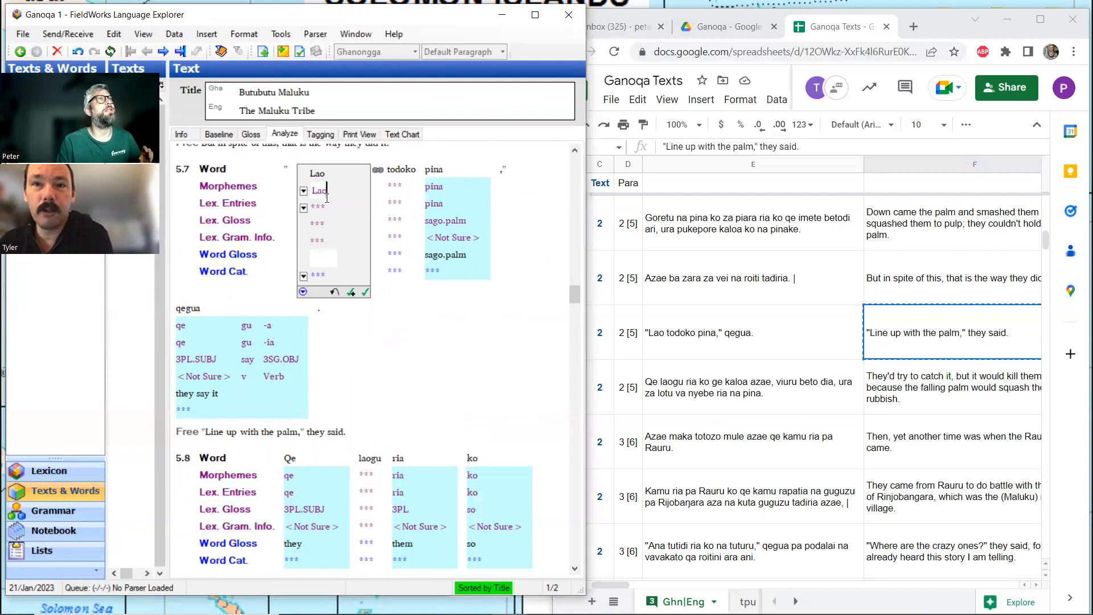
key("Delete")
type("l")
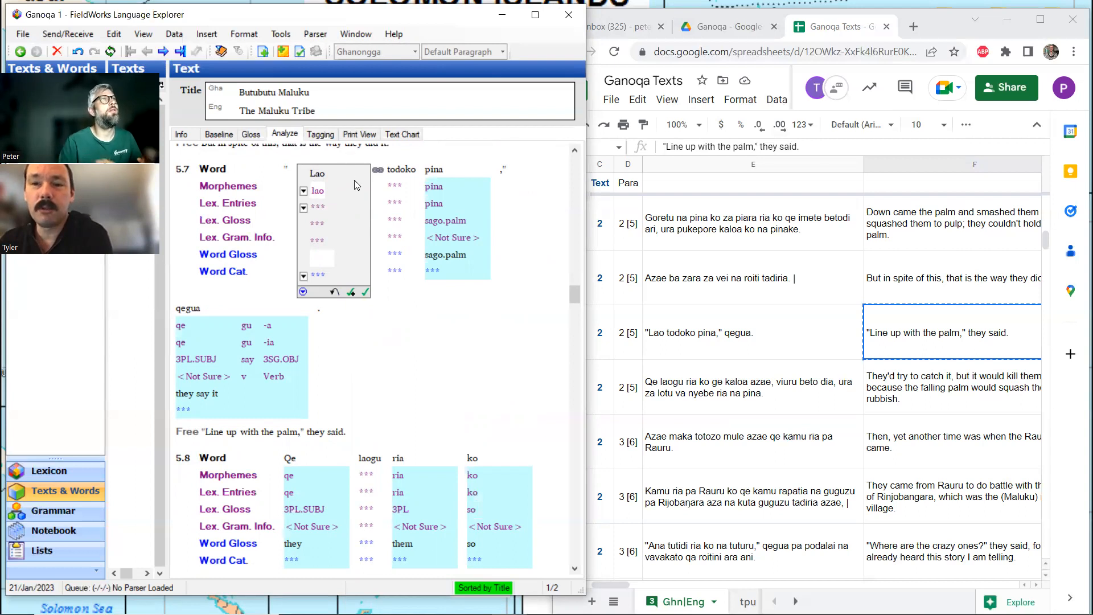
left_click(355, 180)
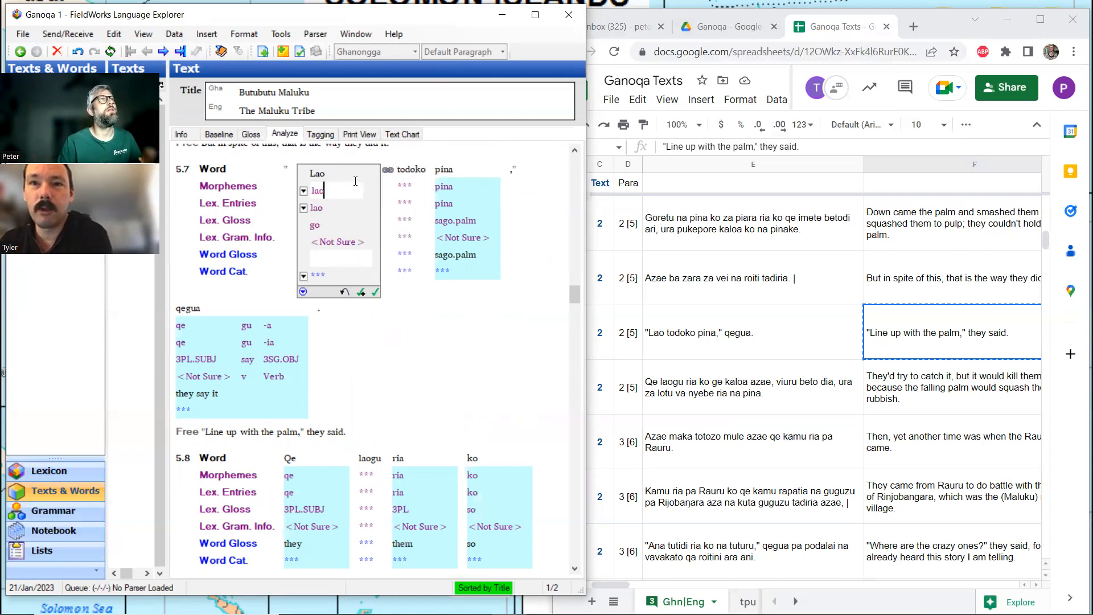
left_click(328, 265)
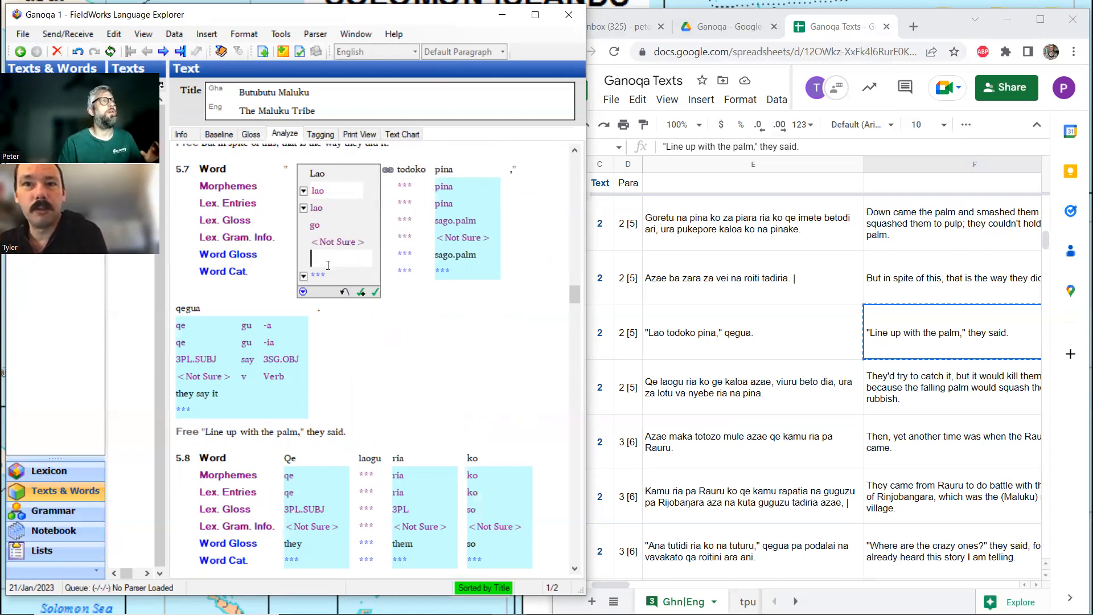
type("go")
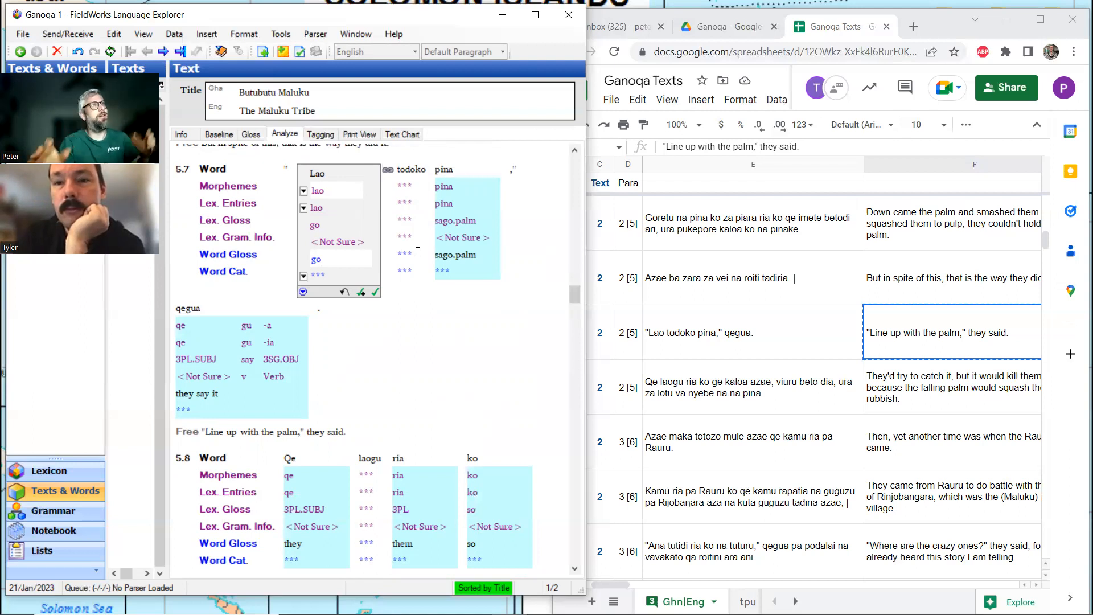
- Create a new lexical entry for the stem todoko in line 5.7 with the gloss "line.up", leaving its category as not sure
left_click(412, 178)
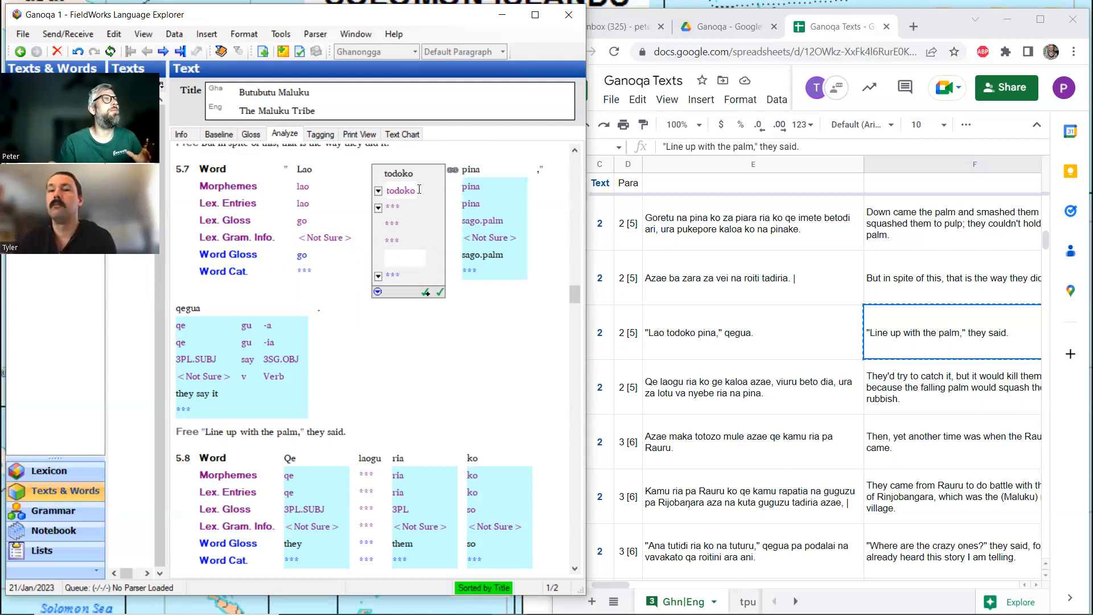
left_click(379, 207)
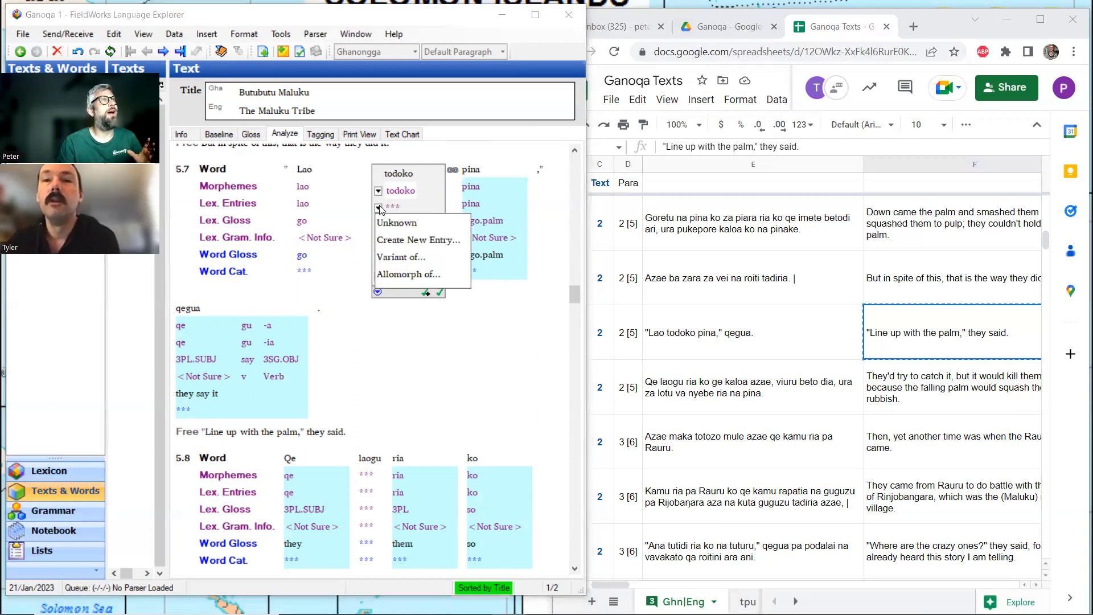
left_click(399, 241)
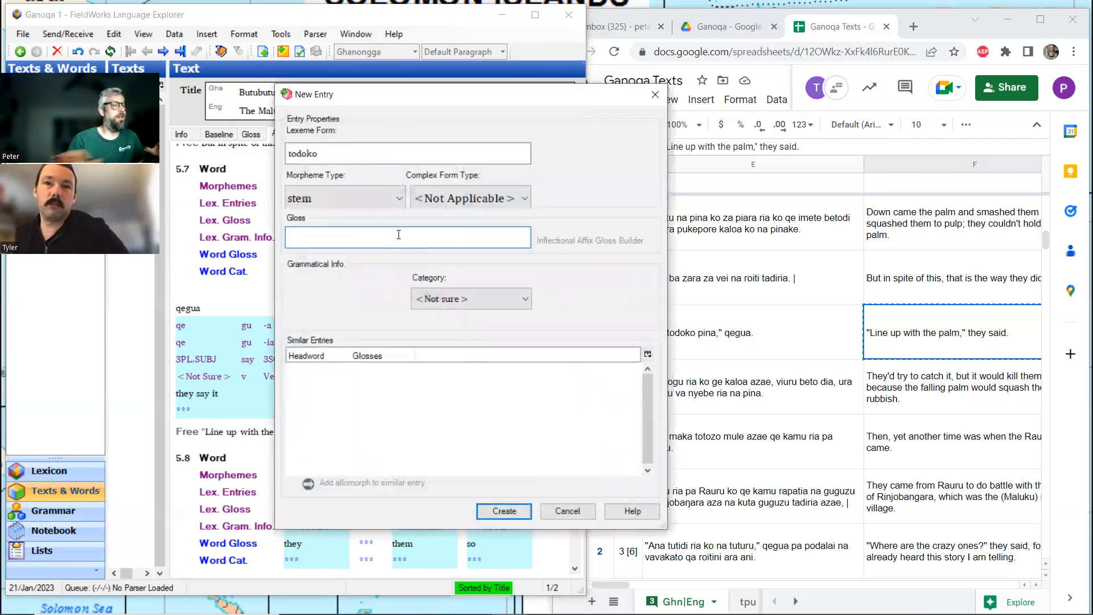
type("line ")
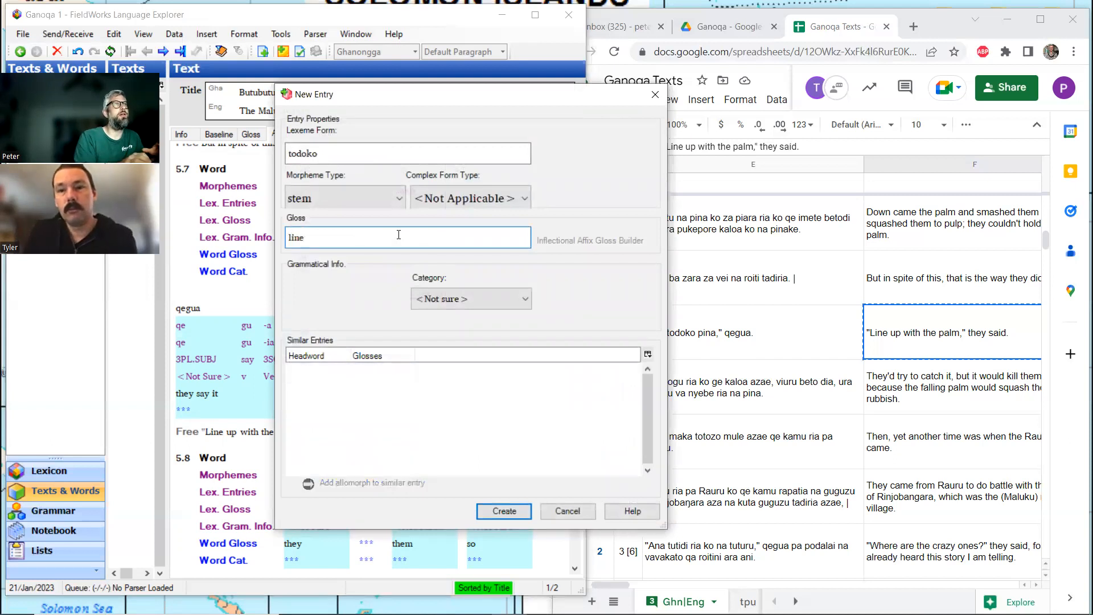
type("up")
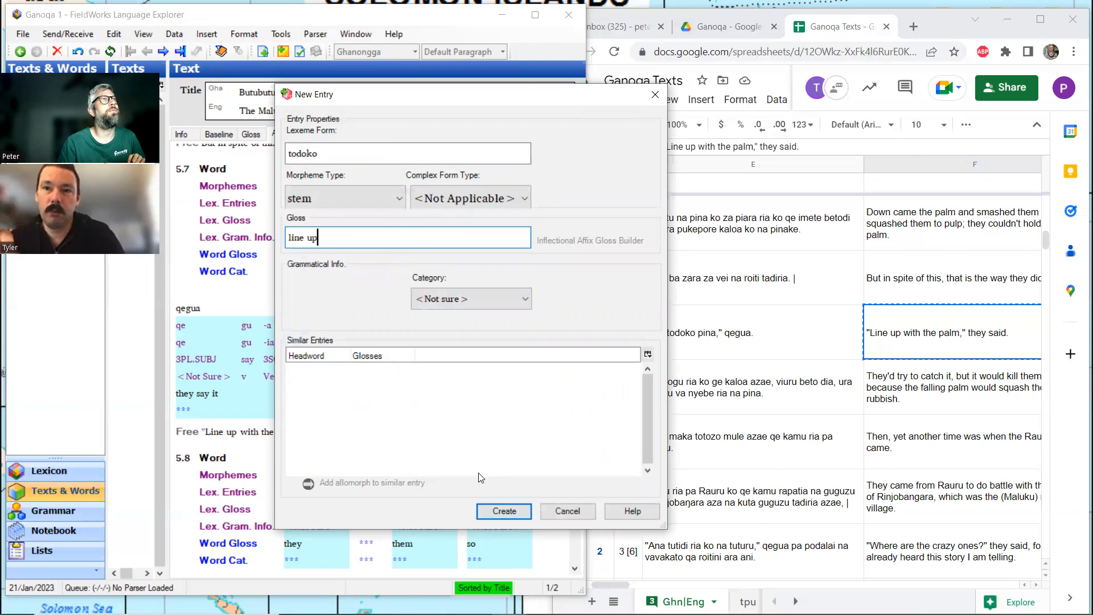
key("Left")
key("Left")
key("Left")
key("Right")
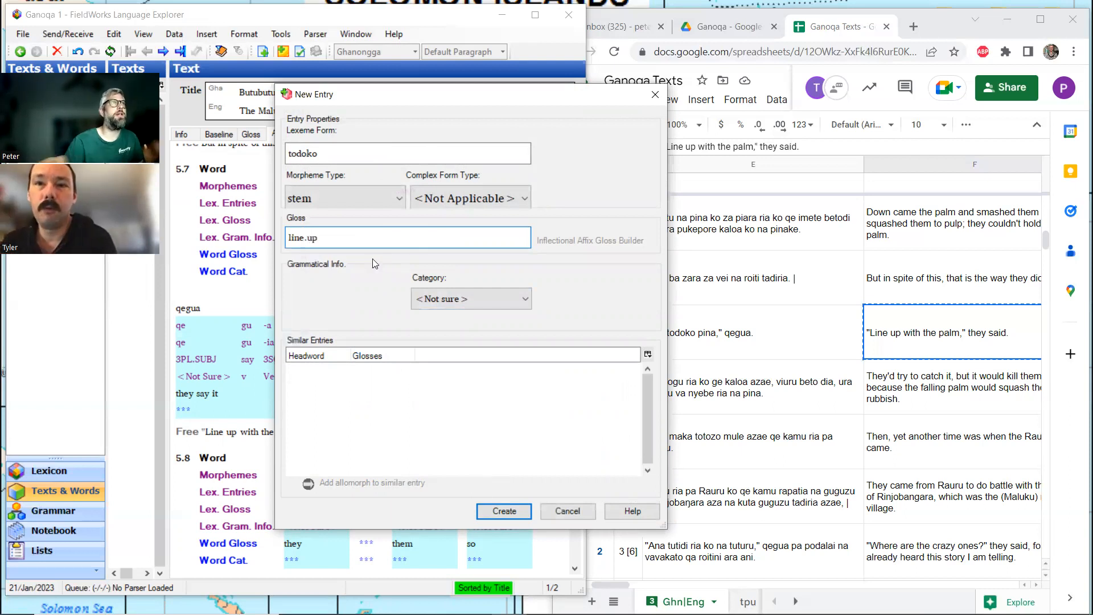
left_click(522, 514)
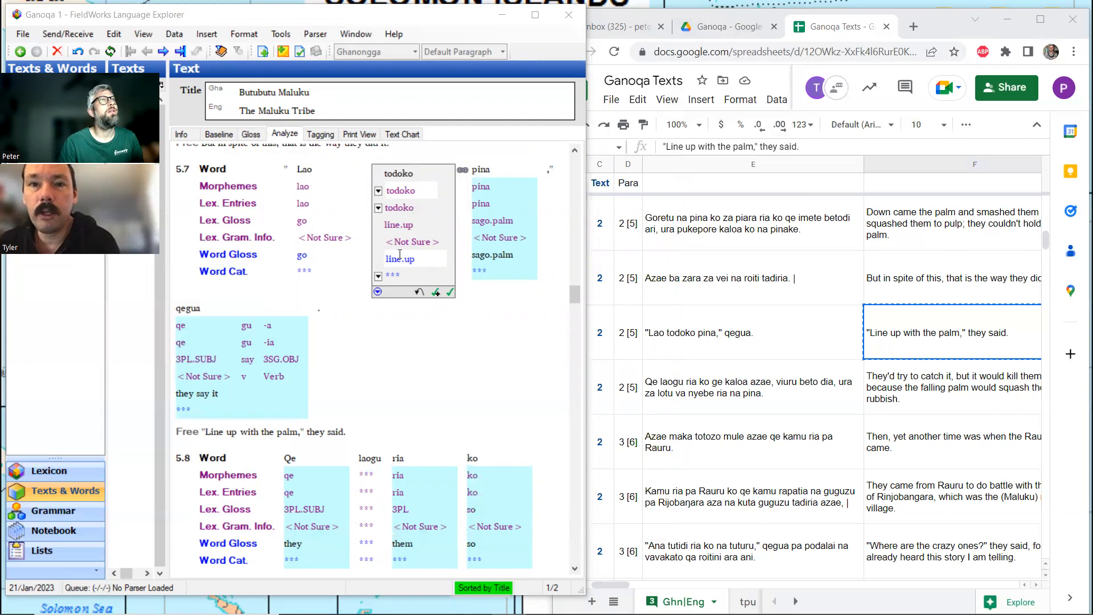
- Review the word glosses and free translation of line 5.7 in the gloss-only view
left_click(250, 135)
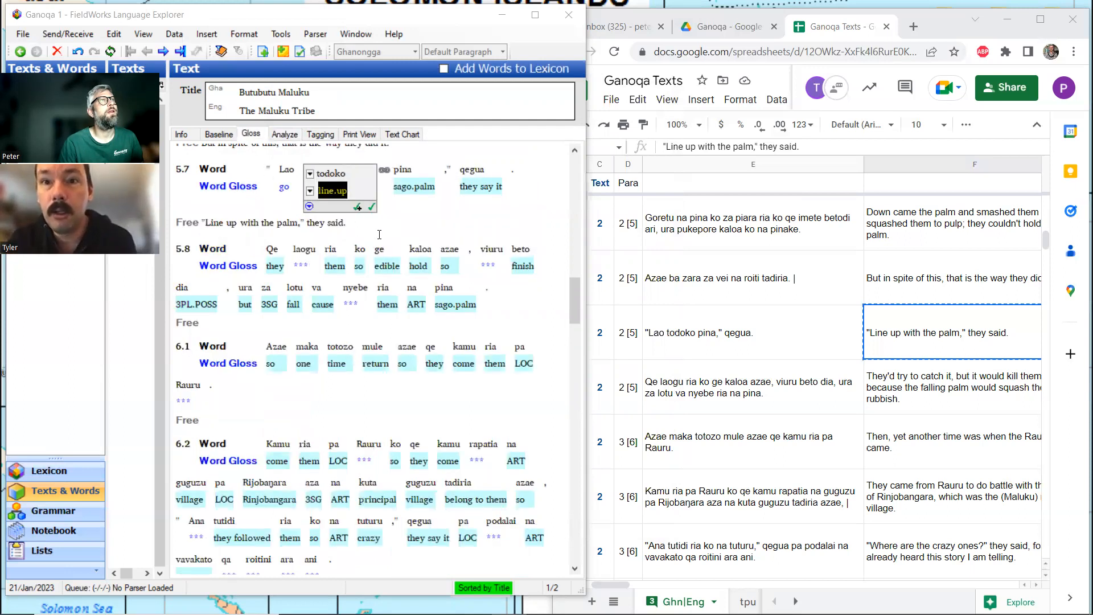
scroll(379, 234, "up", 3)
left_click(353, 315)
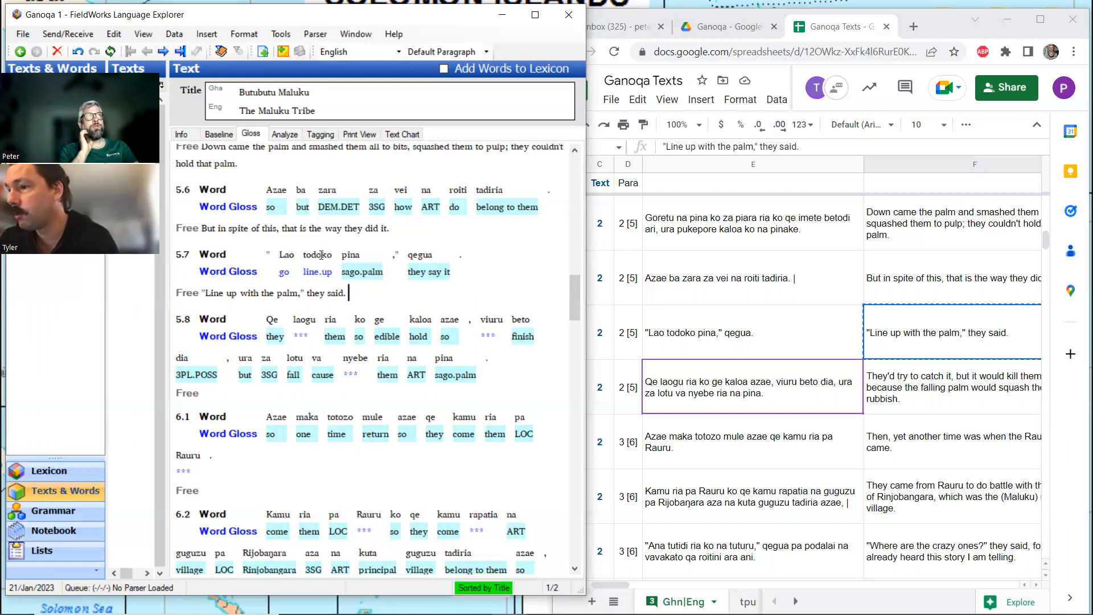
- Try splitting todoko in line 5.7 into the morphemes todo and ko, and check the lexical entry options for ko
left_click(322, 255)
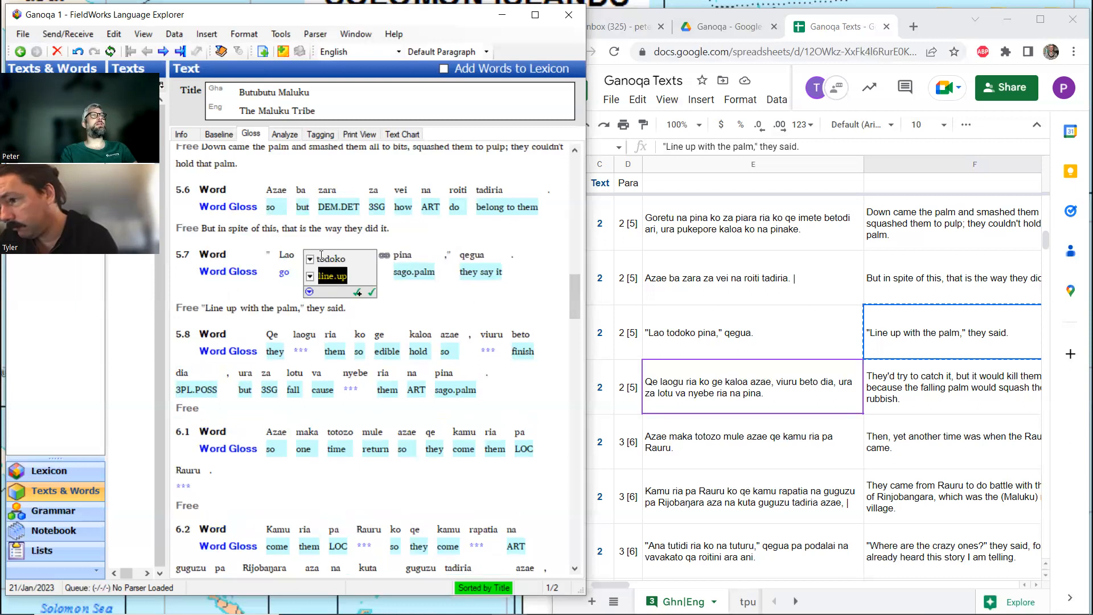
left_click(295, 137)
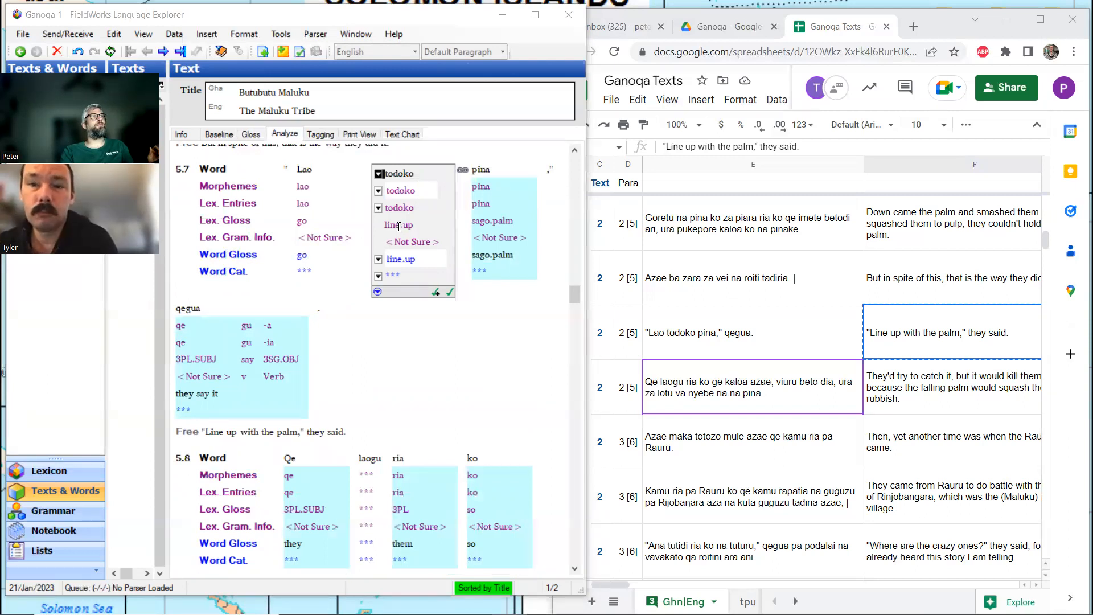
left_click(404, 190)
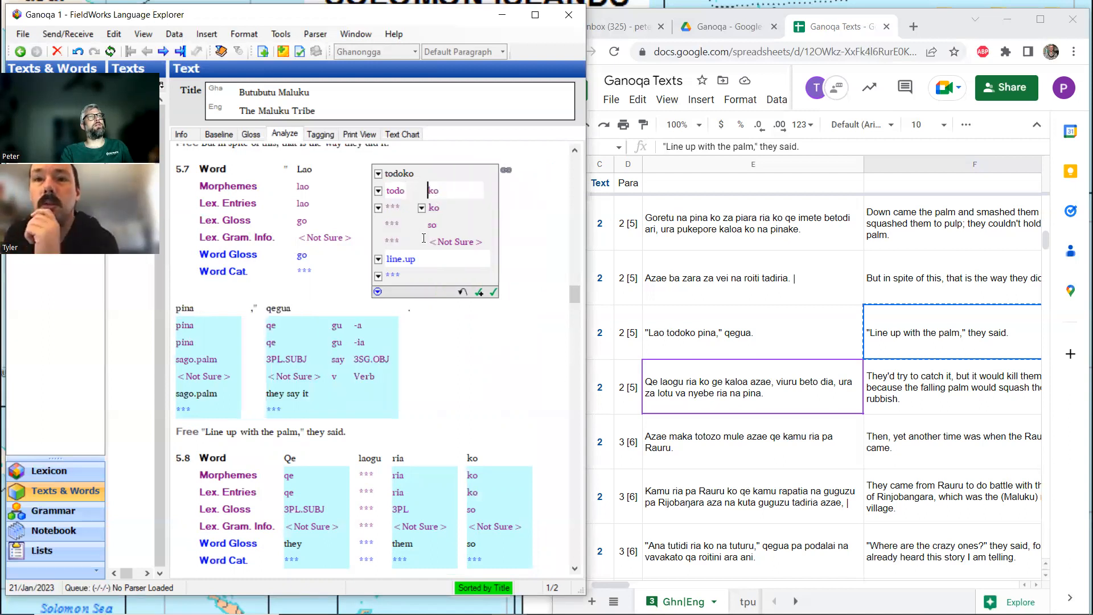
left_click(423, 208)
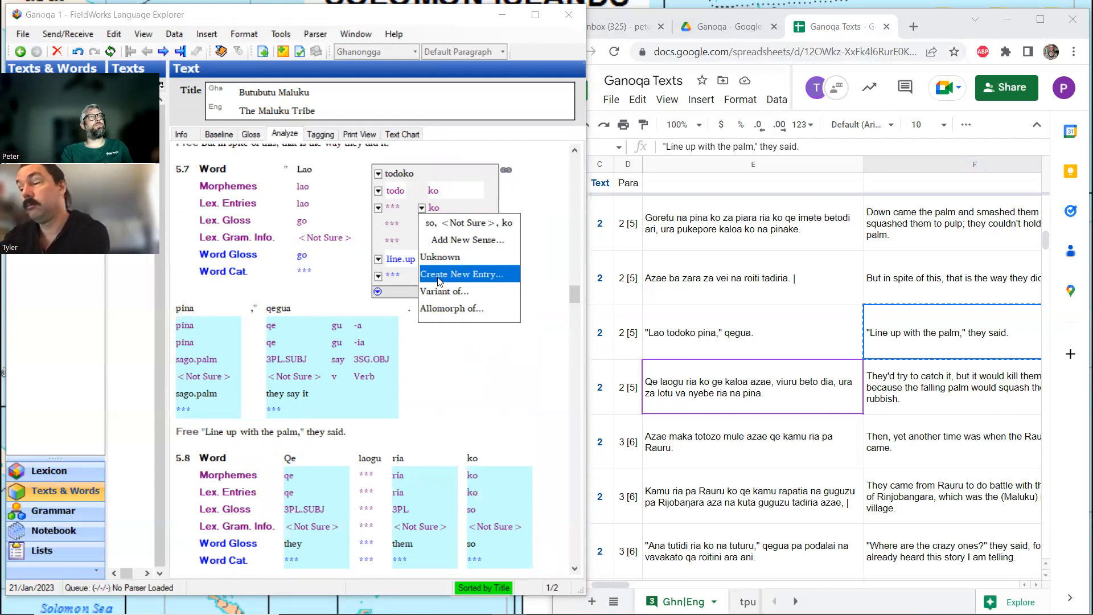
scroll(311, 347, "down", 3)
scroll(312, 346, "up", 3)
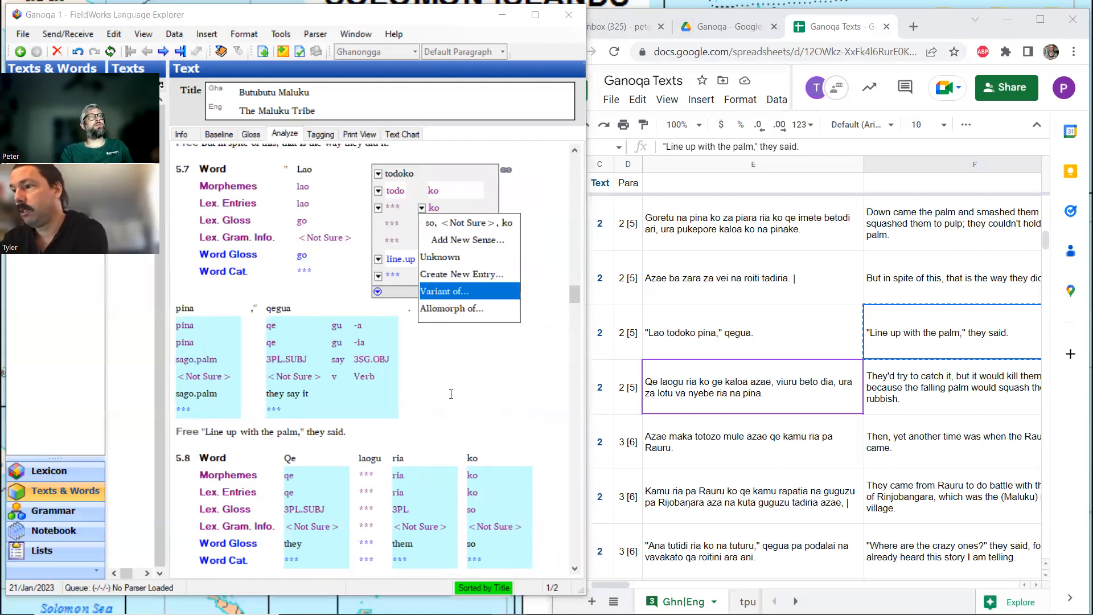
key("Escape")
- Extend the word gloss of todoko in line 5.7 to "line.up.with"
left_click(429, 261)
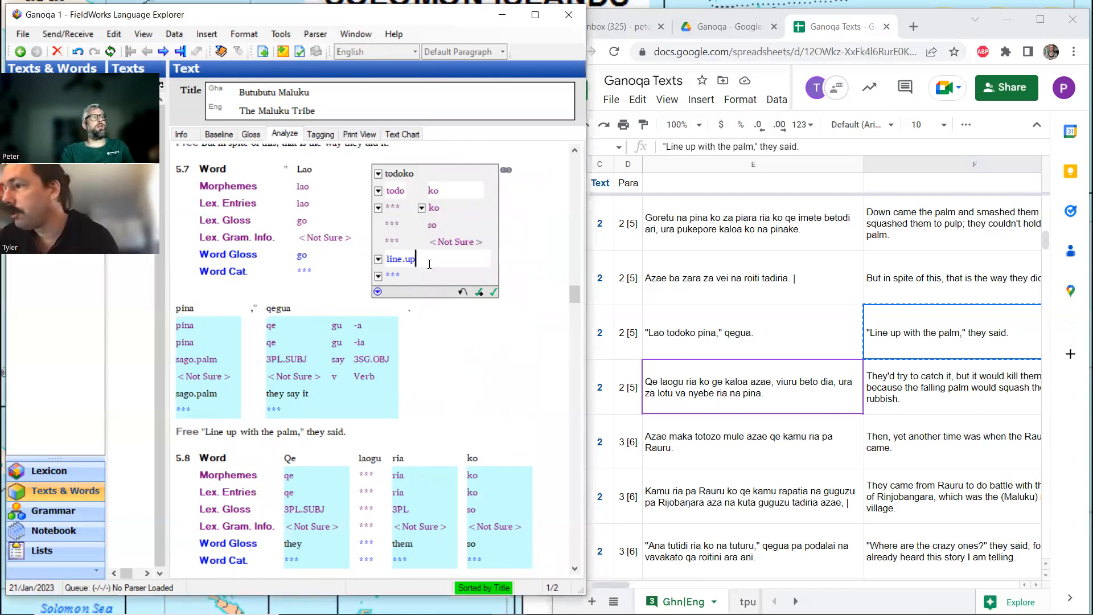
type(".with")
key("BackSpace")
type("h")
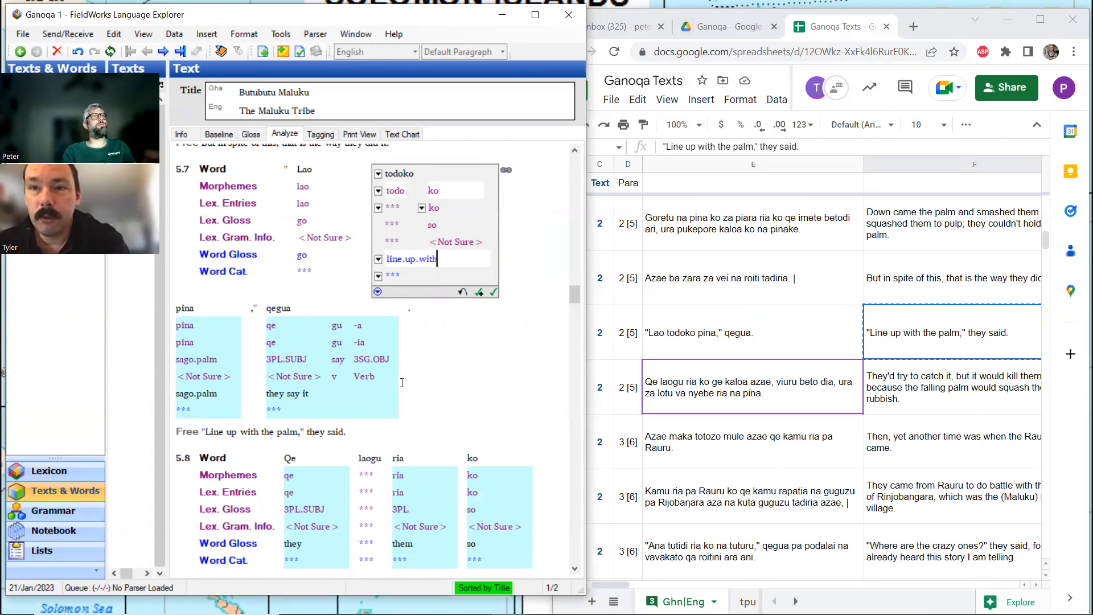
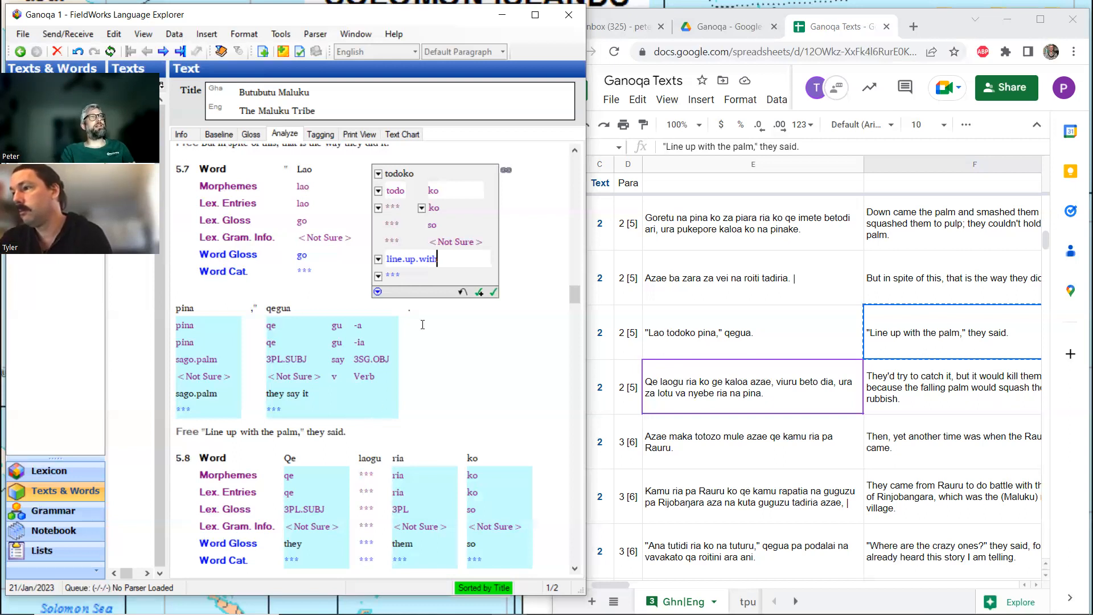
- Rejoin todo and ko in line 5.7 into the single morpheme todoko
left_click(434, 189)
key("BackSpace")
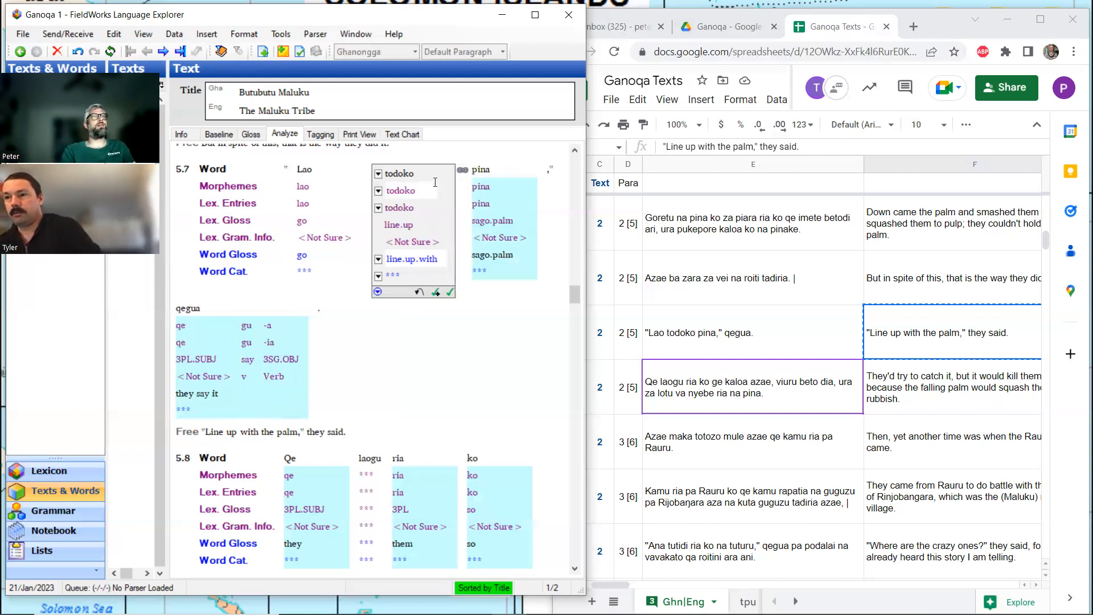
- Open the lexicon entry of todoko from line 5.7 and set its sense gloss to "line.up.with"
left_click(408, 224)
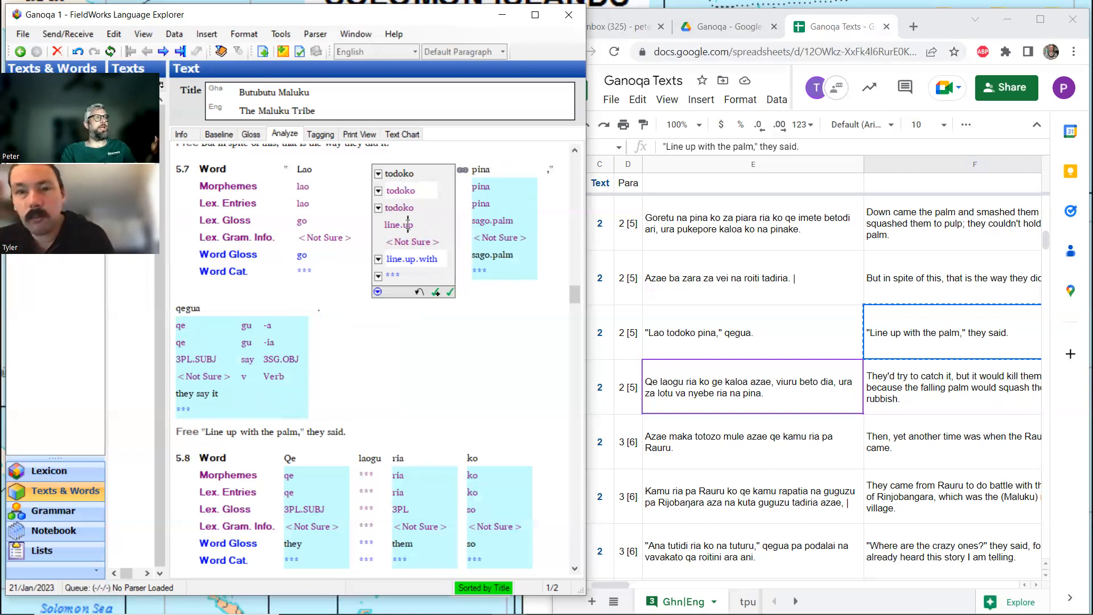
left_click(408, 224, "ctrl")
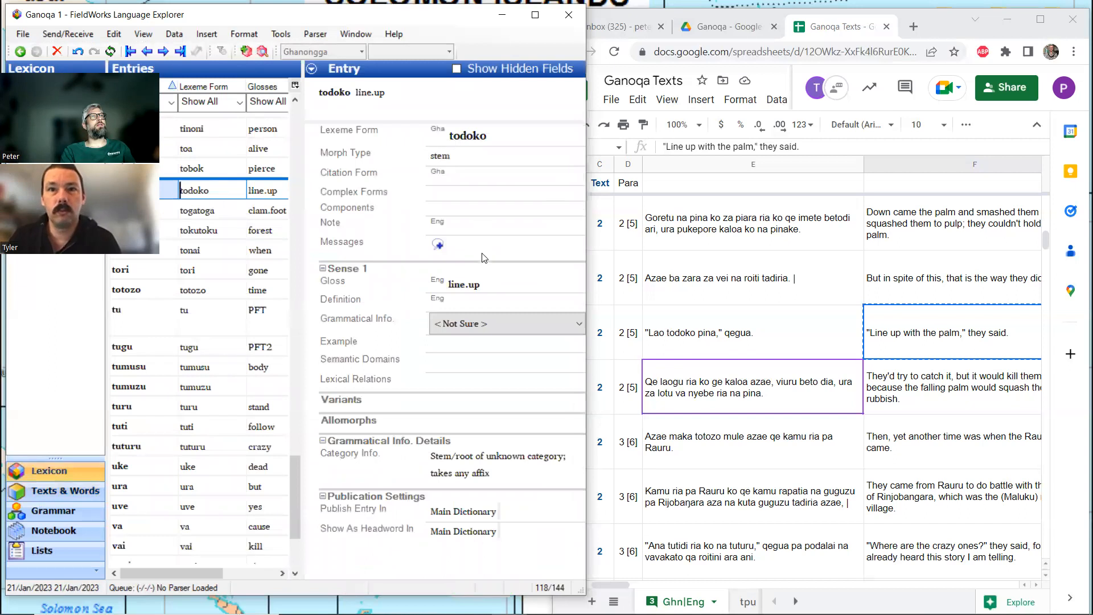
left_click(482, 278)
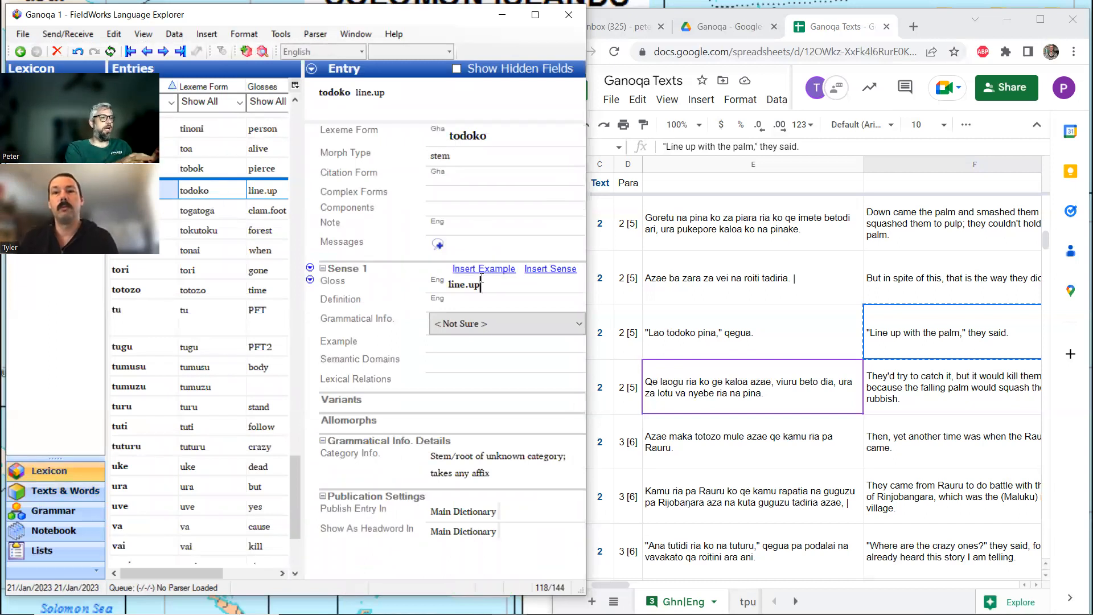
type(".with")
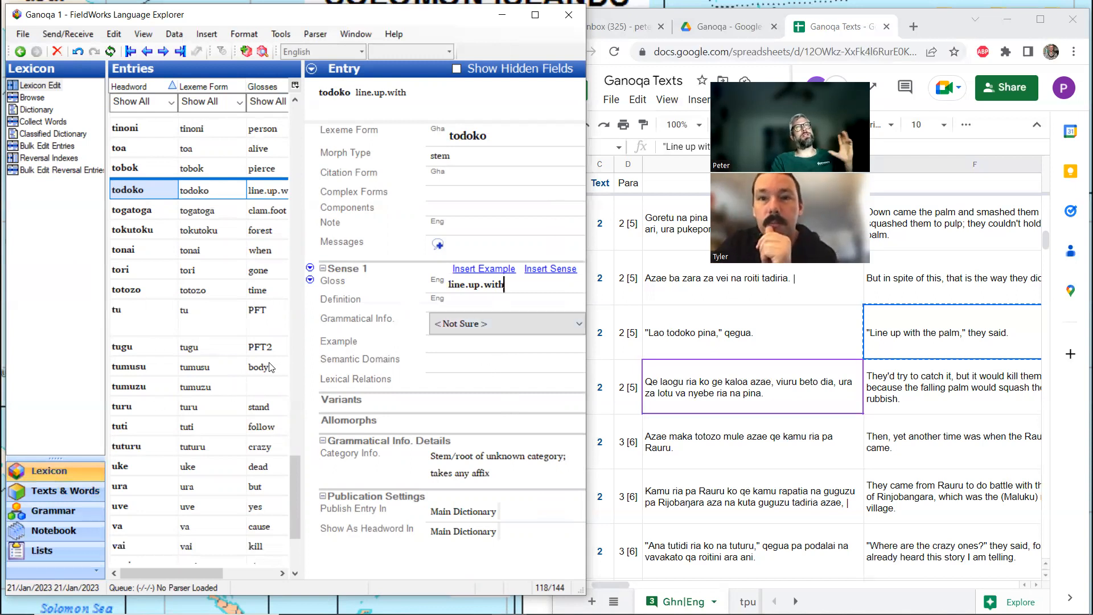
- Return to the interlinear text and compare the gloss of todoko in line 5.7 in the analysis and gloss-only views
left_click(59, 489)
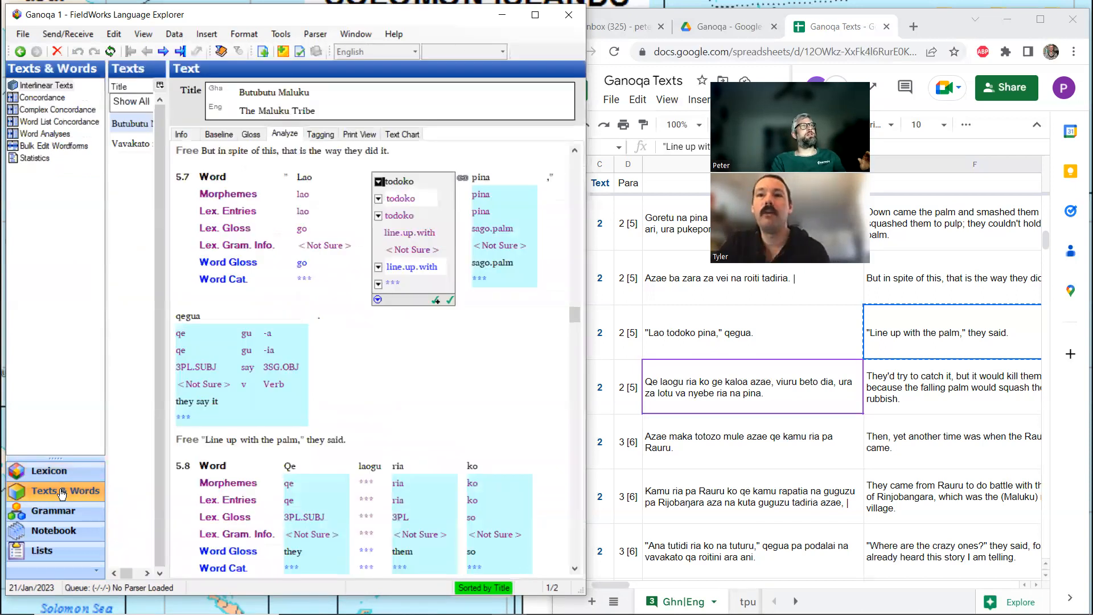
left_click(251, 135)
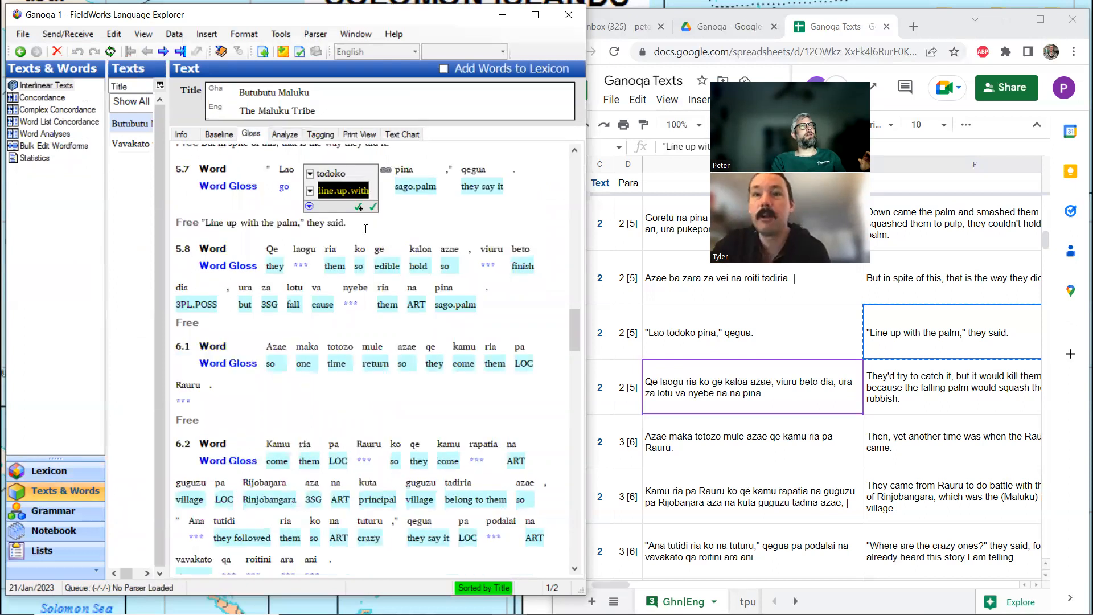
left_click(284, 134)
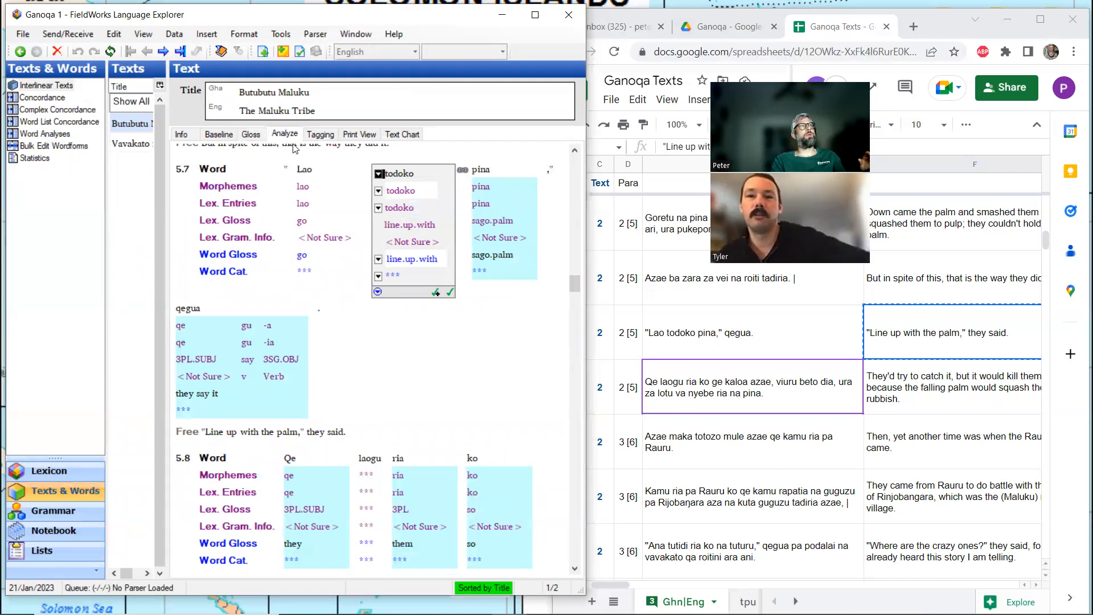
left_click(251, 134)
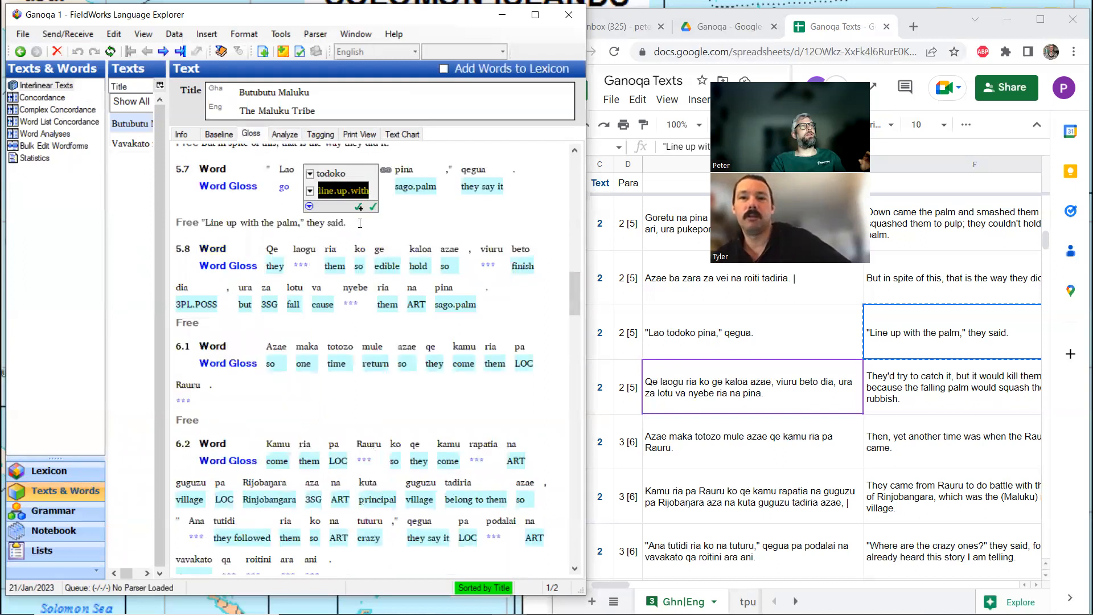
left_click(360, 223)
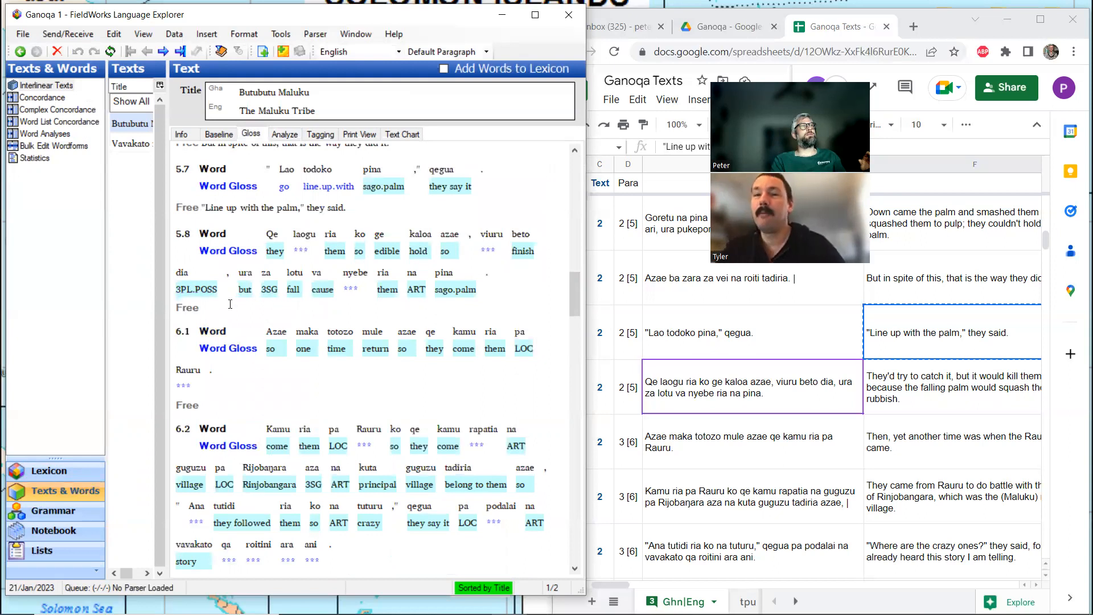
- Copy the English translation beginning "They'd try to catch it" from spreadsheet row 105 into line 5.8's free translation
left_click(902, 380)
key("ctrl+c")
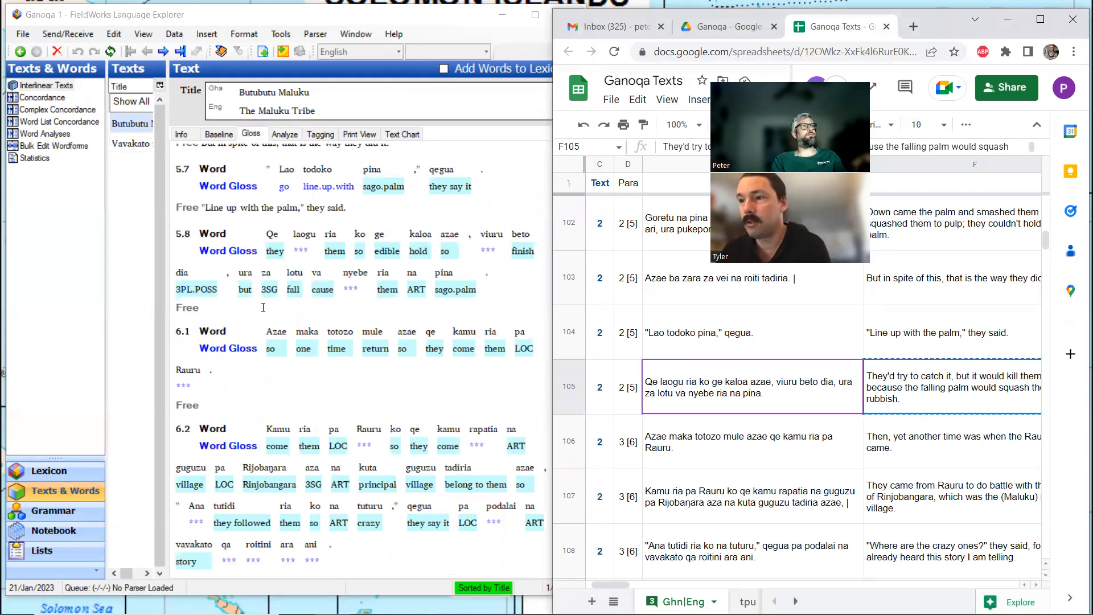
left_click(251, 308)
key("ctrl+v")
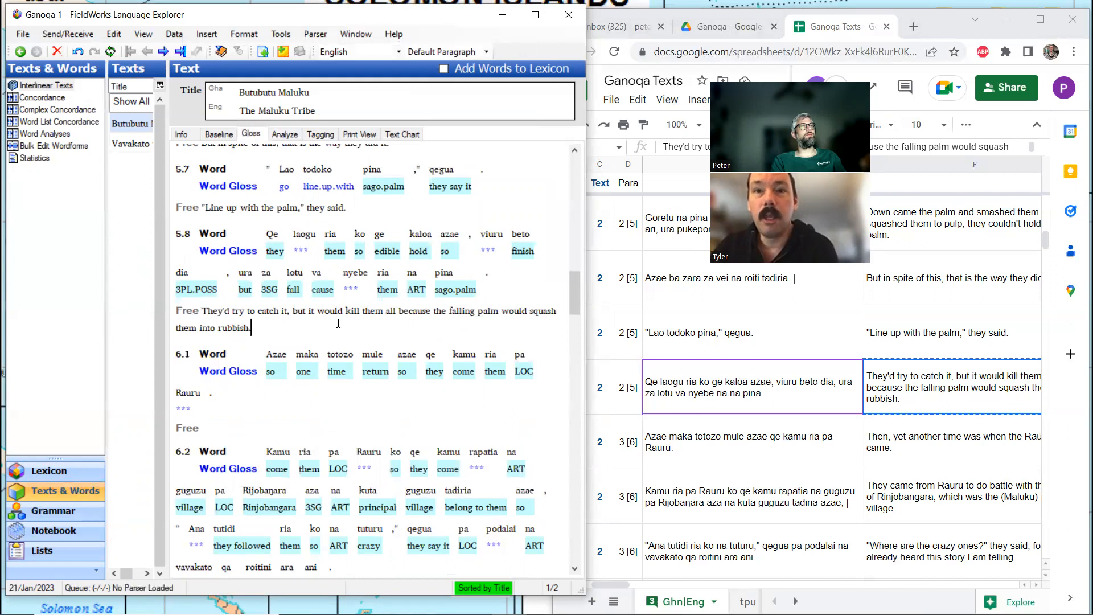
- Examine the morpheme break and lexical entry options for ge in line 5.8's analysis
left_click(379, 238)
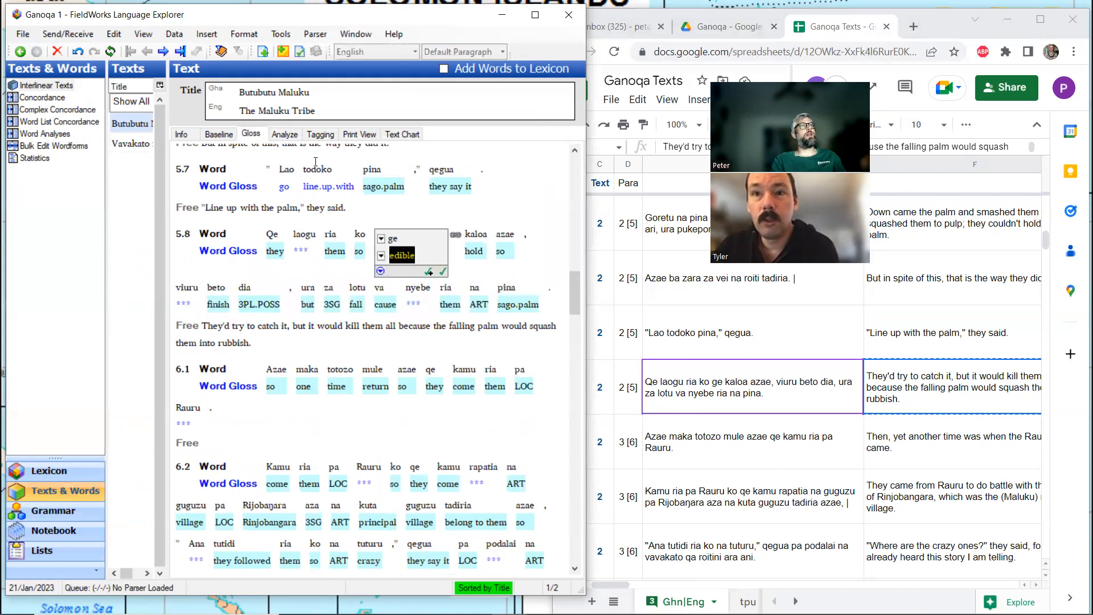
left_click(284, 134)
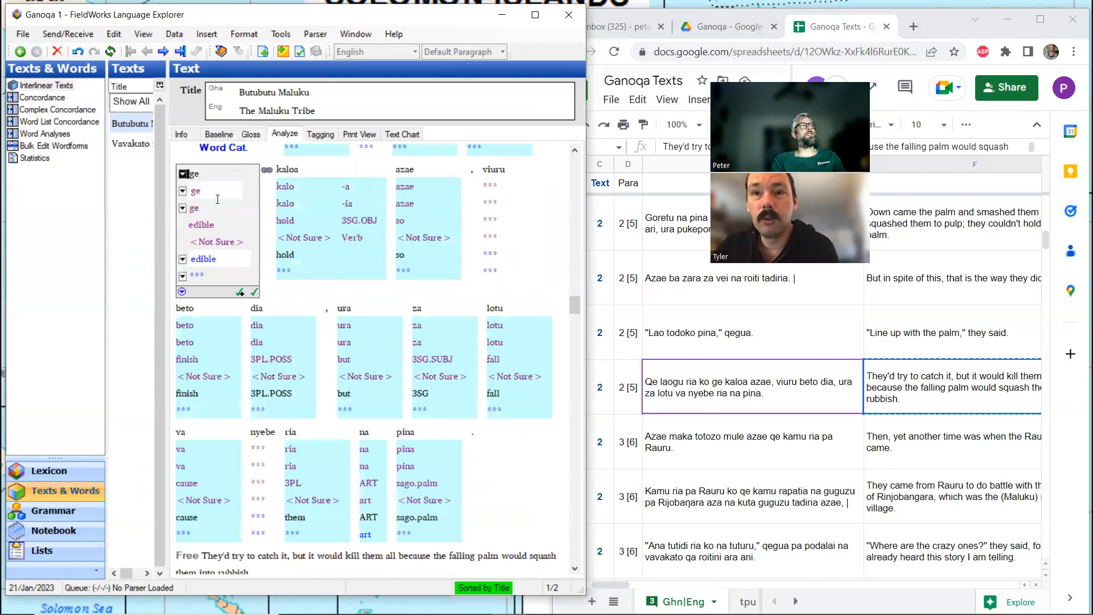
left_click(183, 209)
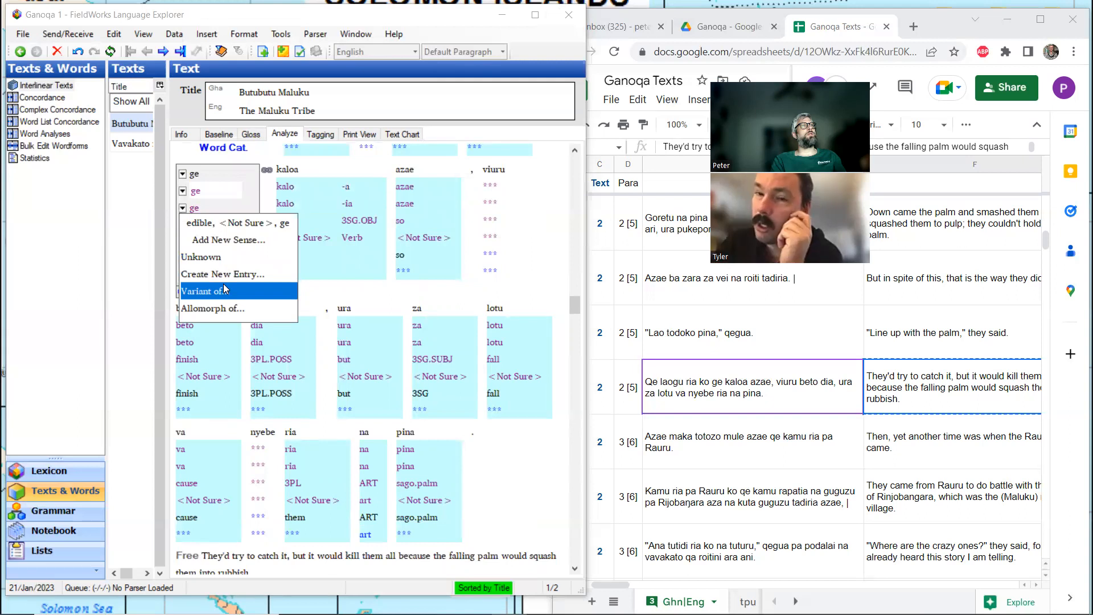
left_click(239, 223)
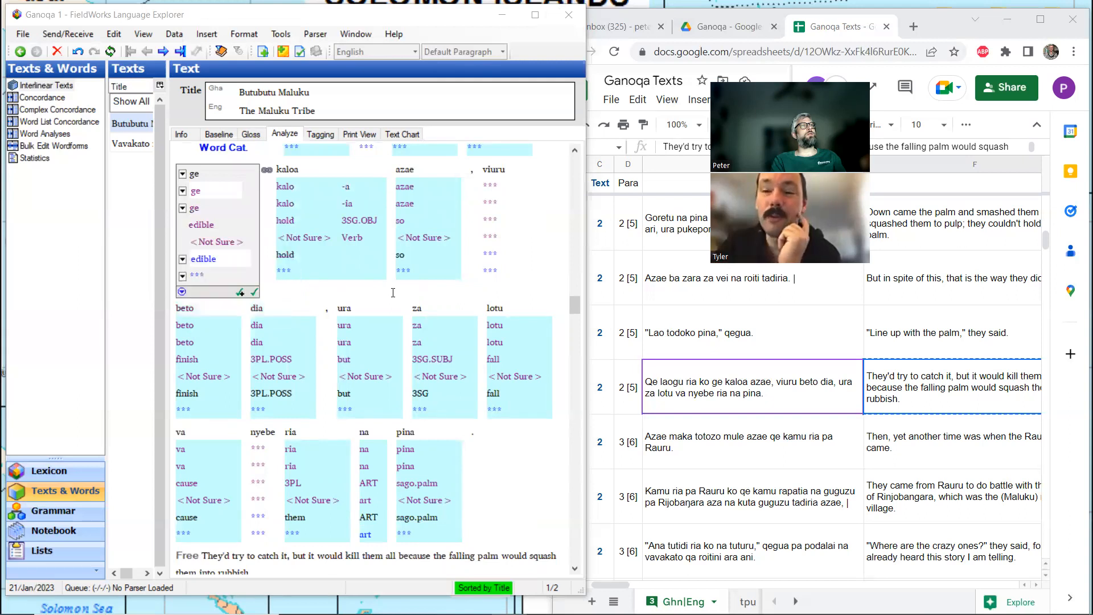
left_click(183, 192)
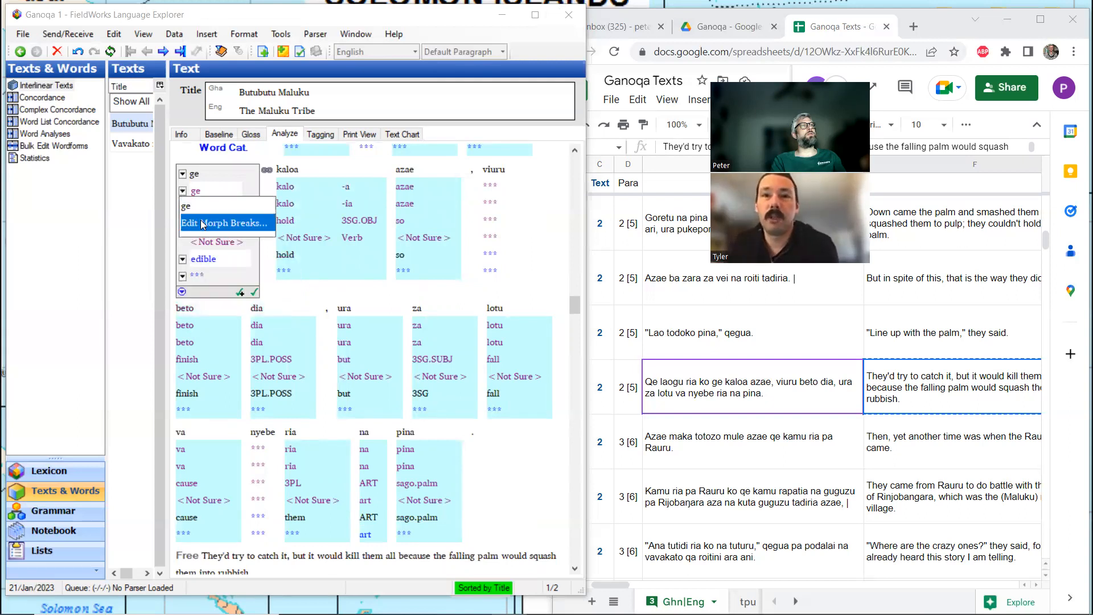
left_click(305, 299)
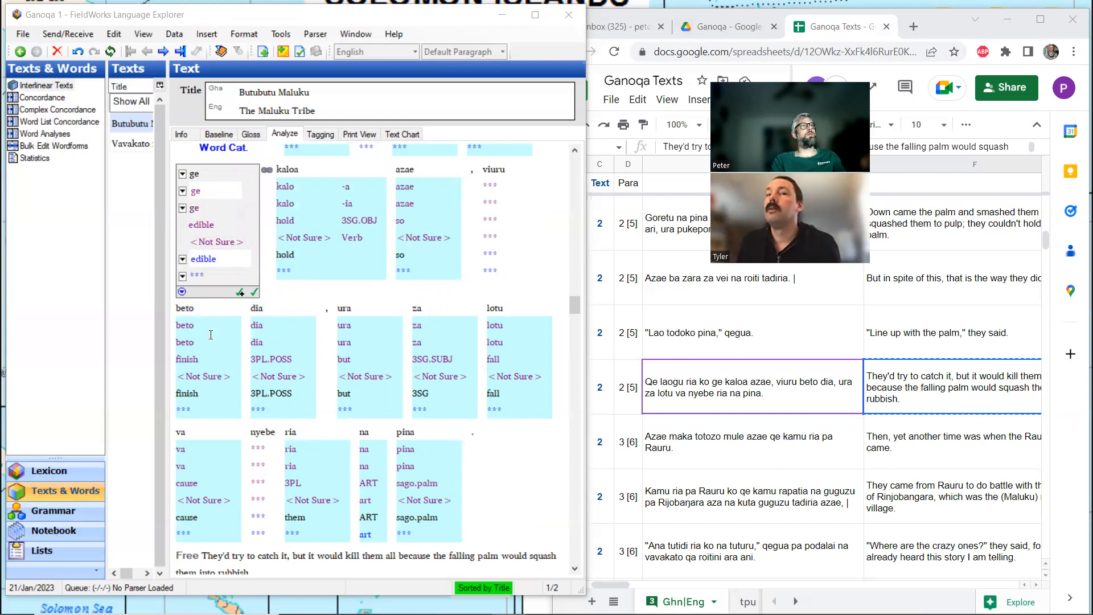
scroll(214, 329, "up", 3)
scroll(219, 322, "up", 3)
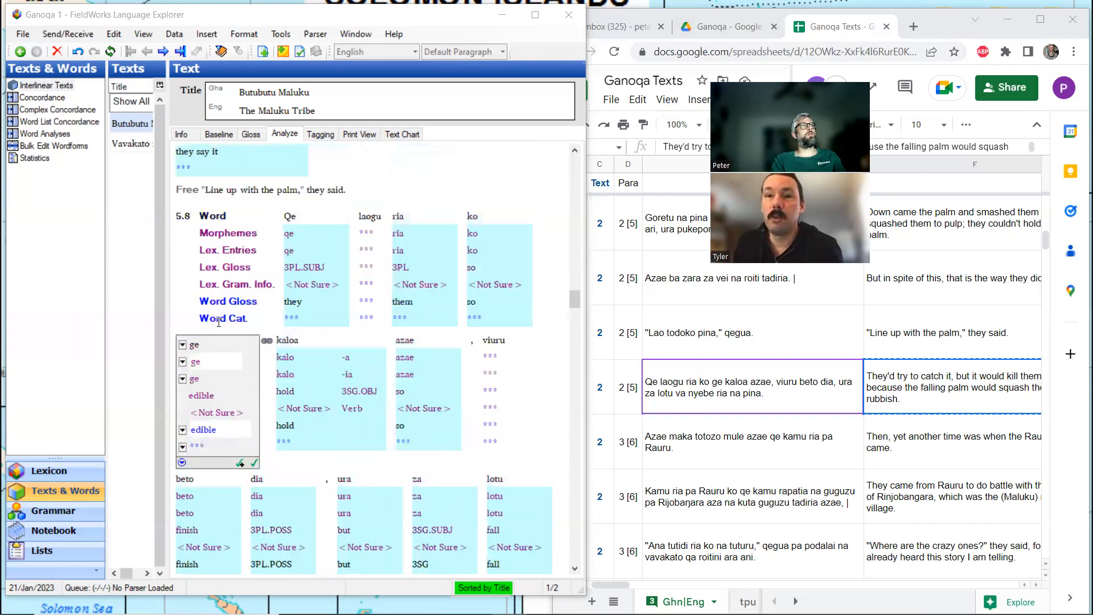
scroll(215, 310, "down", 3)
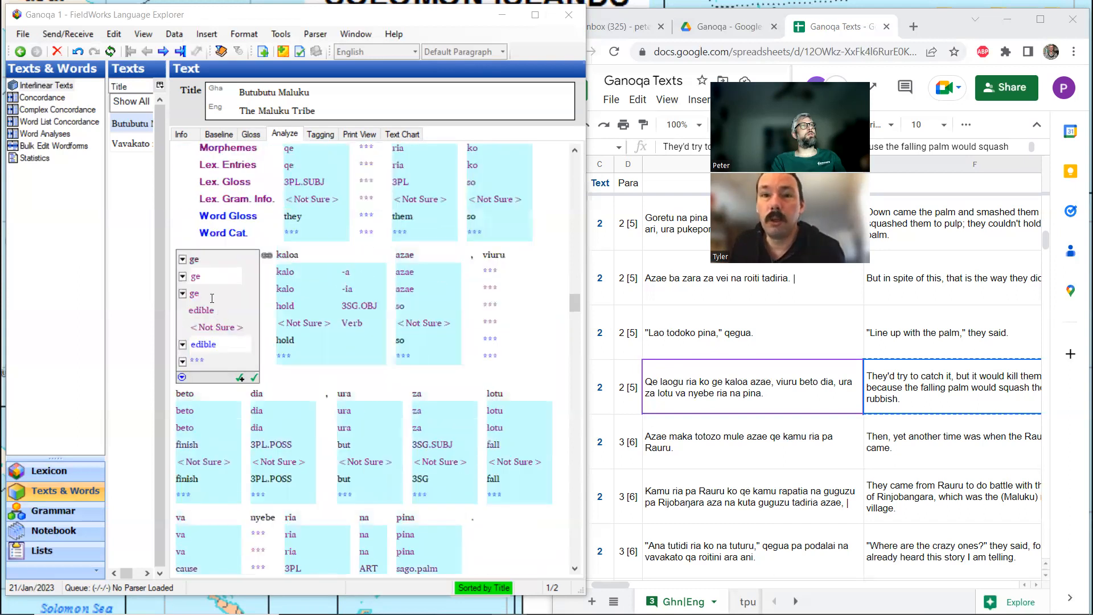
left_click(182, 294)
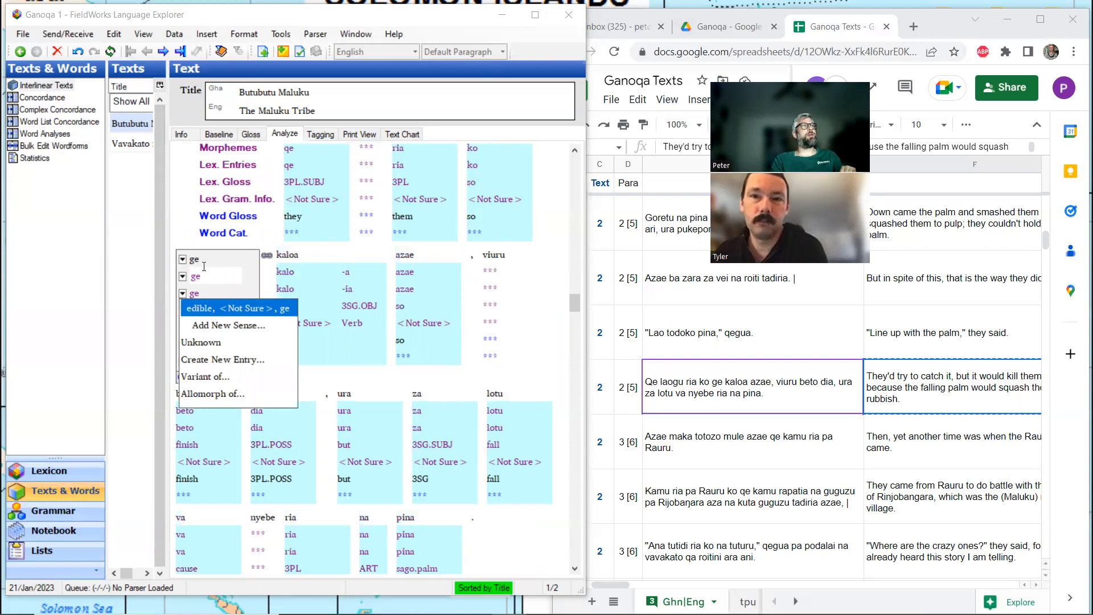
left_click(216, 308)
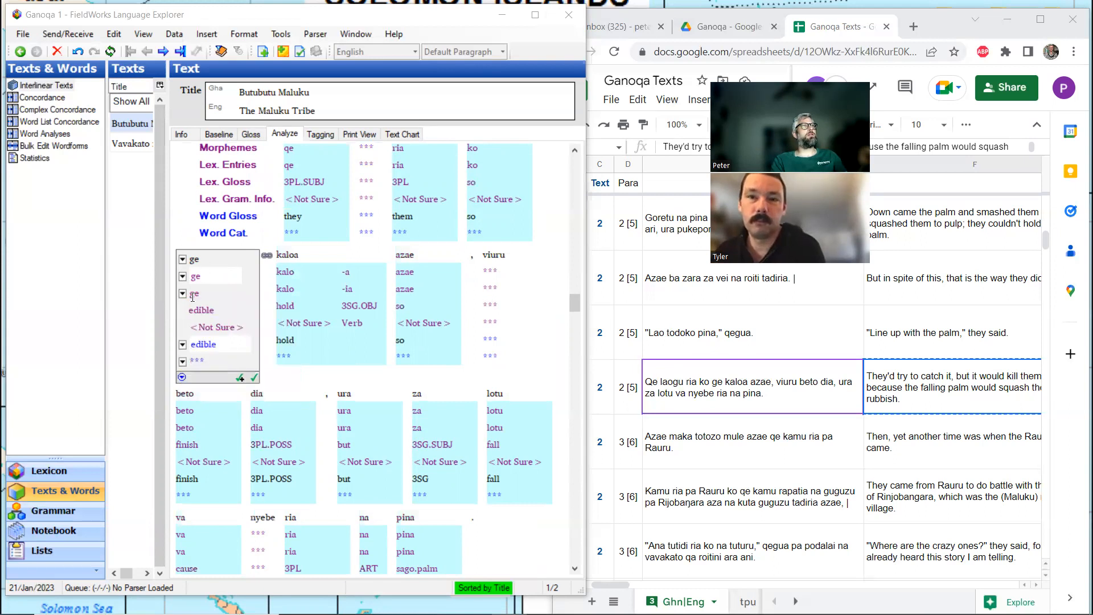
- Find the entry qe in the lexicon and open it
left_click(65, 471)
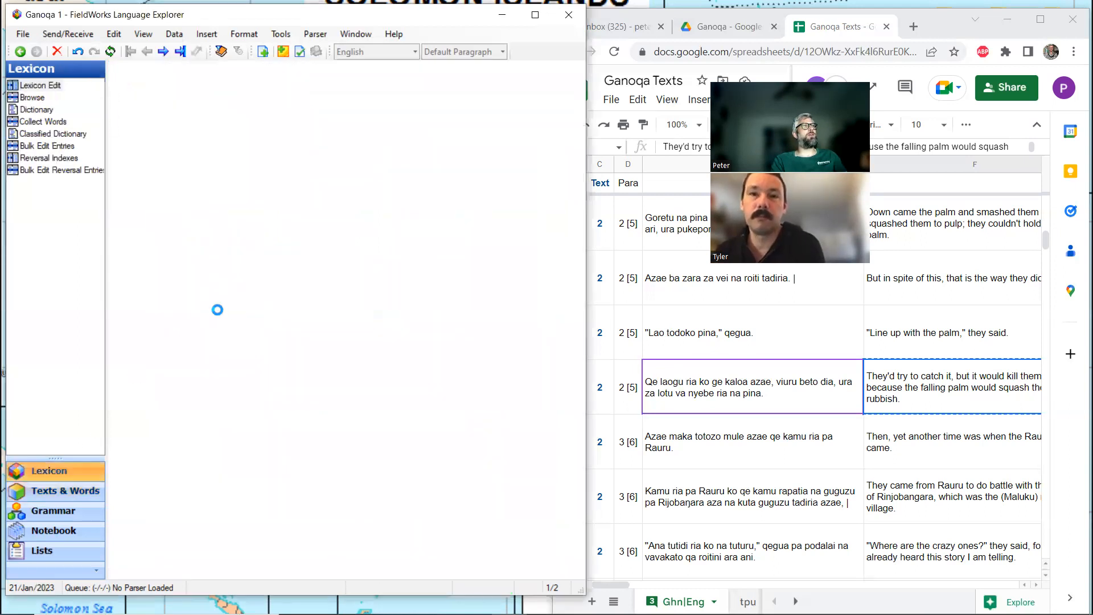
scroll(222, 278, "down", 4)
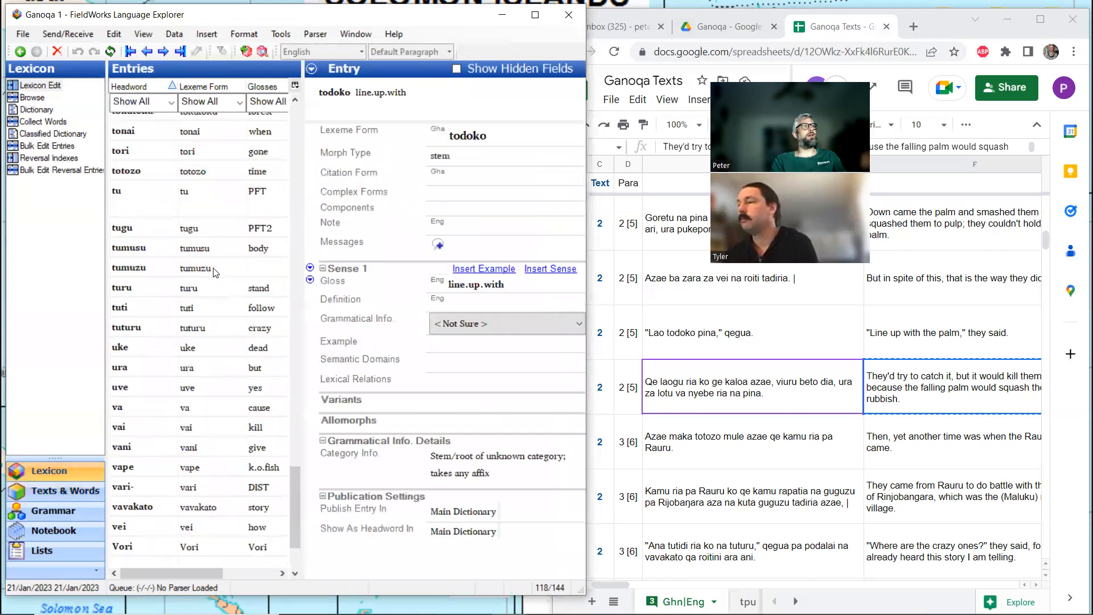
scroll(205, 275, "up", 3)
scroll(188, 276, "down", 2)
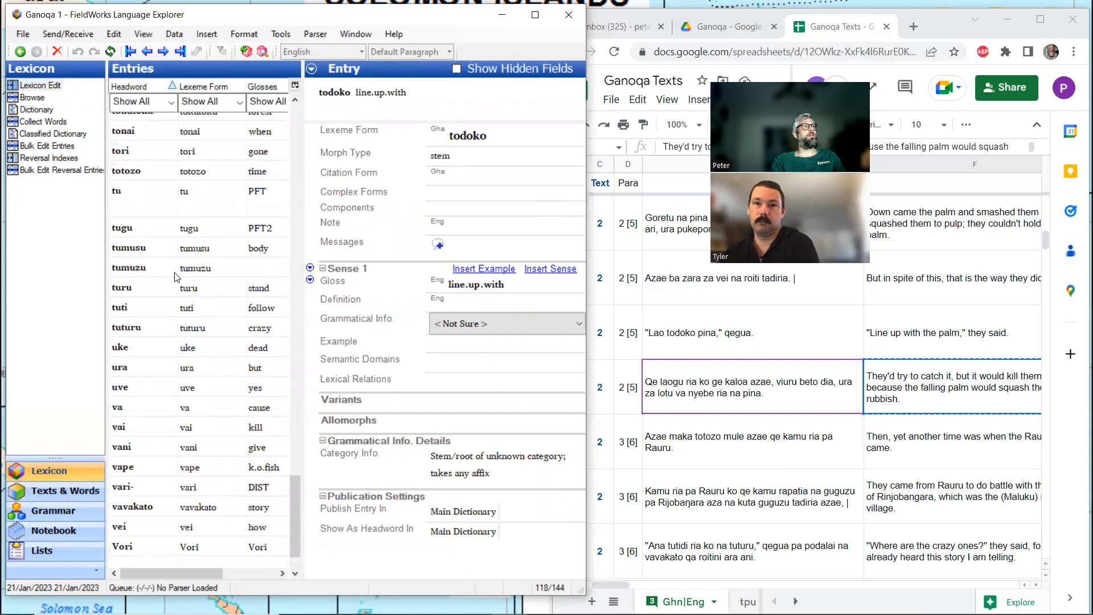
scroll(177, 278, "down", 1)
scroll(175, 278, "up", 8)
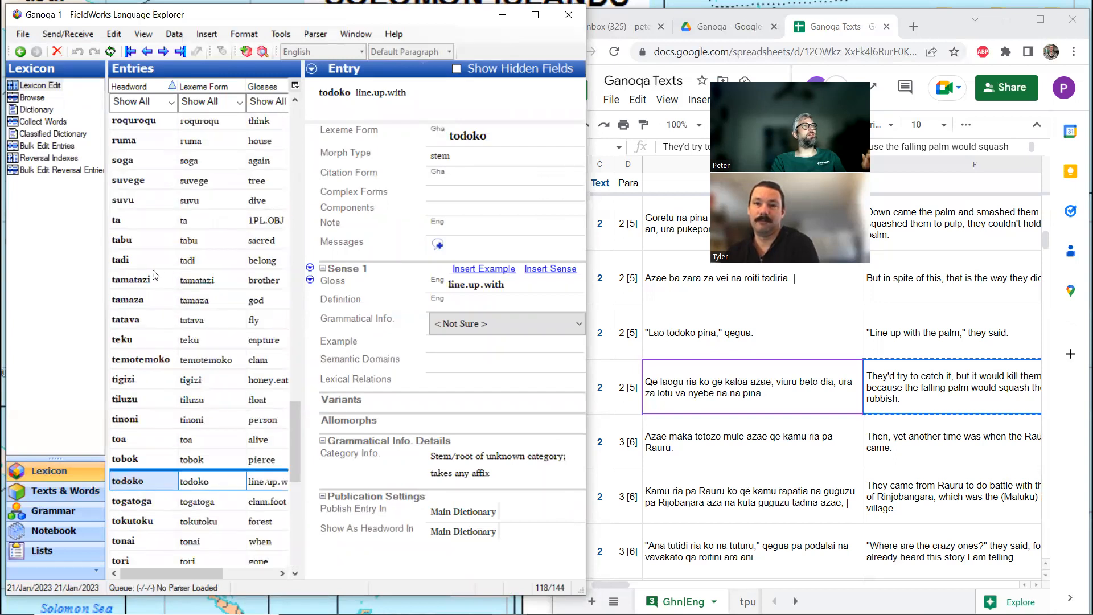
scroll(153, 275, "up", 3)
scroll(154, 275, "up", 1)
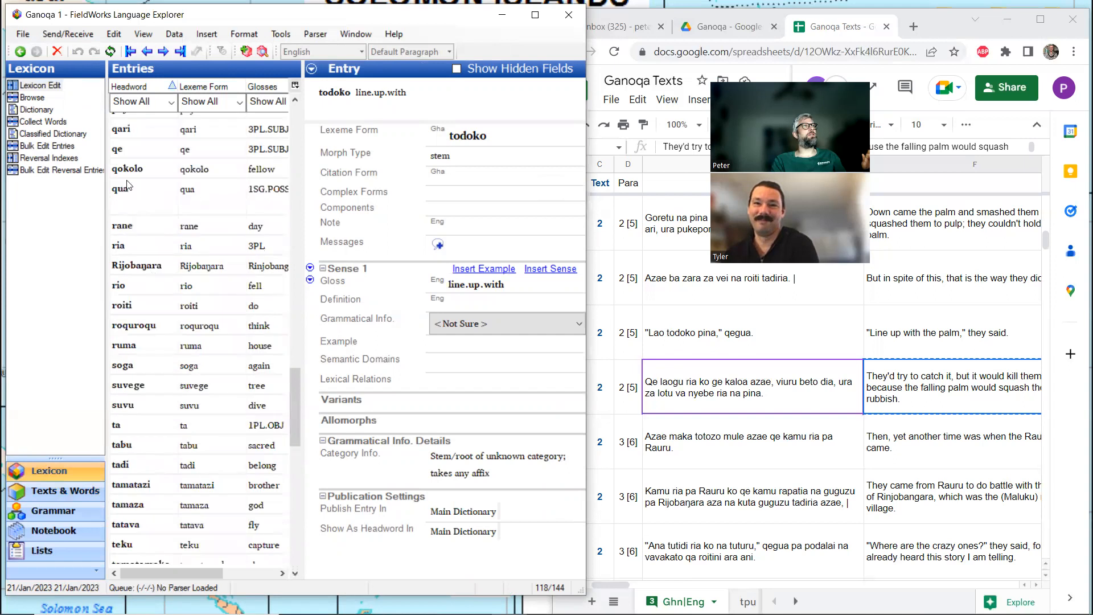
left_click(130, 150)
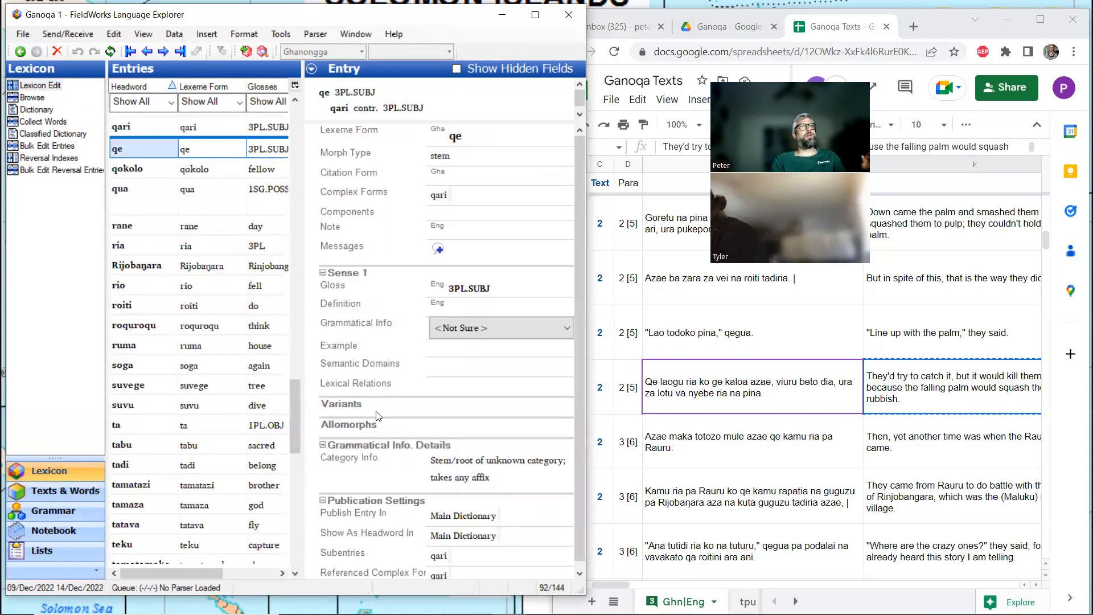
mouse_move(380, 409)
left_click(518, 404)
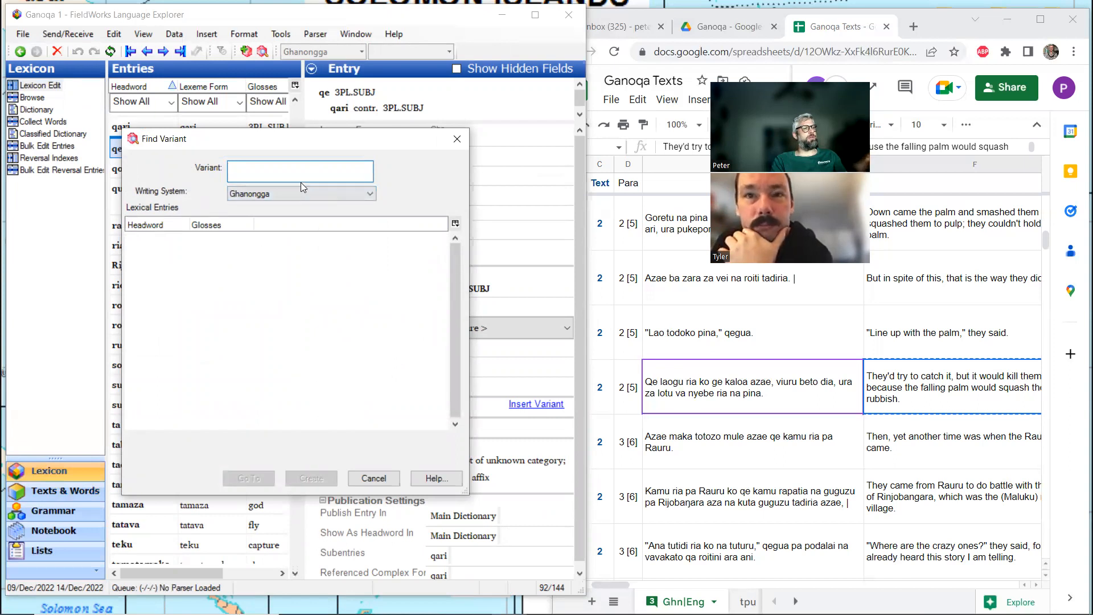
type("ge")
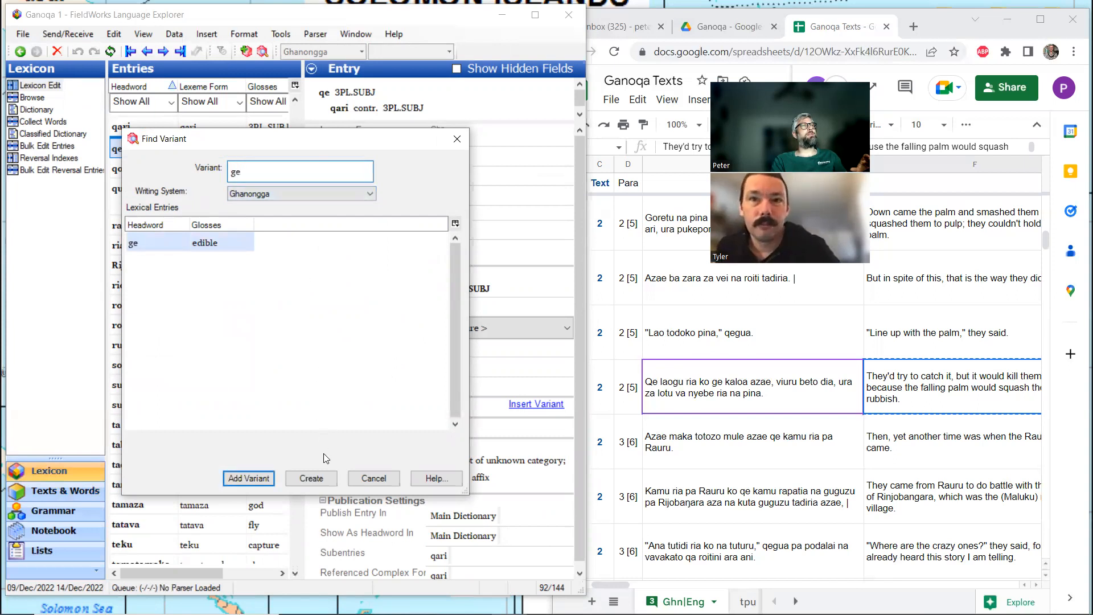
left_click(458, 138)
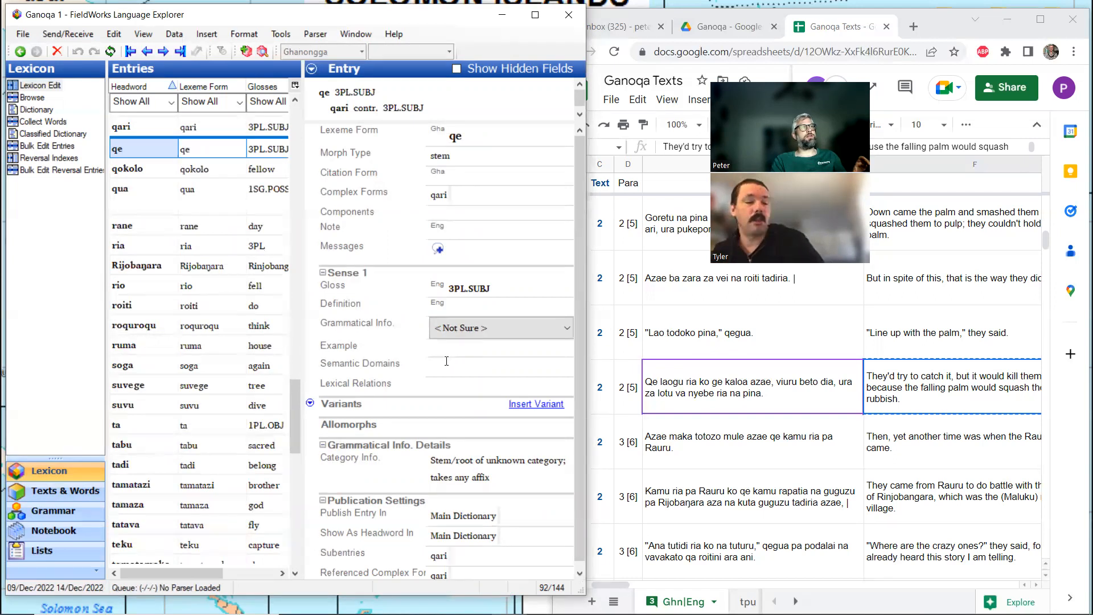
- Return to the interlinear text and add ge from line 5.8 as a Spelling Variant of the entry qe
left_click(65, 491)
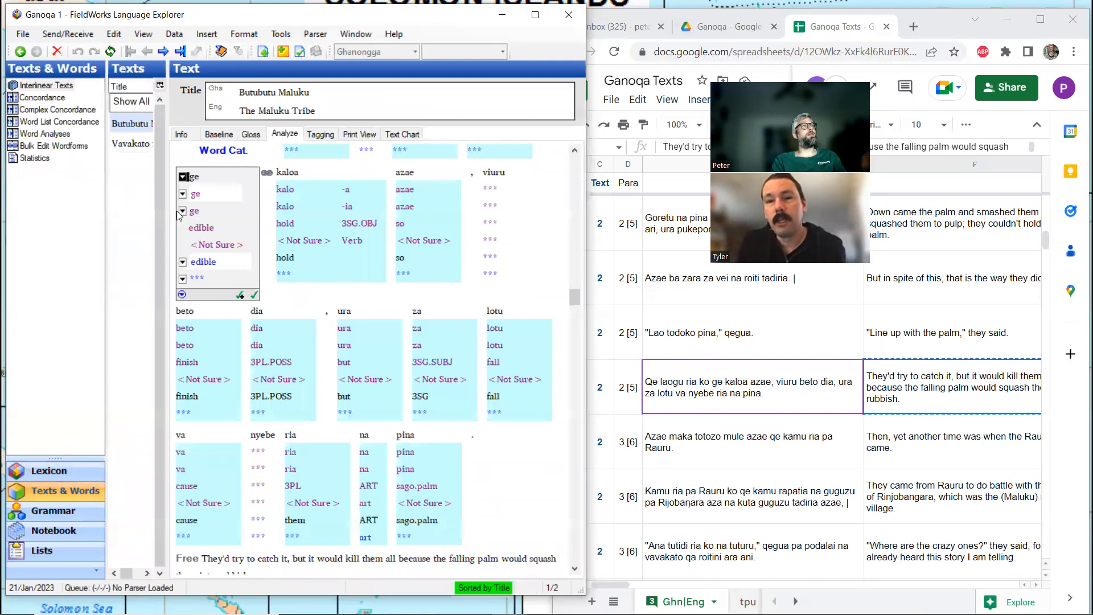
left_click(182, 211)
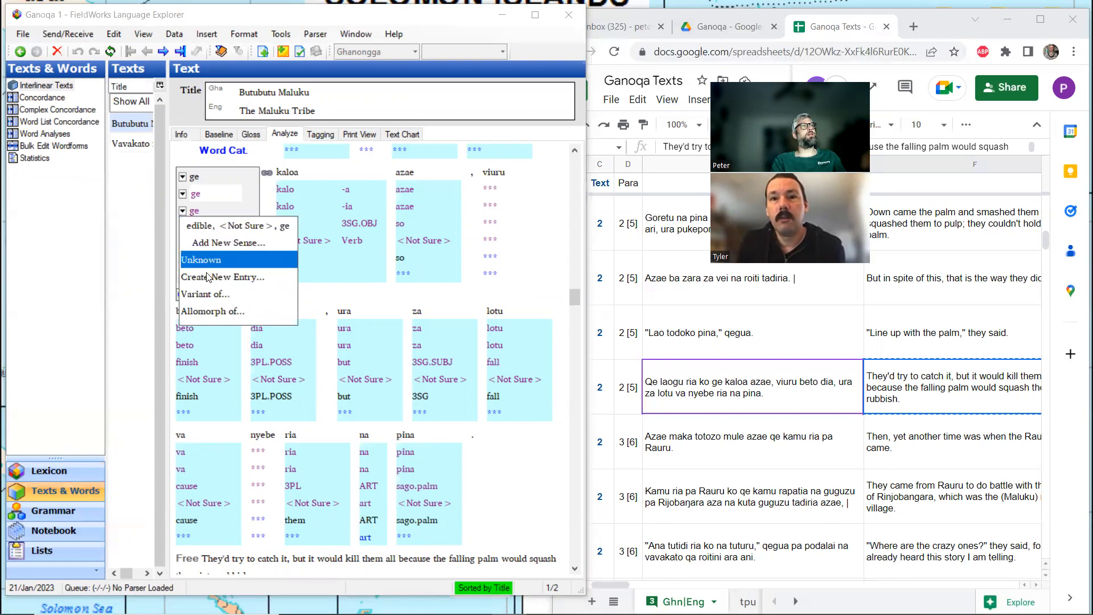
left_click(215, 300)
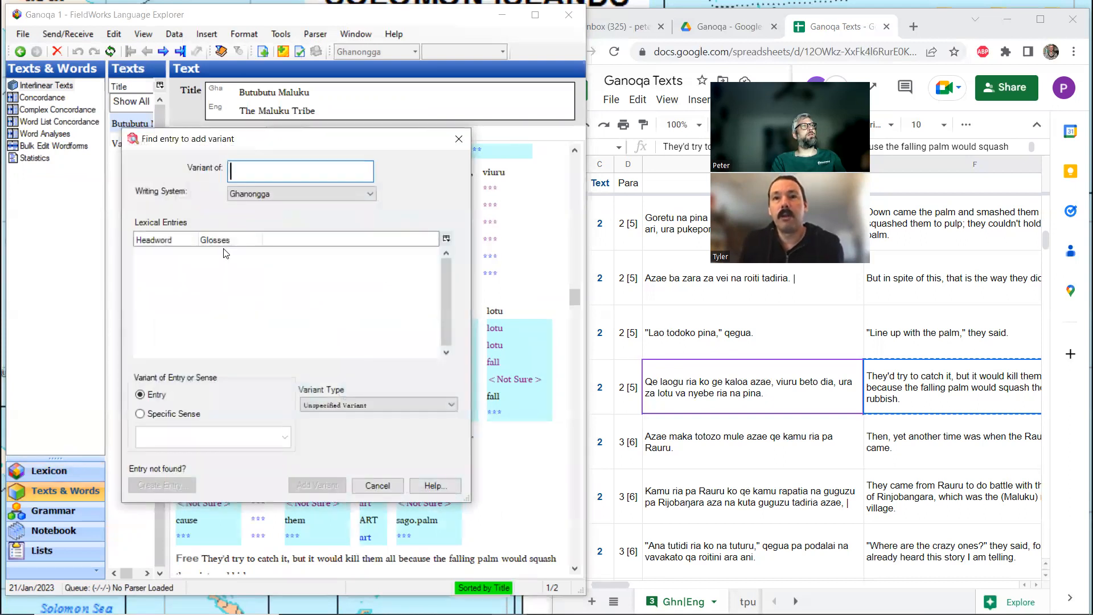
type("qe")
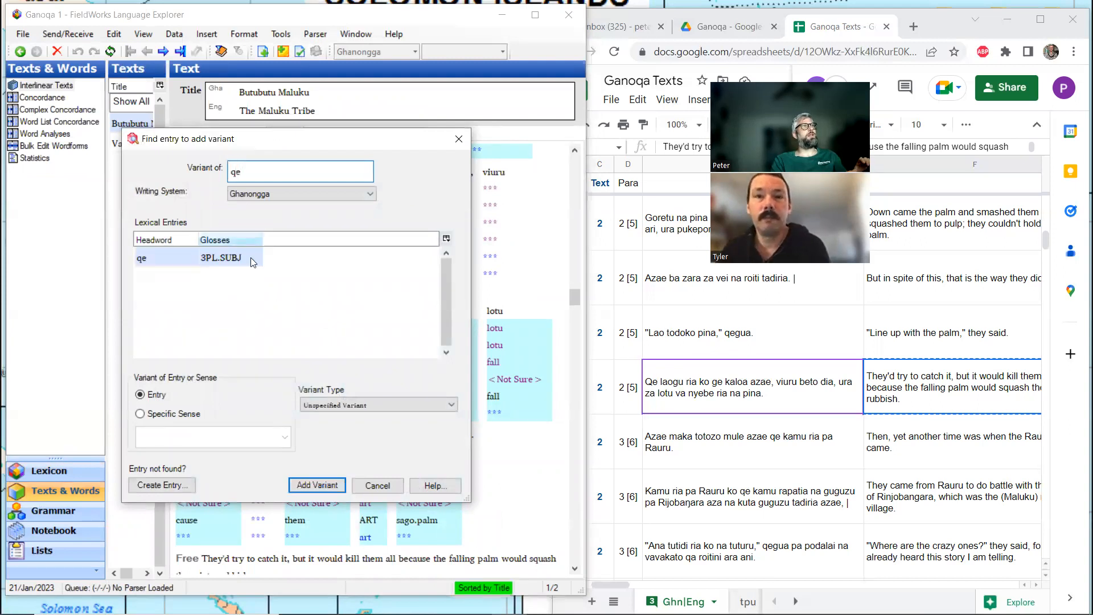
left_click(355, 406)
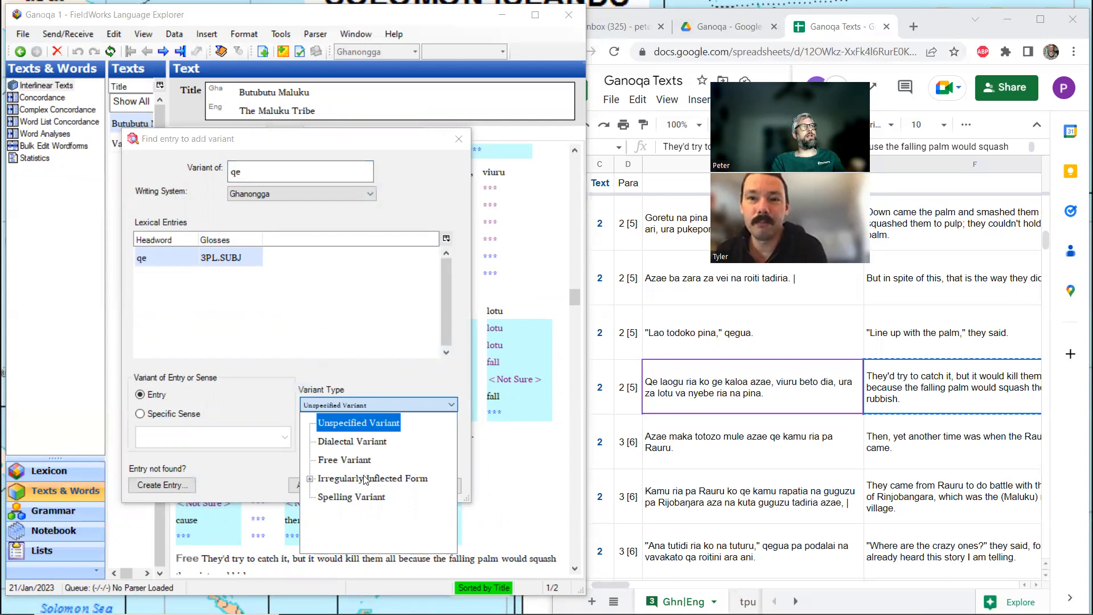
left_click(367, 497)
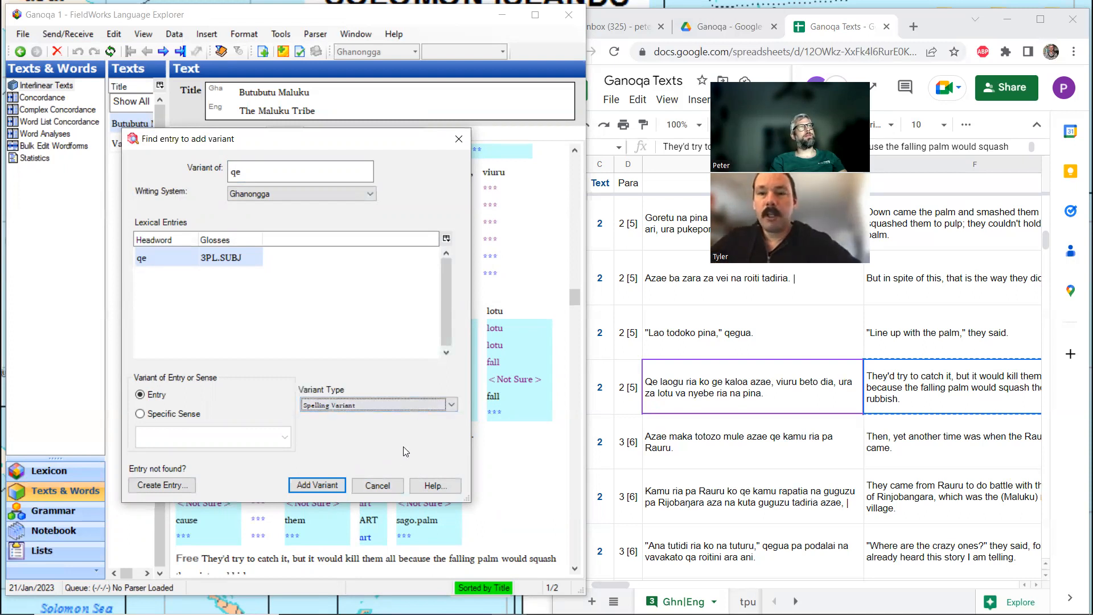
left_click(328, 485)
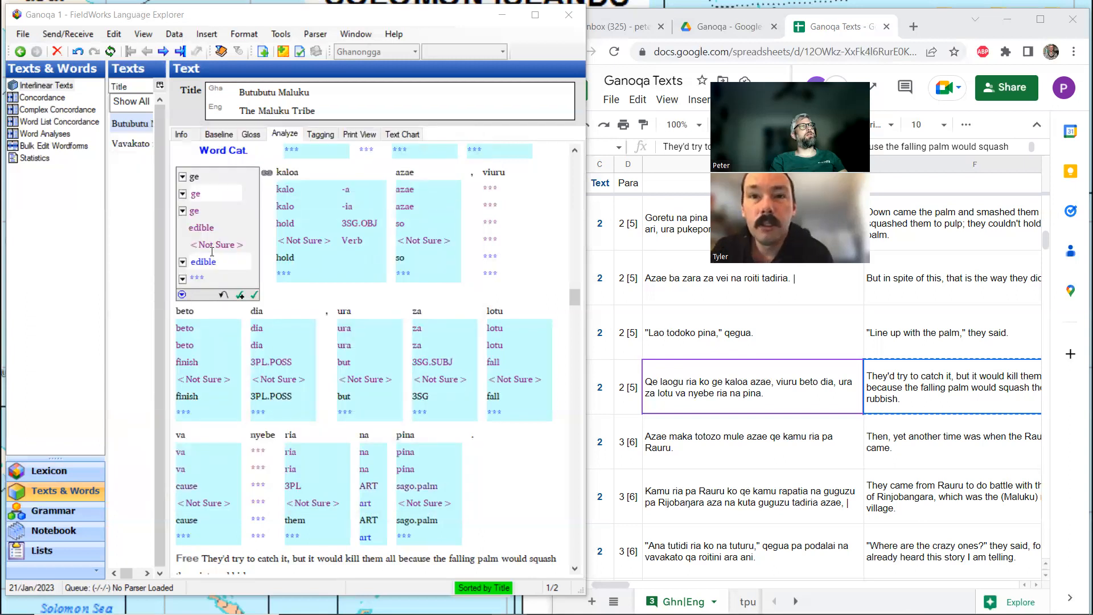
- Link ge in line 5.8 to the spelling variant of qe (3PL.SUBJ) and set its word gloss to "they"
left_click(183, 194)
left_click(185, 209)
left_click(182, 211)
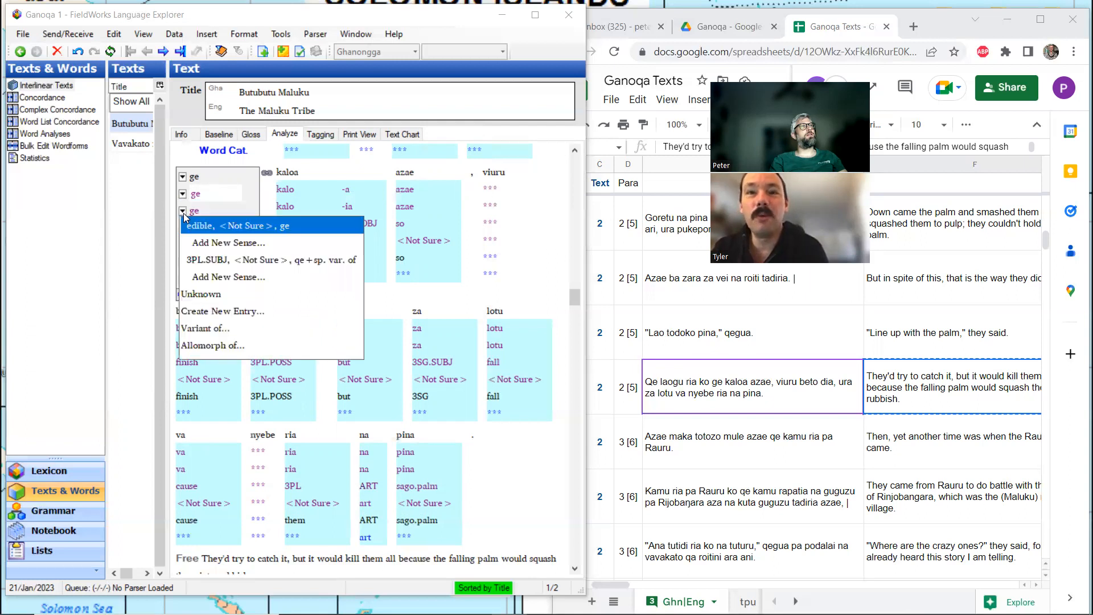
left_click(210, 262)
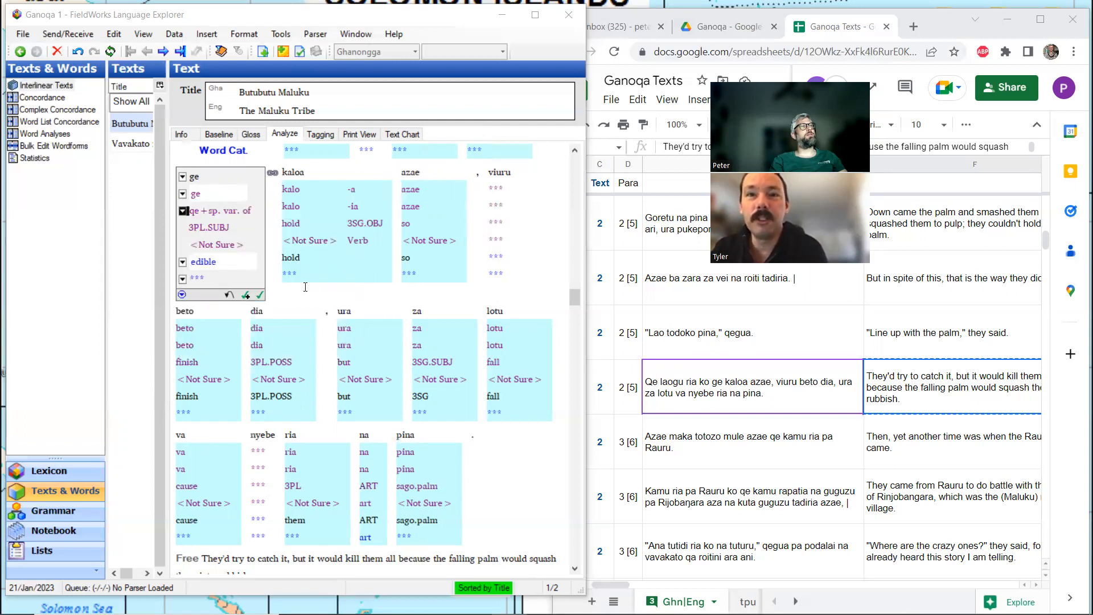
double_click(212, 262)
key("BackSpace")
key("BackSpace")
key("BackSpace")
key("BackSpace")
key("BackSpace")
key("BackSpace")
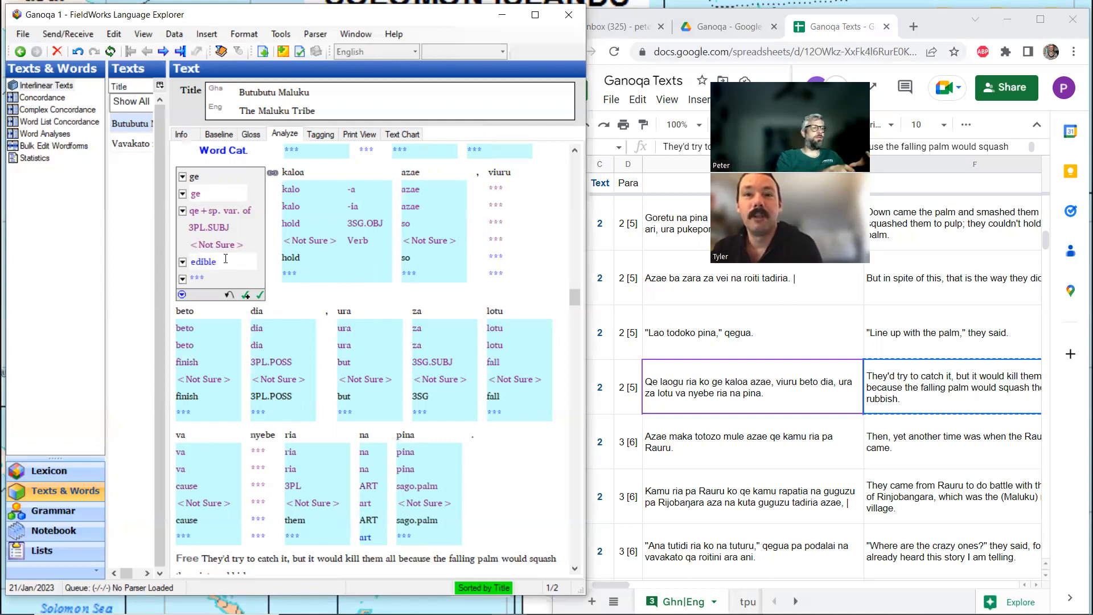
type("they")
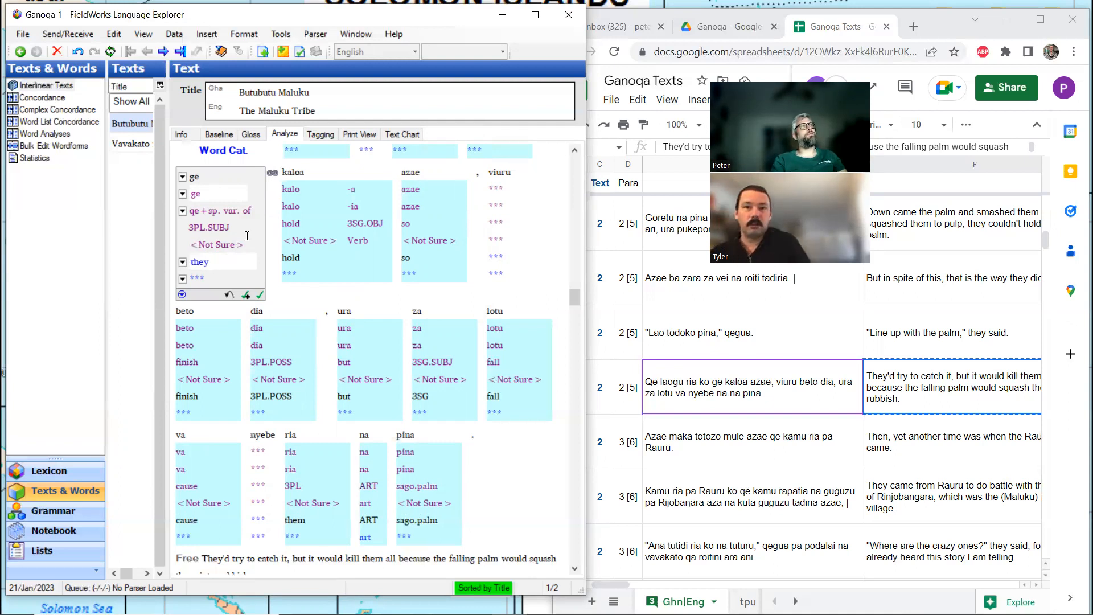
- Break laogu in line 5.8 into the morphemes lao and gu
left_click(250, 135)
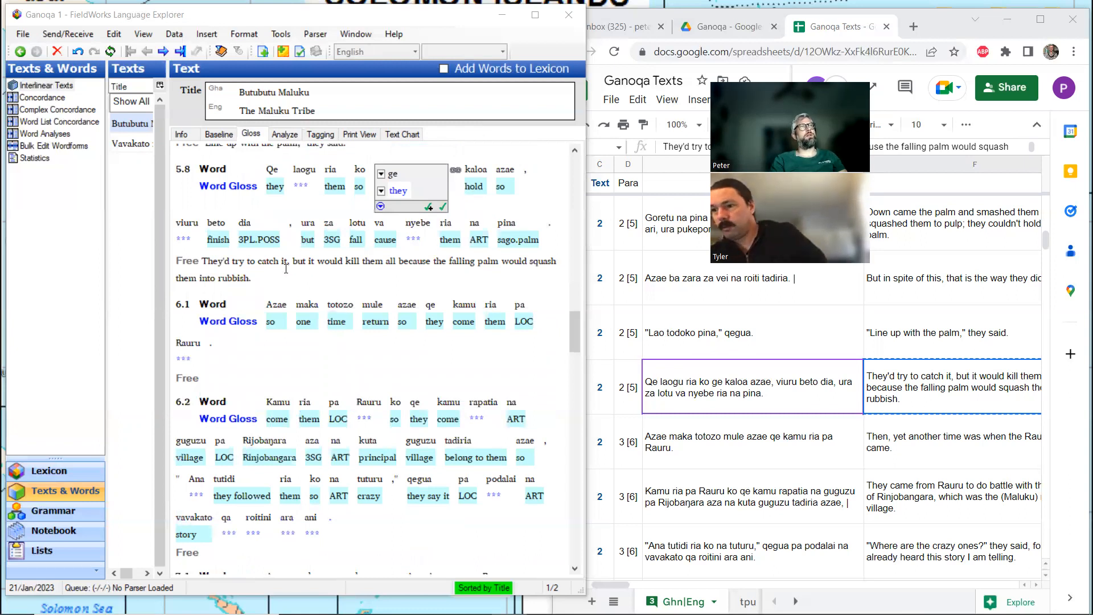
left_click(301, 185)
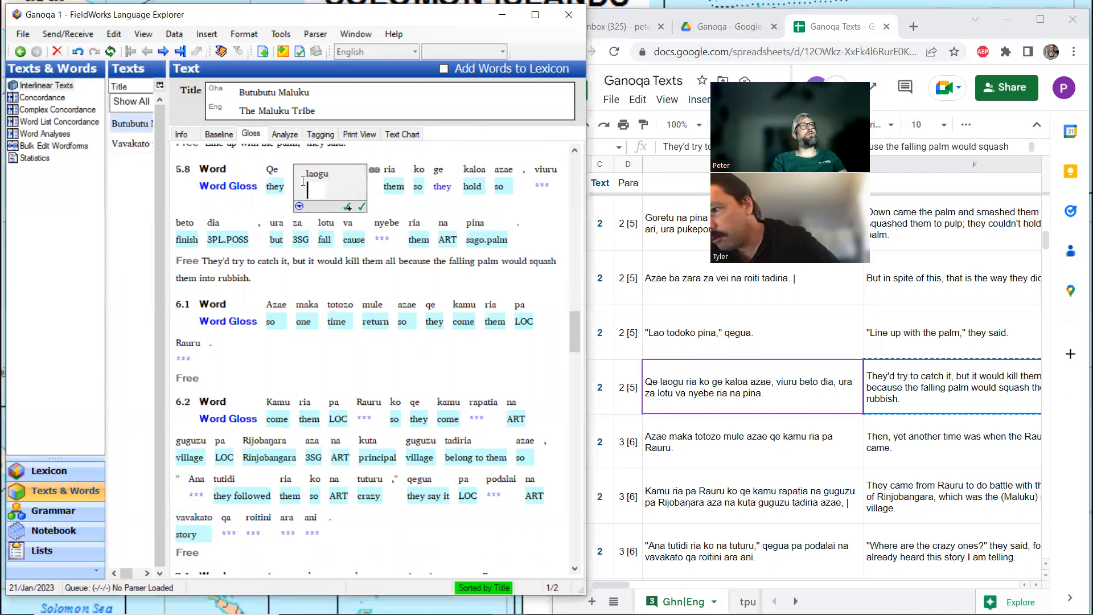
left_click(284, 135)
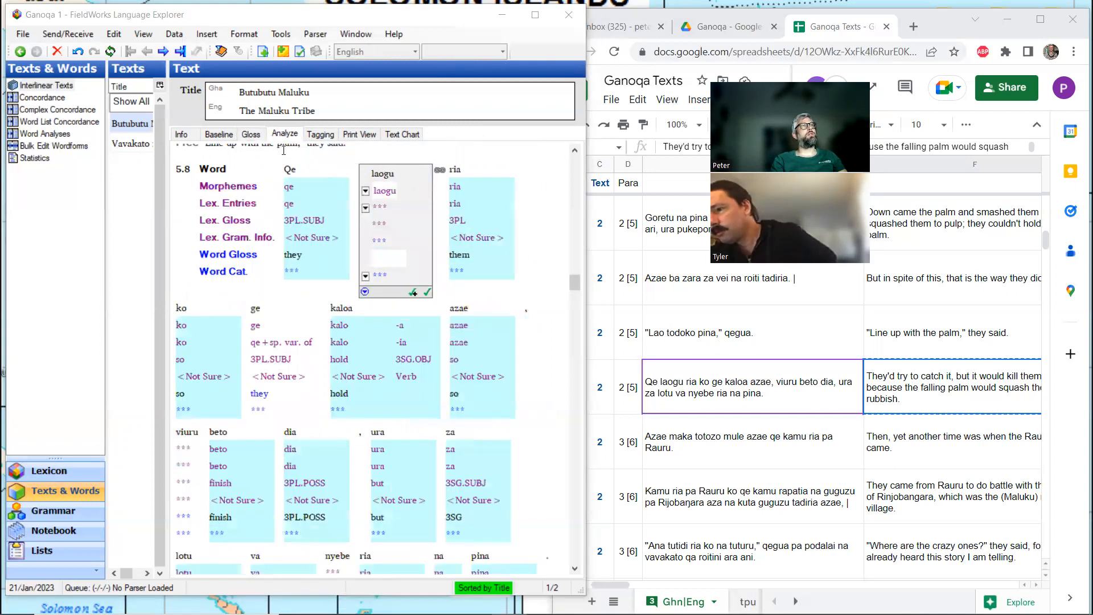
left_click(392, 190)
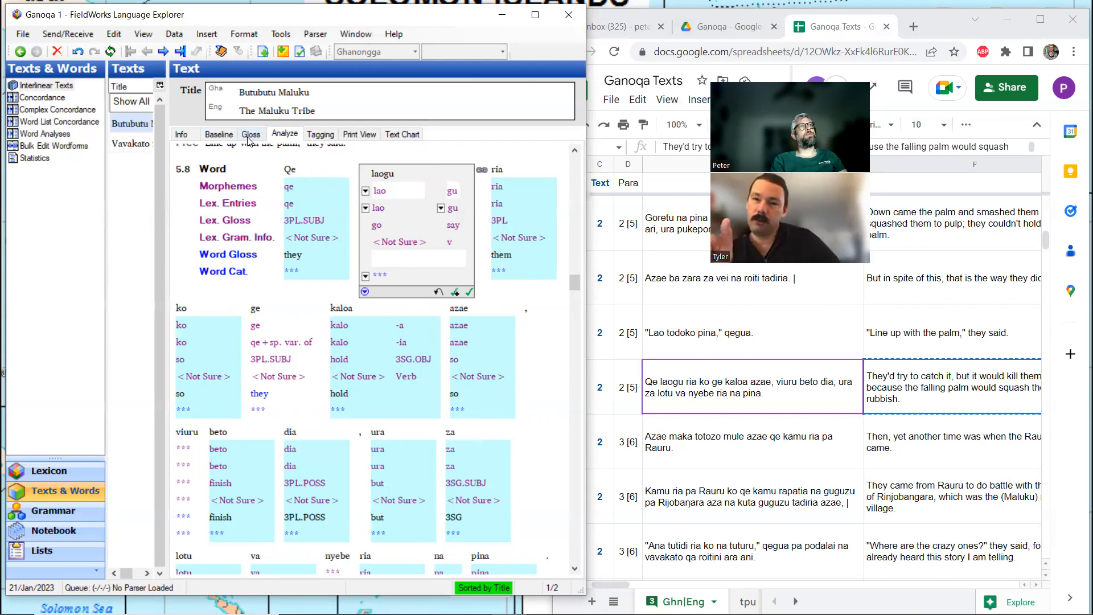
- Assign the morpheme gu in laogu to the lexical entry glossed "as" that attaches to any category
left_click(442, 208)
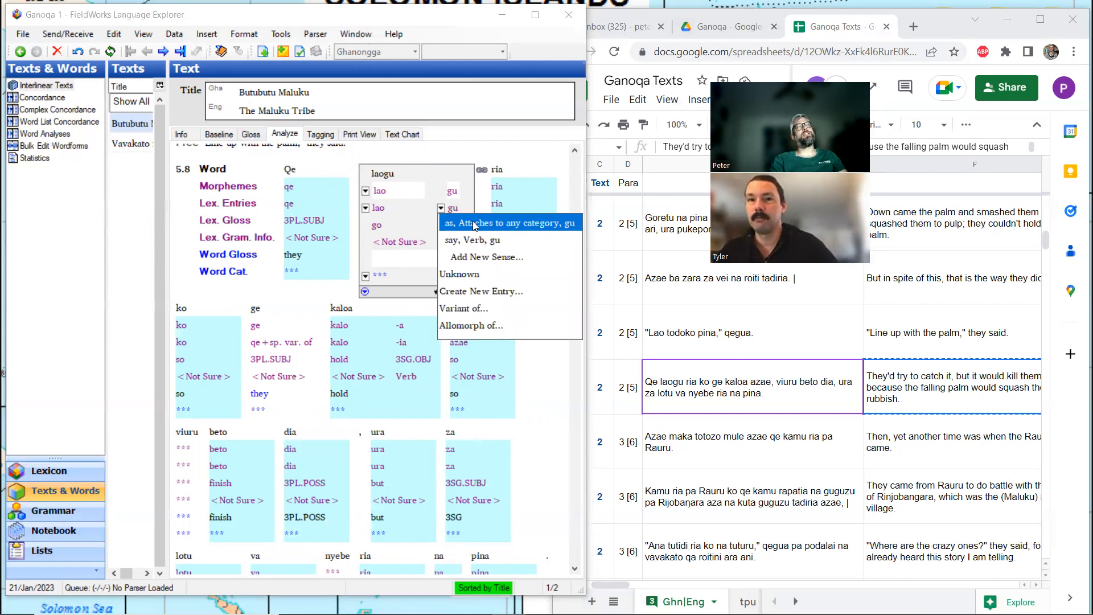
left_click(252, 136)
left_click(252, 136)
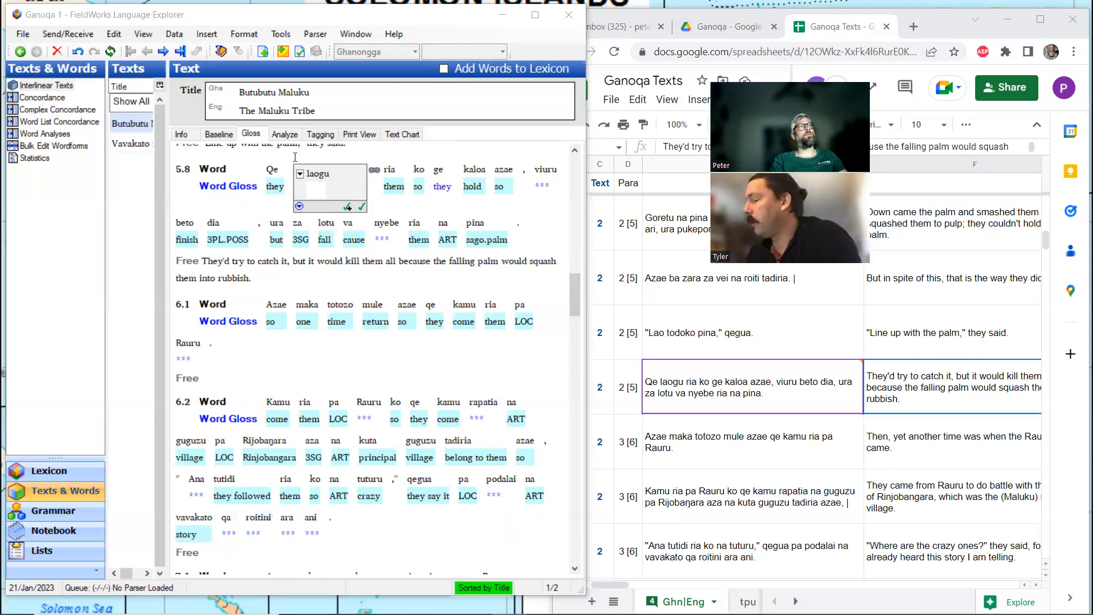
left_click(286, 134)
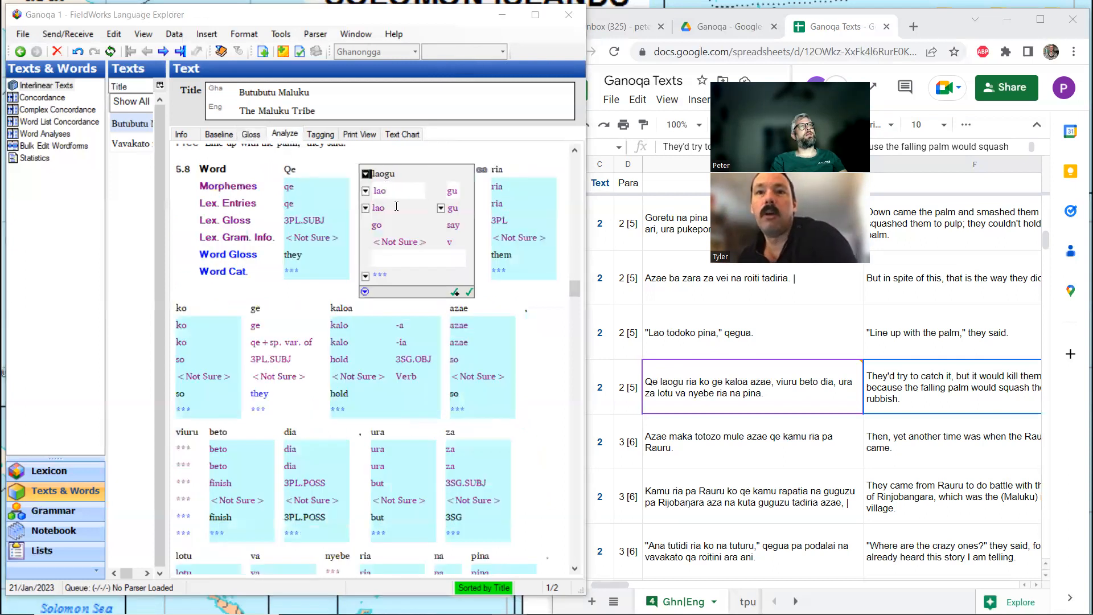
left_click(441, 208)
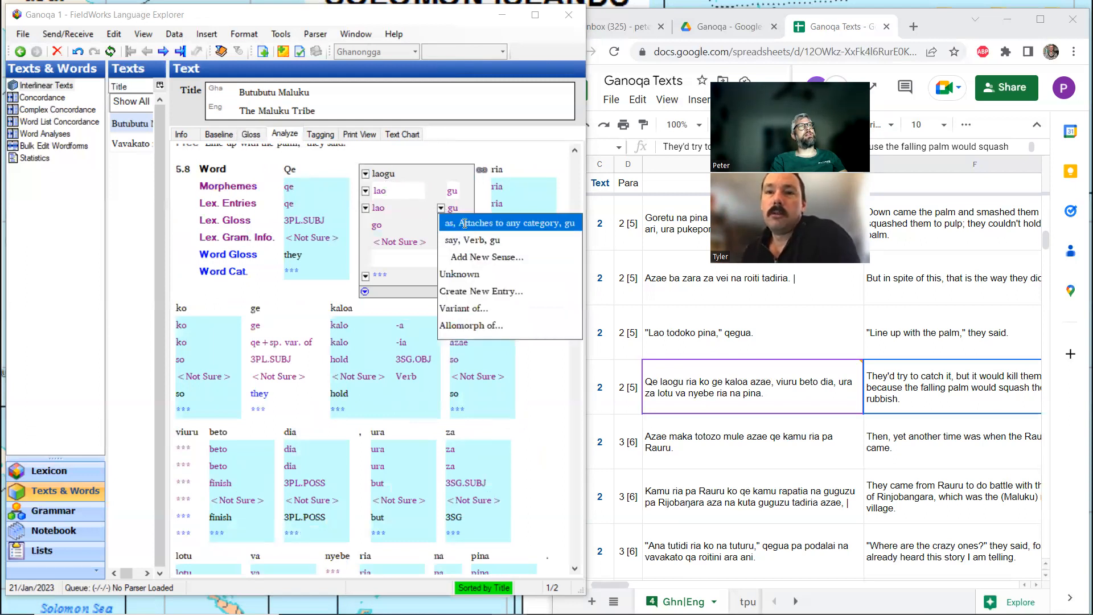
left_click(466, 228)
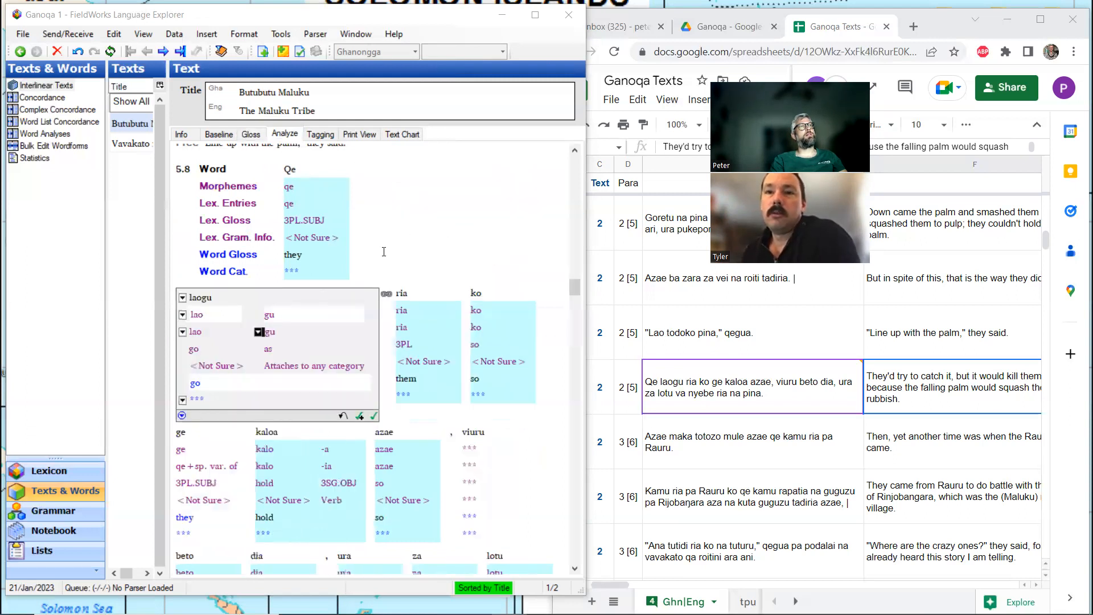
- Try splitting viuru in line 5.8 into the morphemes viu and ru, and rejoin them
left_click(248, 134)
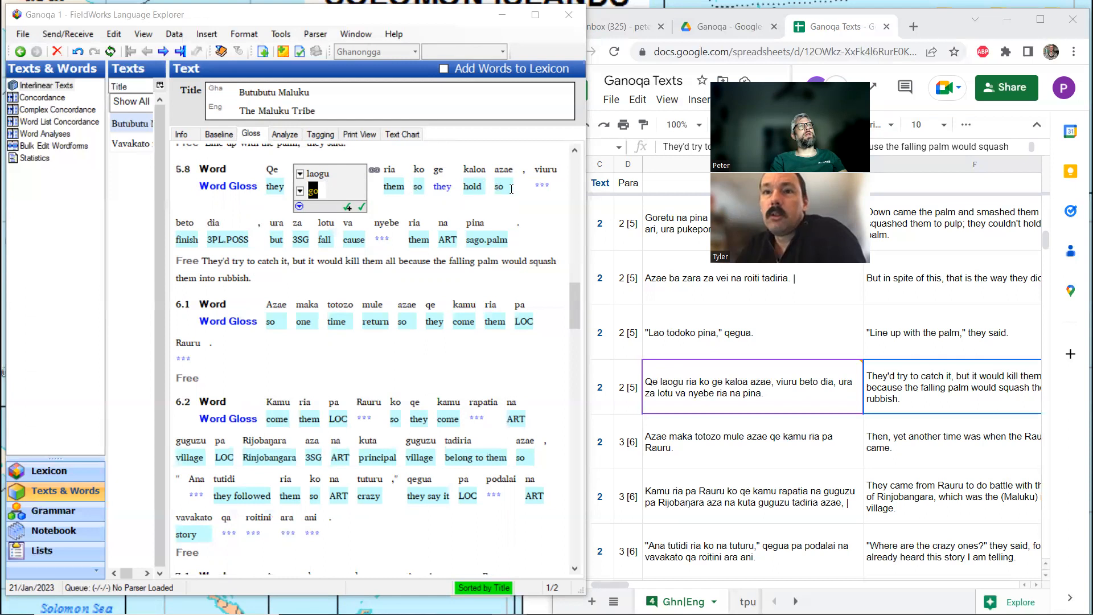
left_click(541, 185)
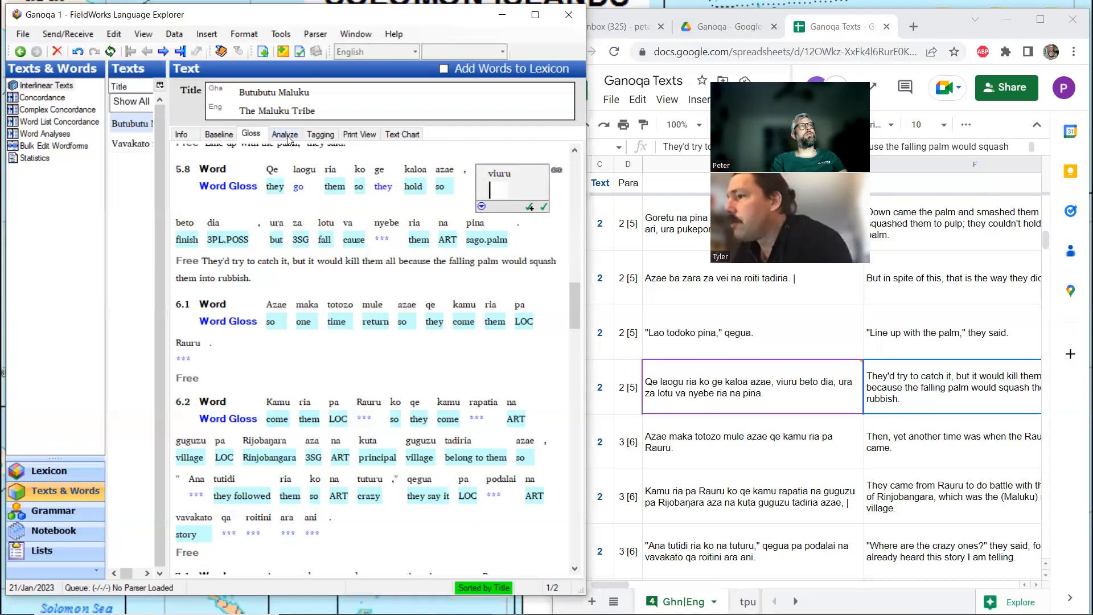
left_click(285, 135)
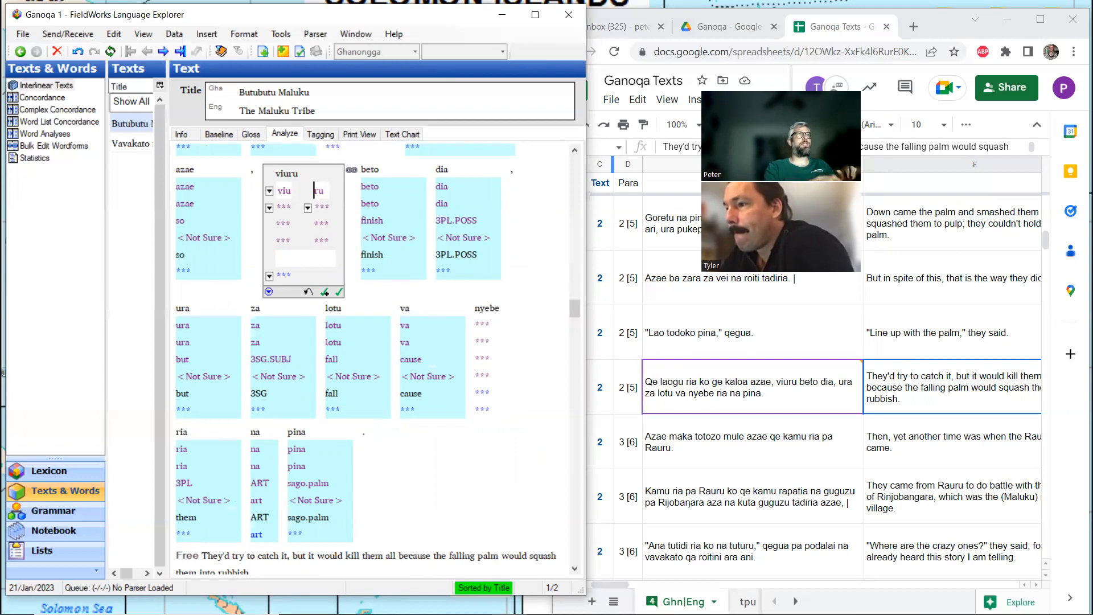
key("BackSpace")
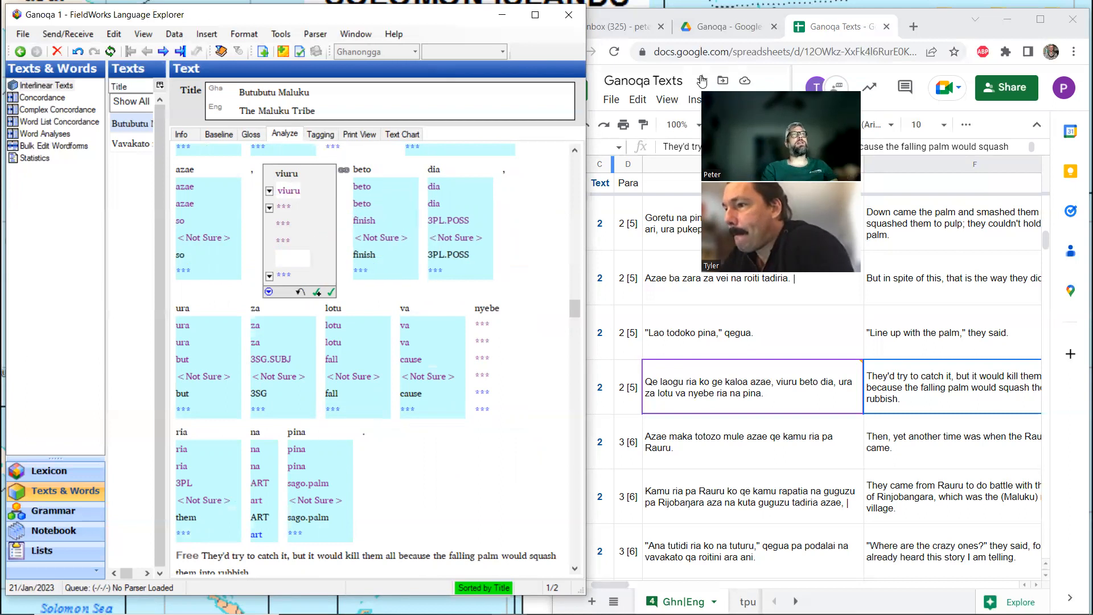
- Check the lexicon's entries beginning with v for a match to viuru, and return to the analysis of line 5.8
left_click(937, 312)
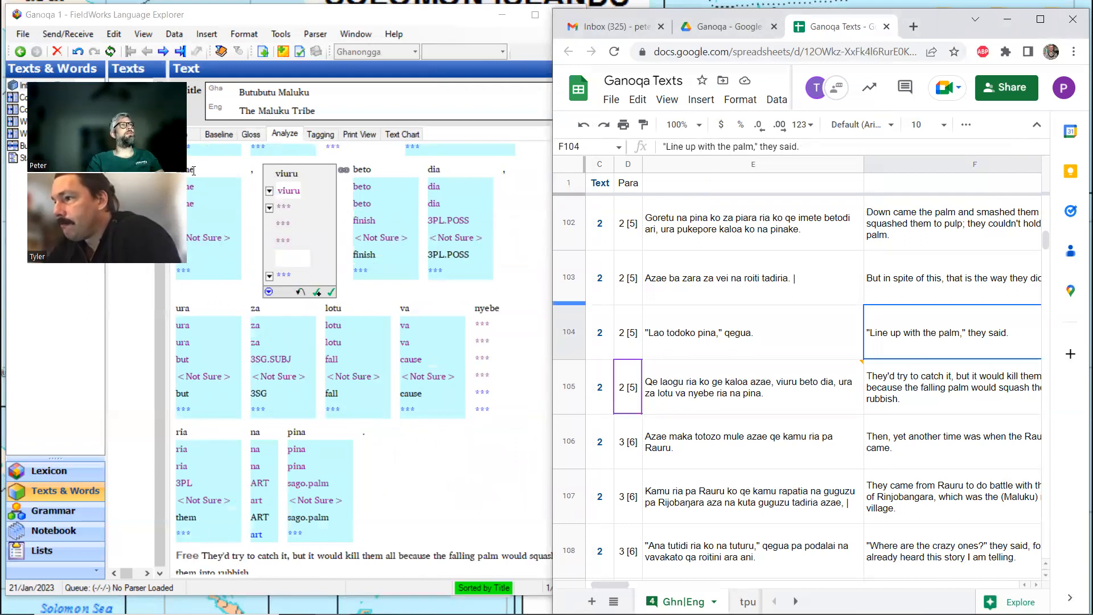
left_click(79, 470)
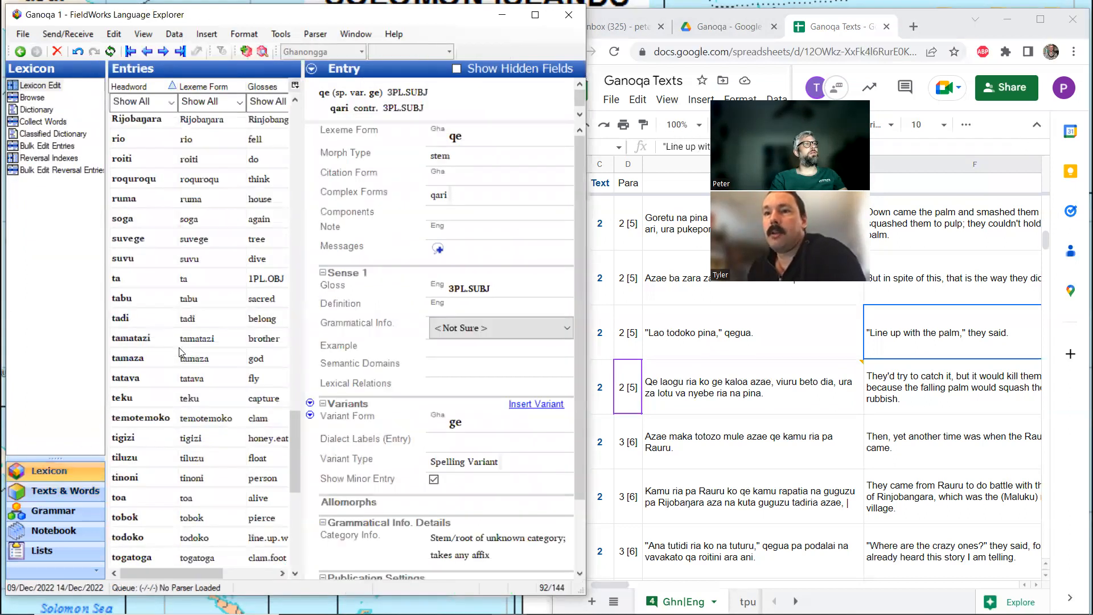
scroll(179, 349, "down", 9)
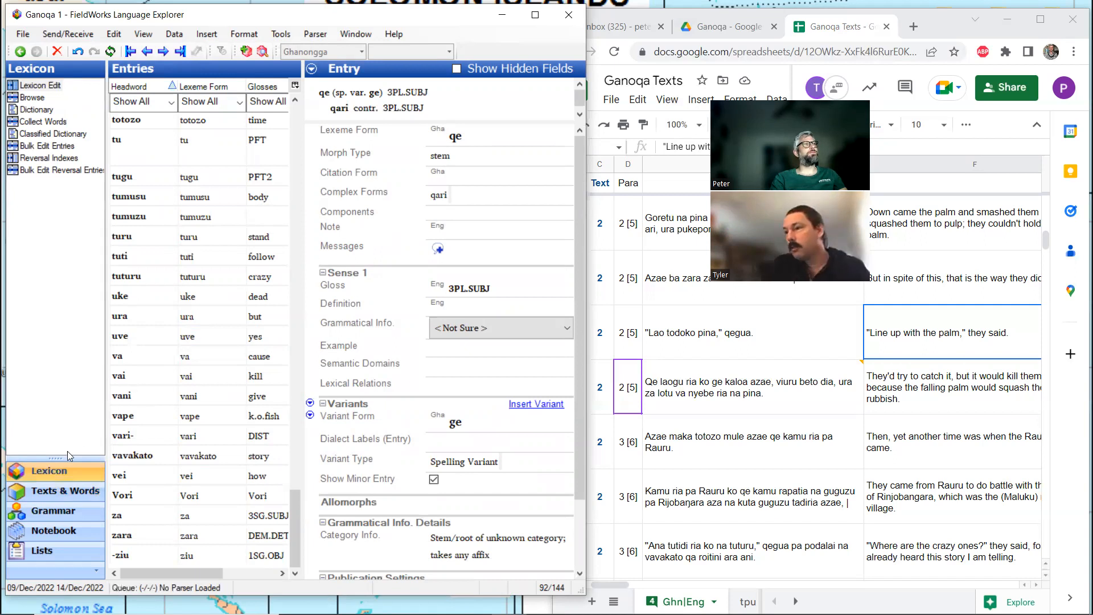
left_click(64, 491)
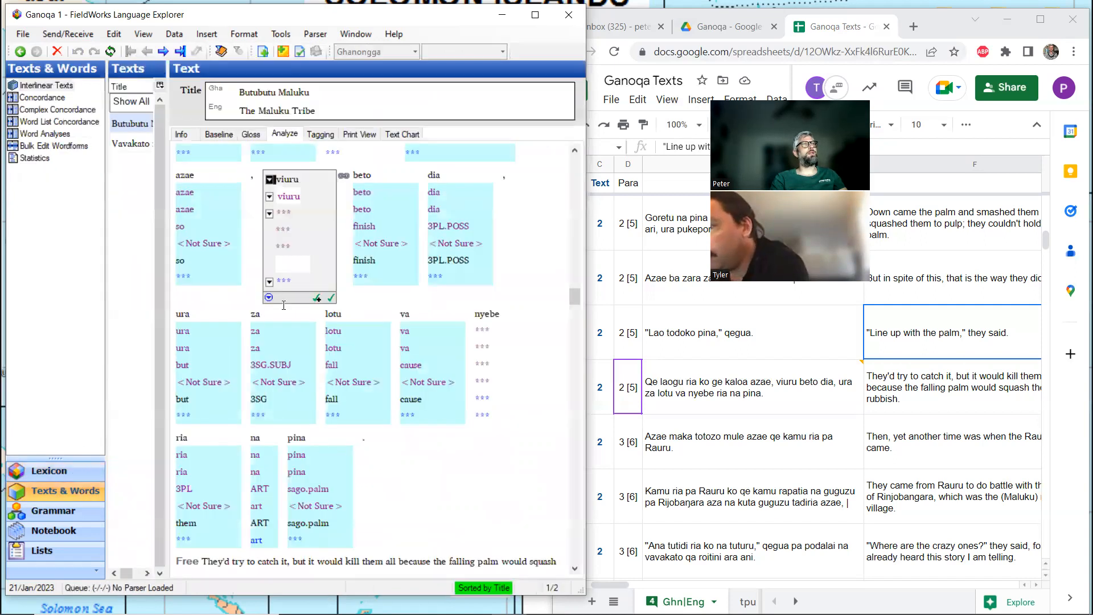
left_click(251, 135)
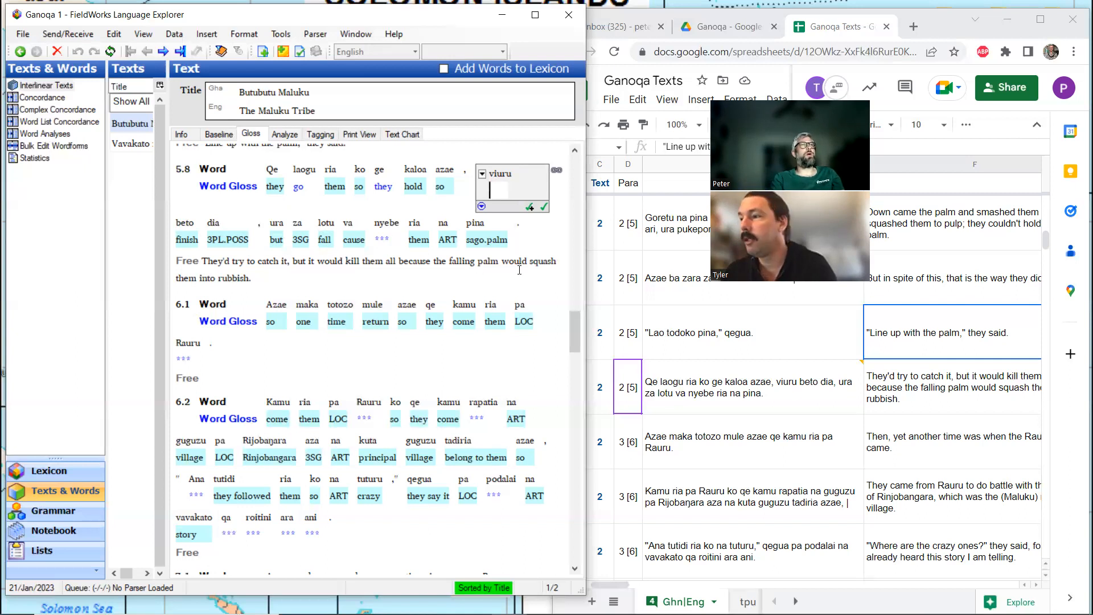
left_click(301, 135)
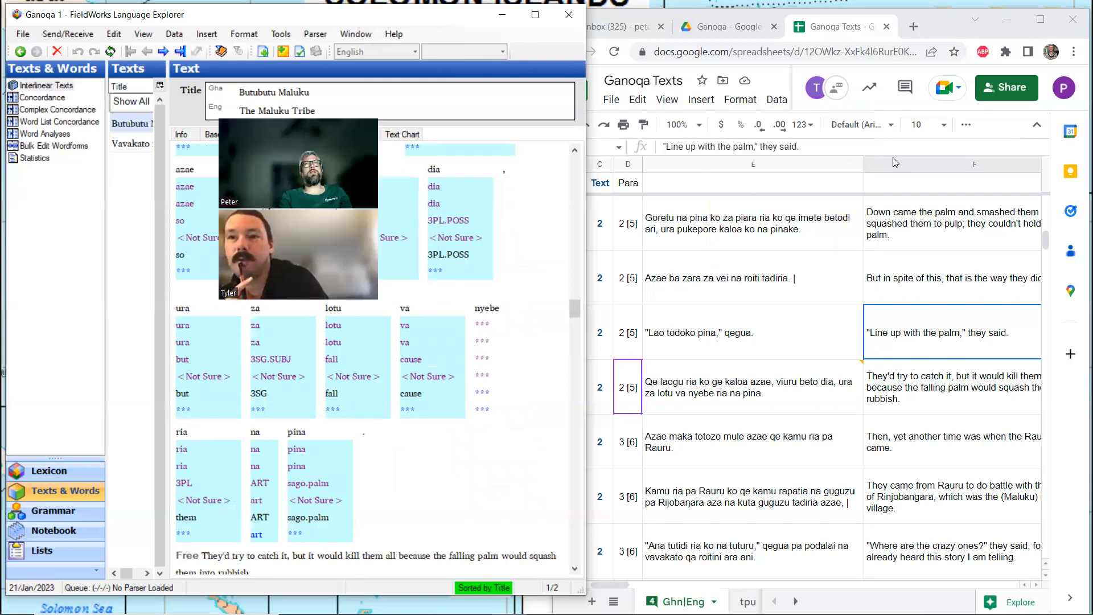
- Search the Ganoqa Texts spreadsheet for vai and for viur
left_click(911, 211)
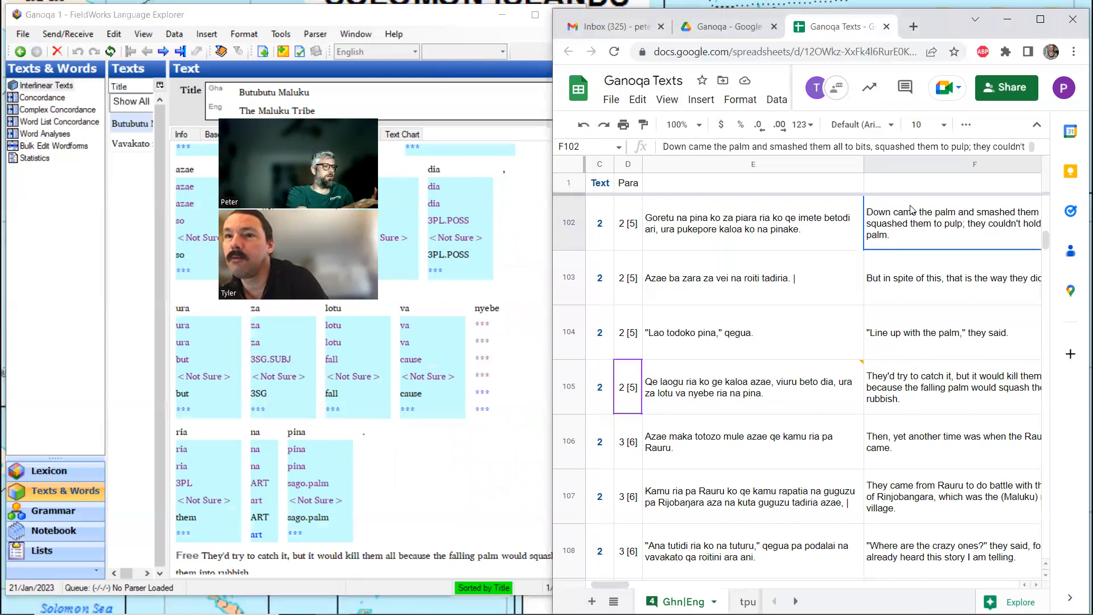
key("ctrl+f")
type("vai")
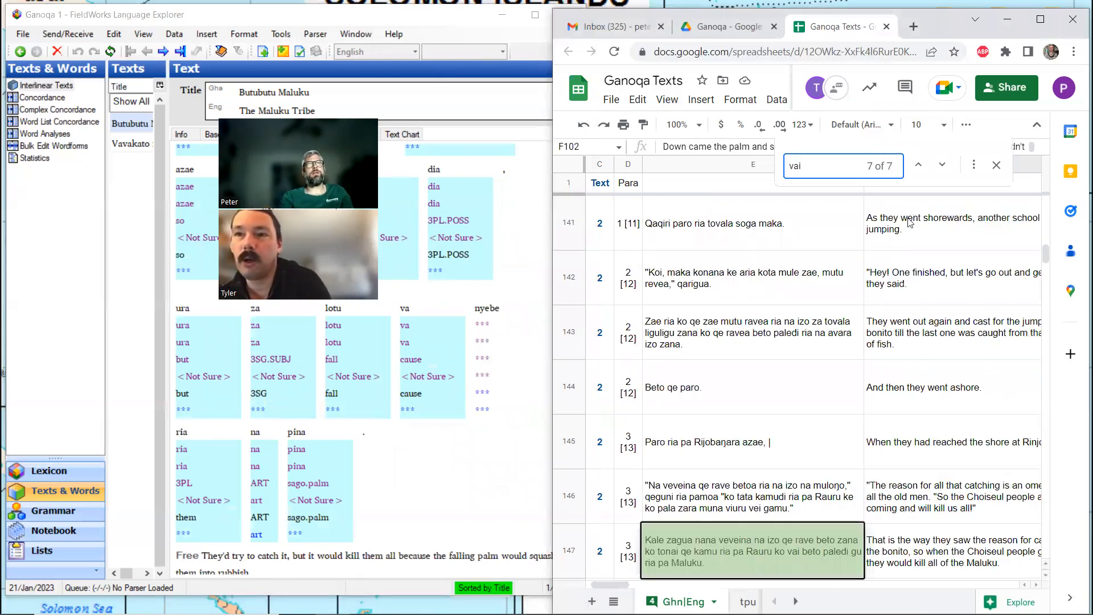
key("BackSpace")
key("BackSpace")
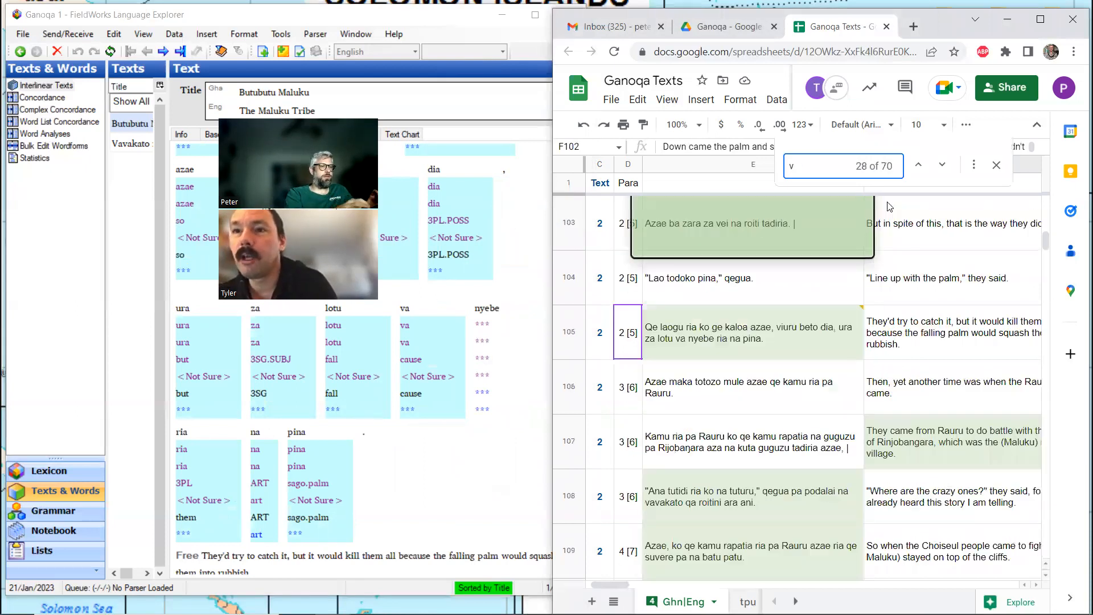
type("iur")
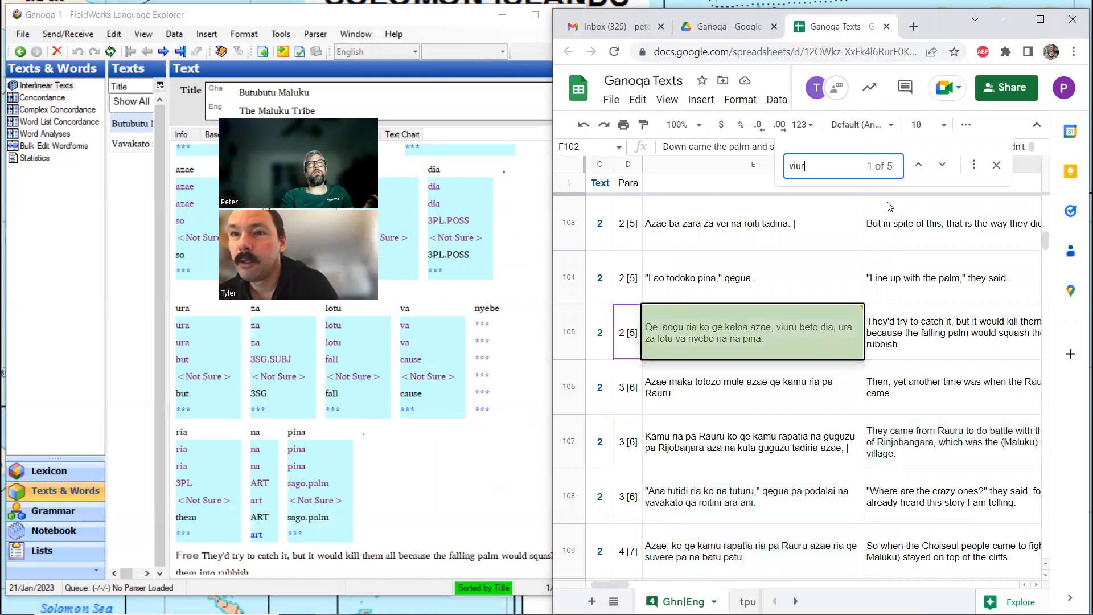
mouse_move(815, 335)
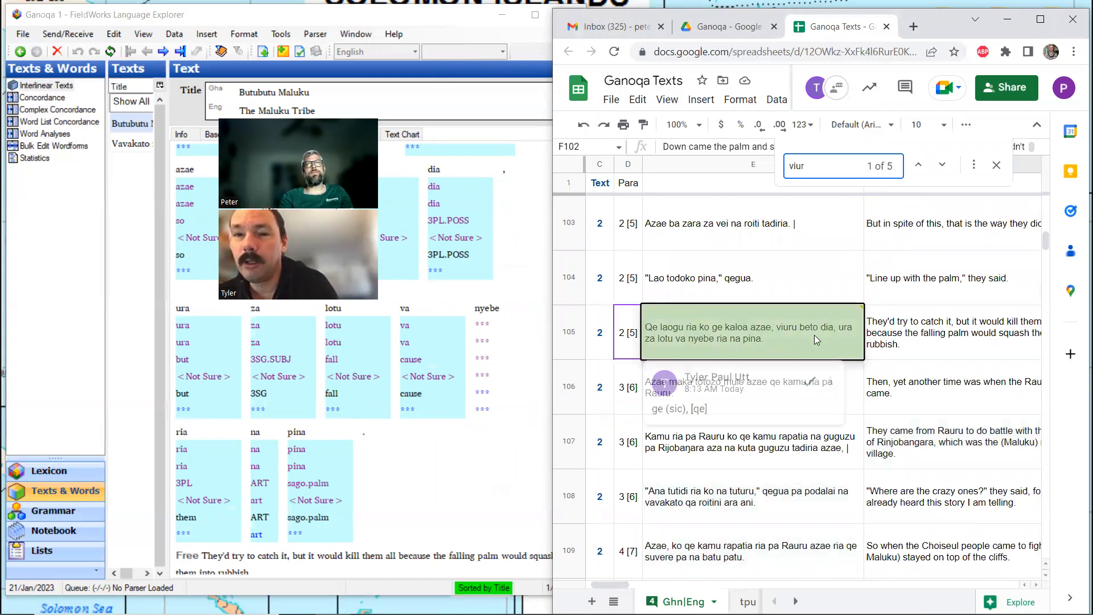
- Go through the remaining spreadsheet matches for viur, compare their English translations, and widen the spreadsheet window
left_click(943, 165)
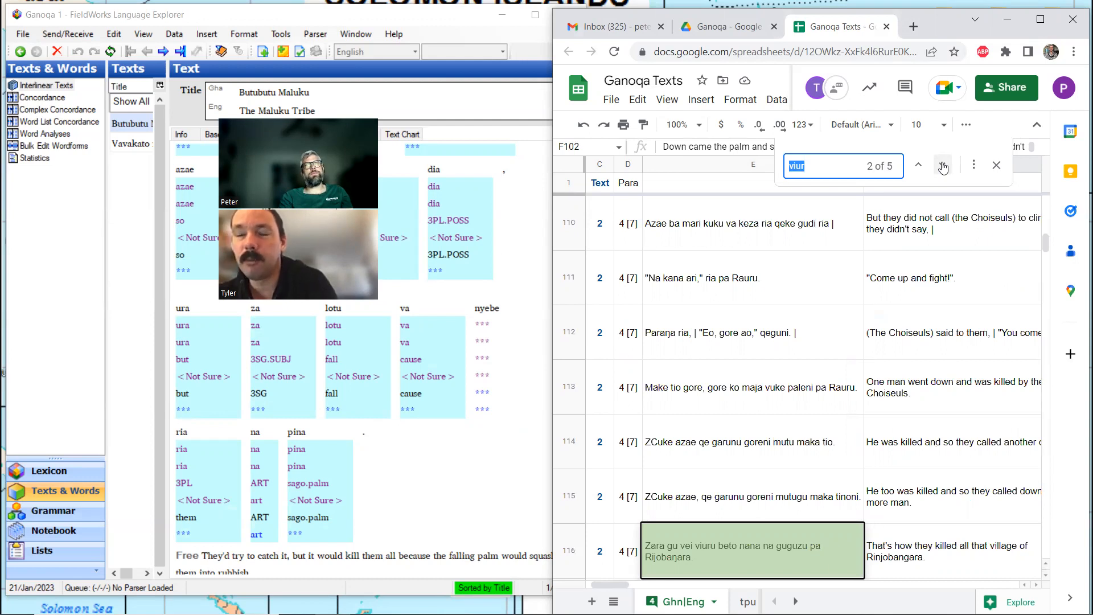
left_click(944, 165)
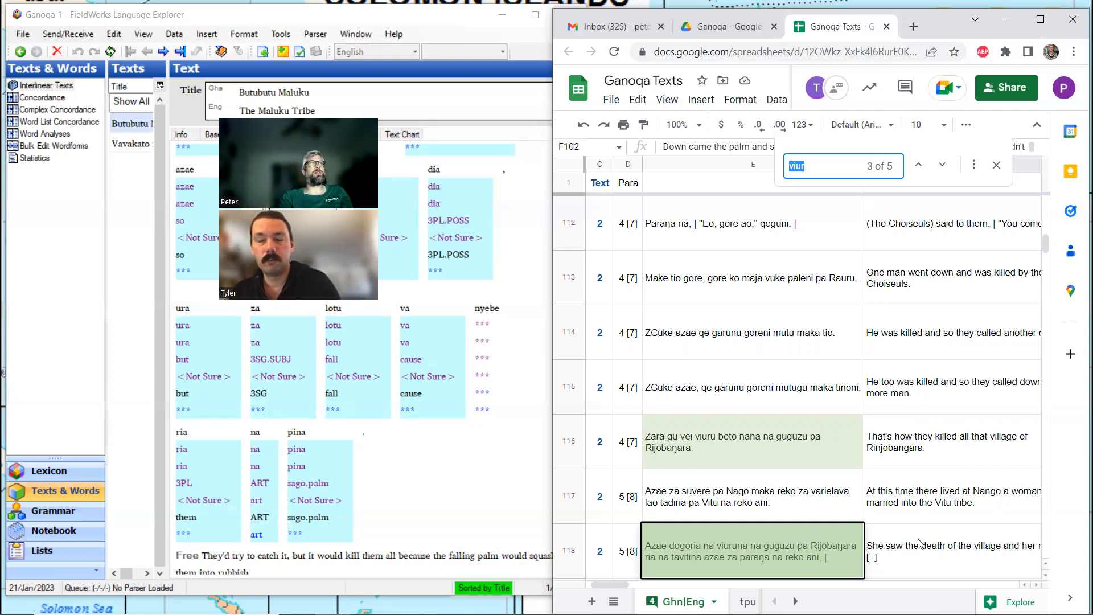
left_click(944, 165)
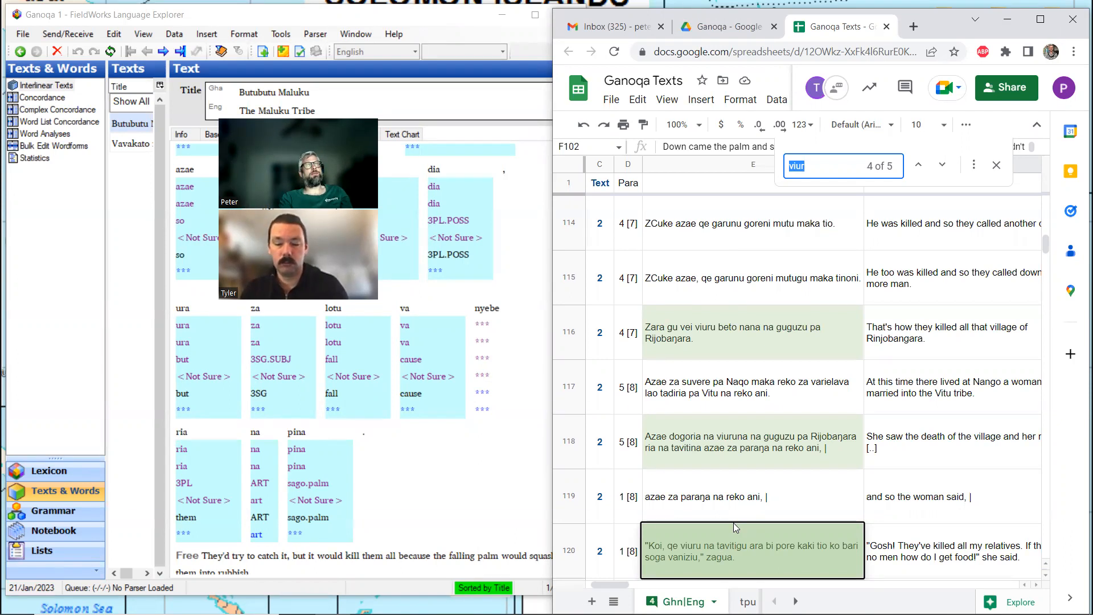
scroll(734, 523, "down", 1)
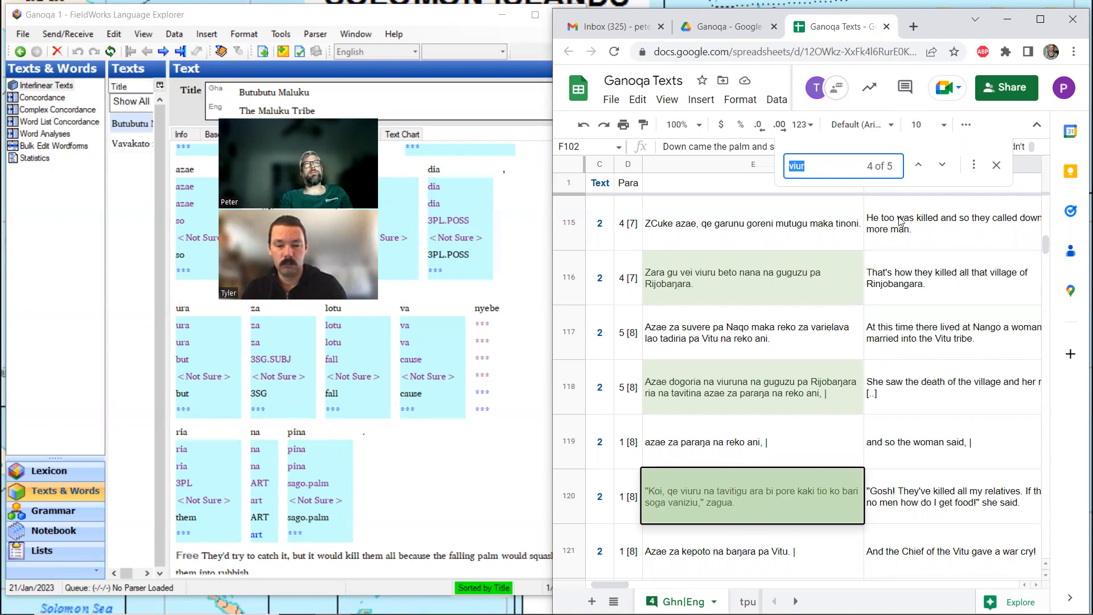
left_click(942, 164)
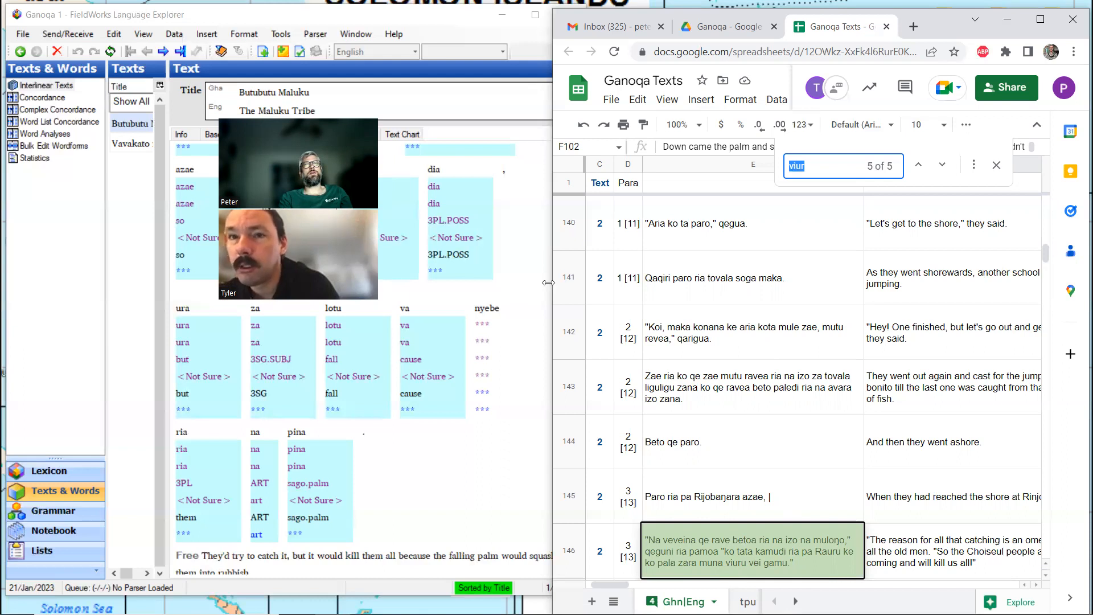
left_click_drag(548, 283, 511, 282)
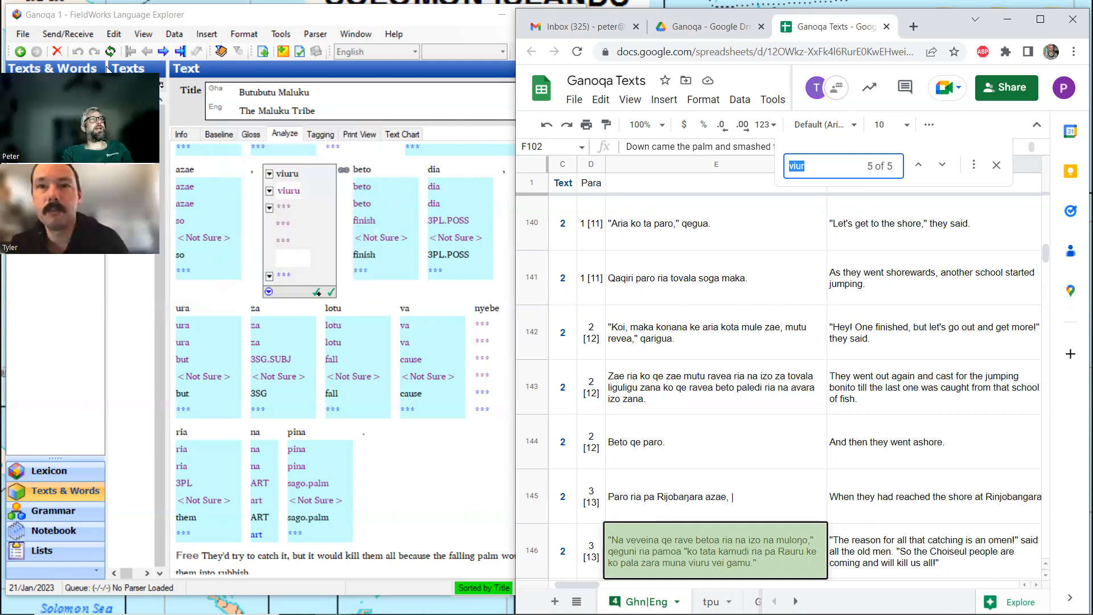
- Create a new lexical entry for the stem viuru in line 5.8 with the gloss "kill"
left_click(271, 209)
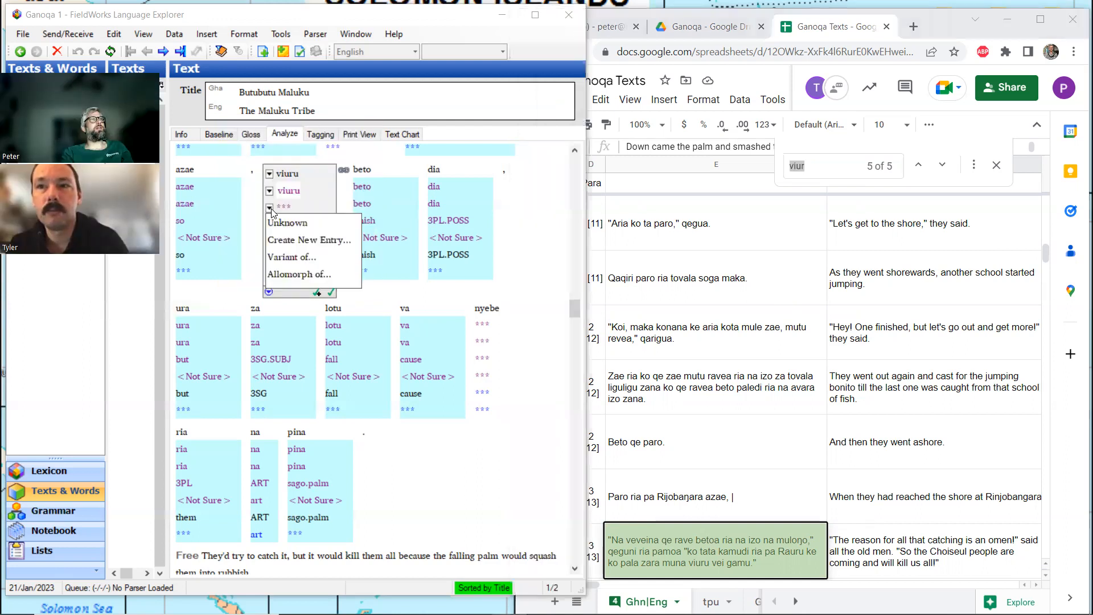
left_click(286, 239)
type("kill")
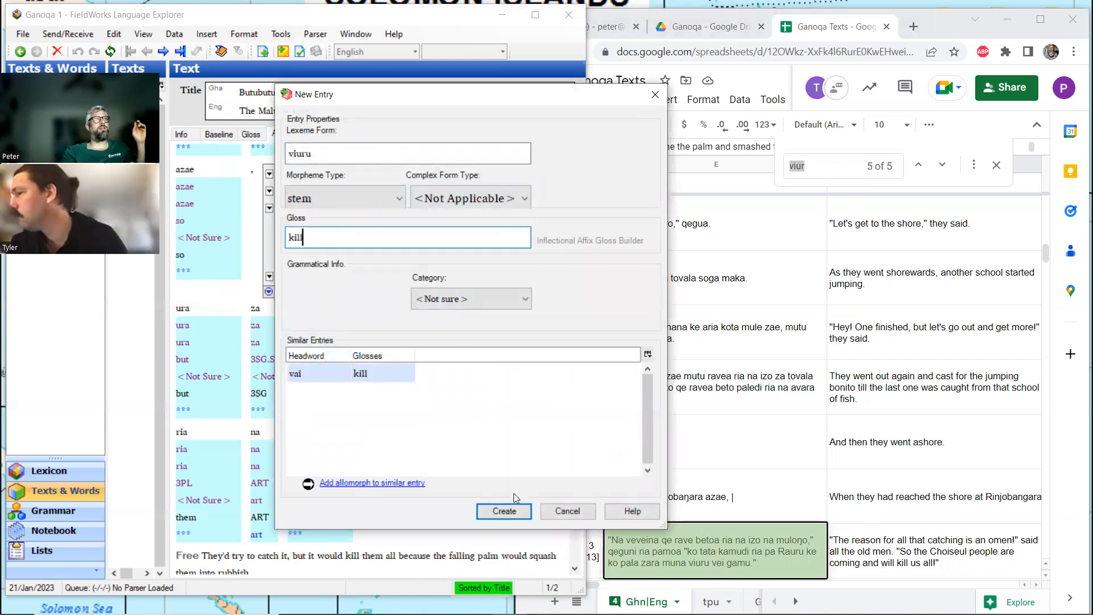
left_click(504, 510)
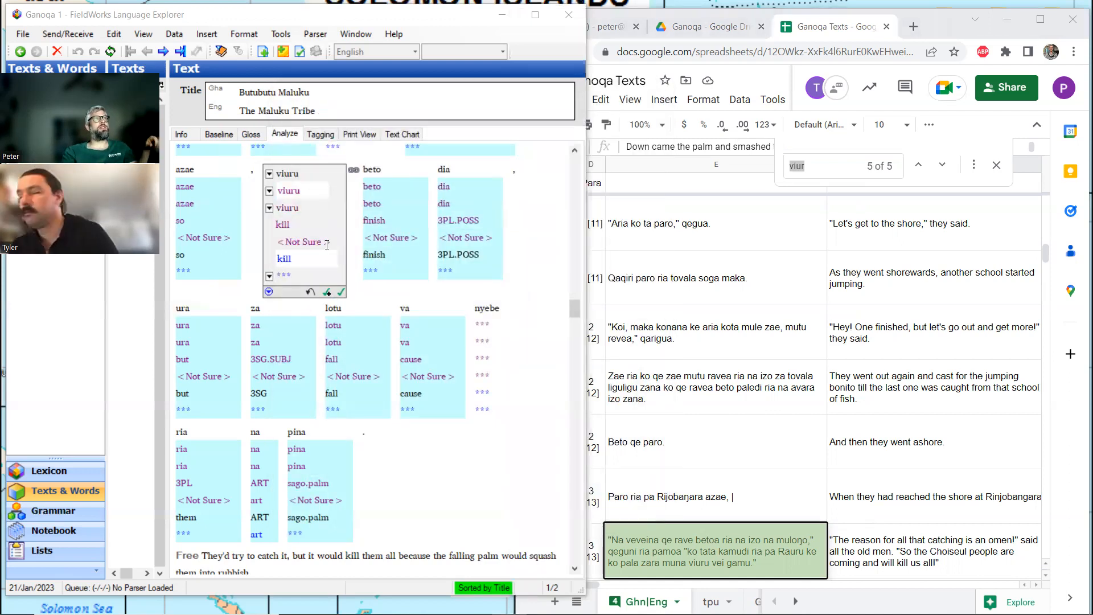
- Open the viuru entry in the lexicon and enter the definition "kill, death, not the same semantics as vai"
left_click(286, 202, "ctrl")
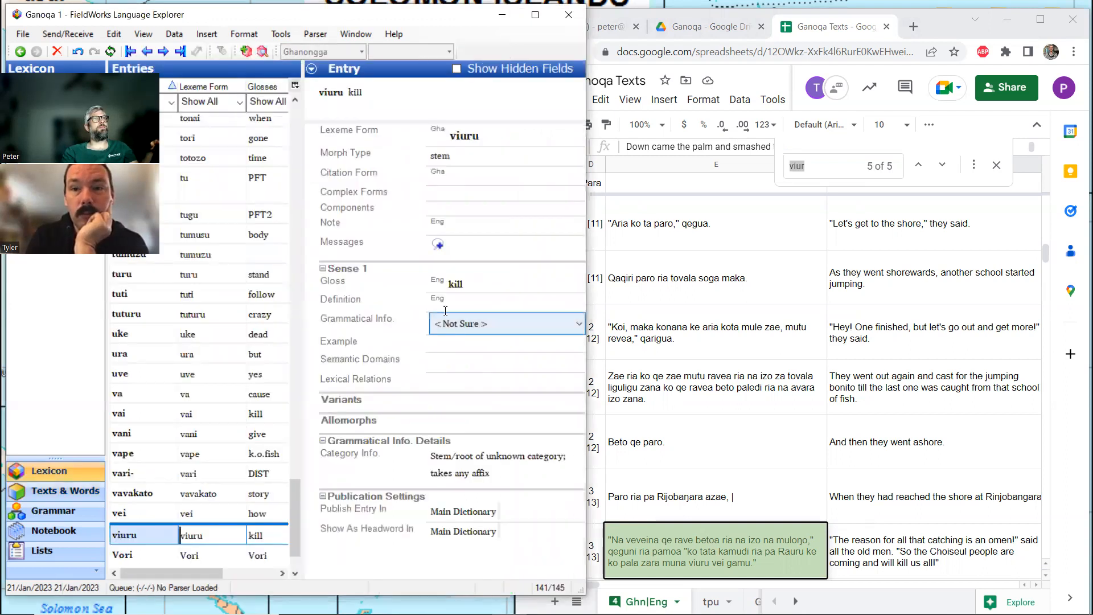
left_click(451, 299)
type("kill, death")
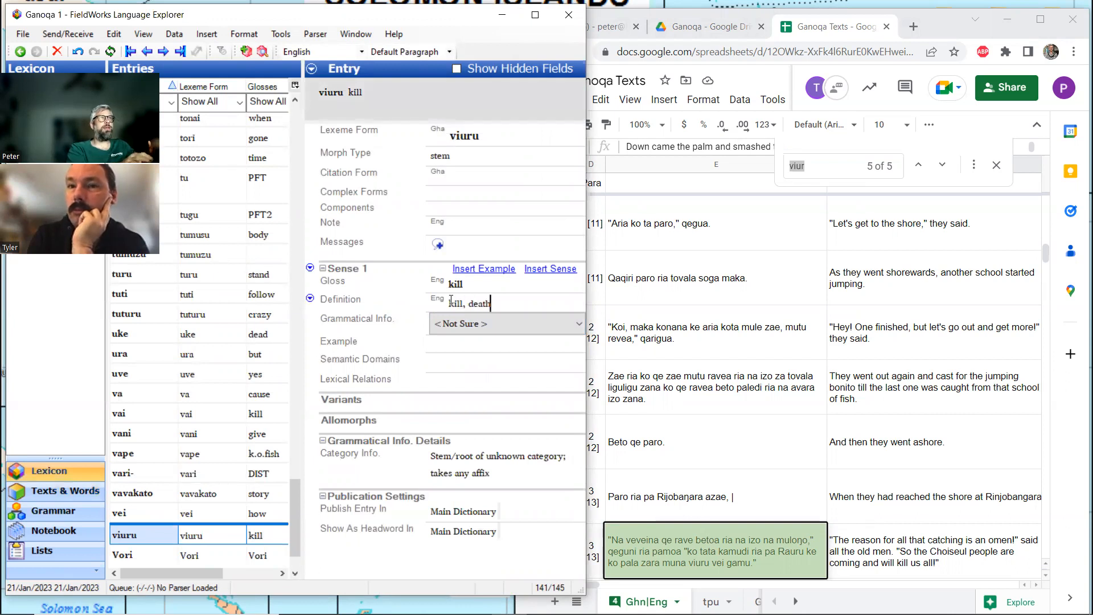
type(", not the s")
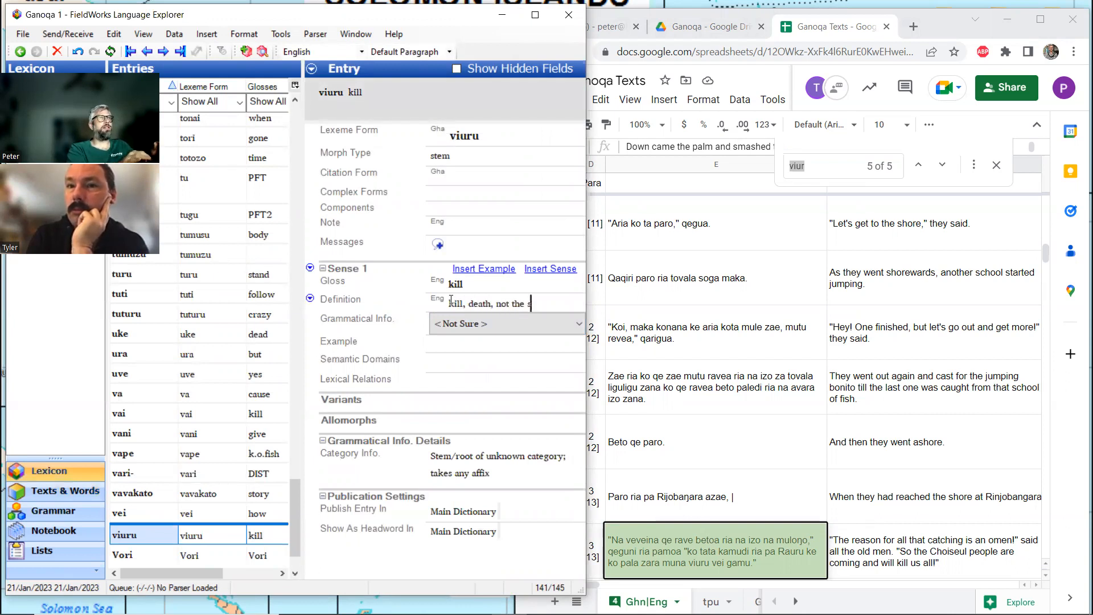
type("ame semantics")
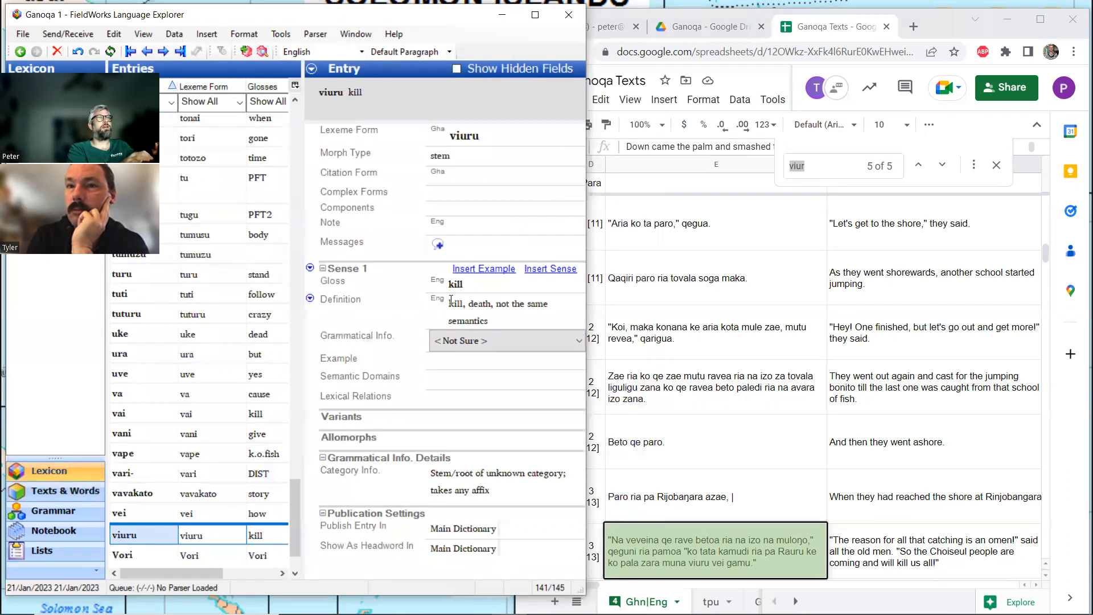
type(" as vai")
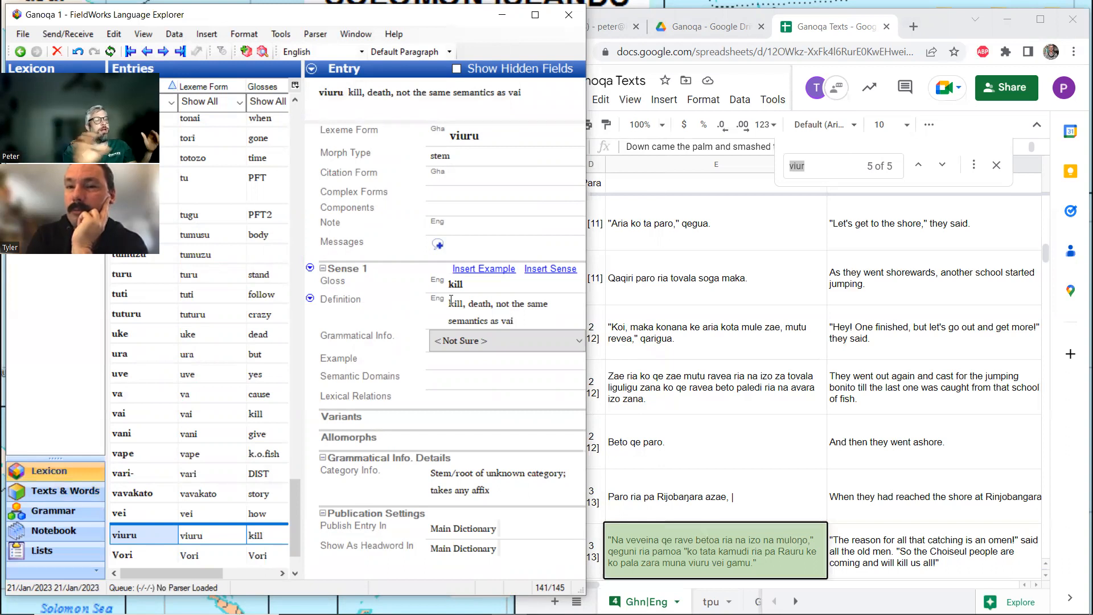
- Extend the definition of viuru with ", doesn't appear with object agreement"
type(", often")
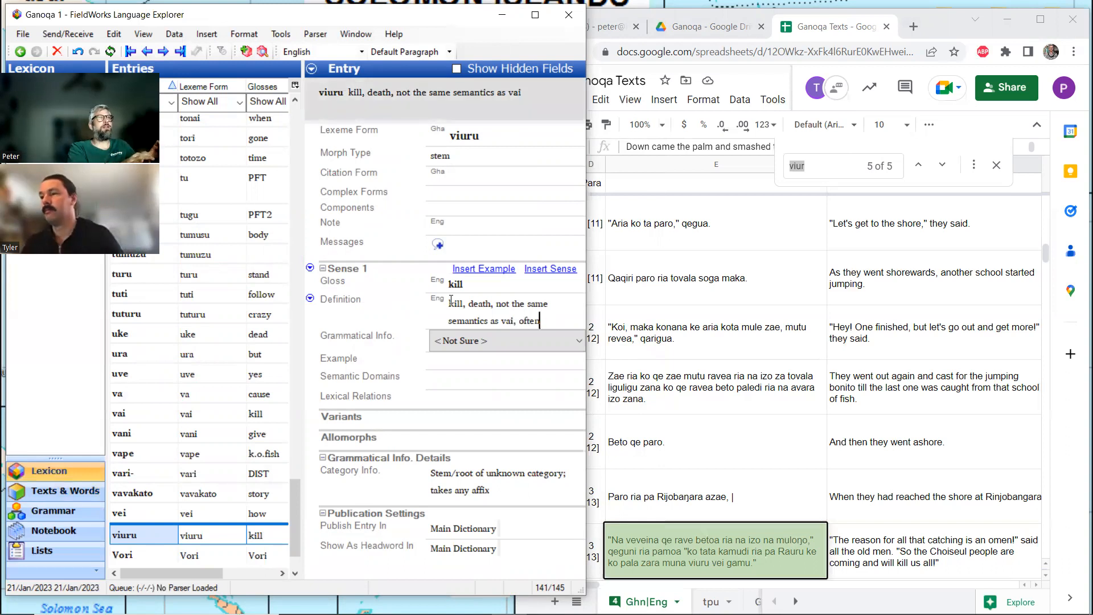
key("BackSpace")
key("BackSpace")
key("BackSpace")
key("BackSpace")
key("BackSpace")
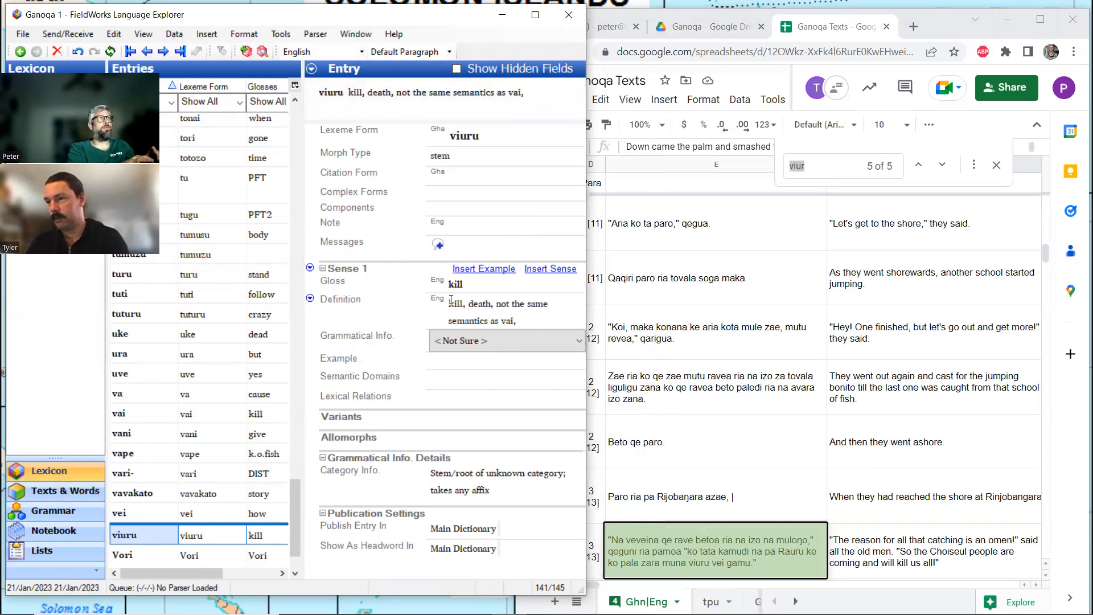
type("d")
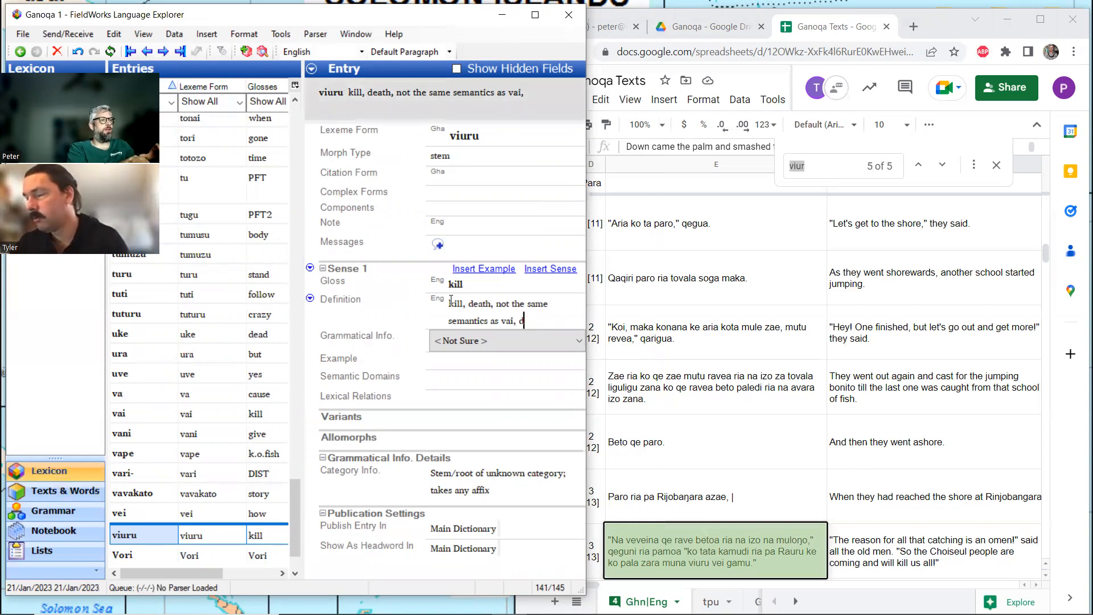
type("oesn't appe")
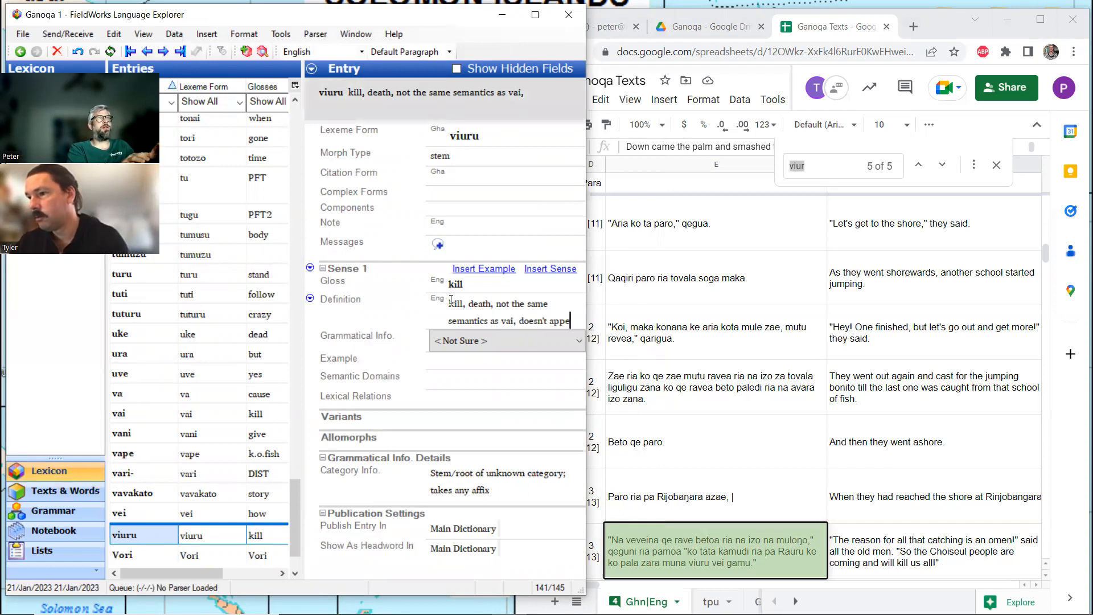
type("ar with obje")
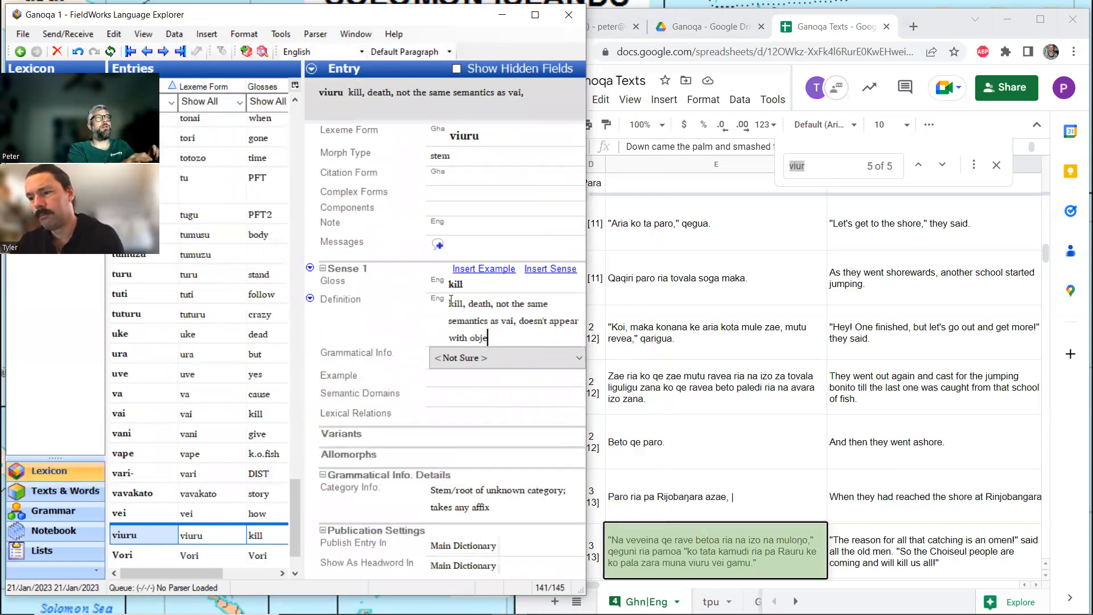
type("ct agreement")
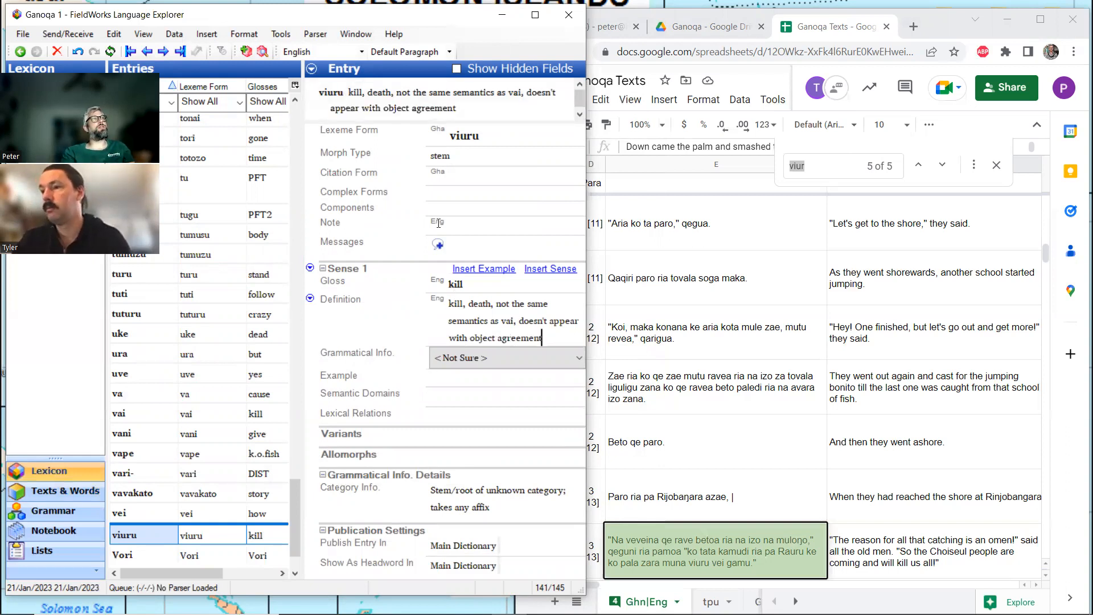
- Move "doesn't appear with object agreement" from the definition of viuru to the entry's note, and remove the definition's trailing comma
left_click(542, 337)
left_click_drag(542, 338, 521, 317)
key("ctrl+c")
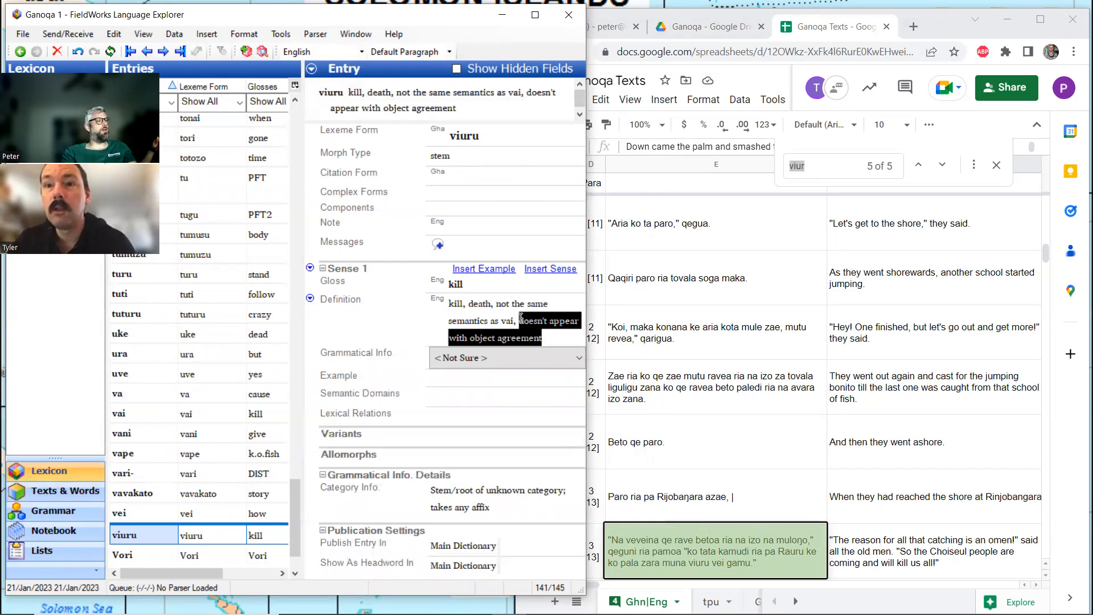
key("BackSpace")
left_click(458, 228)
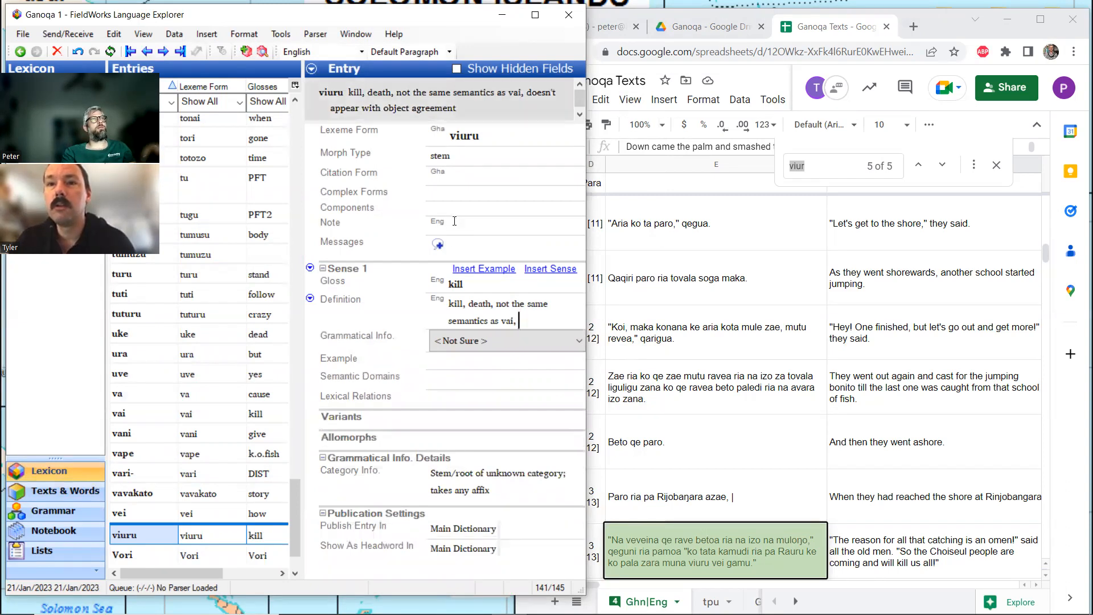
key("ctrl+v")
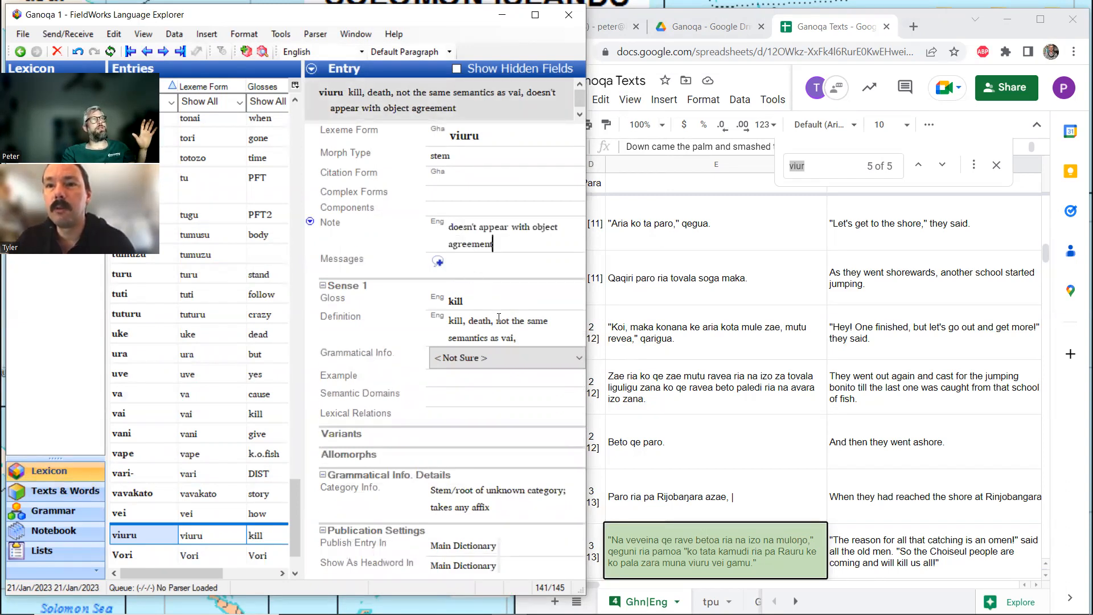
key("BackSpace")
key("BackSpace")
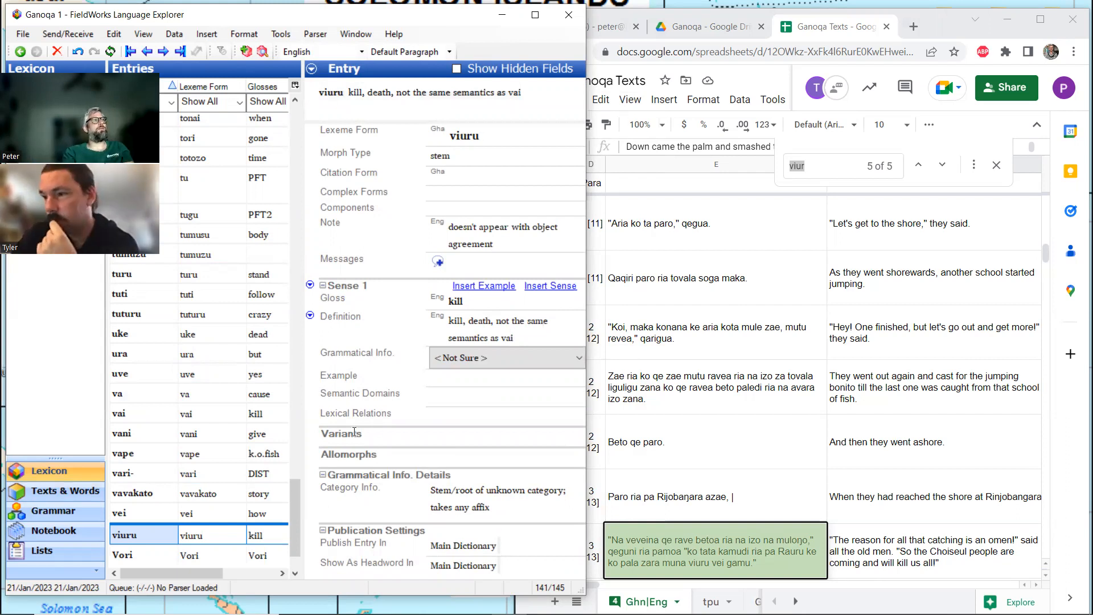
- Return to the text and create a new lexical entry for the stem nyebe in line 5.8 with the gloss "squish"
left_click(82, 491)
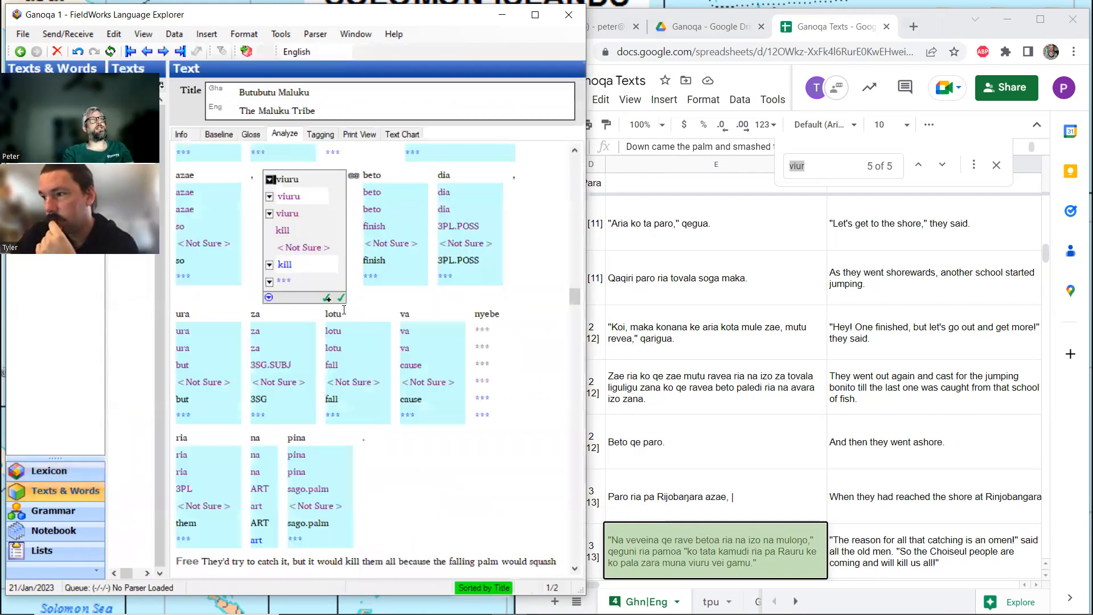
left_click(251, 134)
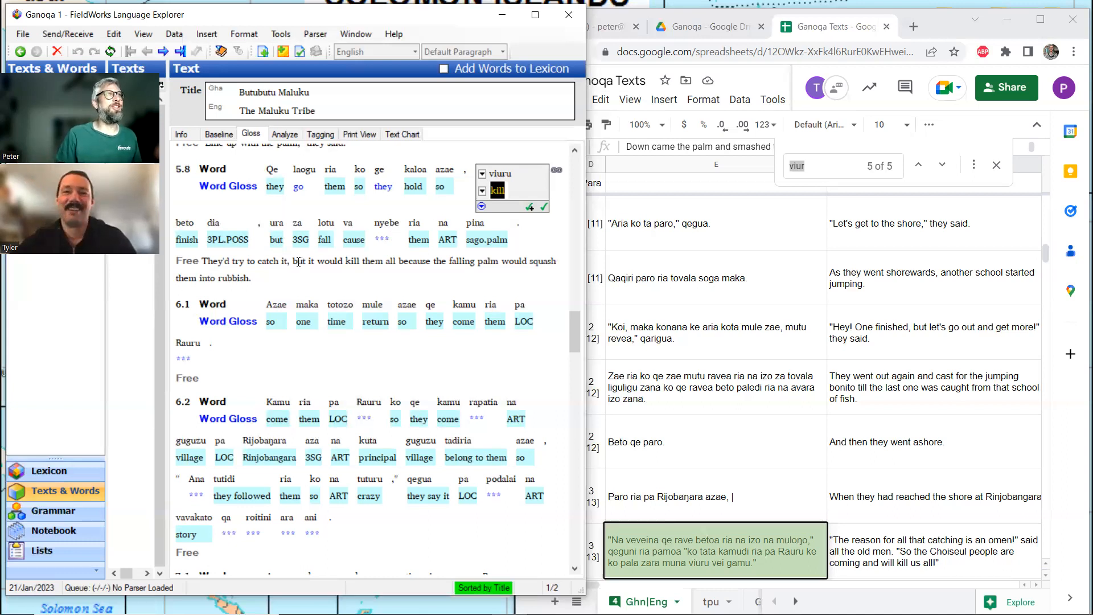
left_click(258, 277)
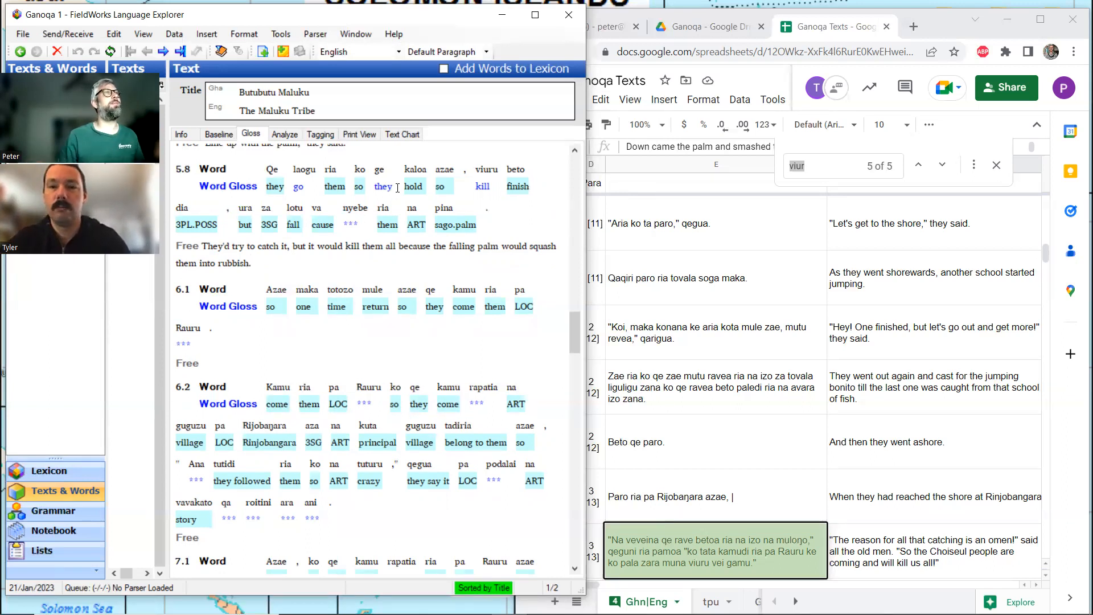
left_click(353, 225)
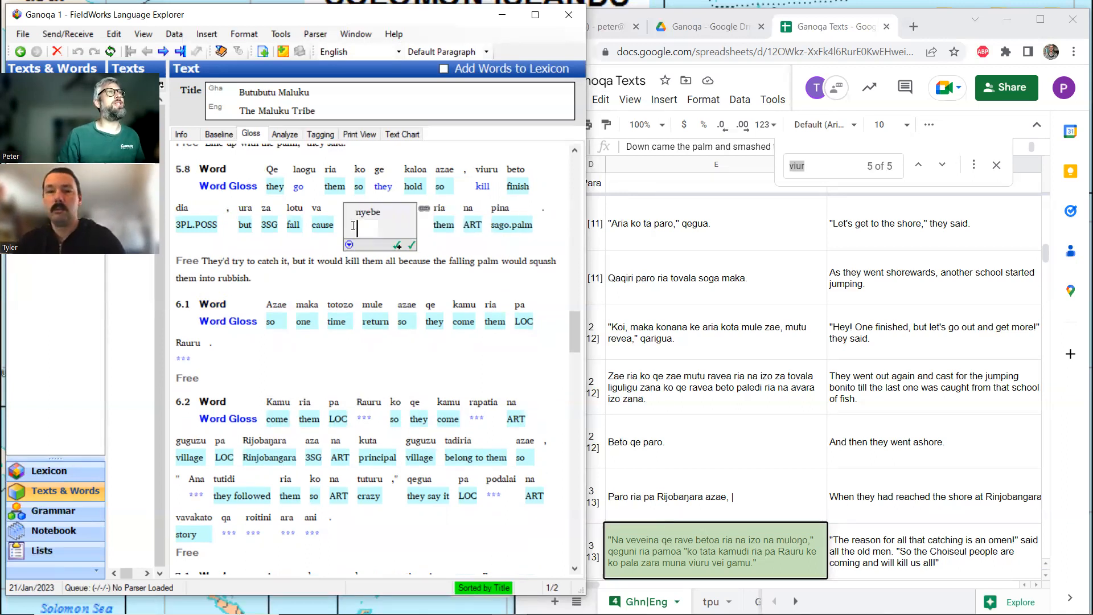
left_click(289, 135)
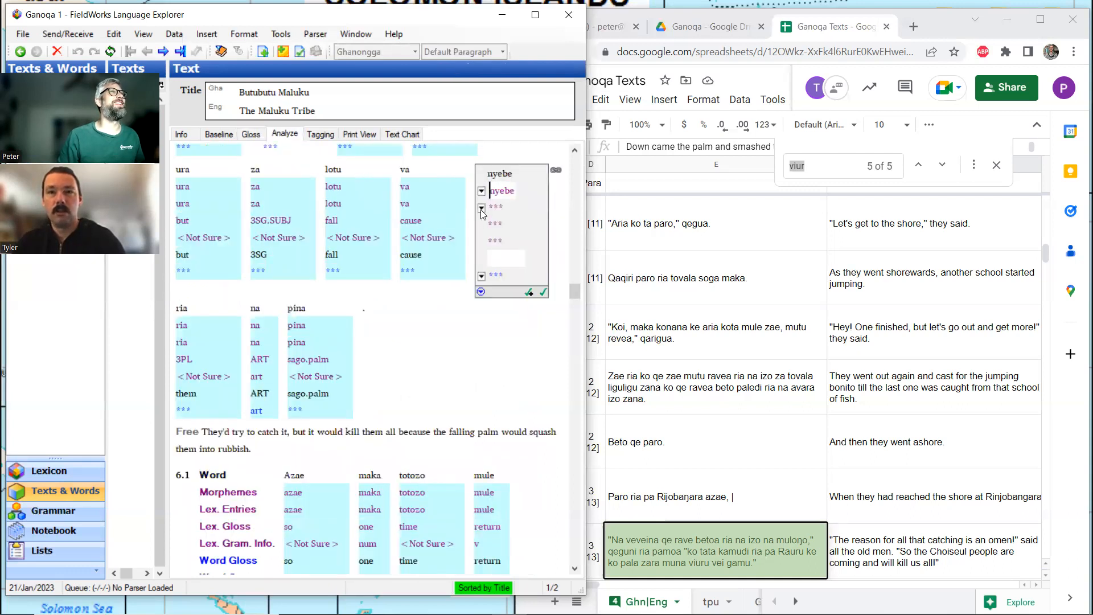
left_click(481, 208)
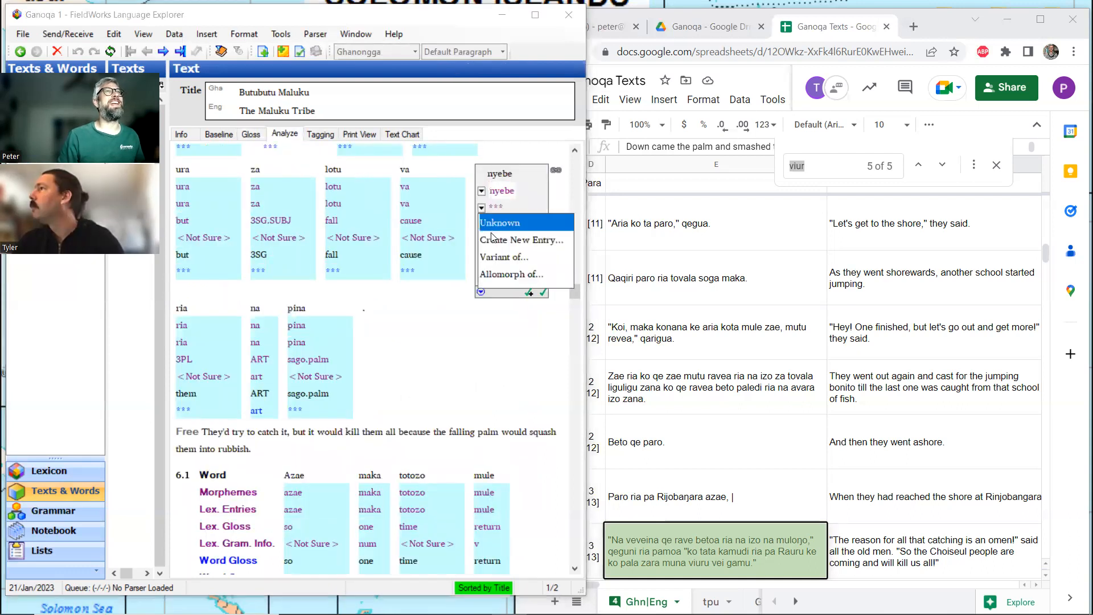
left_click(492, 242)
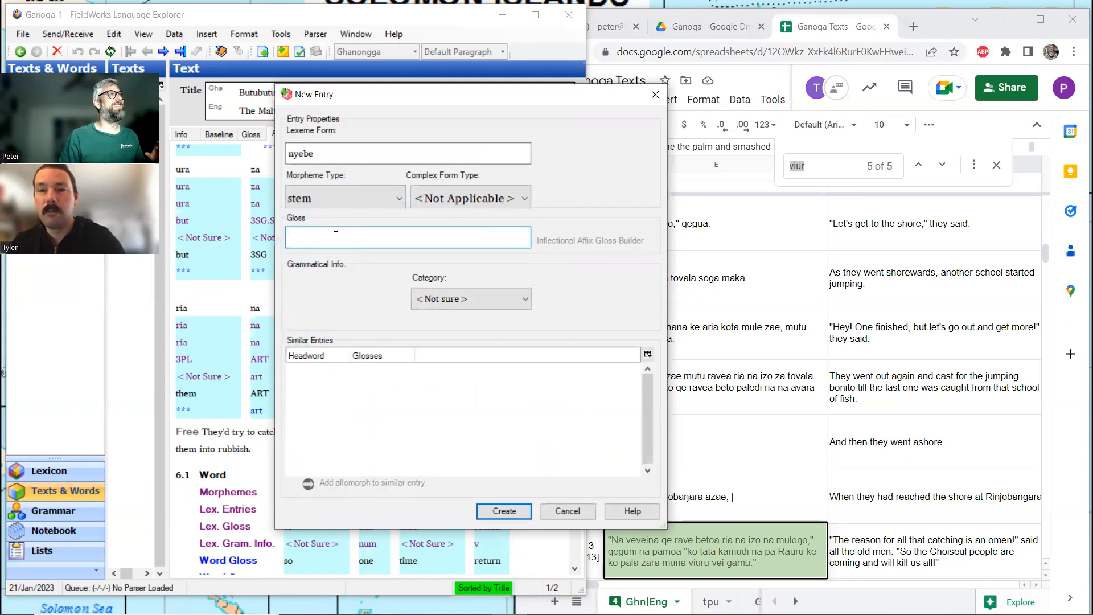
type("squish")
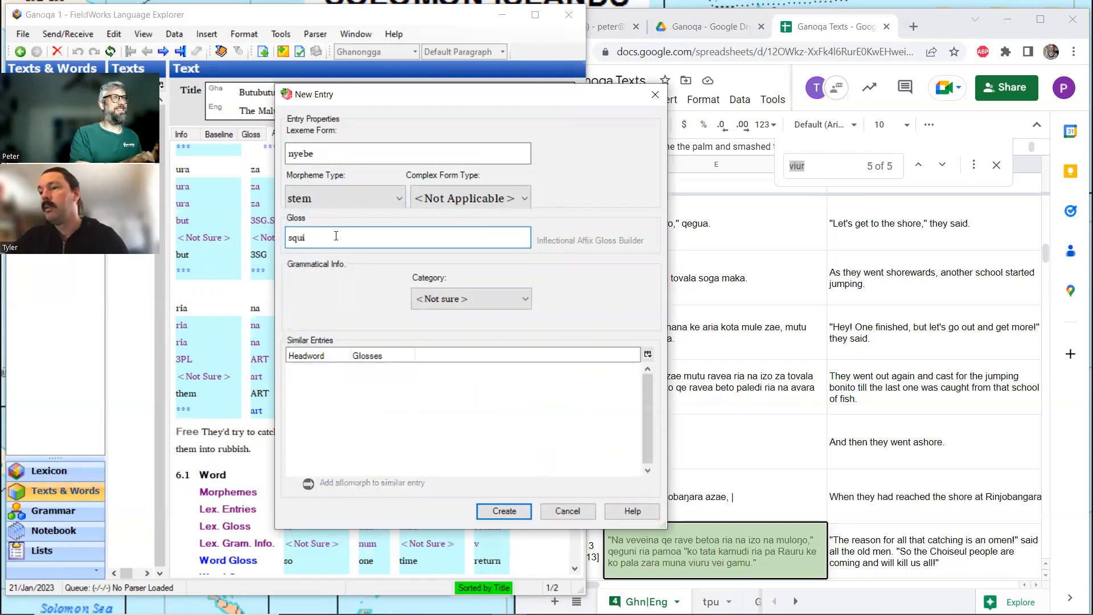
left_click(495, 514)
- Join va and nyebe in line 5.8 into one phrase and set its word gloss to "squash"
left_click(251, 135)
scroll(341, 206, "up", 3)
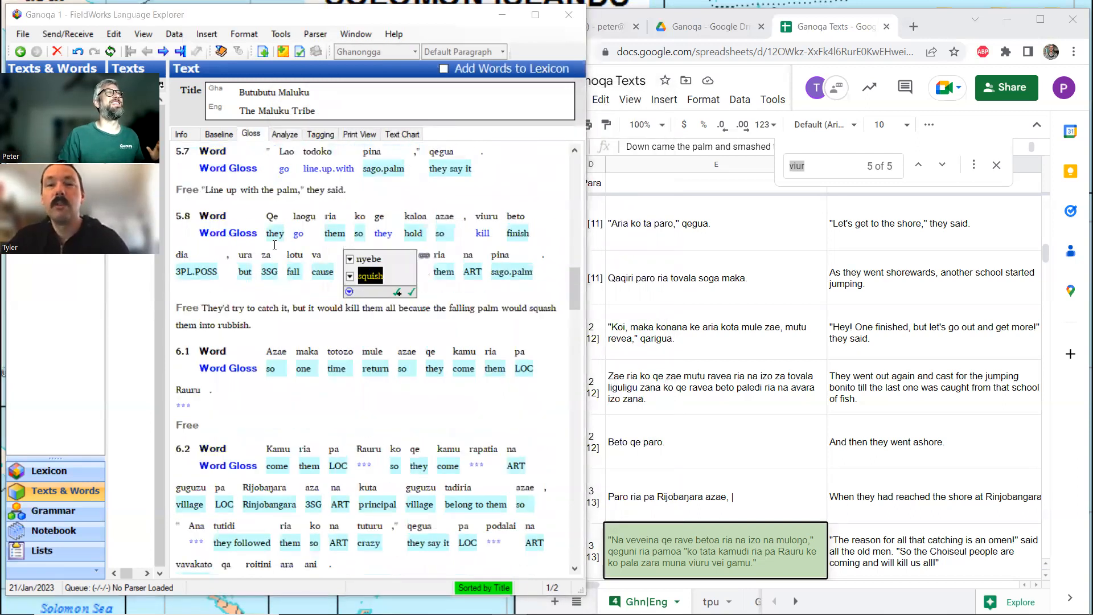
scroll(272, 252, "down", 3)
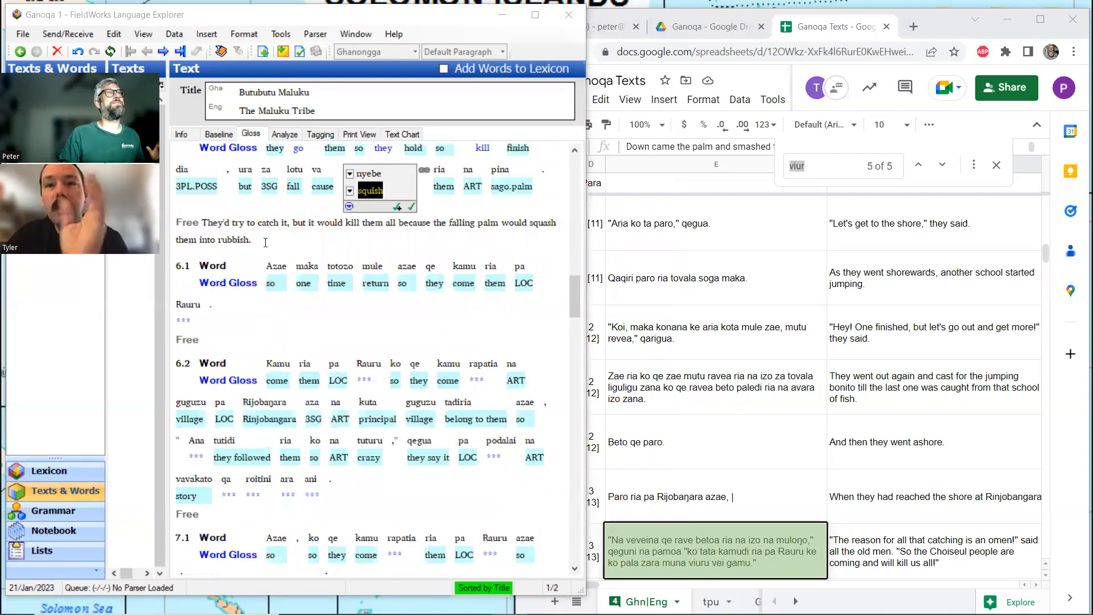
scroll(266, 240, "up", 3)
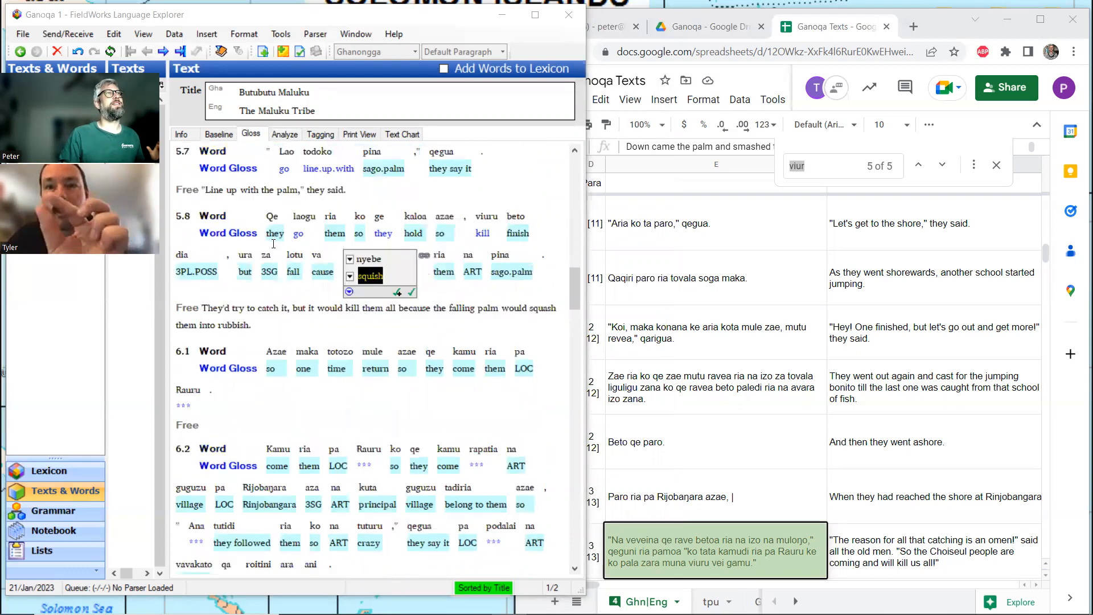
left_click(280, 139)
scroll(279, 203, "up", 3)
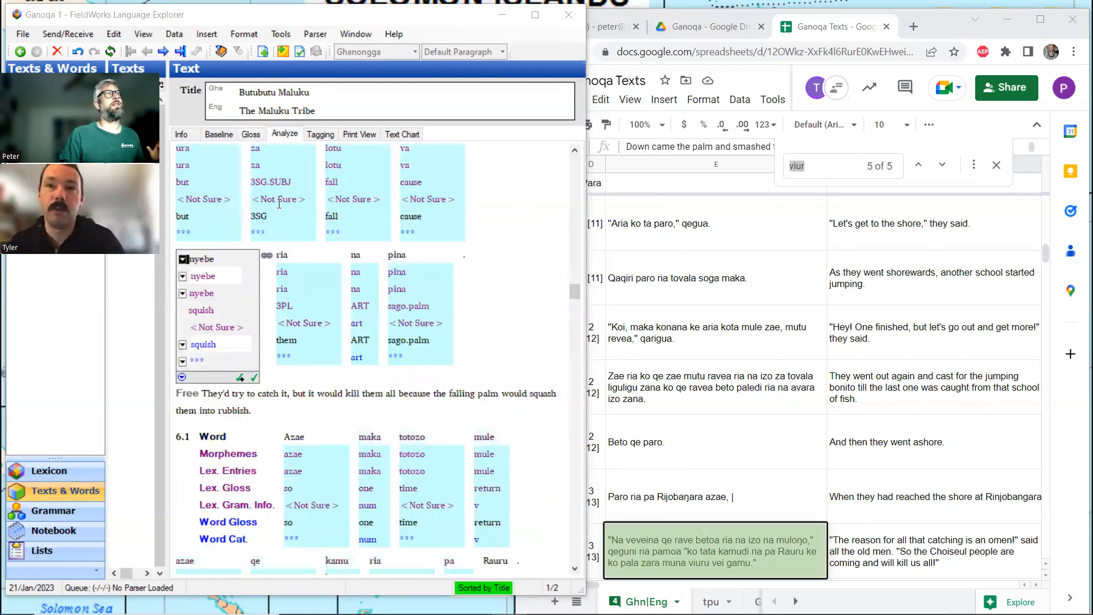
left_click(473, 190)
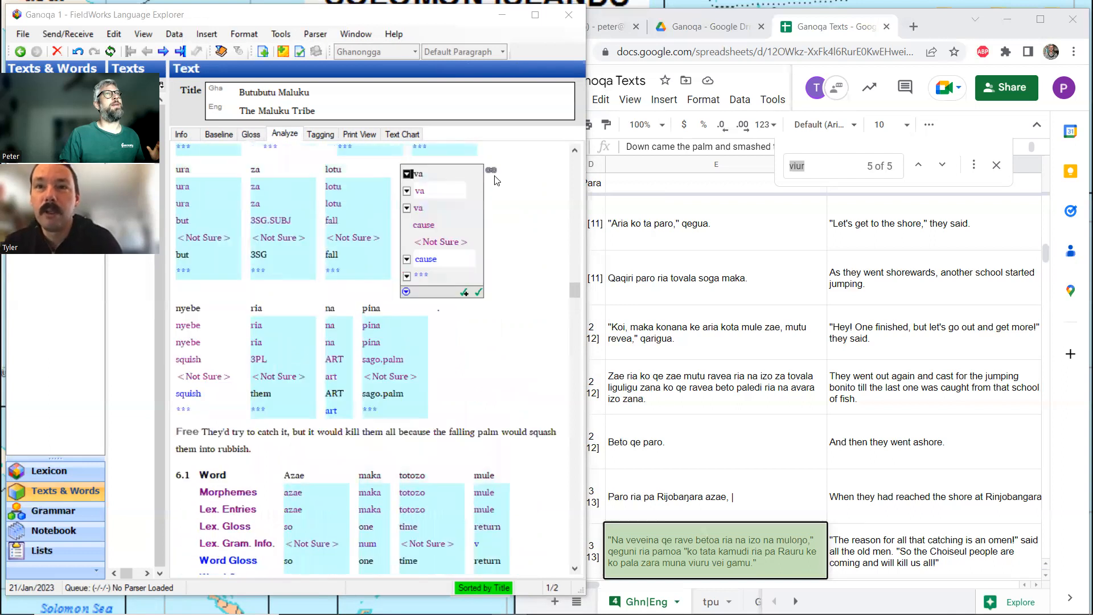
left_click(491, 171)
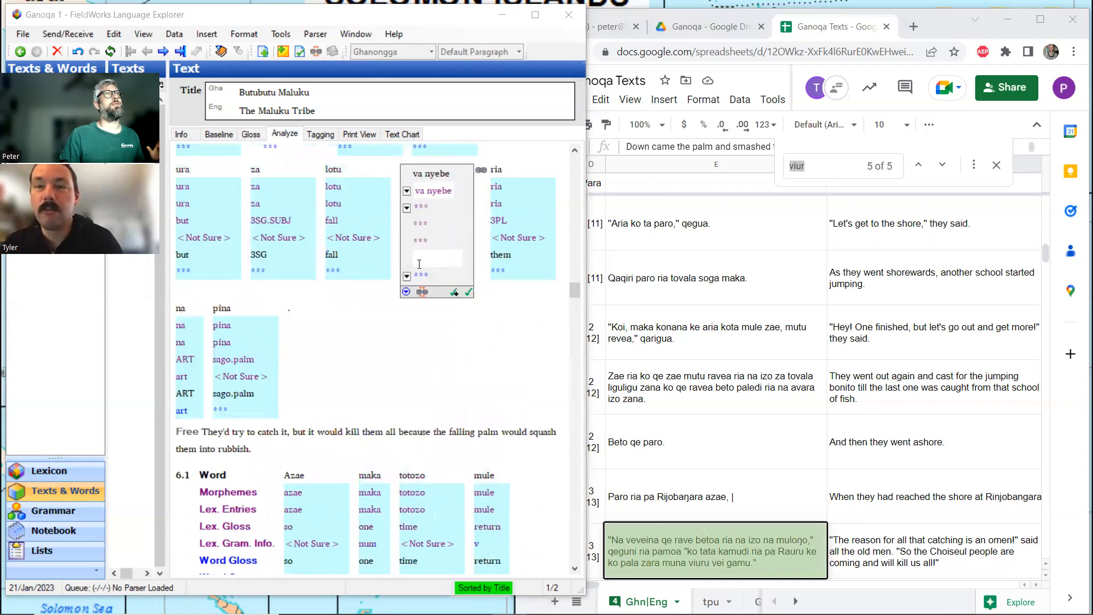
type("sq")
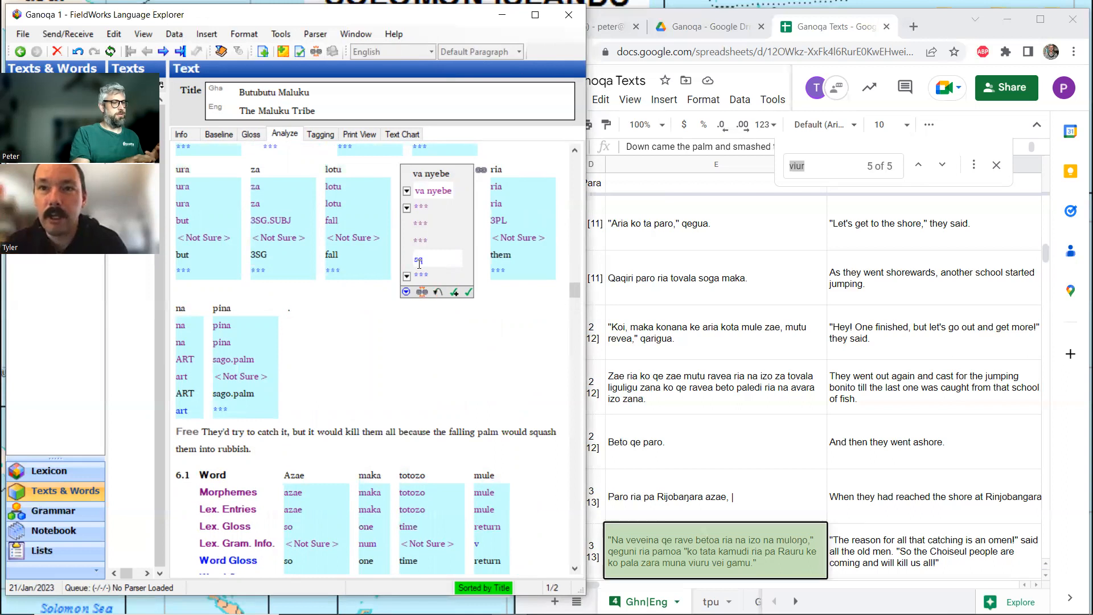
type("uash")
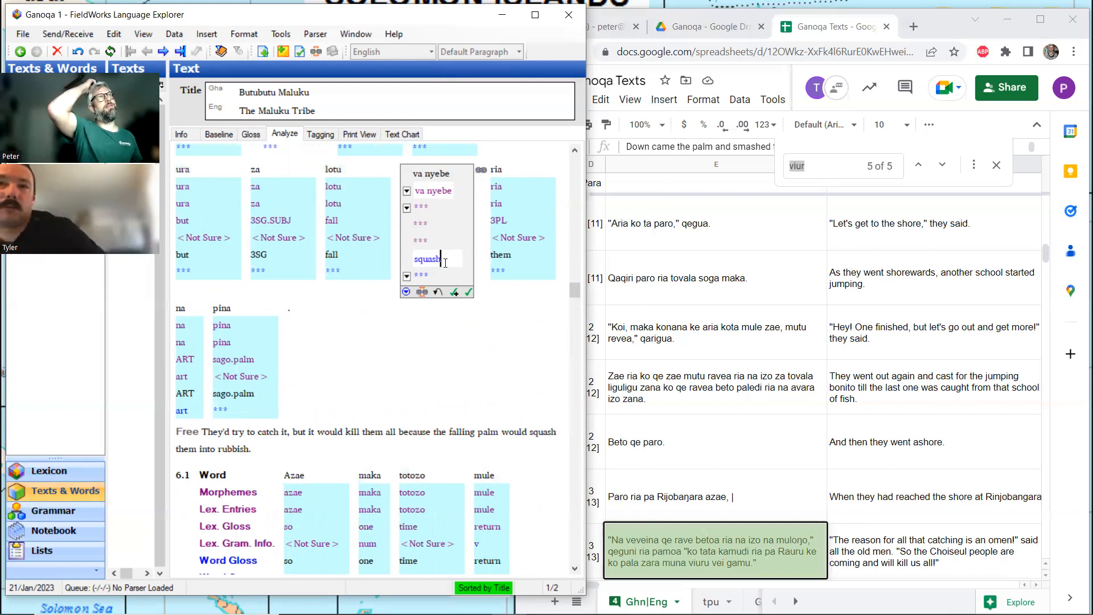
- Break the phrase va nyebe into the separate morphemes va and nyebe, and return to the word gloss view of line 5.8
left_click(428, 190)
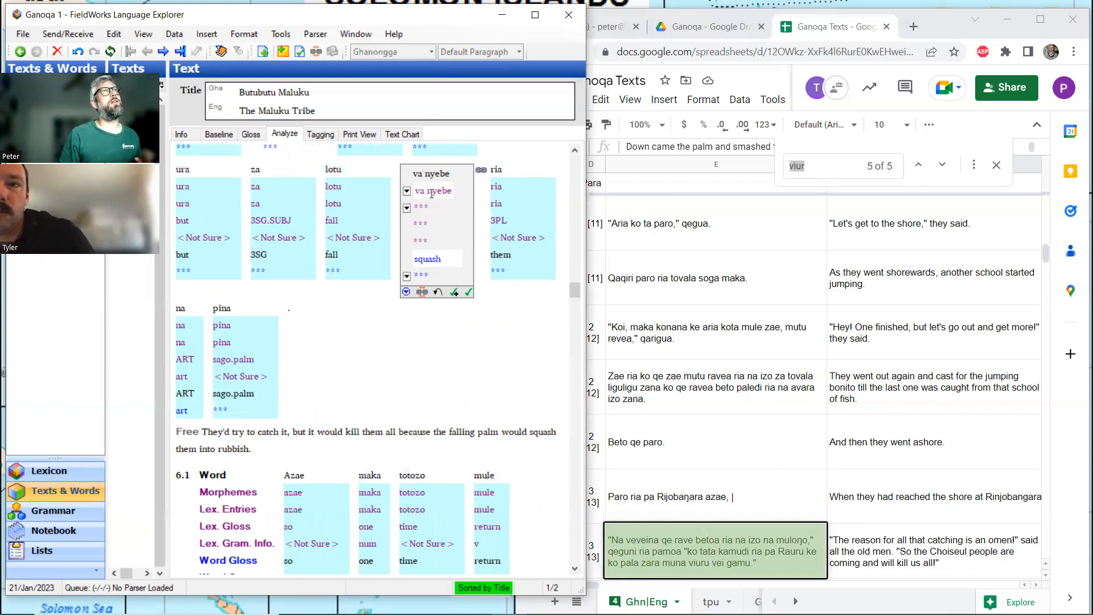
left_click(407, 207)
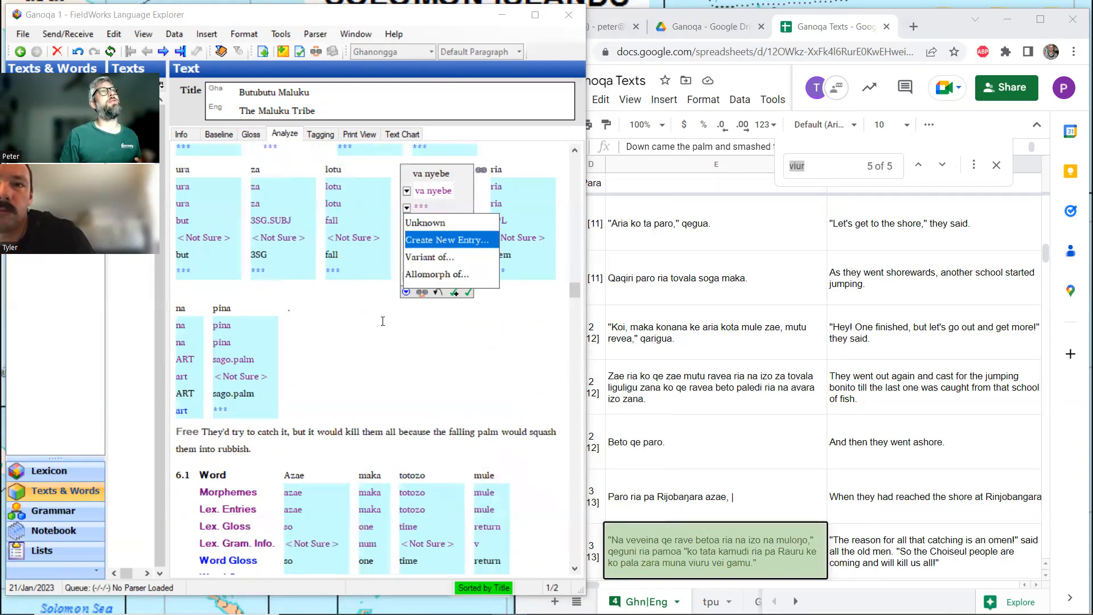
left_click(442, 240)
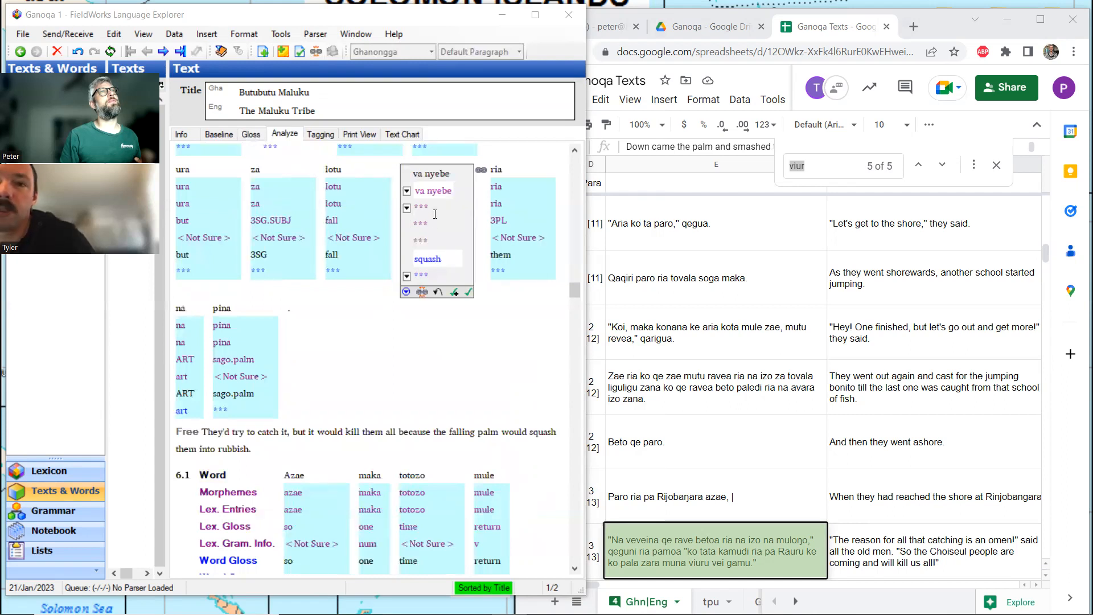
left_click(425, 192)
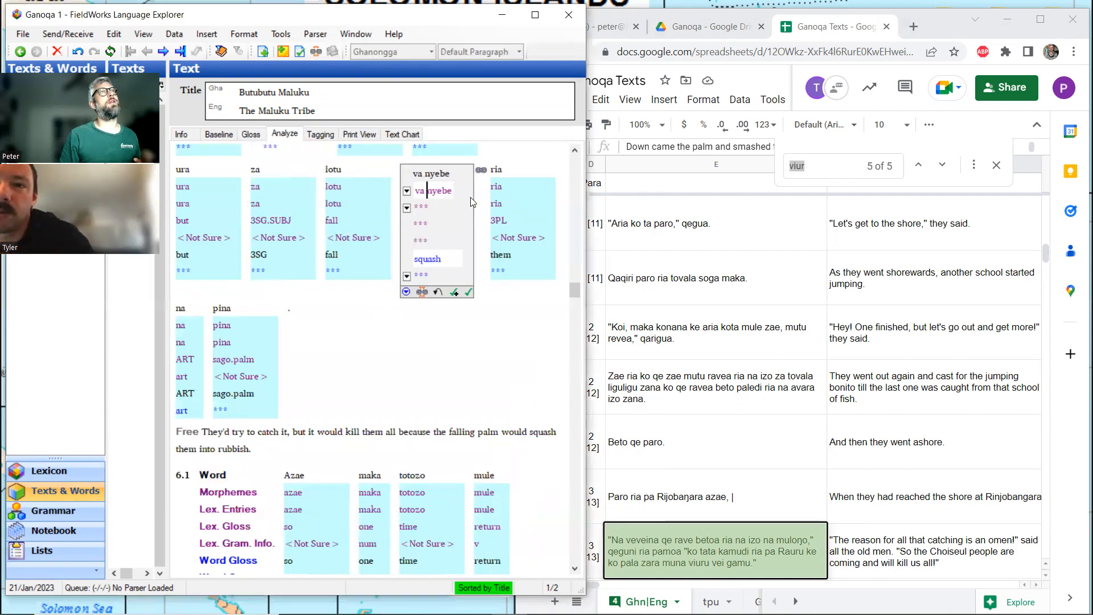
key("space")
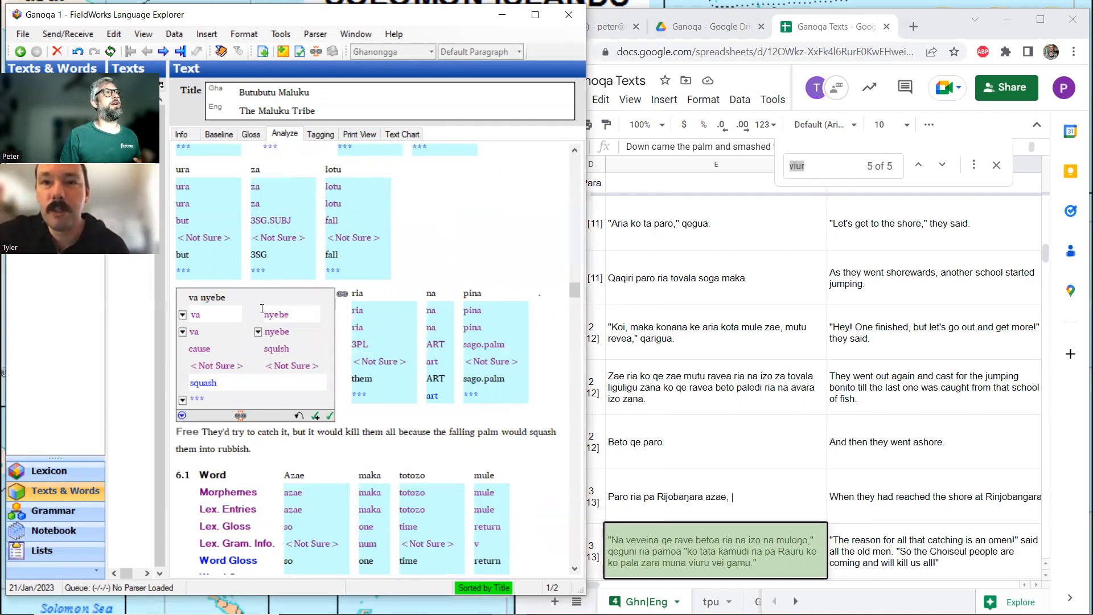
left_click(254, 136)
scroll(274, 265, "up", 3)
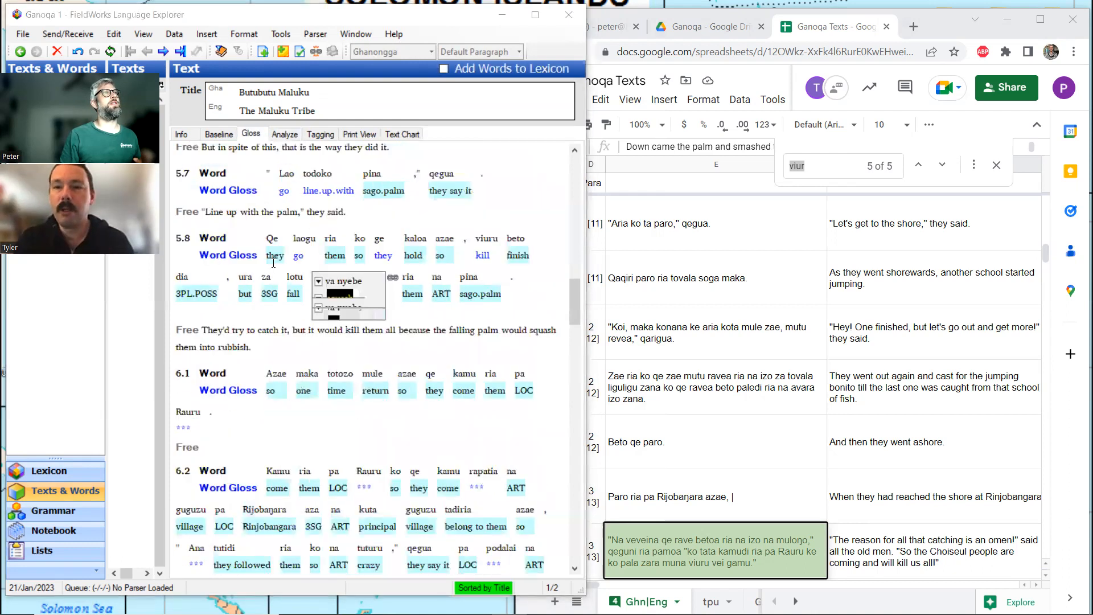
scroll(264, 269, "down", 3)
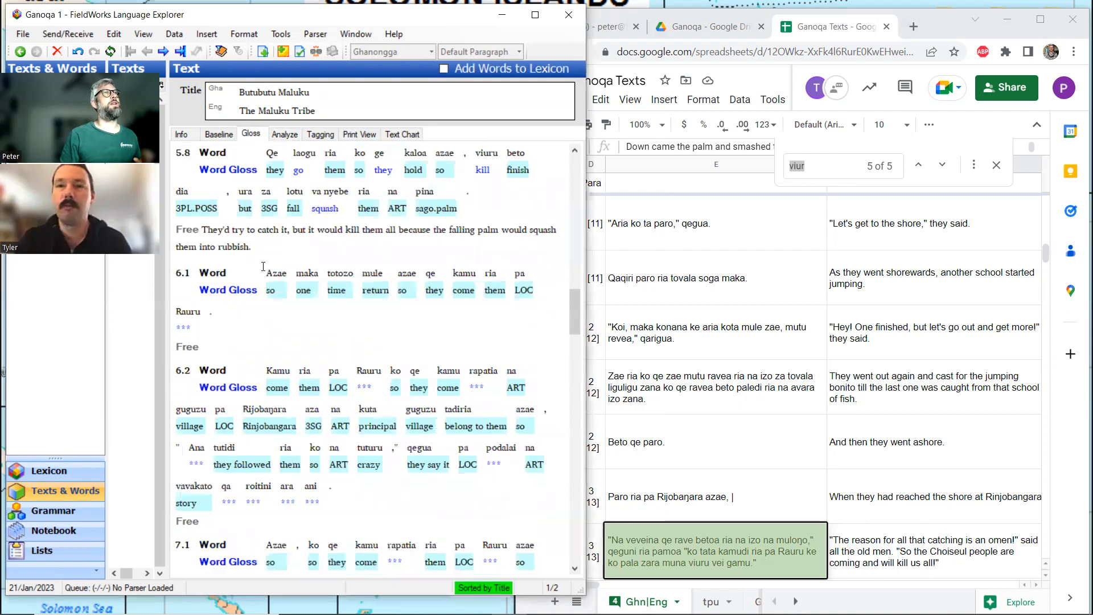
scroll(263, 266, "up", 6)
scroll(262, 297, "down", 3)
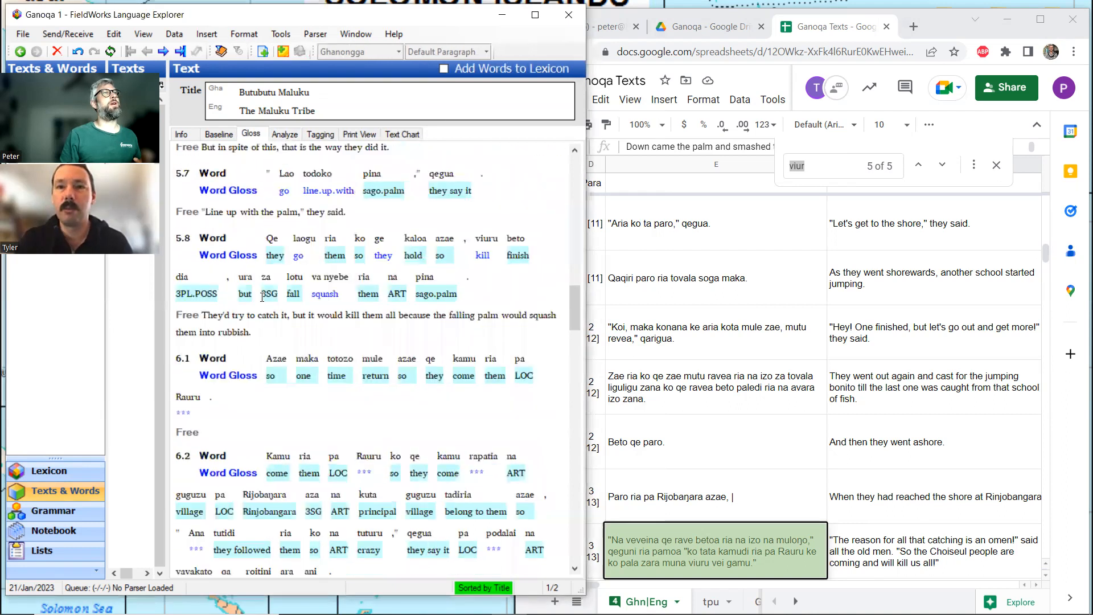
left_click(262, 327)
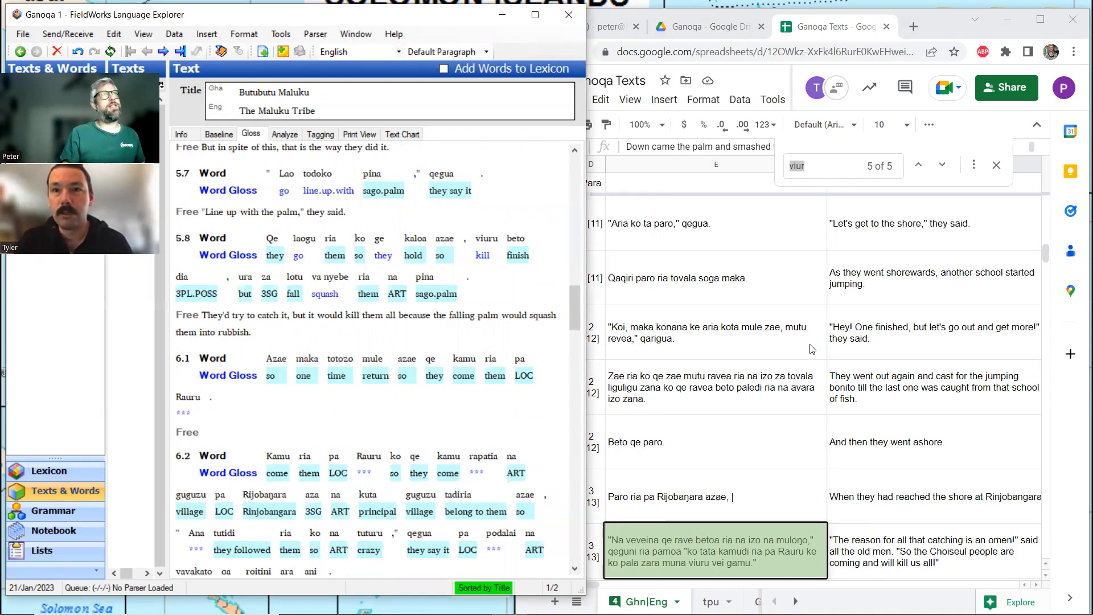
- Copy the English translation in cell F106 of the Ganoqa Texts spreadsheet into line 6.1's free translation in FieldWorks
left_click(813, 367)
left_click(813, 368)
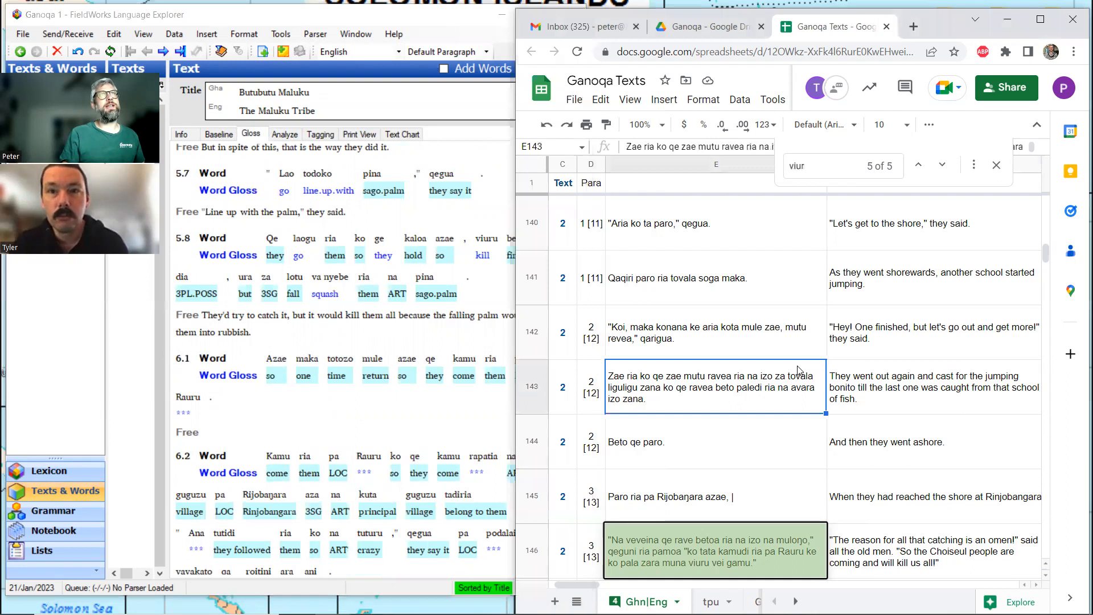
scroll(799, 369, "up", 8)
scroll(799, 369, "up", 8)
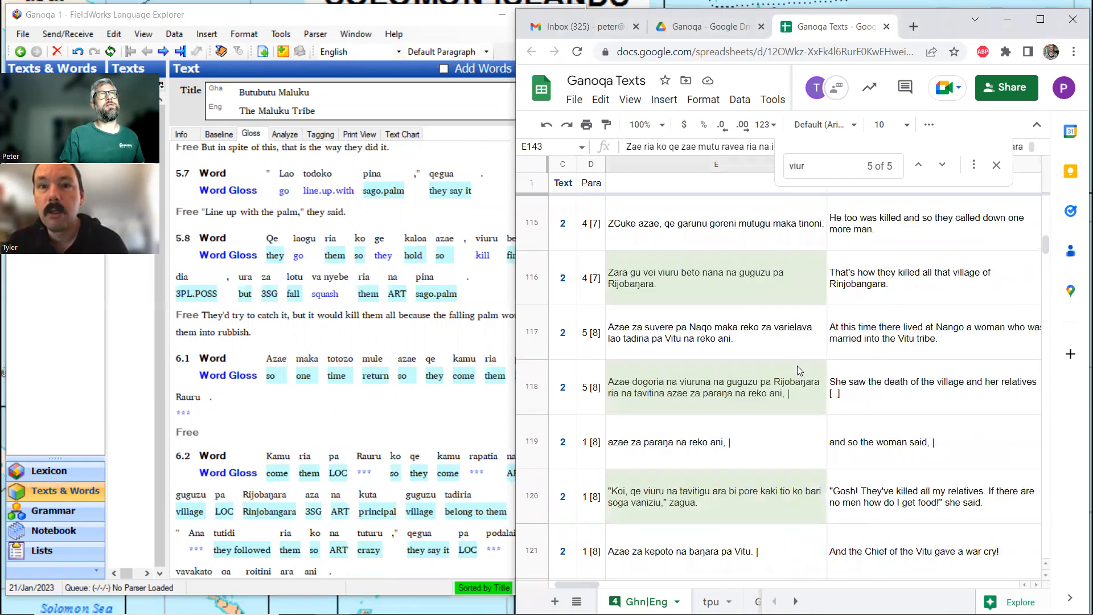
scroll(799, 369, "up", 1)
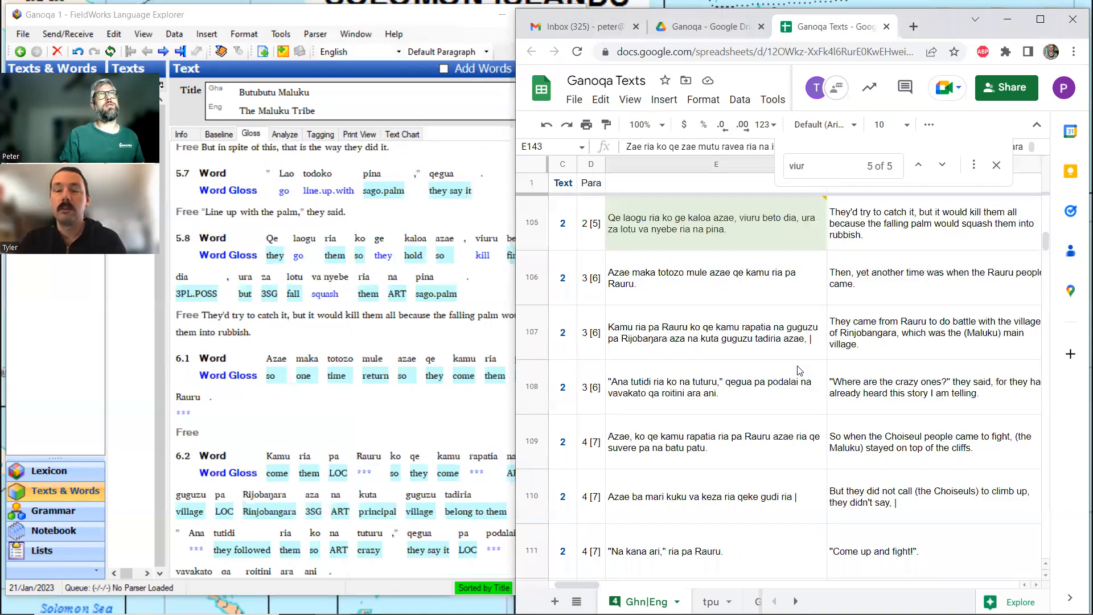
left_click(861, 277)
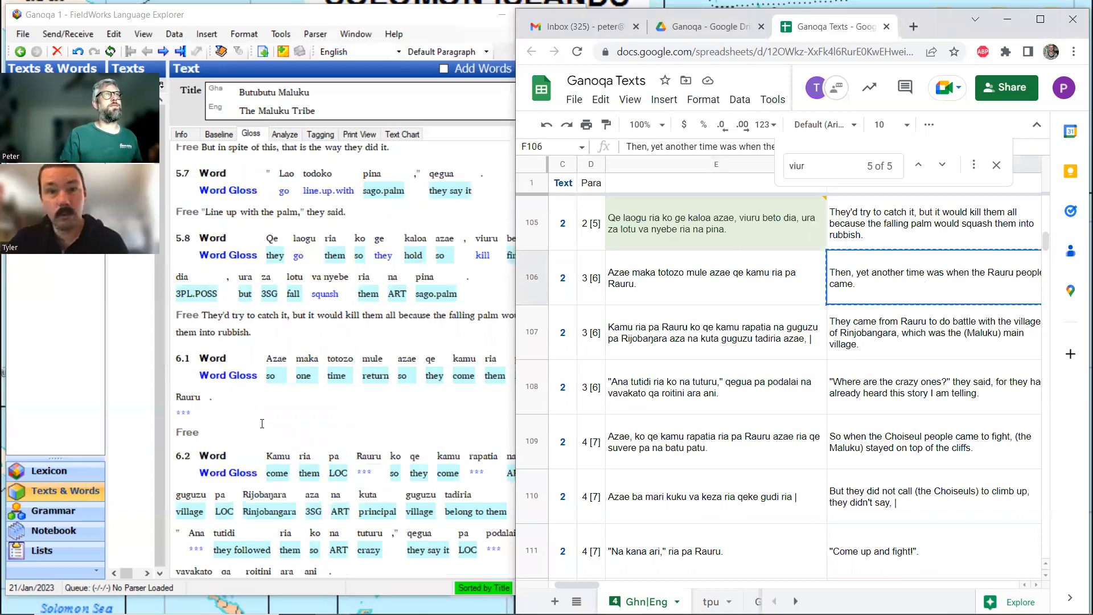
left_click(248, 434)
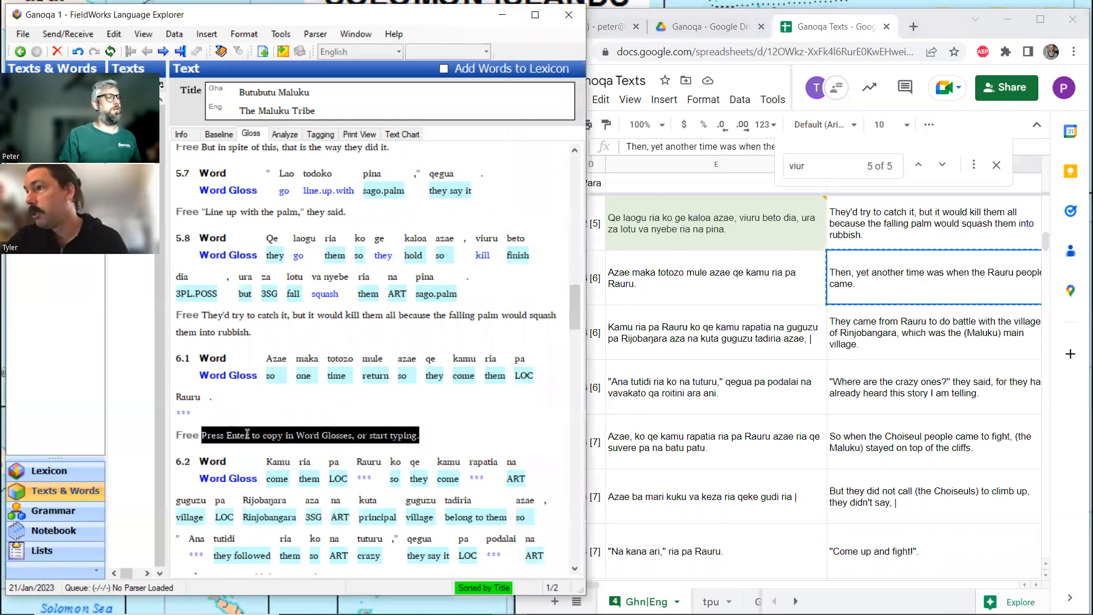
type("Then, yet another time was when the Rauru people came.")
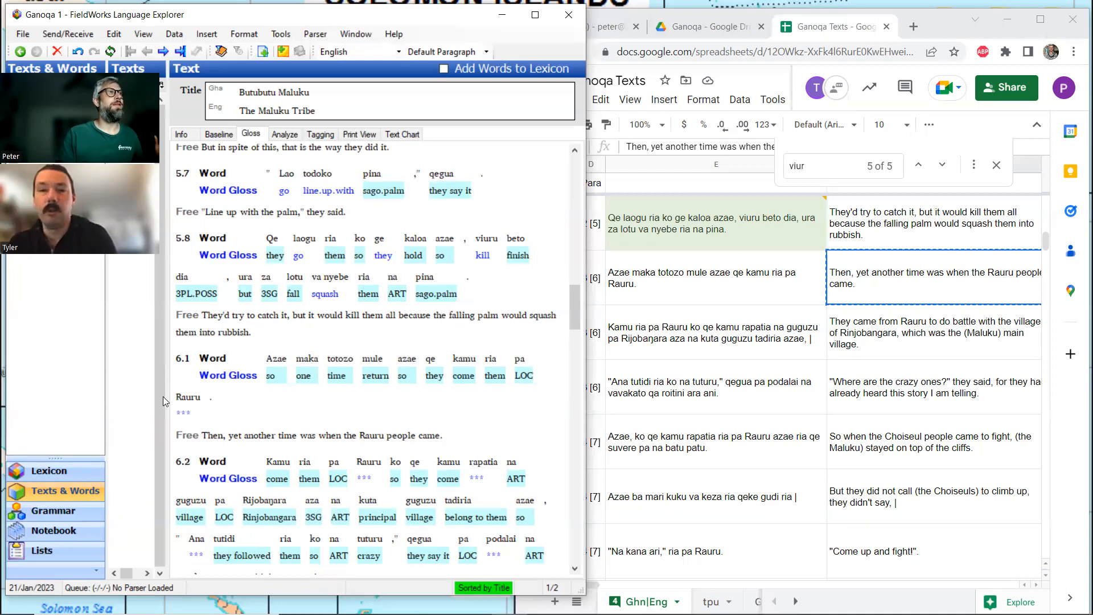
- Start a new lexicon entry for the word Rauru in line 6.1's analysis, with the gloss Choiseul
left_click(189, 397)
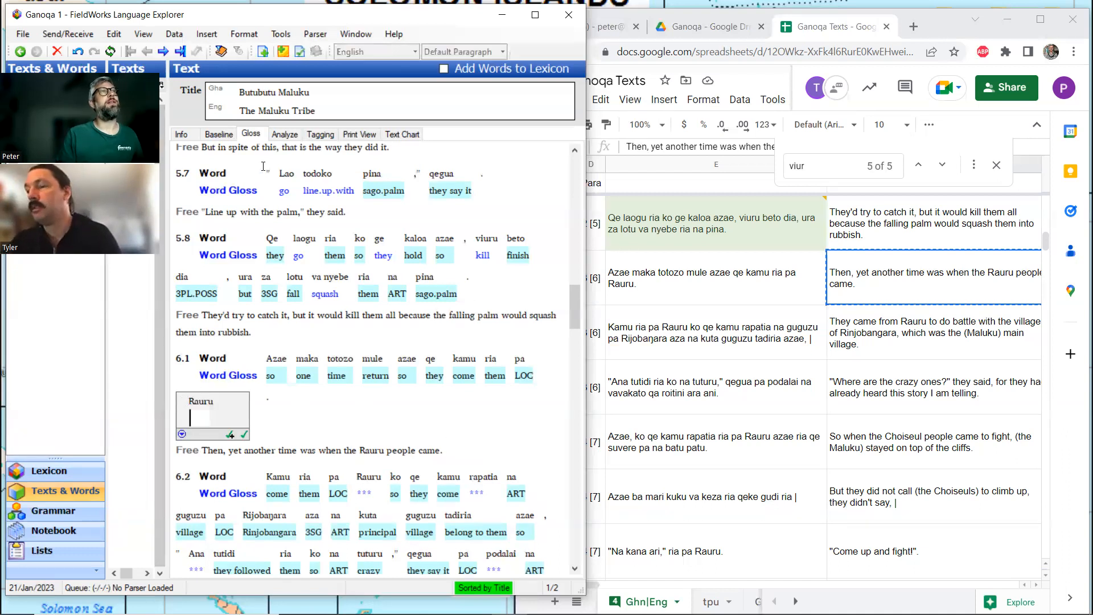
left_click(294, 135)
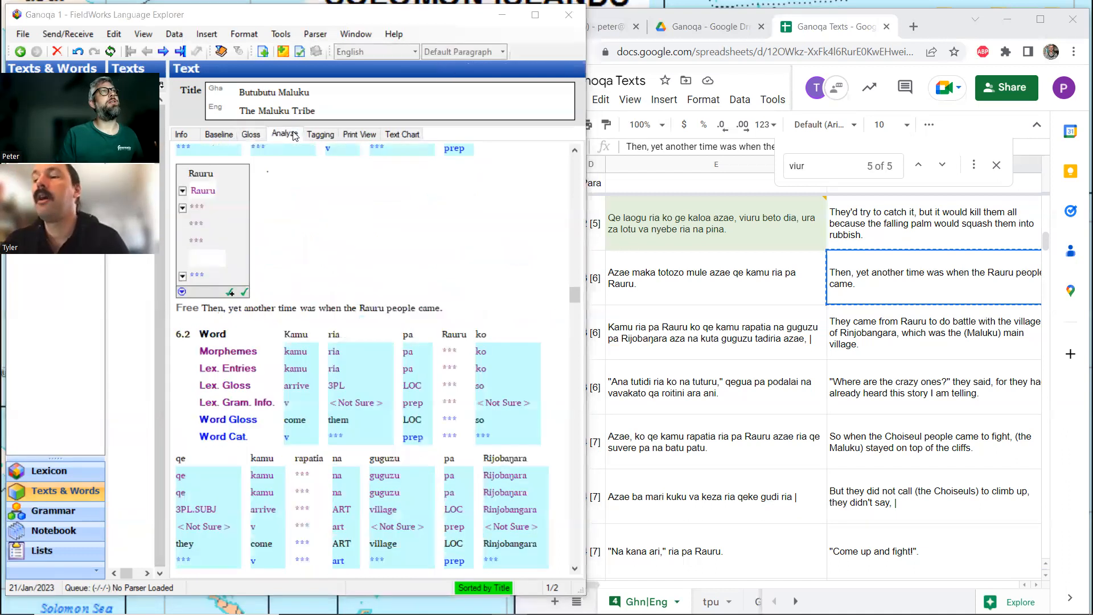
scroll(278, 226, "up", 5)
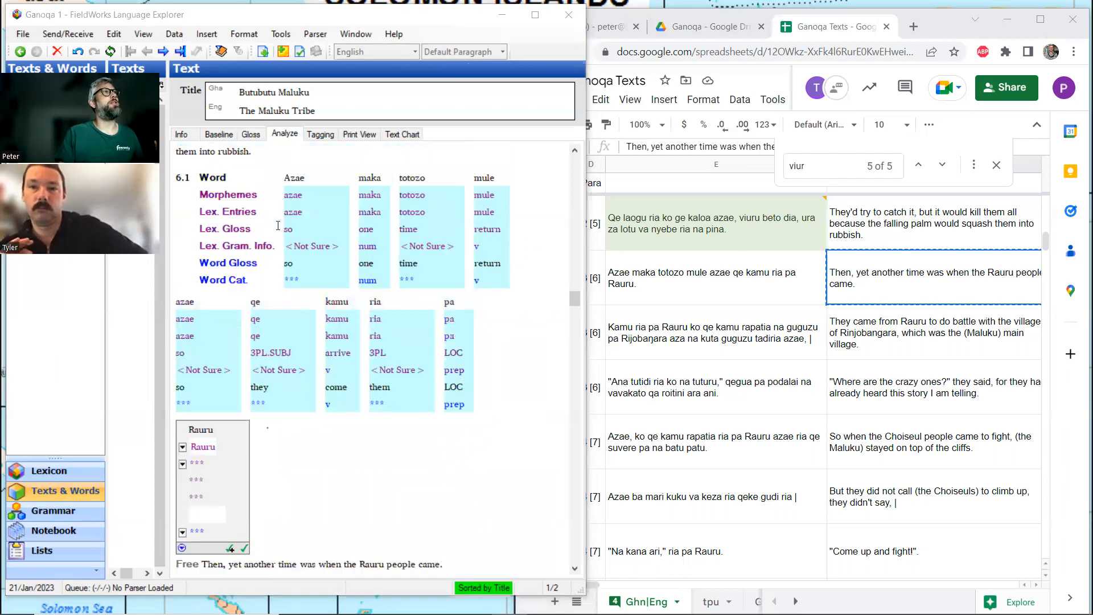
scroll(238, 295, "down", 3)
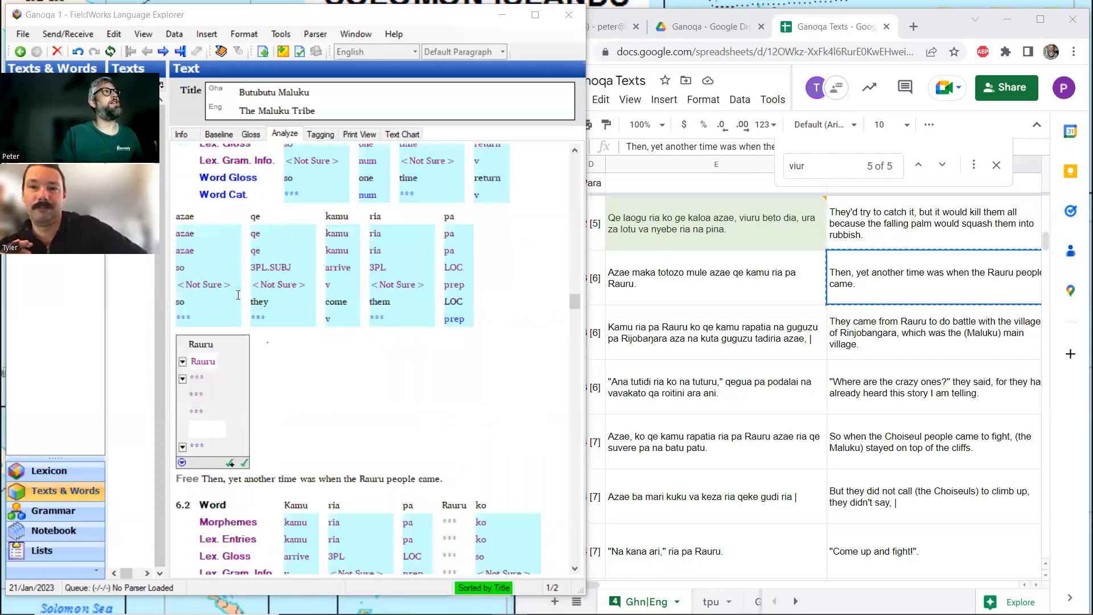
left_click(182, 379)
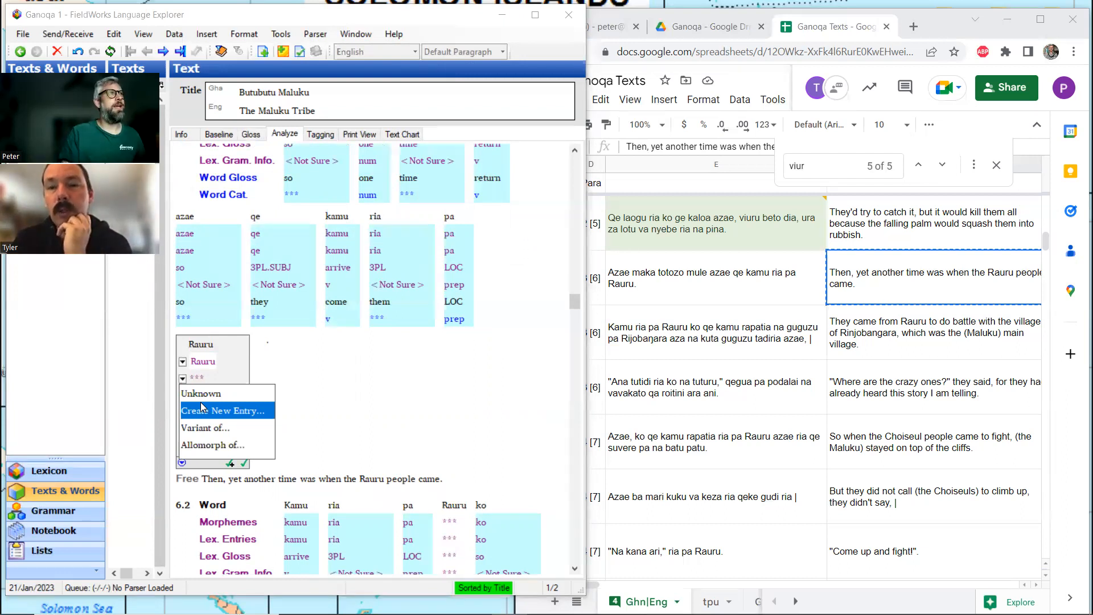
left_click(200, 409)
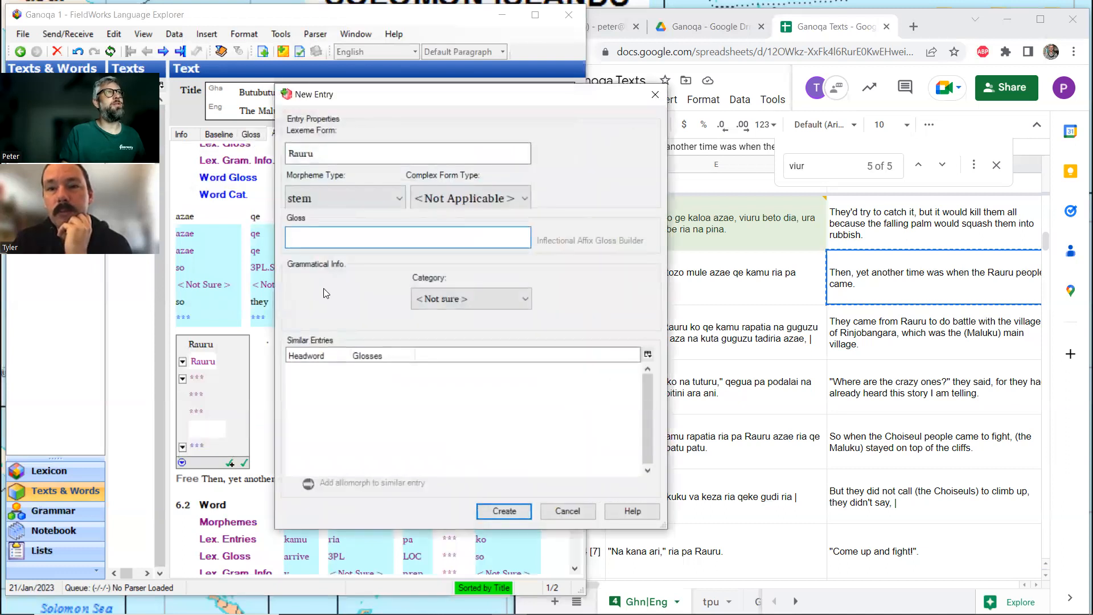
type("Choi")
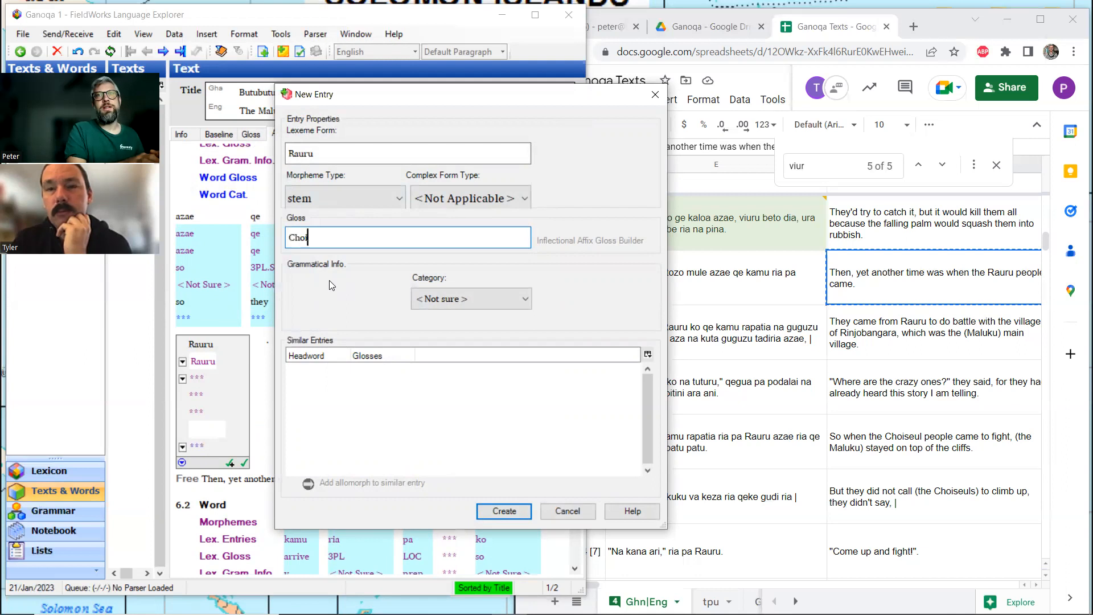
type("seul")
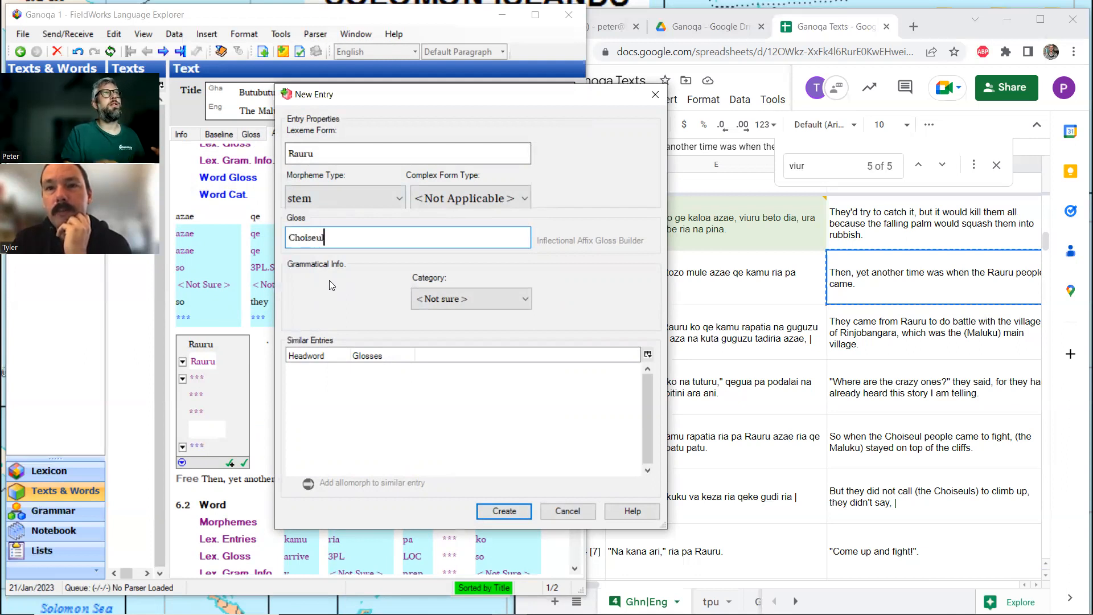
- Add the Proper Noun category from the grammatical catalog for the Rauru entry and create the entry
left_click(473, 298)
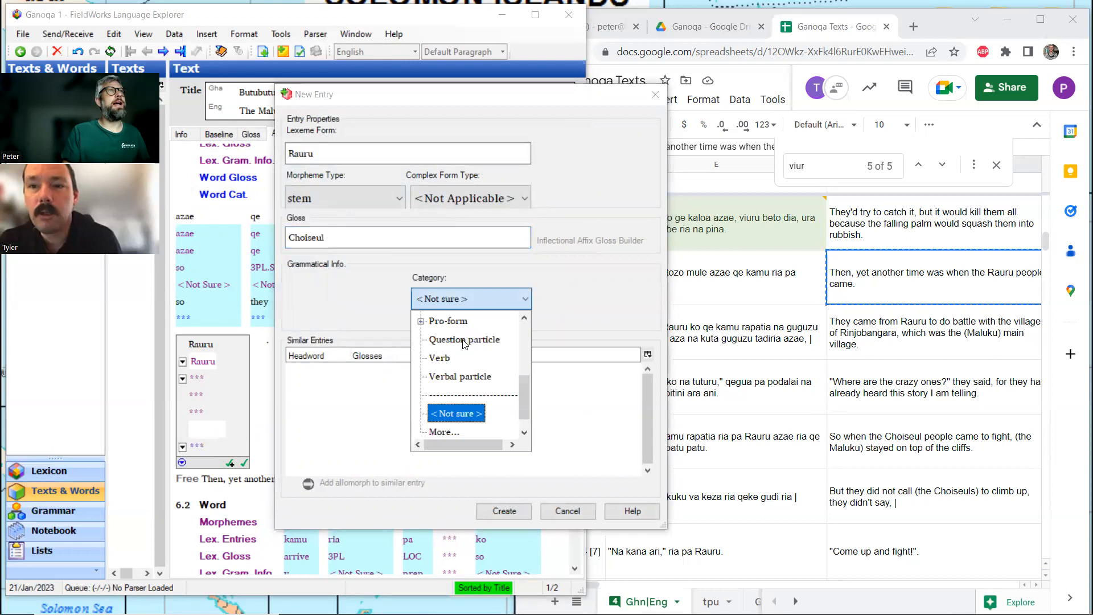
scroll(464, 344, "up", 1)
scroll(464, 344, "up", 2)
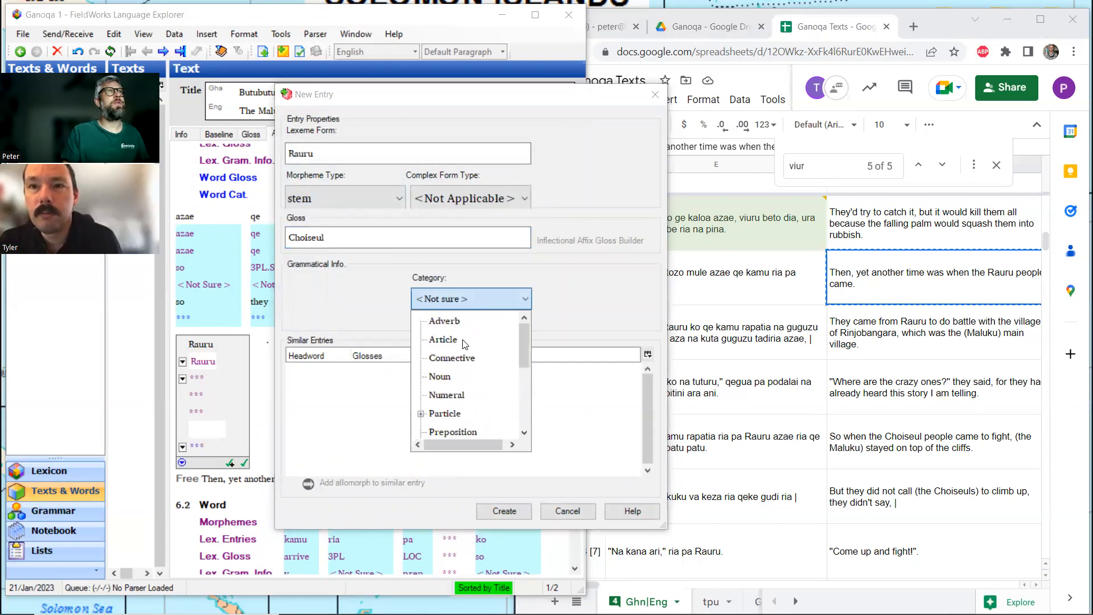
scroll(465, 344, "down", 1)
scroll(464, 344, "down", 1)
scroll(464, 344, "up", 2)
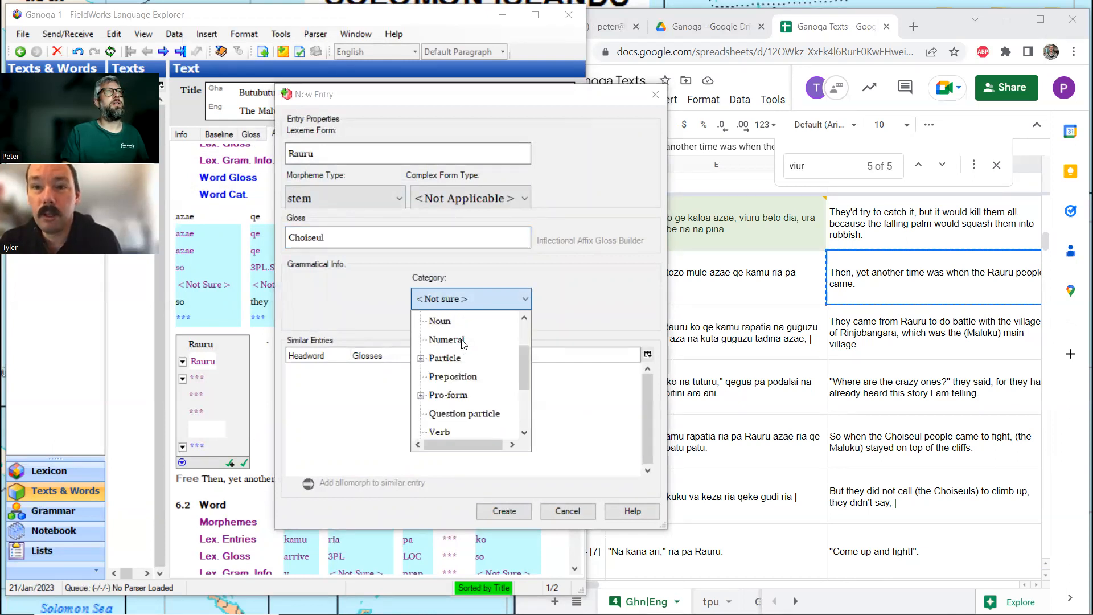
scroll(465, 348, "down", 2)
scroll(463, 348, "down", 2)
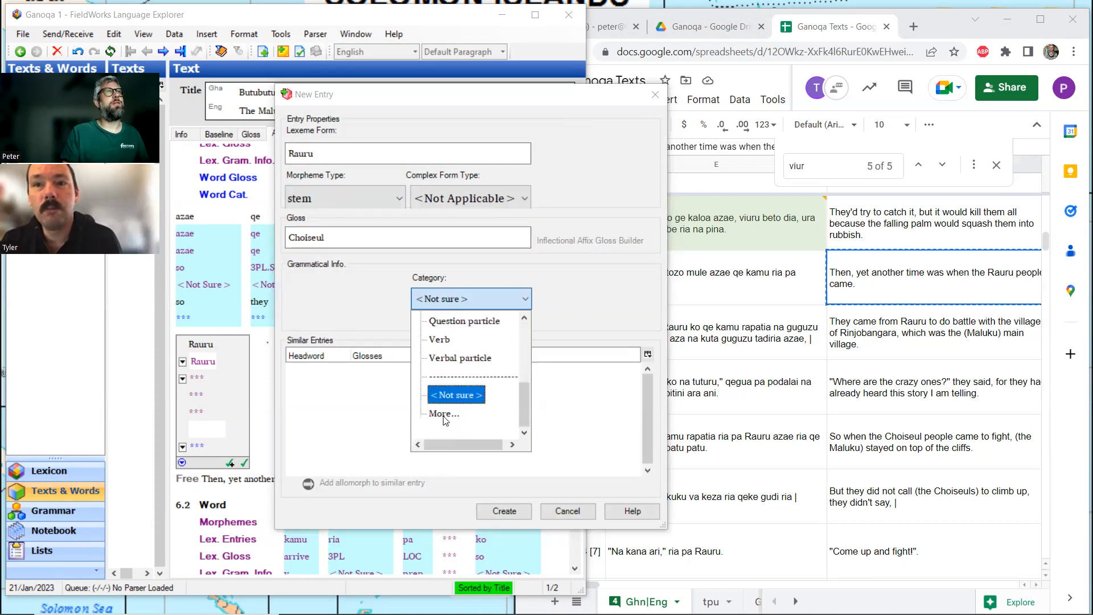
left_click(445, 415)
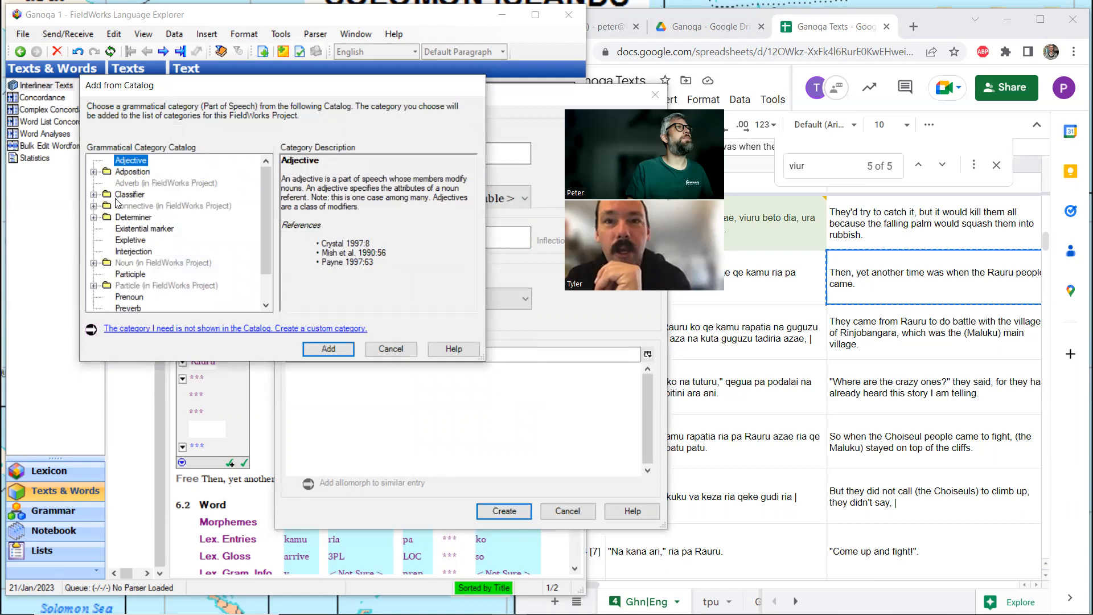
left_click(94, 263)
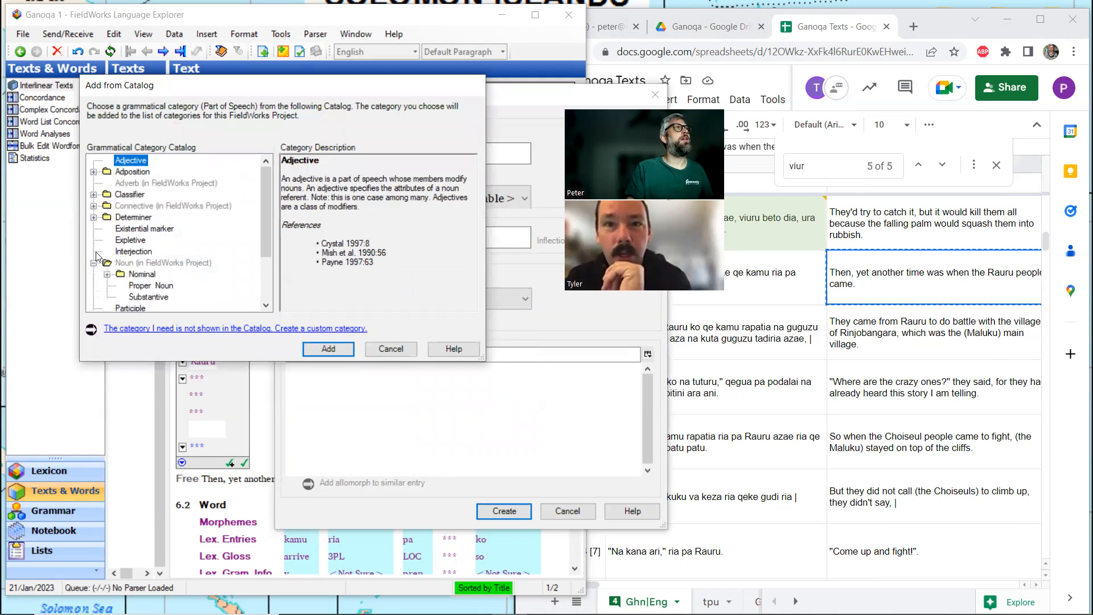
scroll(97, 257, "down", 1)
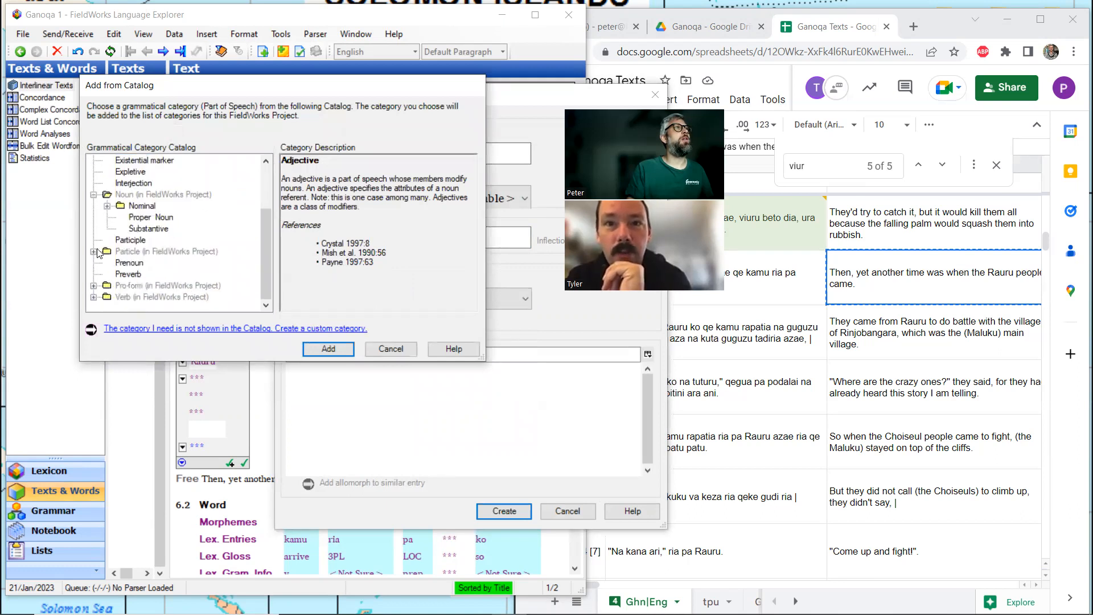
left_click(147, 220)
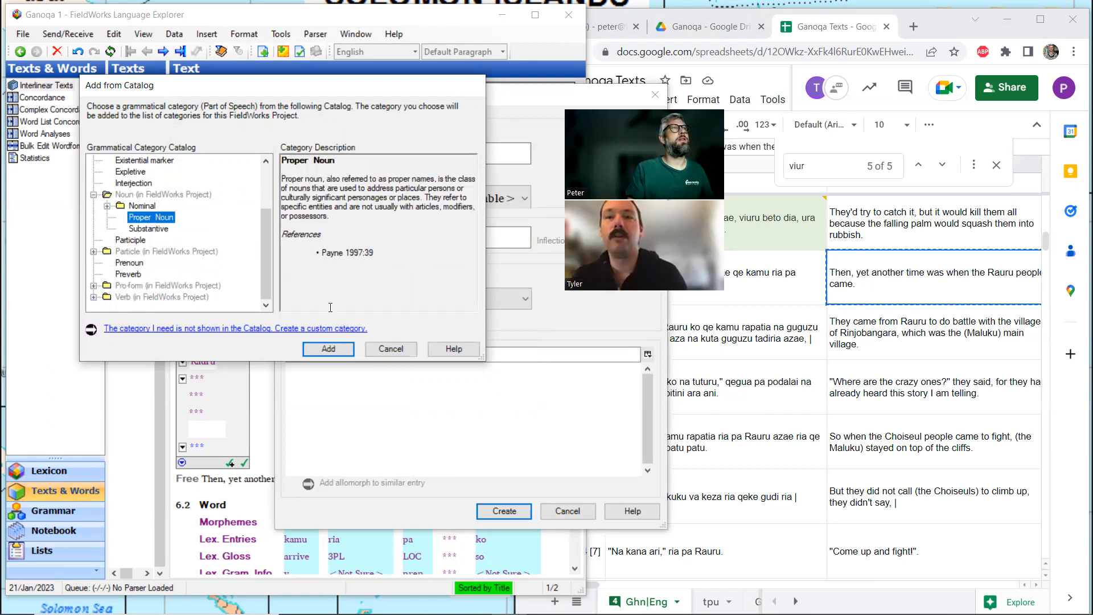
left_click(333, 347)
left_click(505, 510)
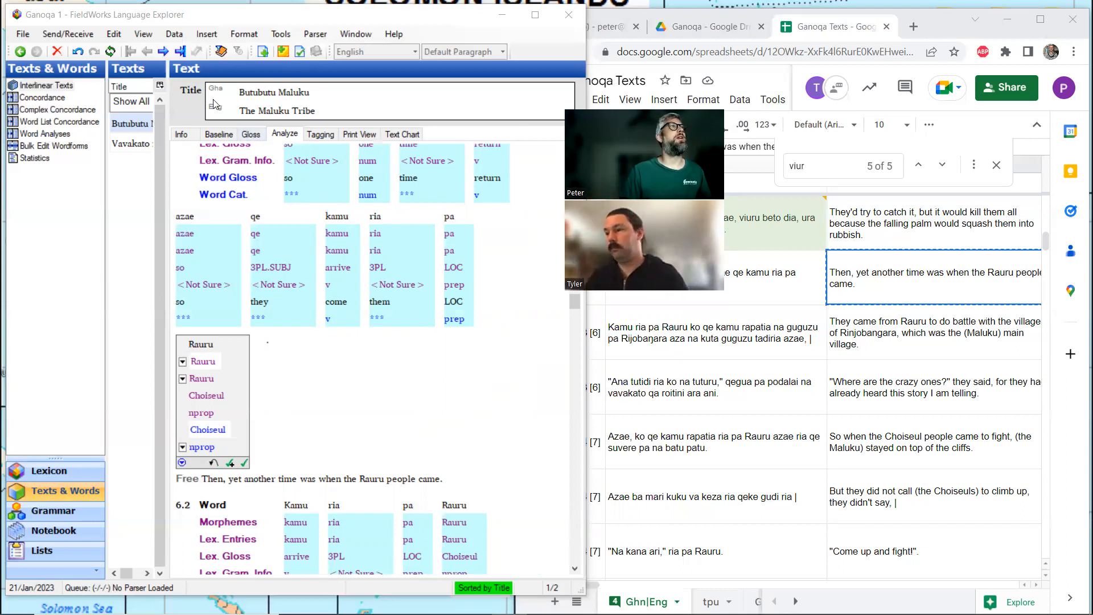
- Return to the gloss view of the text and change the word gloss of mule in line 6.1 to "again"
left_click(250, 135)
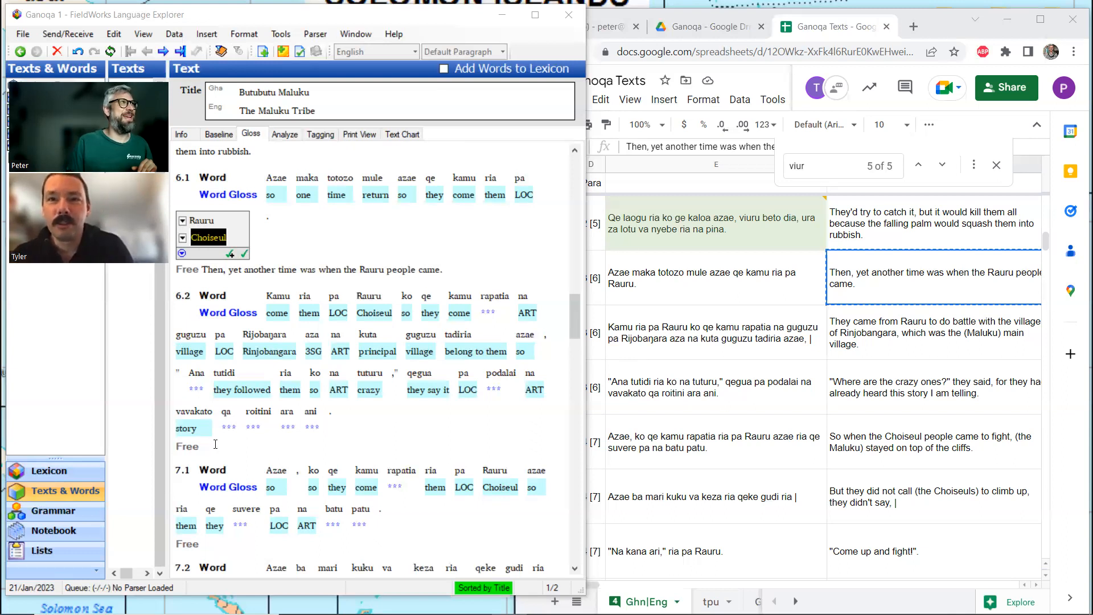
left_click(217, 444)
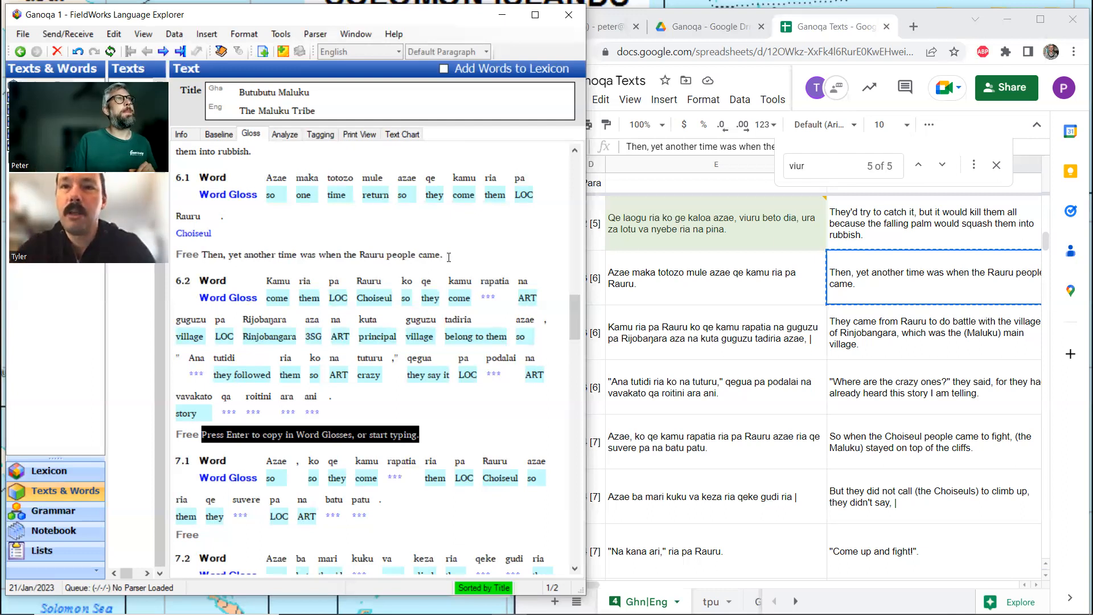
left_click(386, 197)
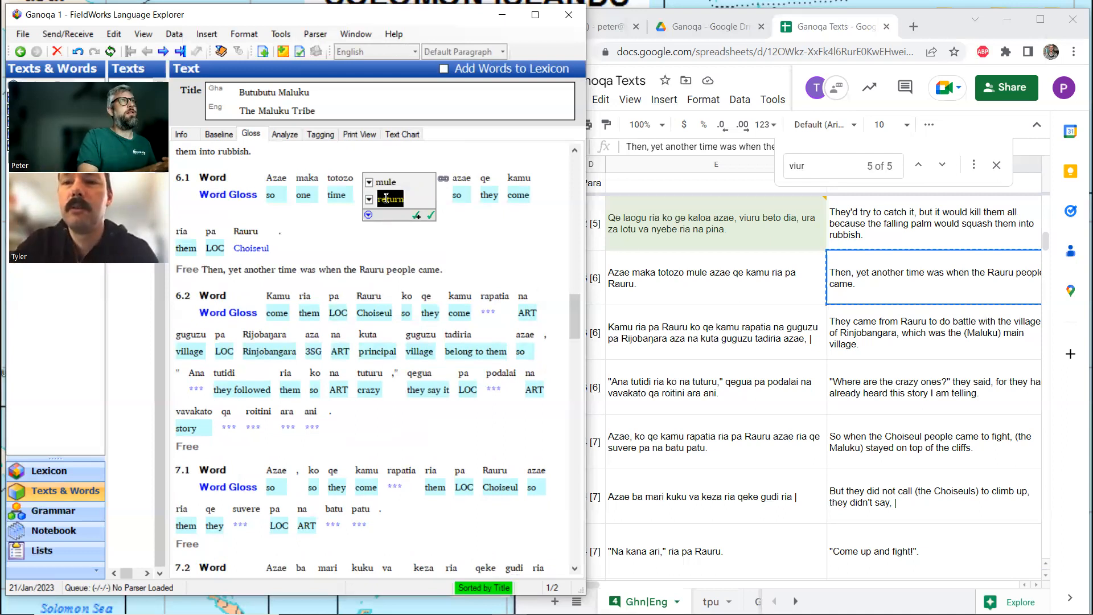
type("again")
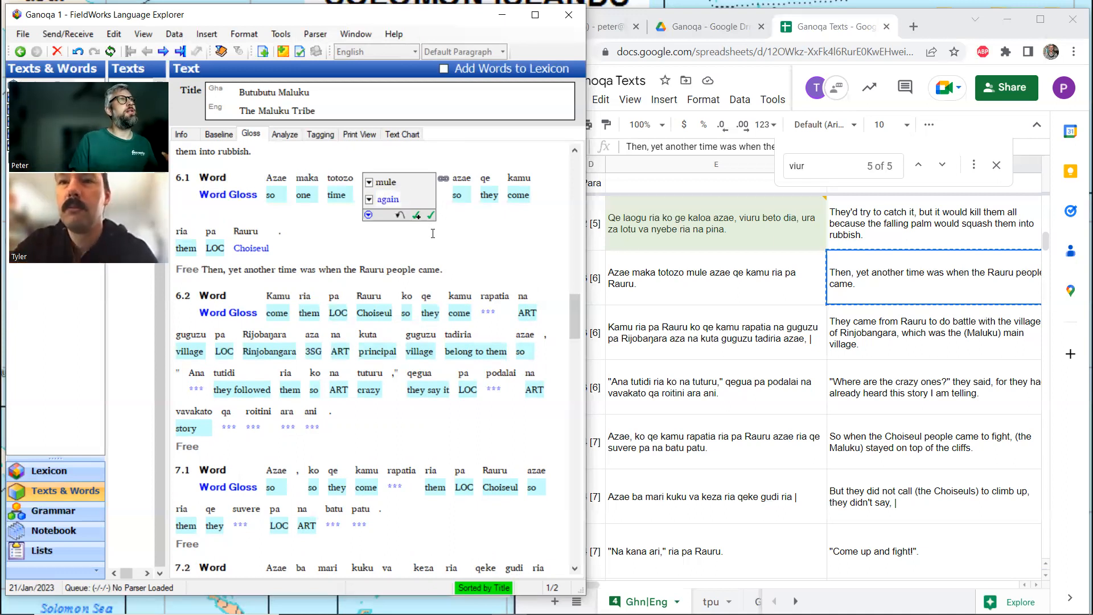
left_click(444, 269)
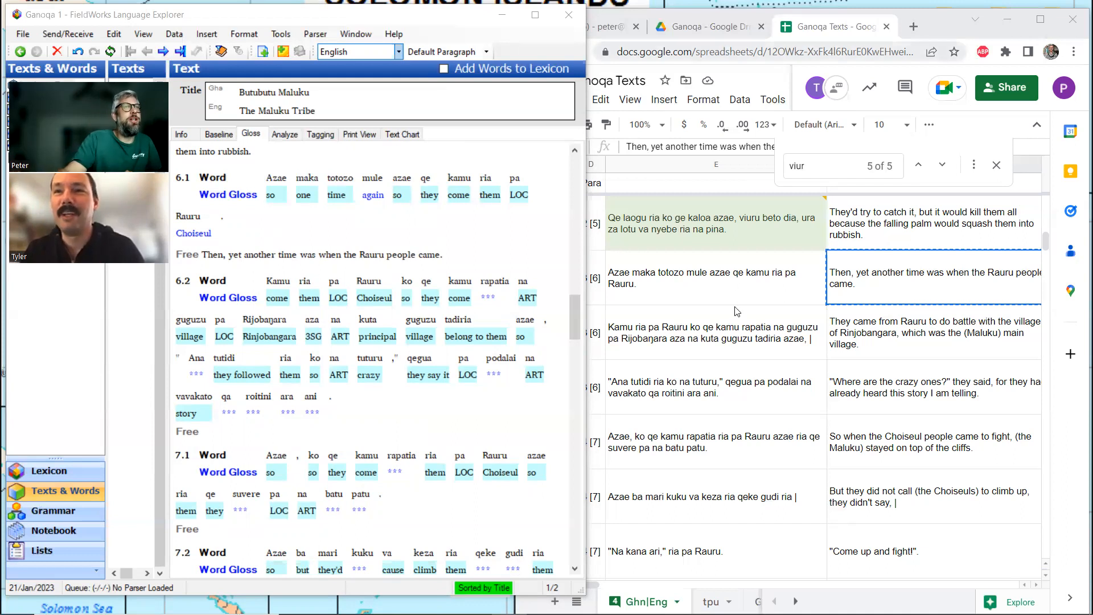
left_click(456, 254)
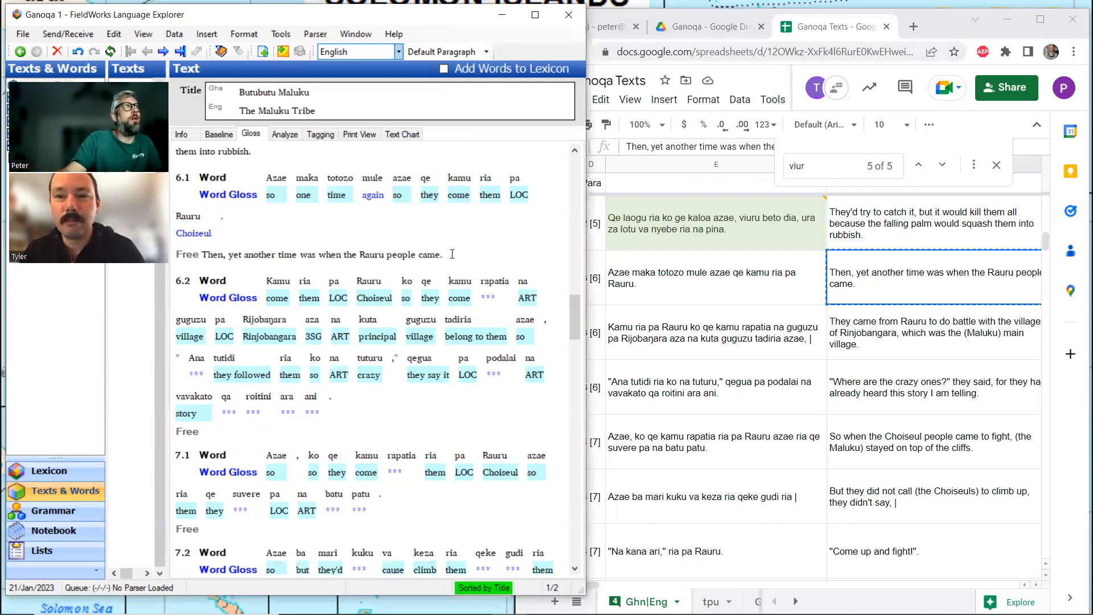
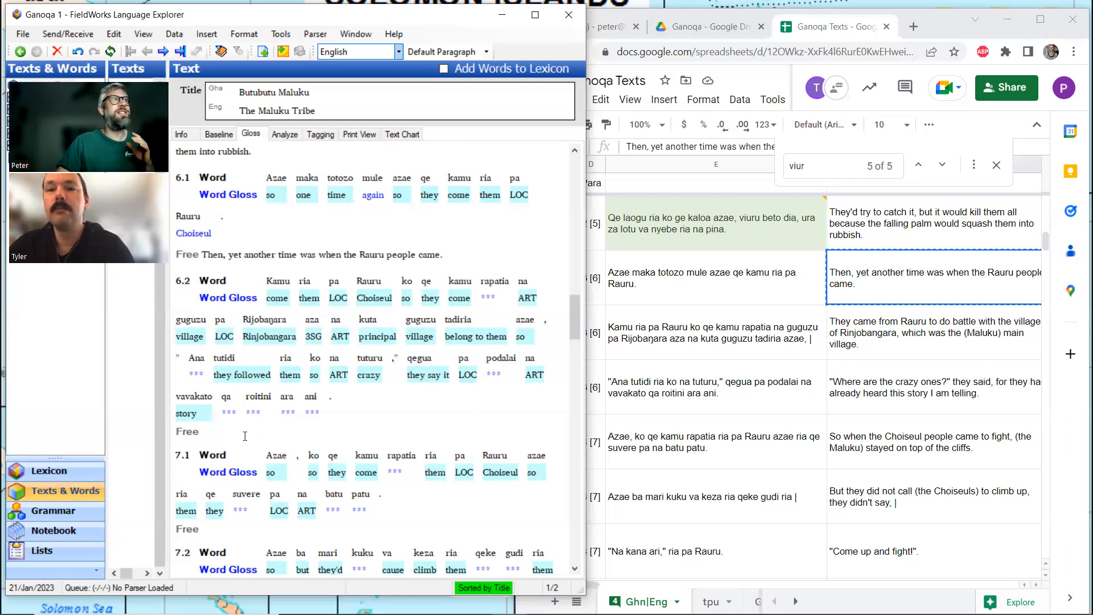
- Copy the English translation in cell F107 of the Ganoqa Texts spreadsheet into line 6.2's free translation in FieldWorks
left_click(207, 429)
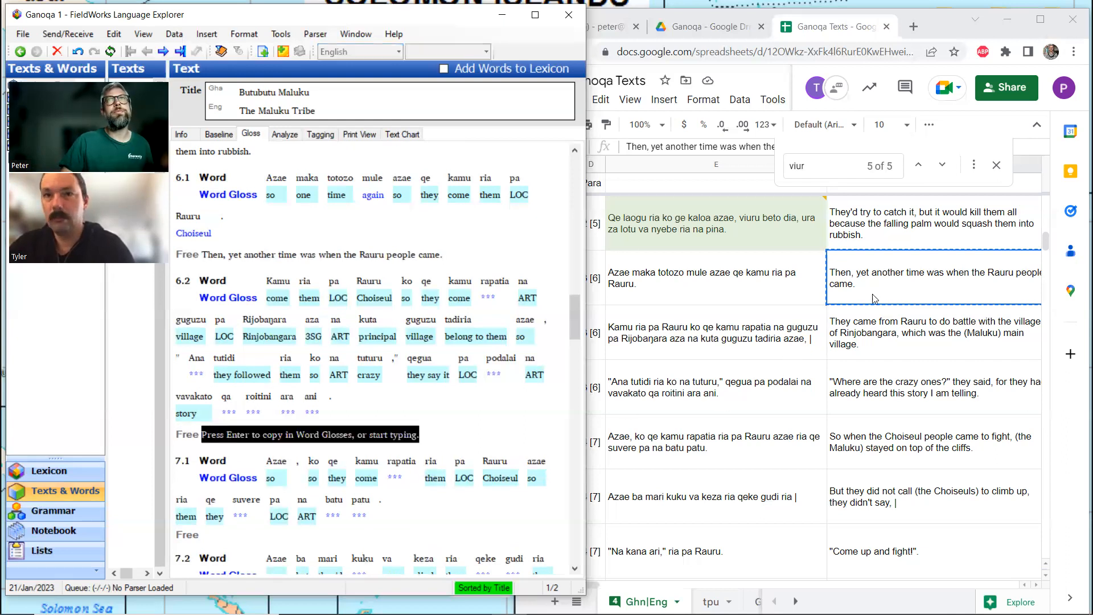
left_click(903, 326)
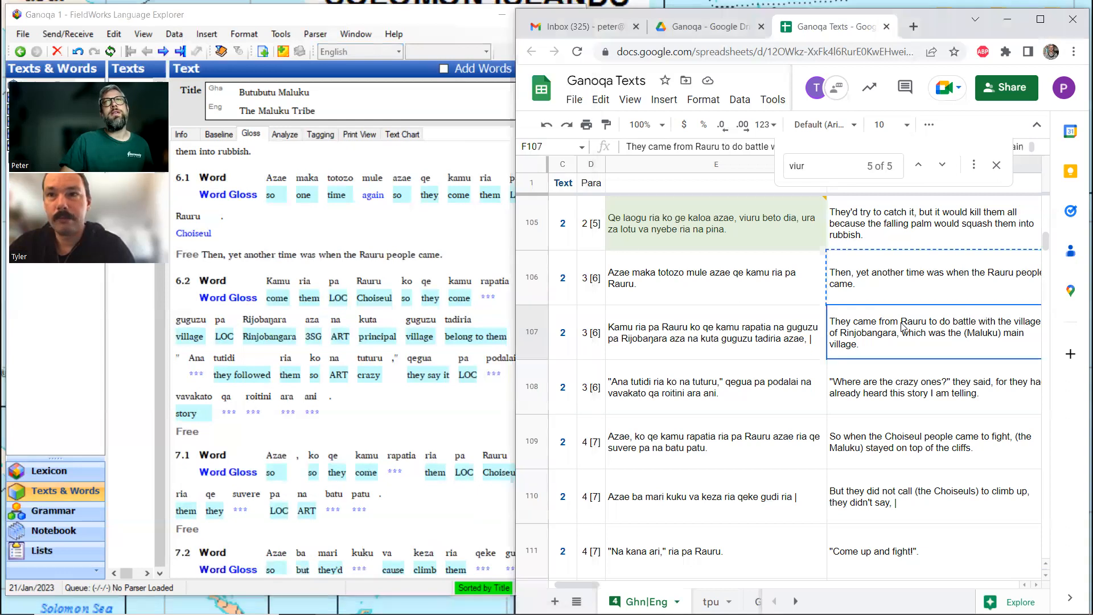
key("ctrl+c")
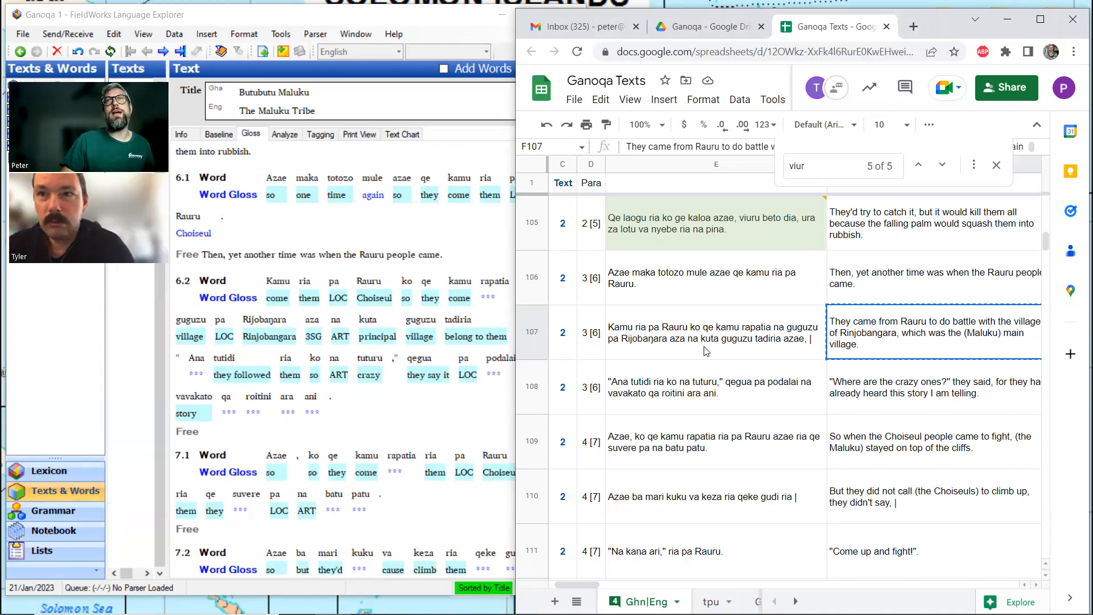
left_click(225, 429)
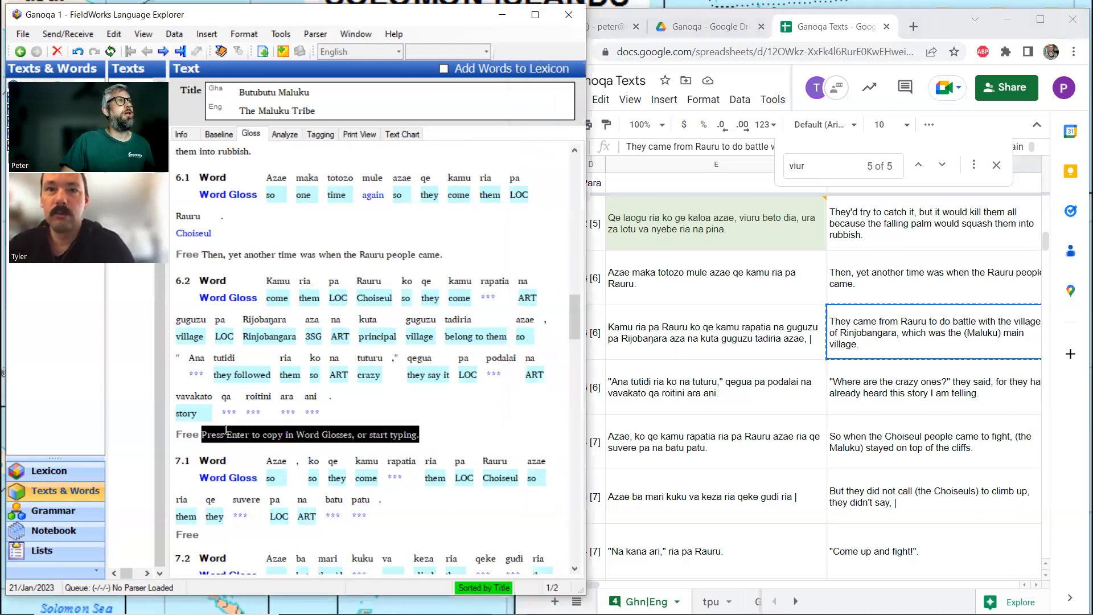
key("ctrl+v")
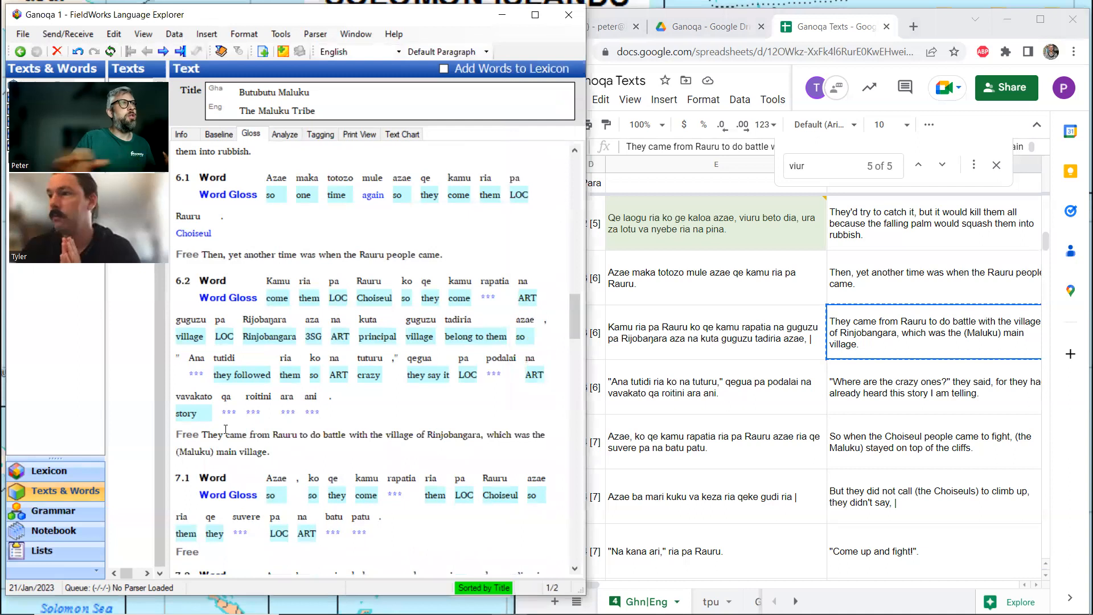
- Analyze roitini in line 6.2 as roiti plus the suffix -ni, gloss the word "do it", and return to the gloss view
left_click(261, 399)
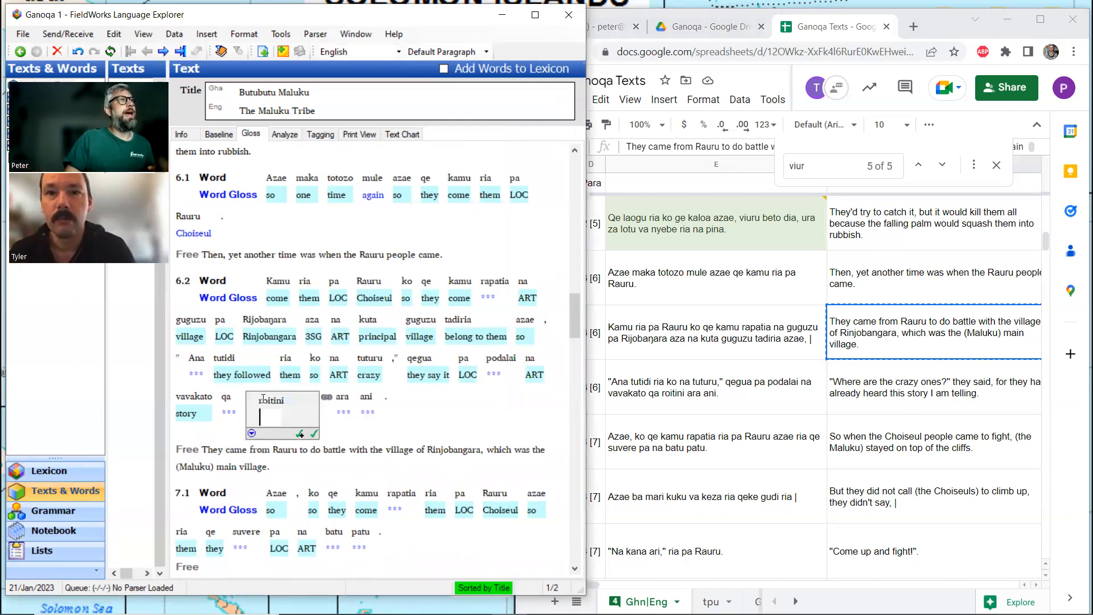
left_click(287, 134)
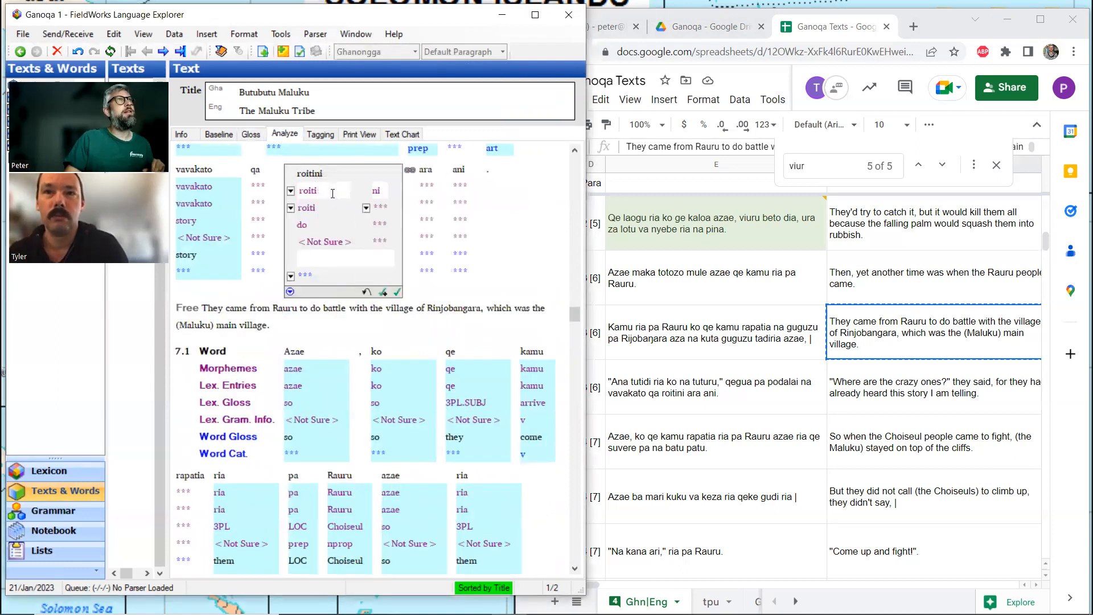
type("-")
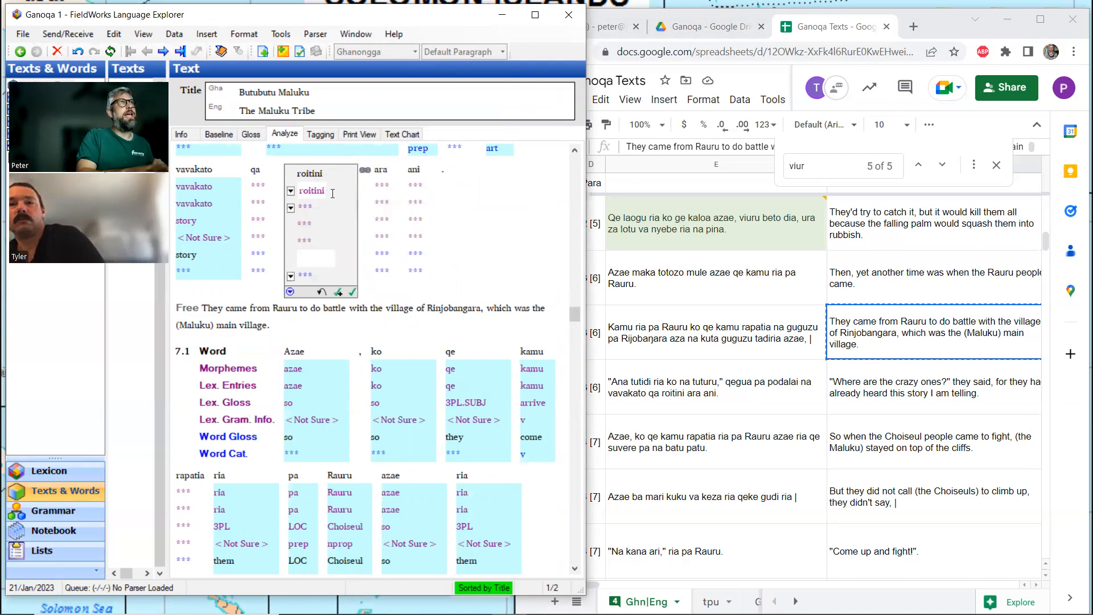
left_click(322, 262)
type("do it")
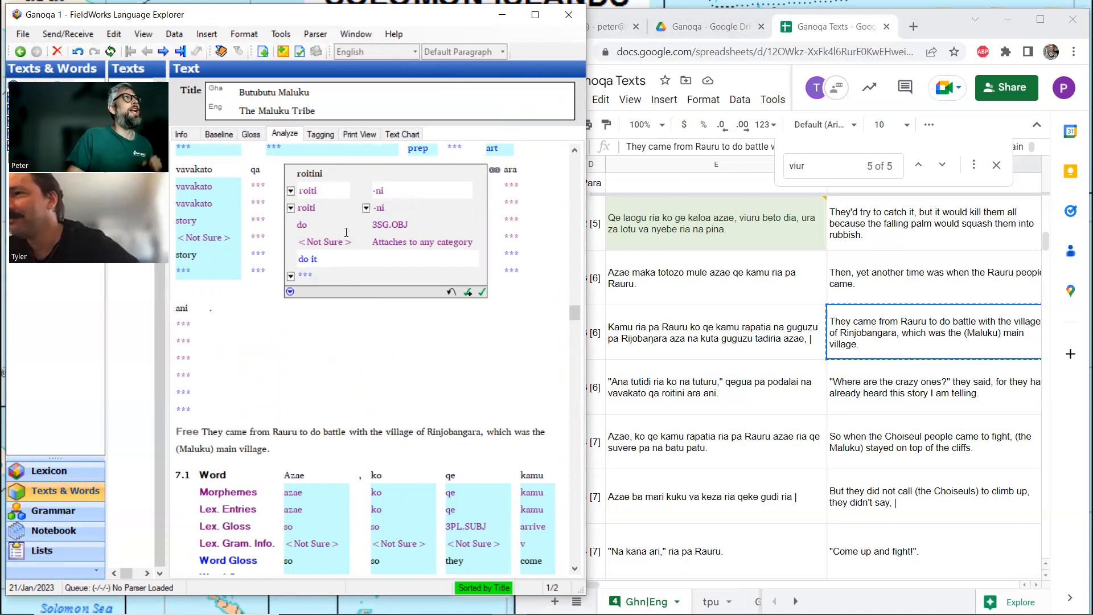
left_click(251, 135)
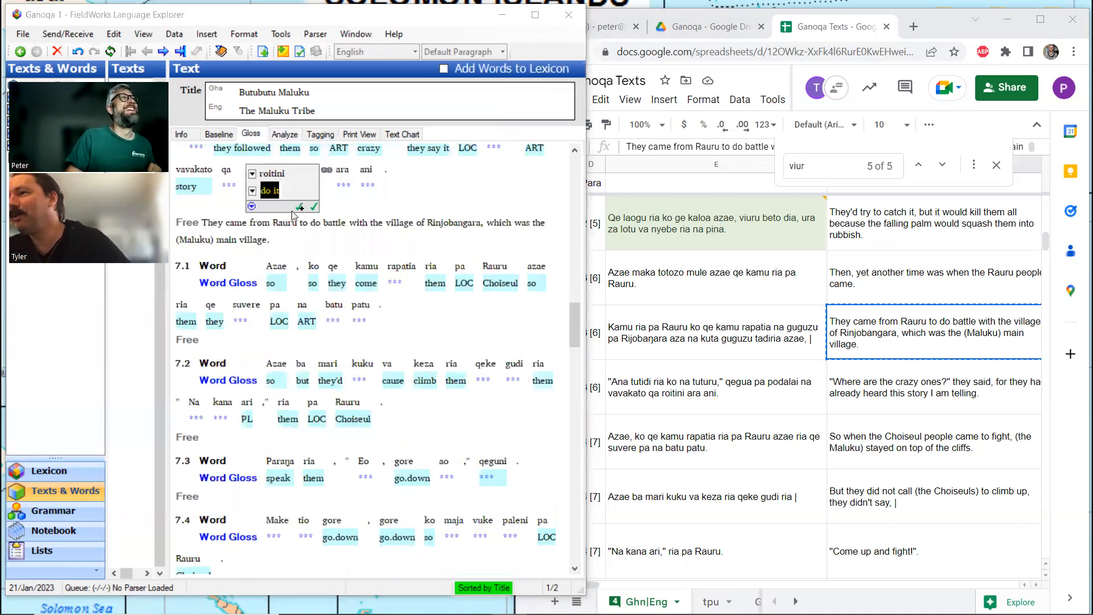
scroll(292, 214, "up", 3)
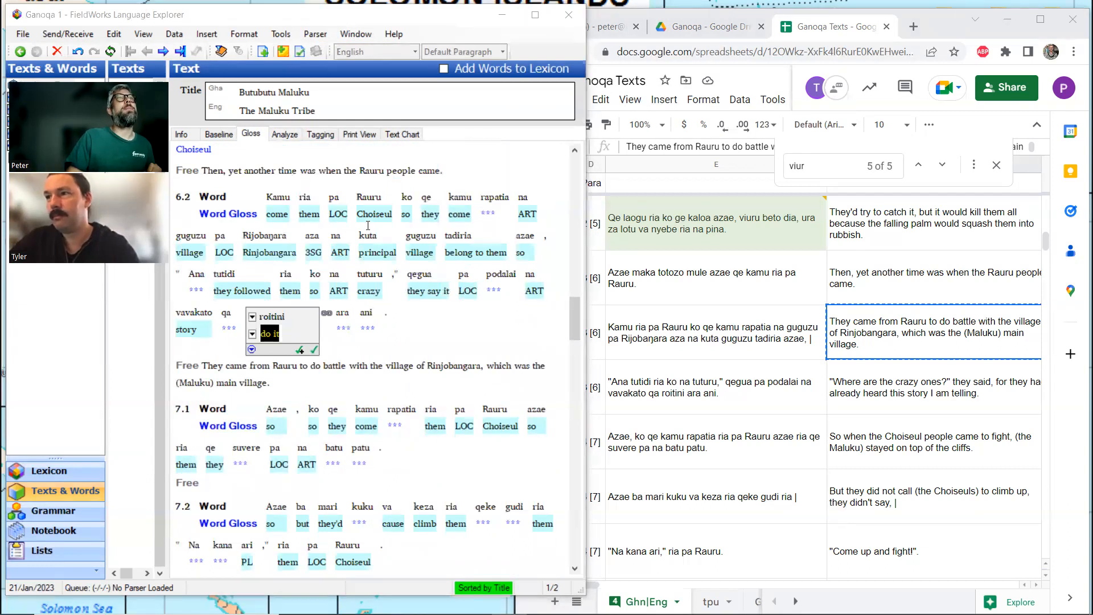
- Break the word rapatia in line 6.2 into the morphemes rapat and -ia, and return to the gloss view
left_click(505, 199)
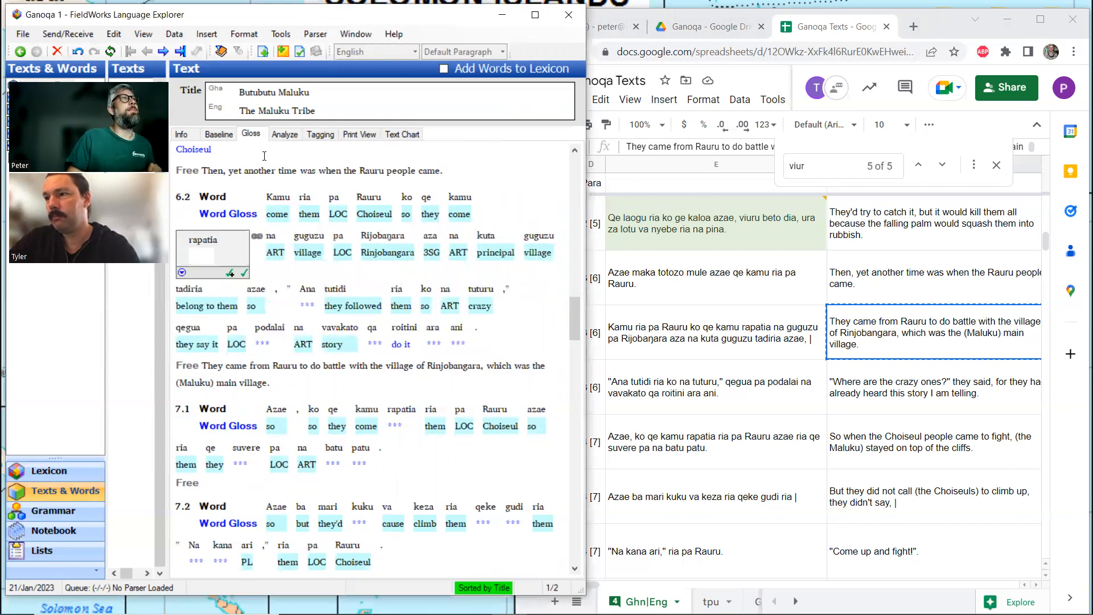
left_click(285, 135)
left_click(404, 190)
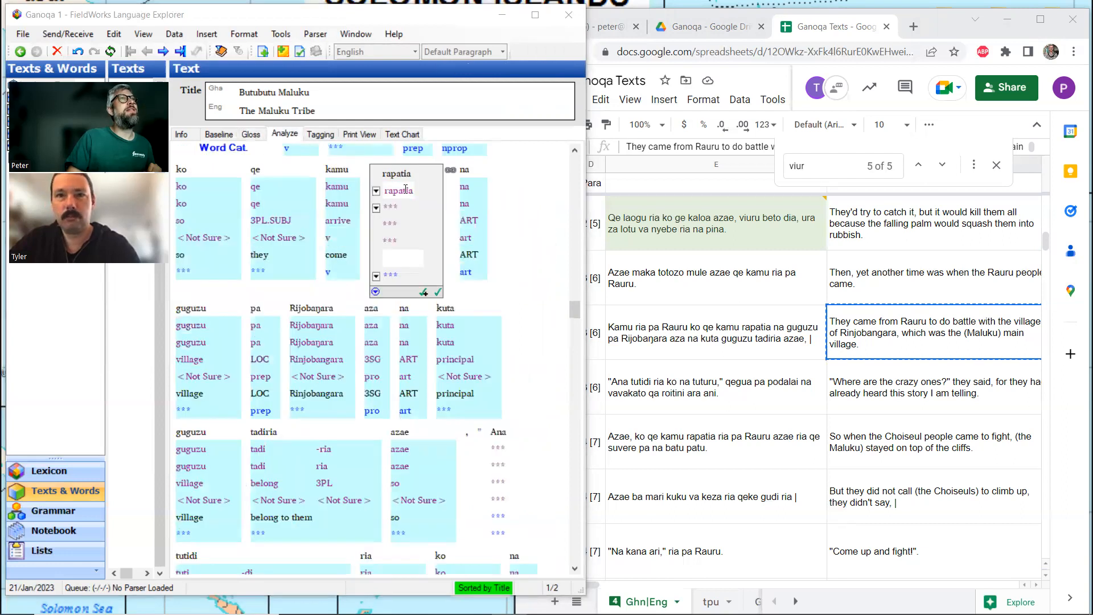
type("-")
left_click(454, 194)
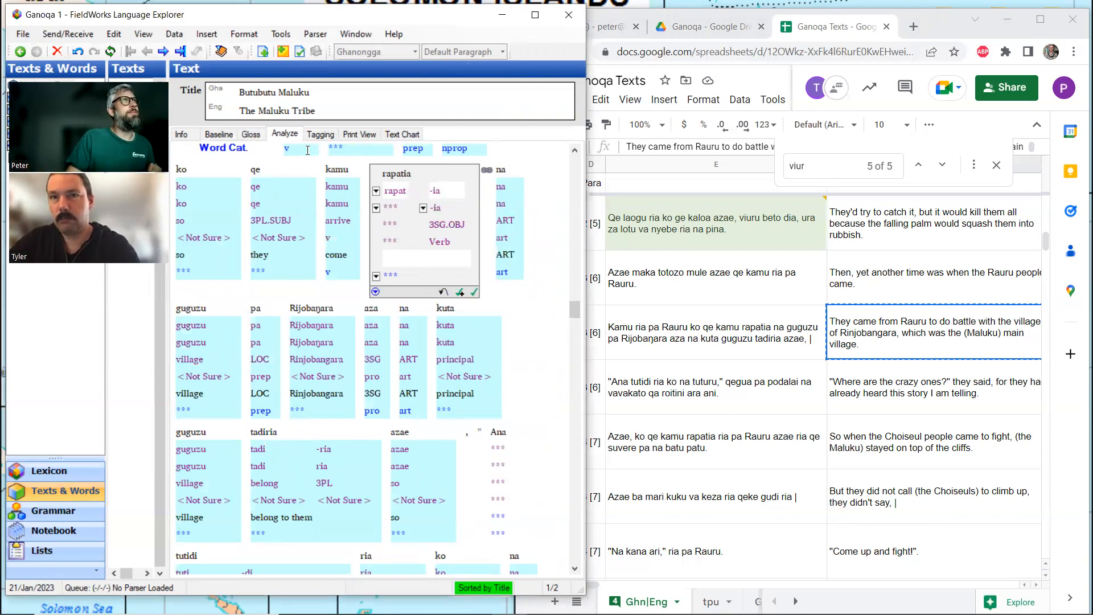
left_click(253, 135)
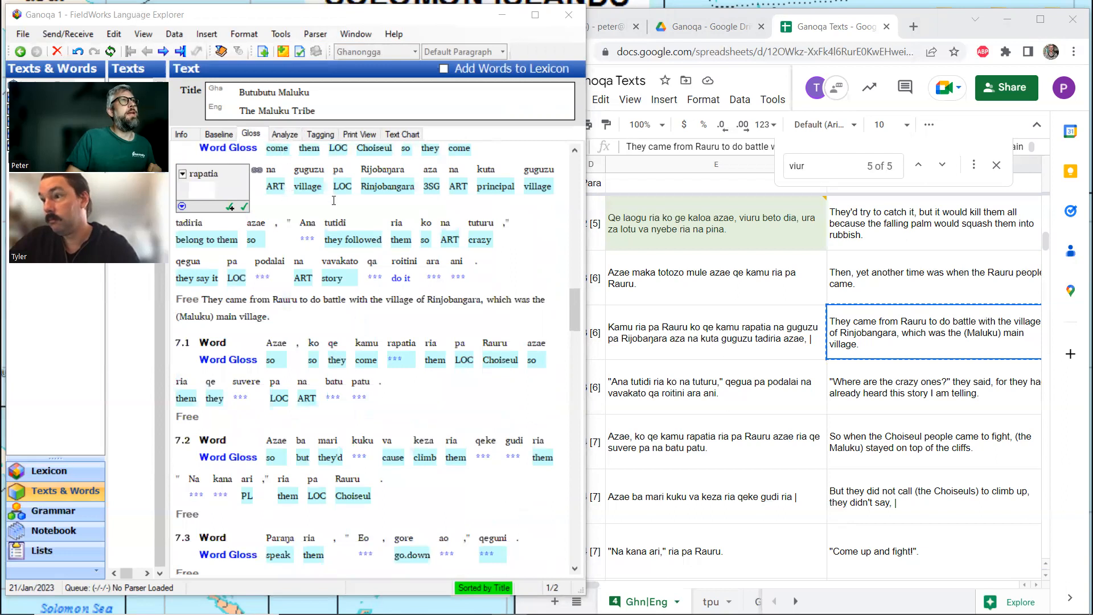
scroll(338, 200, "up", 3)
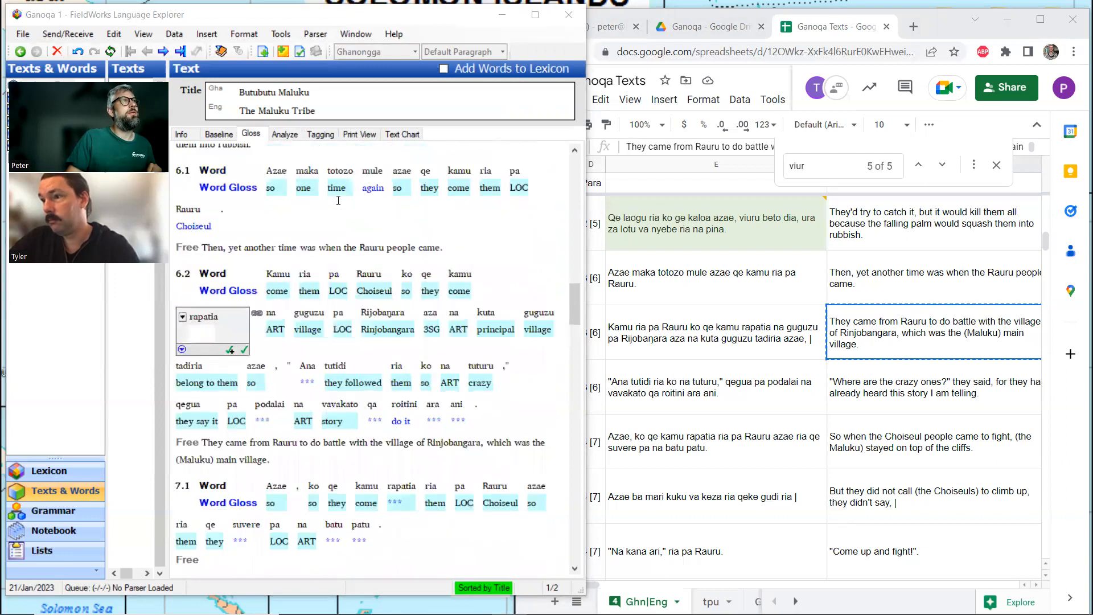
scroll(339, 201, "down", 5)
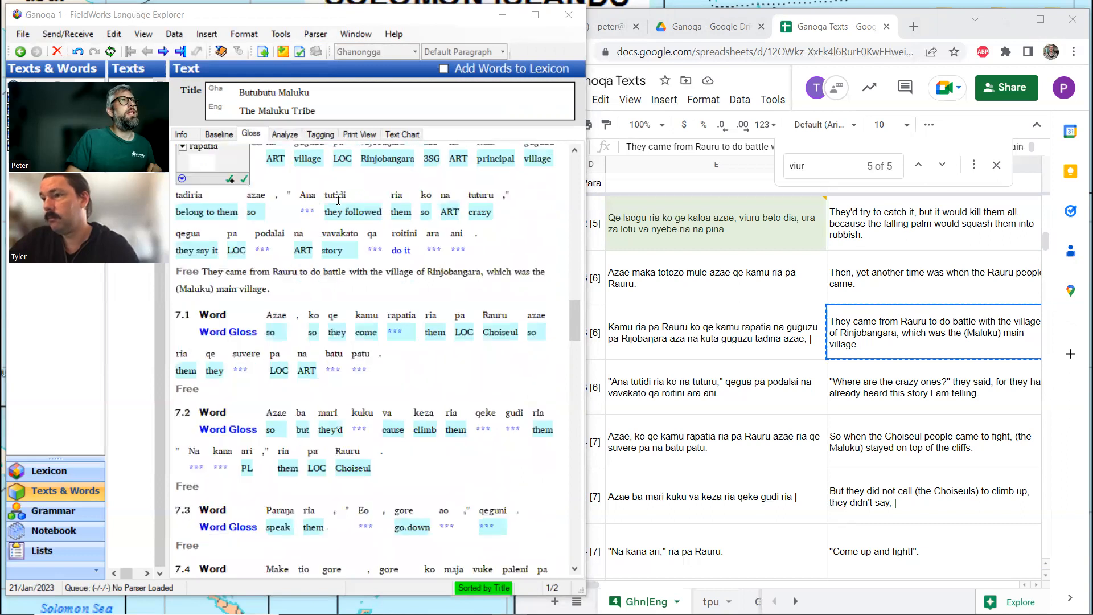
scroll(340, 198, "up", 4)
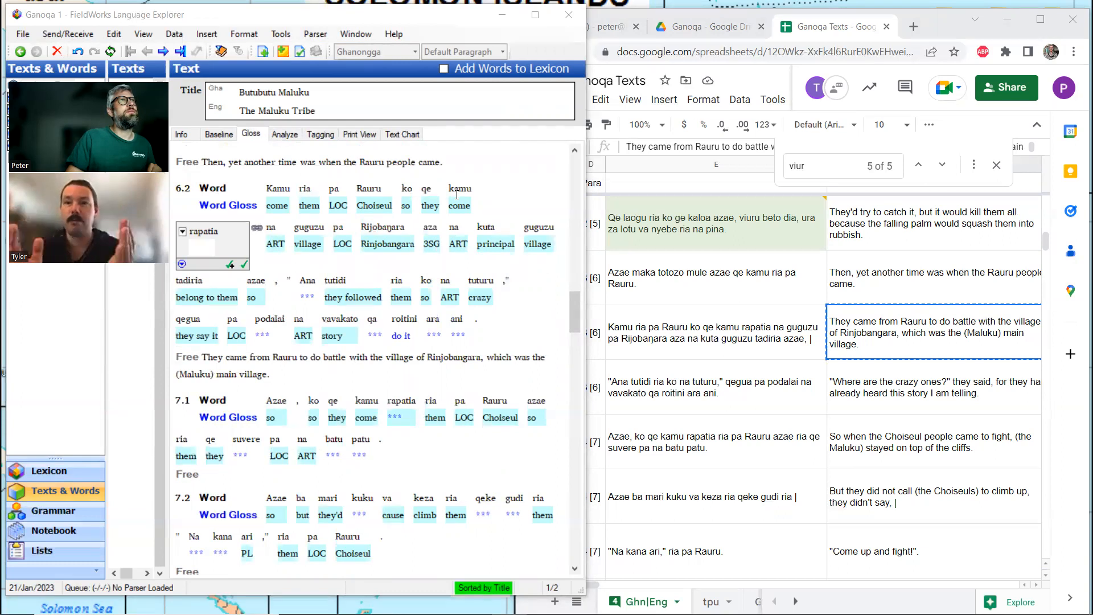
- Create a lexicon entry for the stem rapat in line 6.2 with the gloss "battle" and the category Verb, and return to the gloss view
left_click(204, 246)
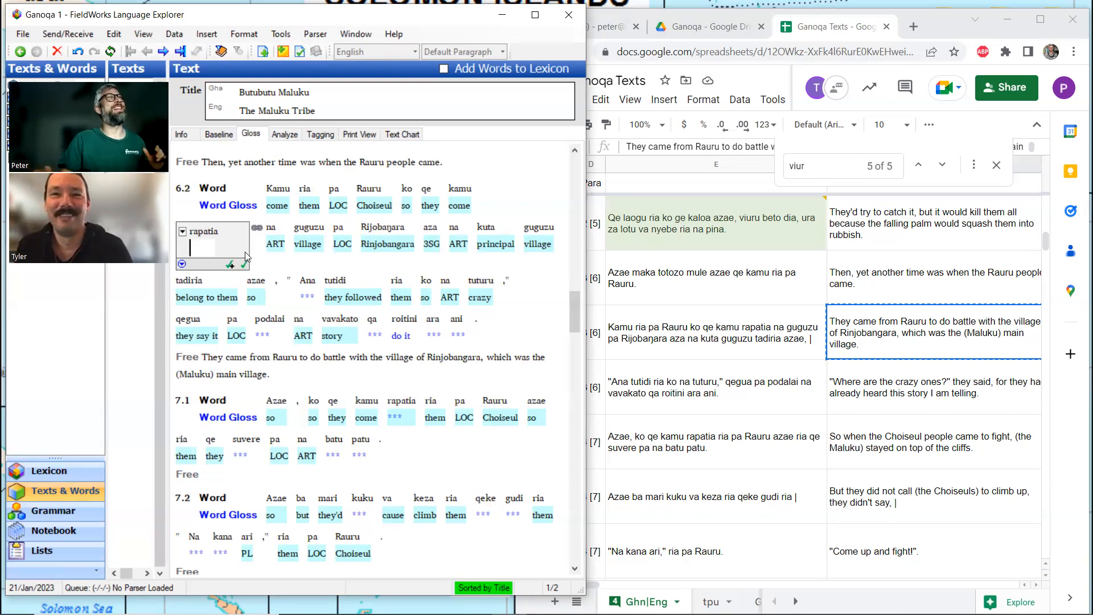
left_click(285, 135)
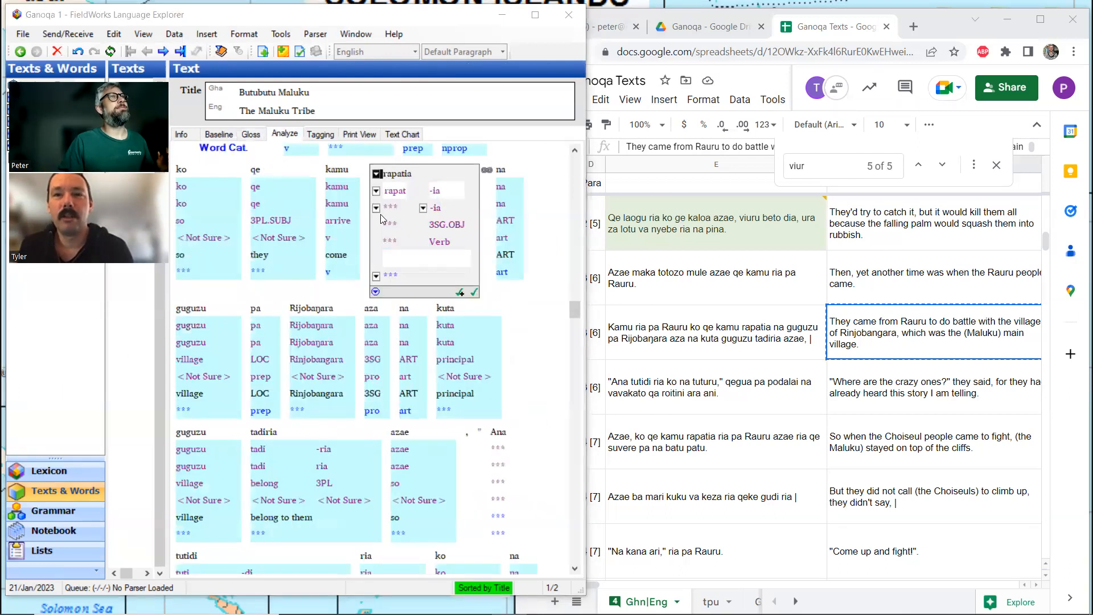
left_click(378, 209)
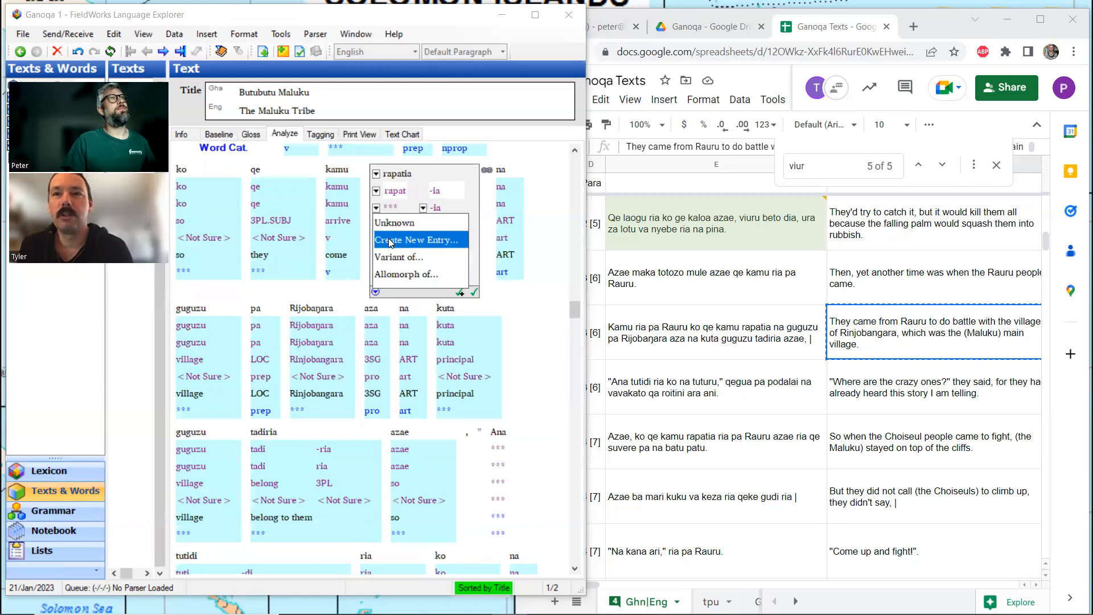
left_click(390, 242)
type("battle")
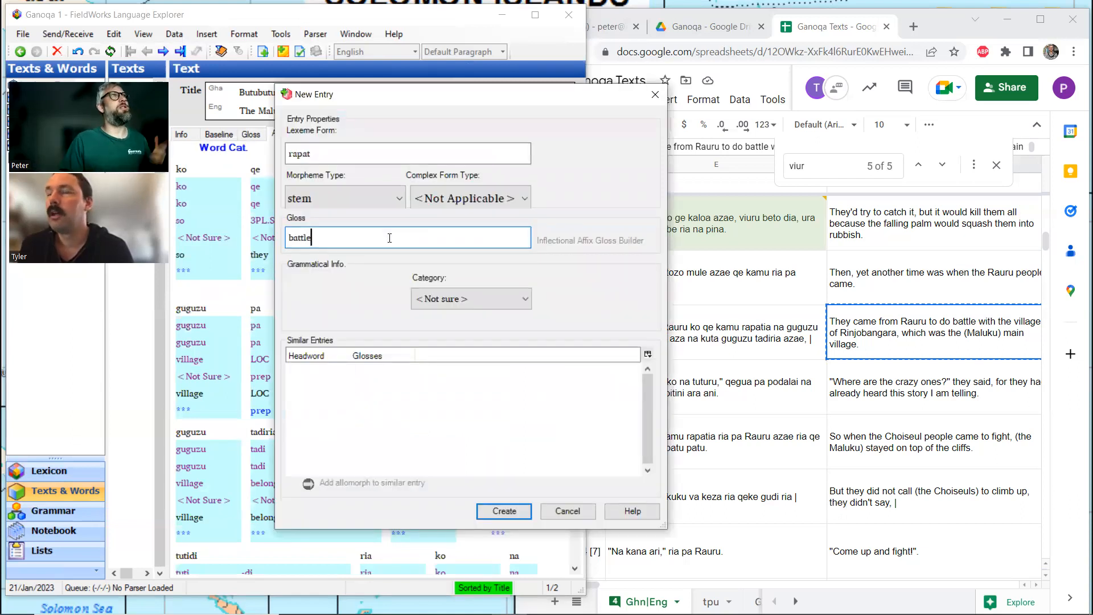
left_click(435, 302)
left_click(438, 357)
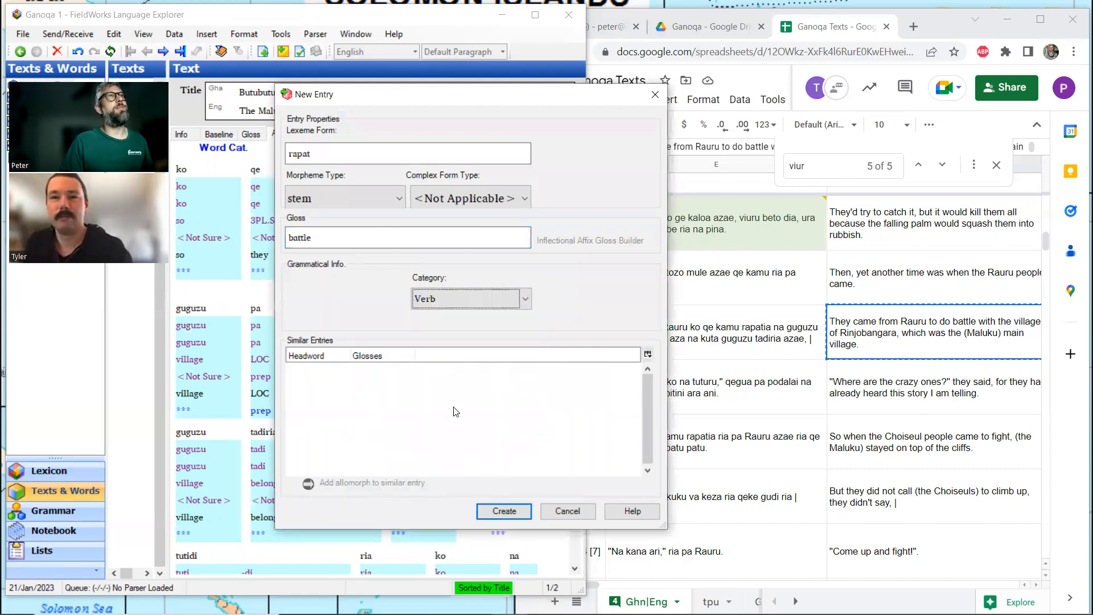
left_click(503, 510)
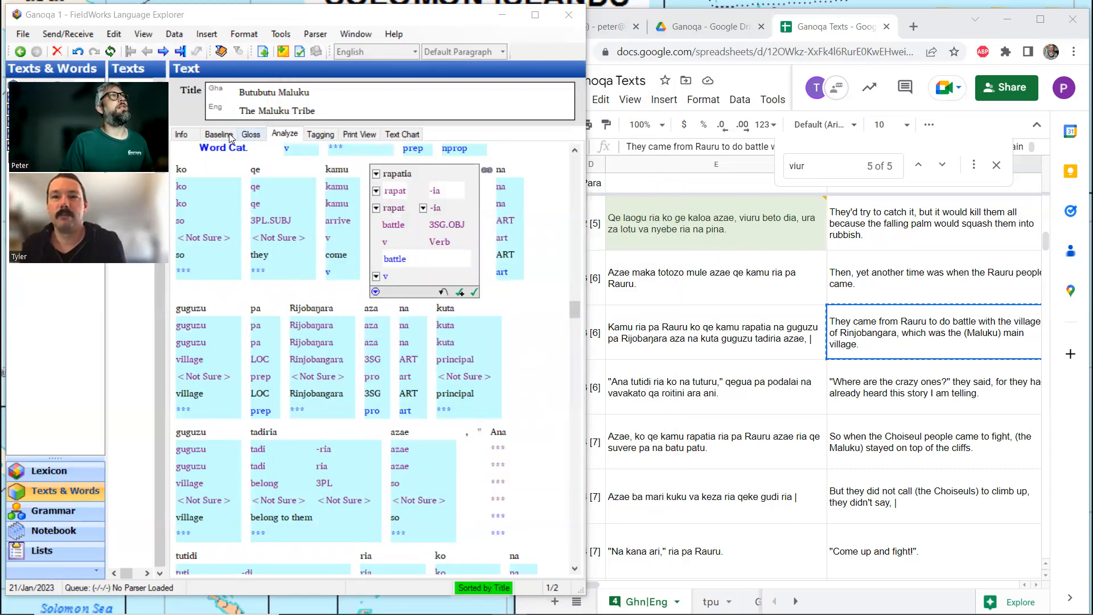
left_click(246, 136)
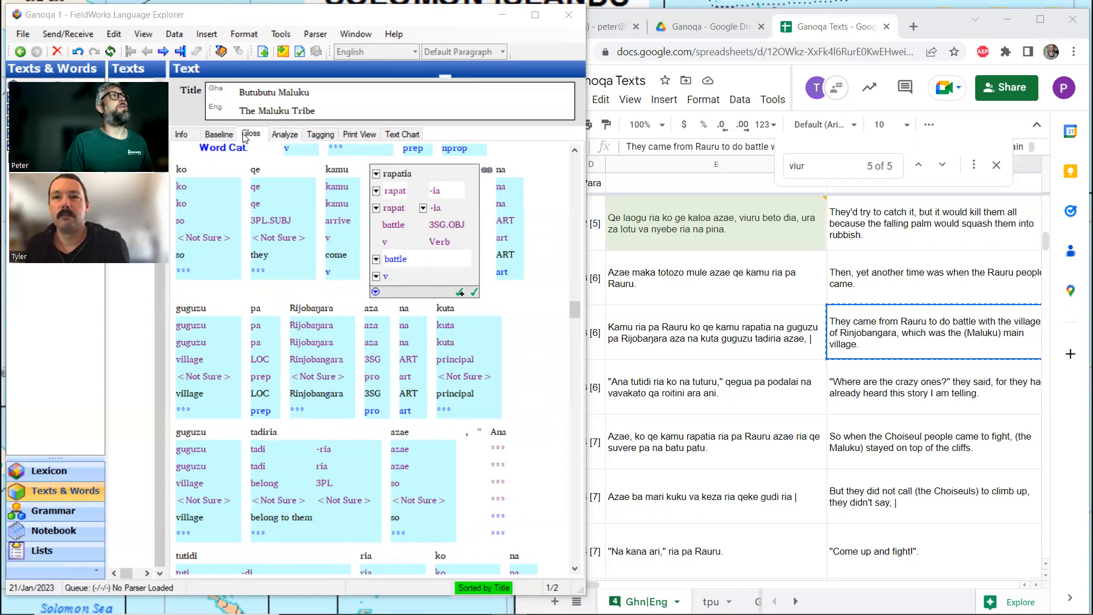
scroll(284, 233, "up", 5)
scroll(285, 233, "down", 3)
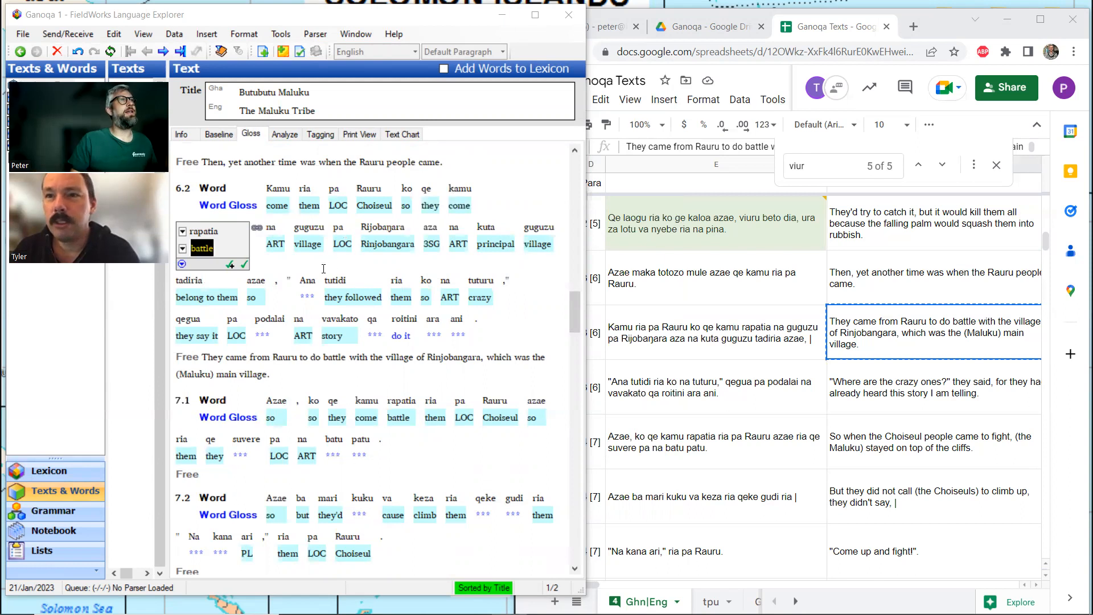
- Examine the unglossed word Ana in line 6.2's analysis and check its sentence in the text's baseline
left_click(307, 282)
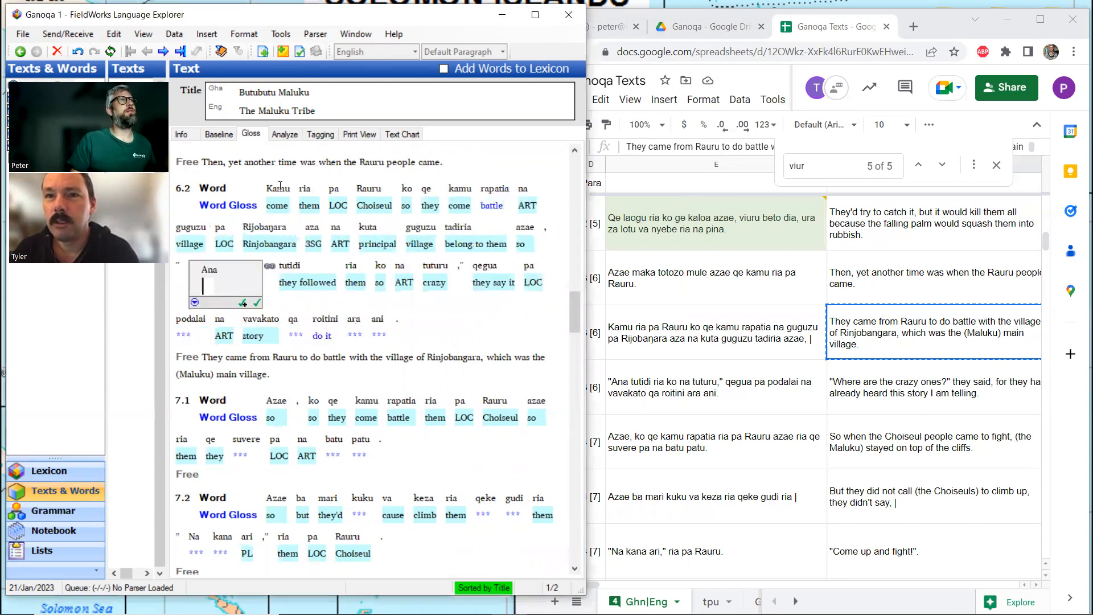
left_click(285, 134)
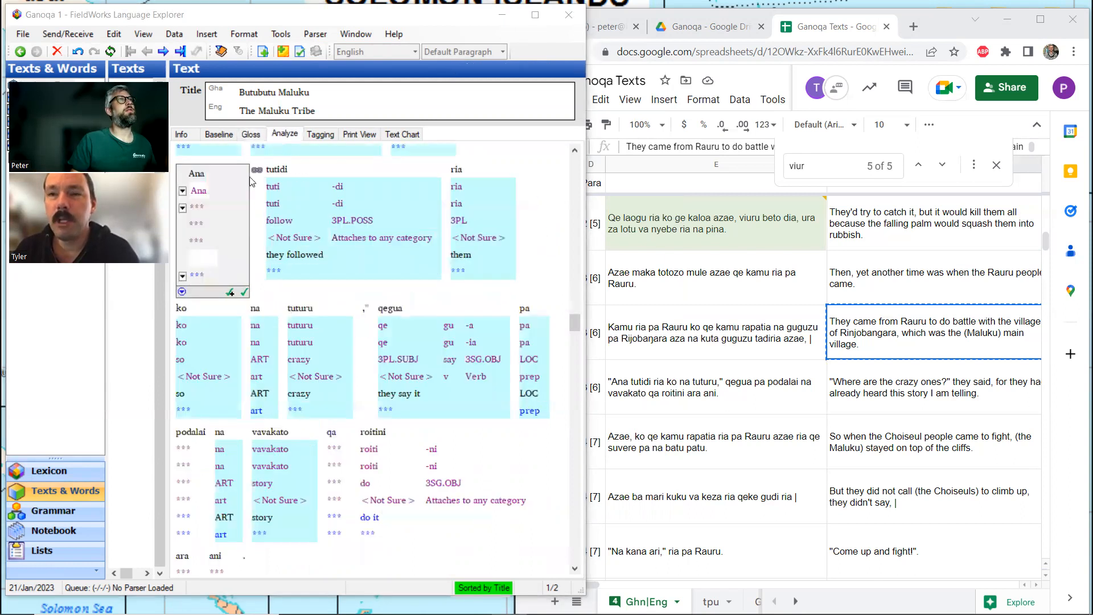
left_click(251, 135)
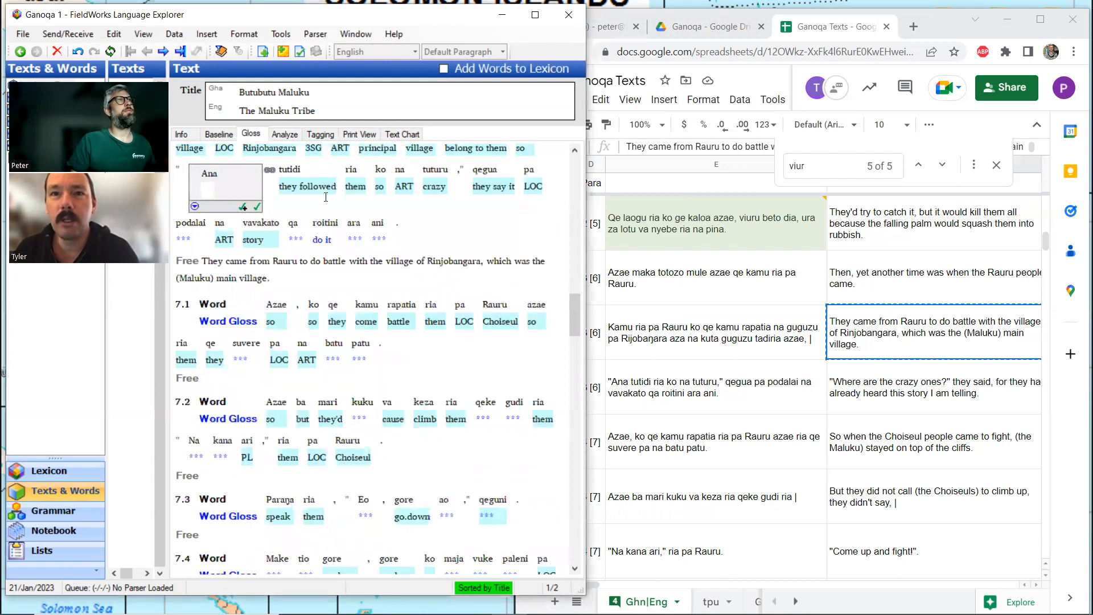
scroll(350, 213, "up", 1)
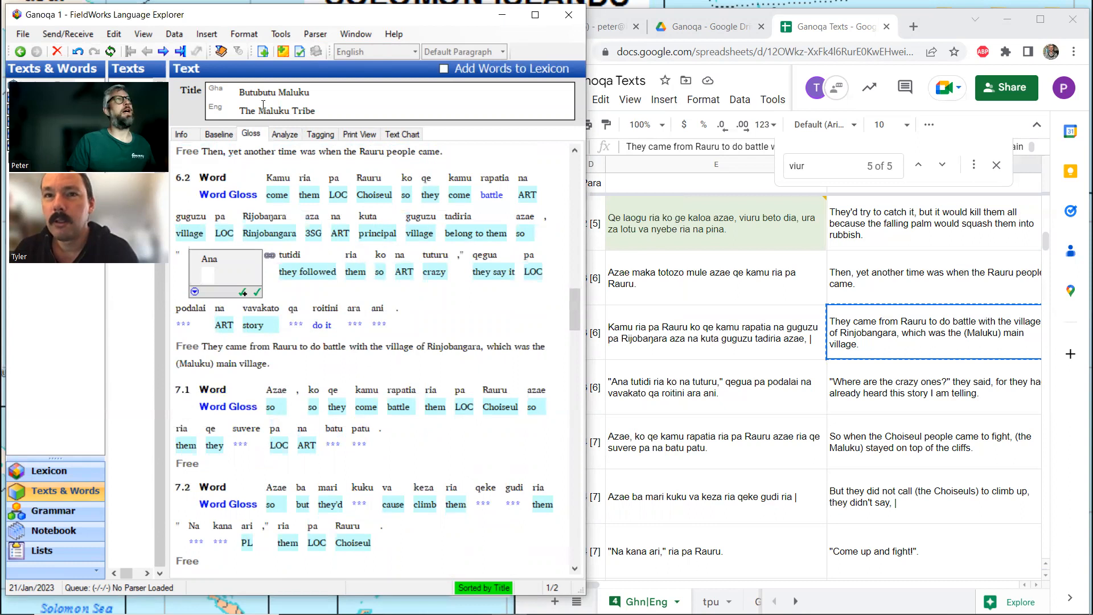
left_click(220, 136)
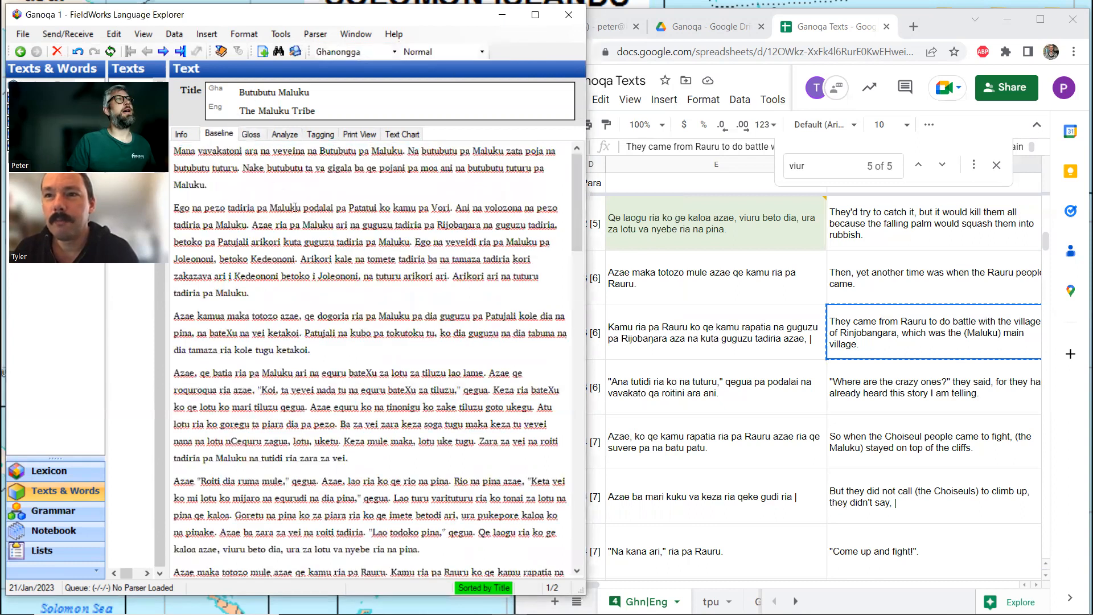
scroll(360, 278, "down", 5)
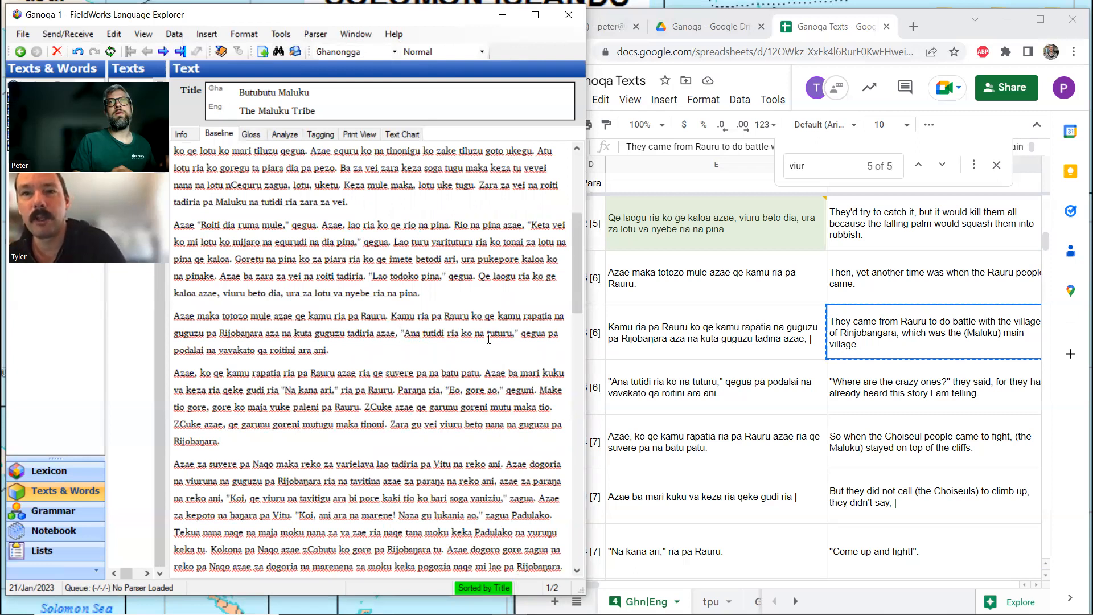
- Append the English translation in spreadsheet cell F108 to the end of line 6.2's free translation in FieldWorks
left_click(902, 386)
key("ctrl+c")
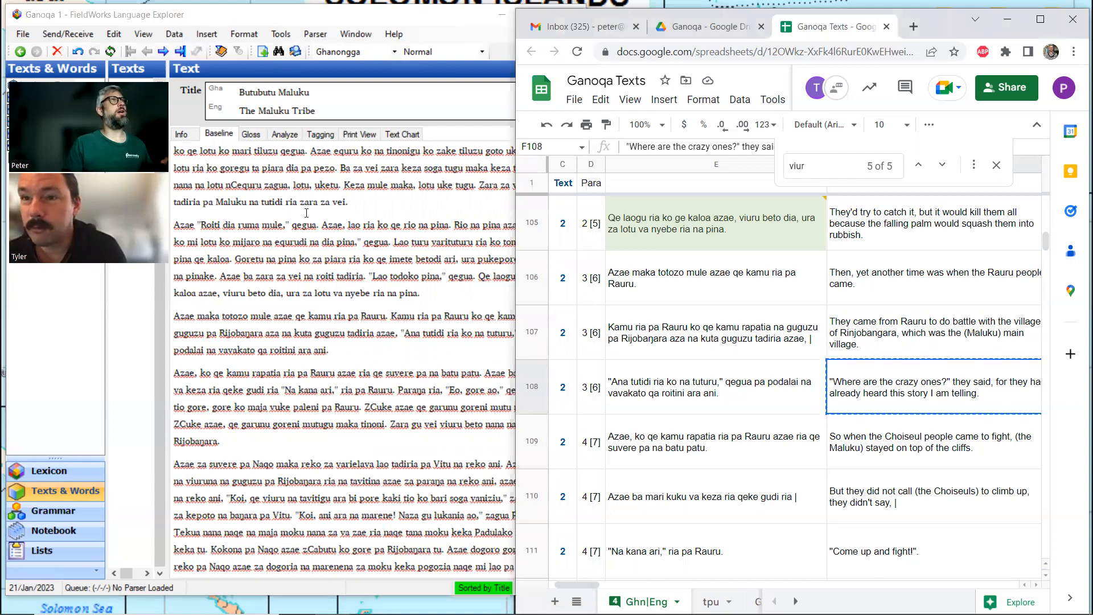
left_click(255, 134)
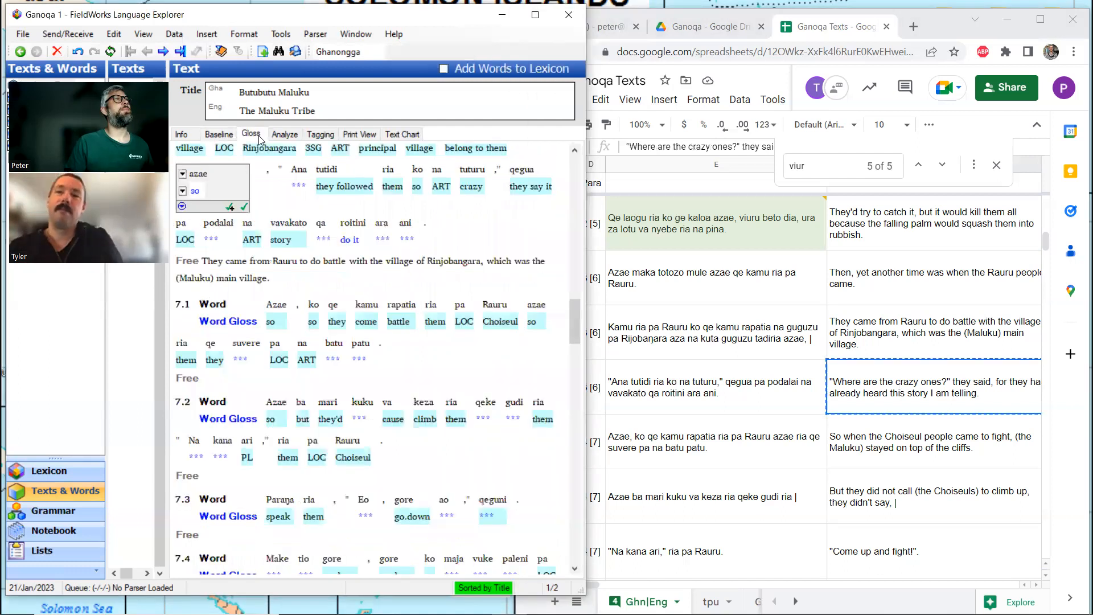
left_click(274, 277)
key("ctrl+v")
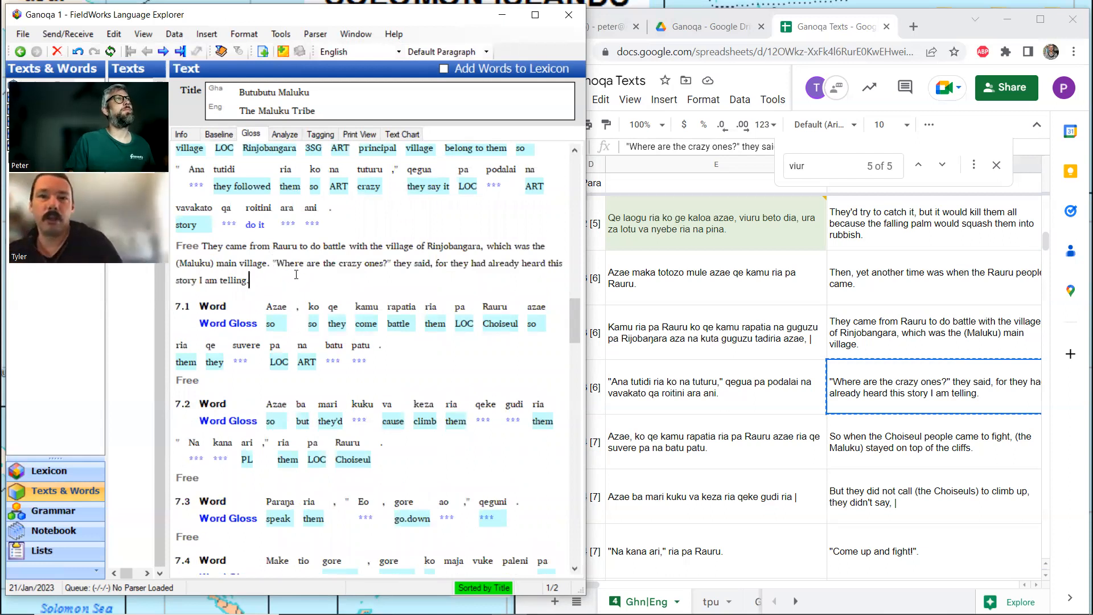
- Open the unglossed word podalai in line 6.2's analysis and check the lexicon entries for a related form
scroll(296, 275, "up", 2)
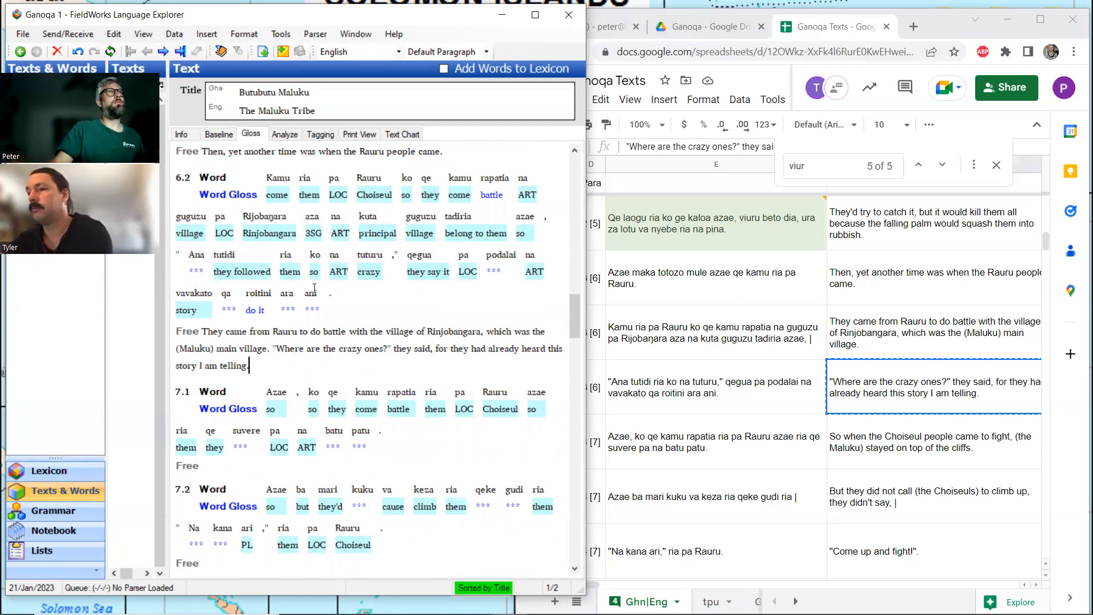
left_click(501, 258)
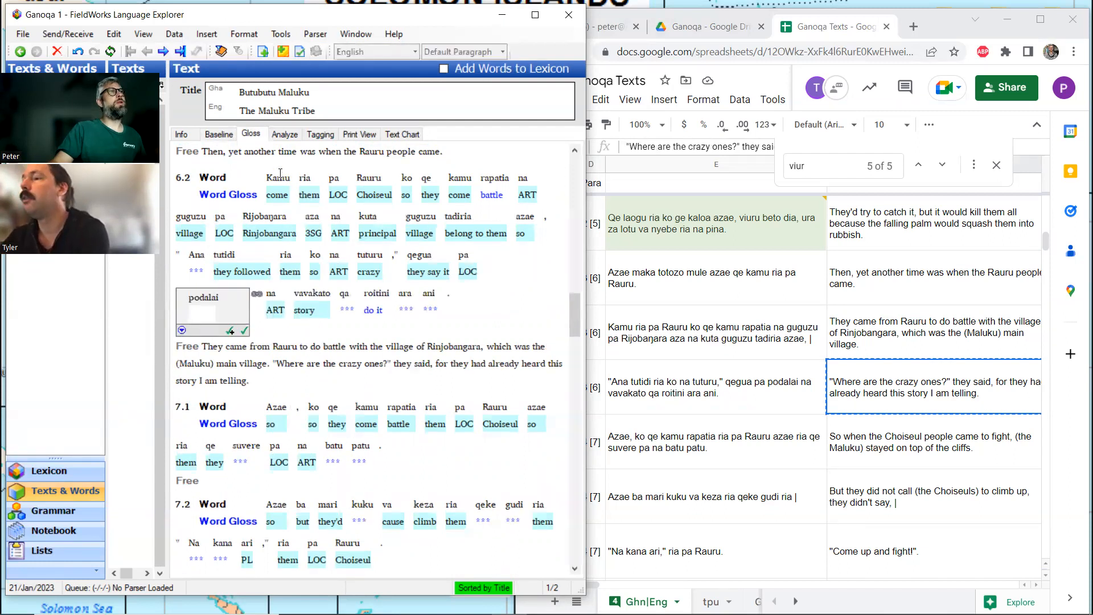
left_click(284, 136)
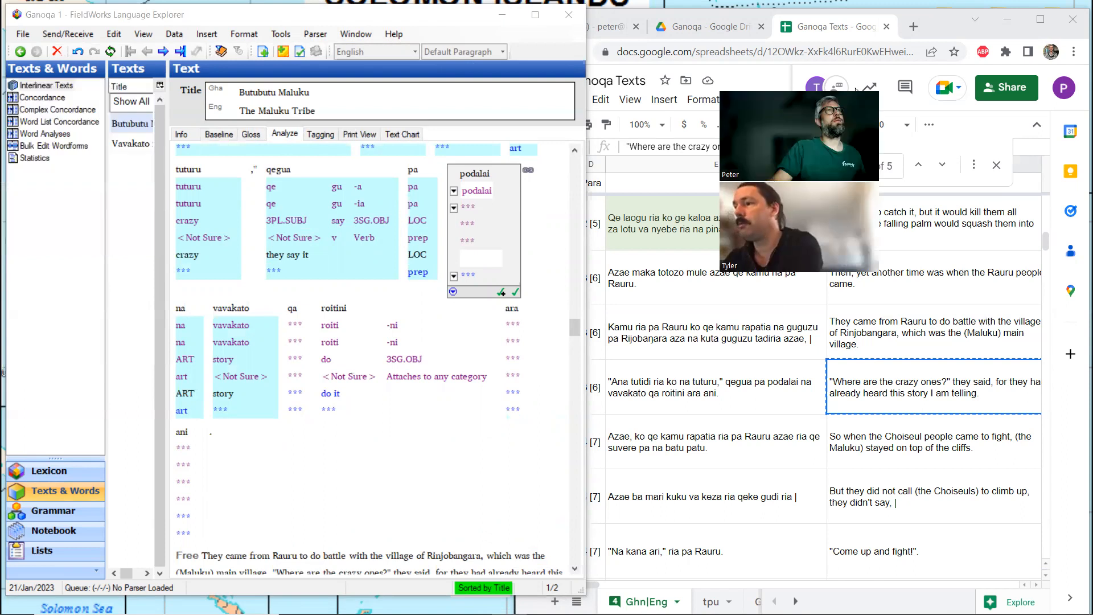
left_click(49, 470)
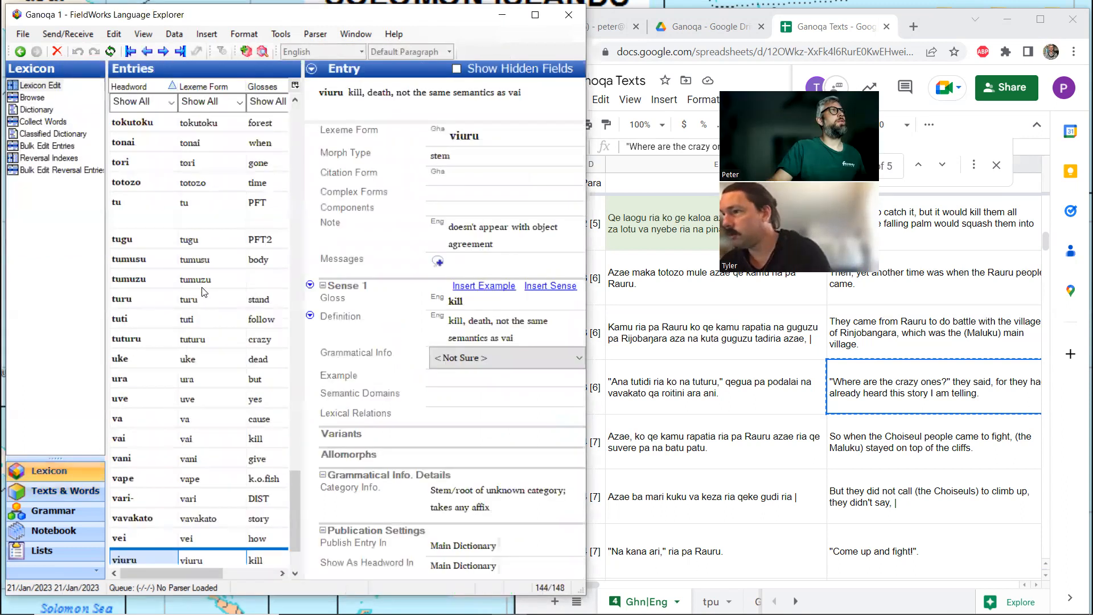
scroll(203, 292, "up", 10)
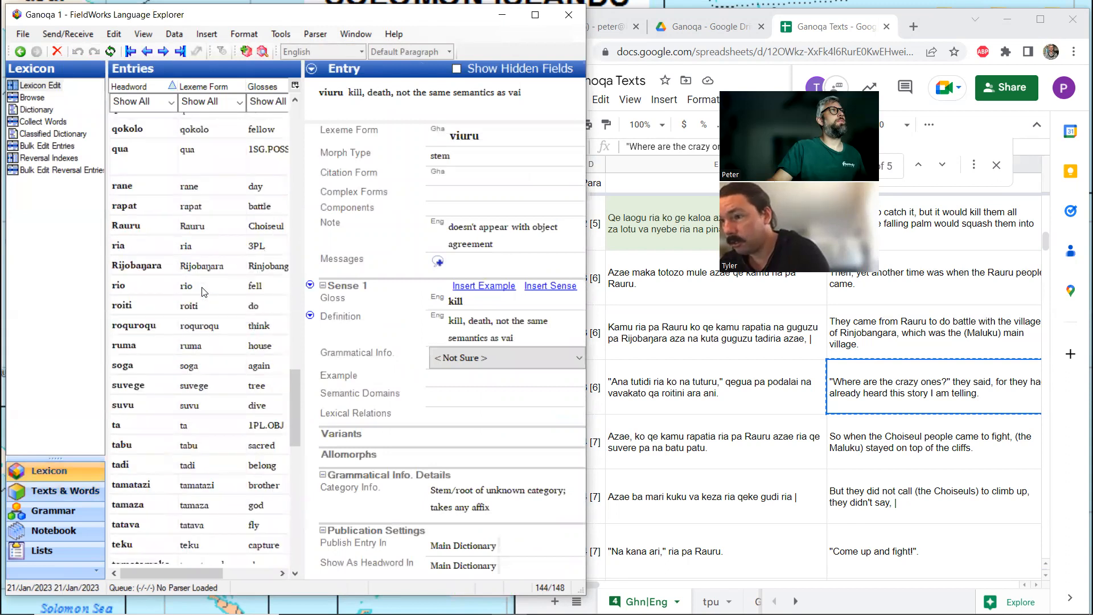
scroll(204, 292, "up", 1)
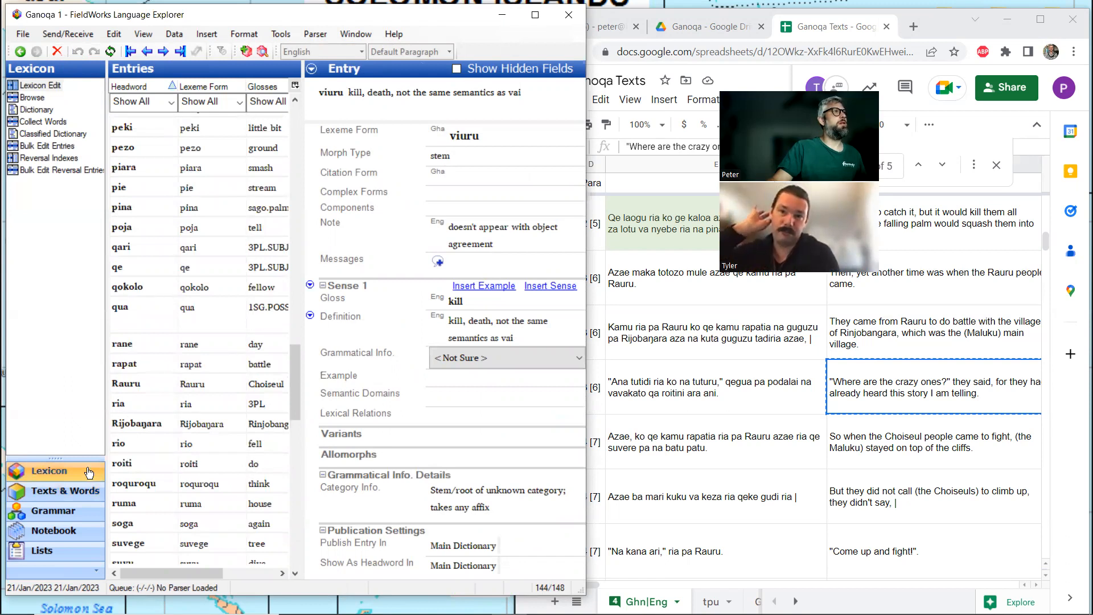
left_click(86, 491)
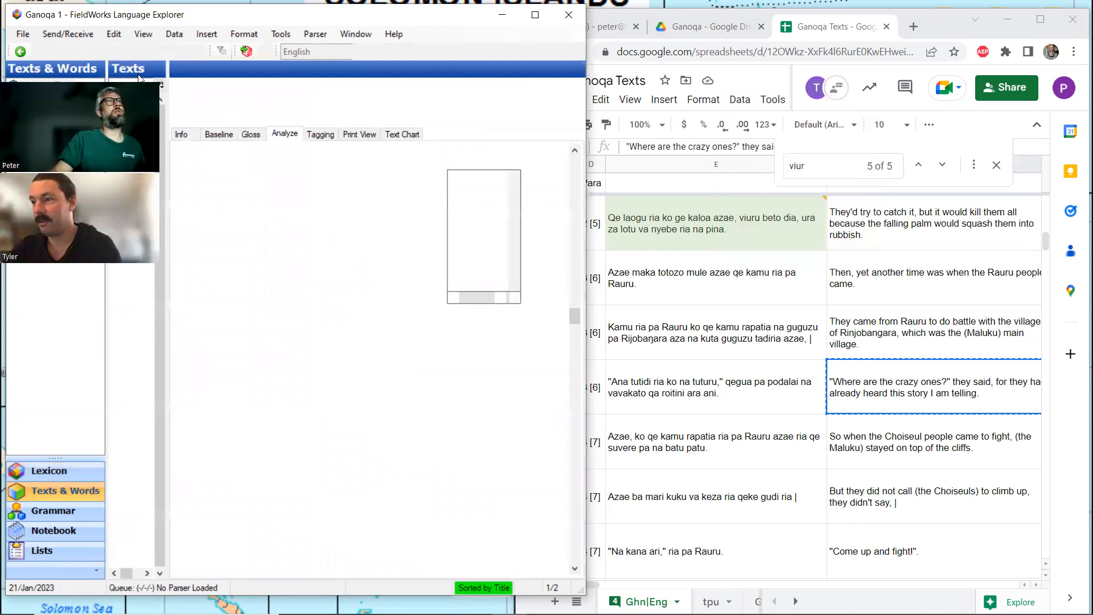
- Search the Ganoqa Texts spreadsheet for "poda" and compare the matching sentences with their English translations
left_click(895, 372)
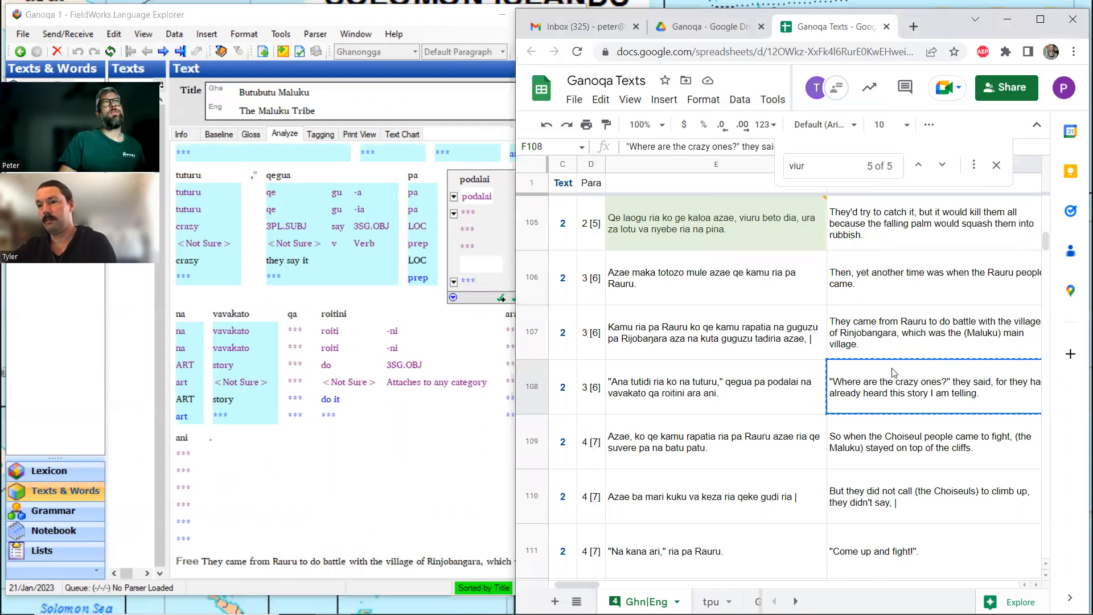
key("ctrl+f")
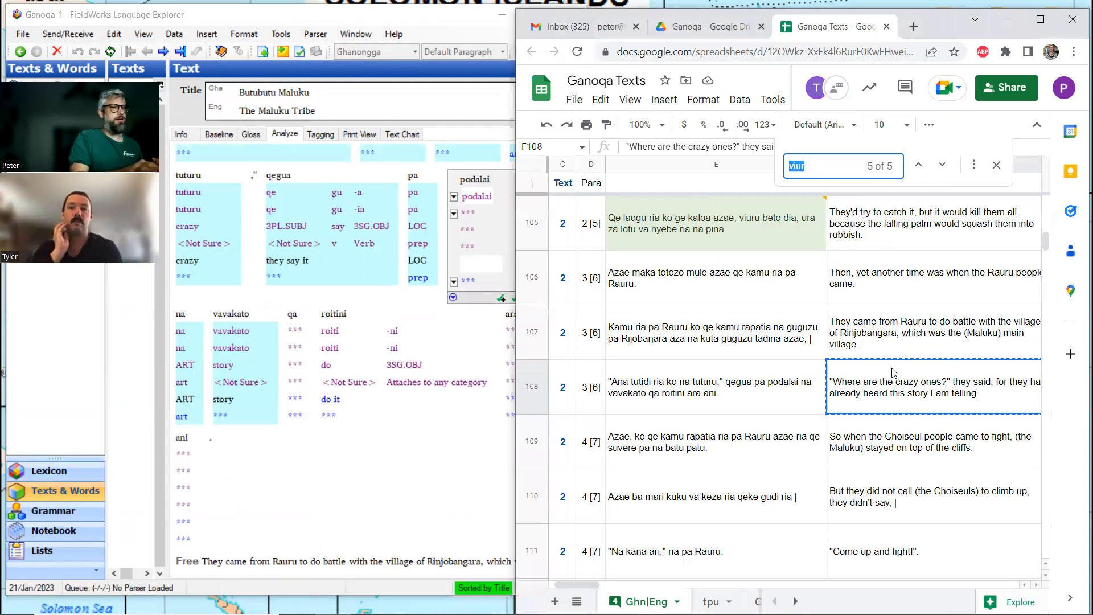
type("poda")
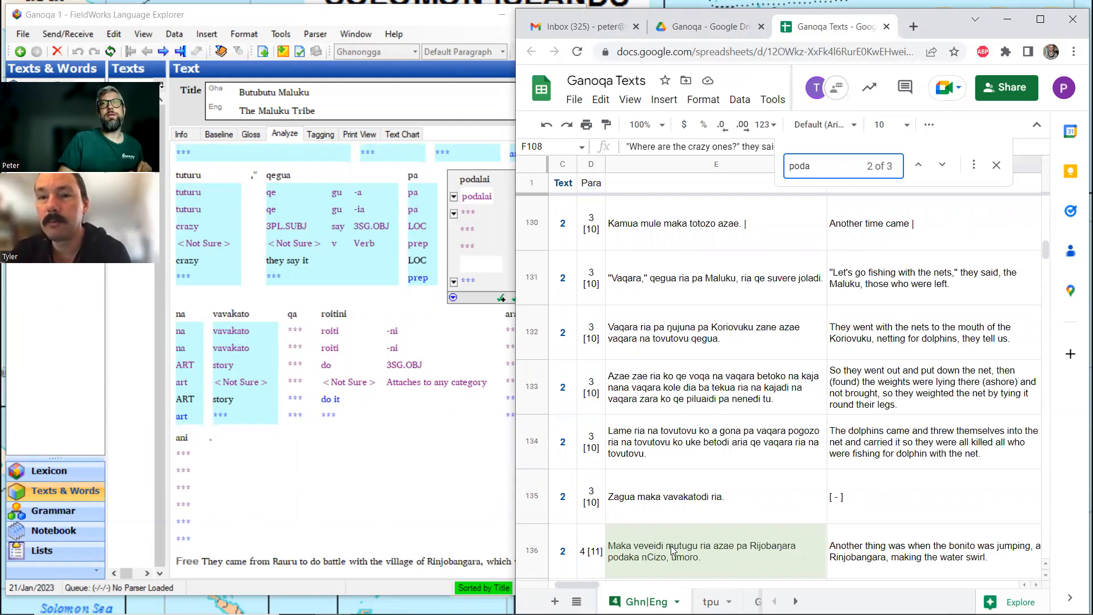
left_click(941, 165)
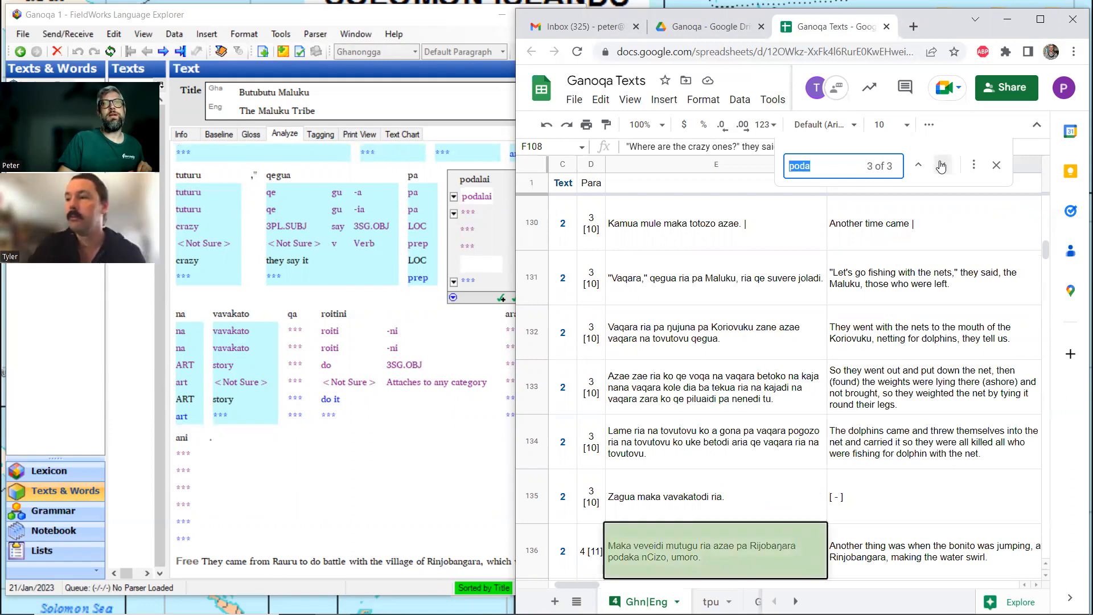
left_click(941, 165)
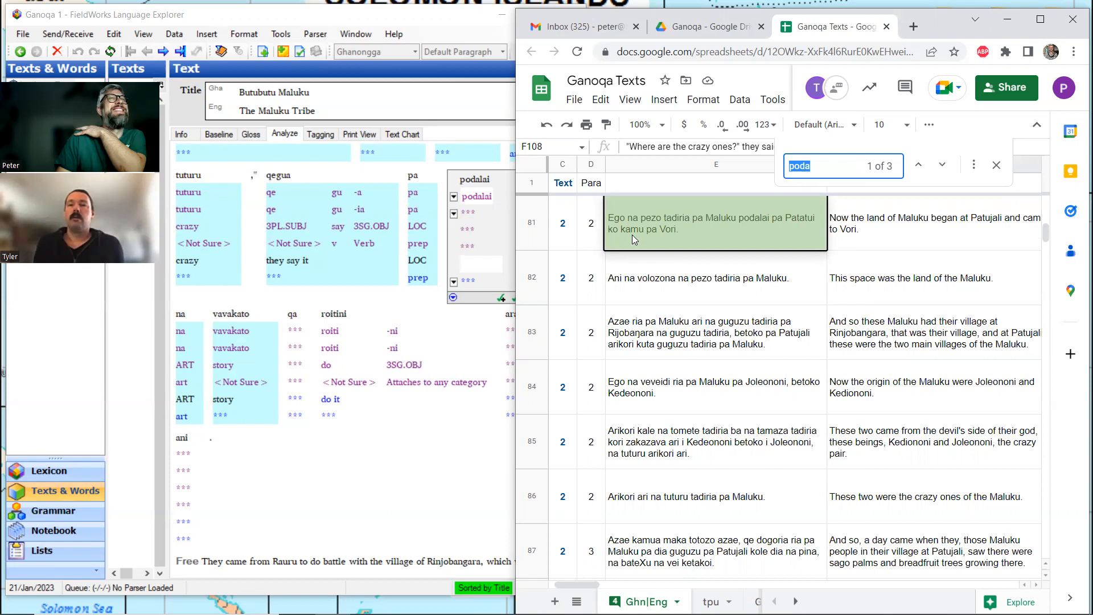
left_click(942, 165)
left_click(874, 538)
scroll(874, 538, "down", 3)
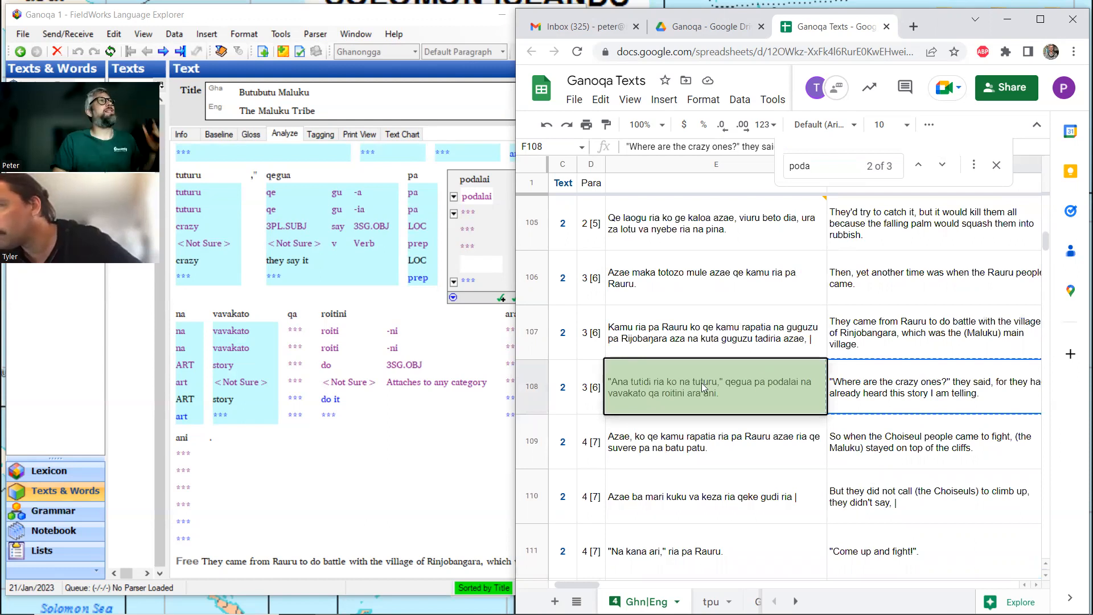
left_click(454, 213)
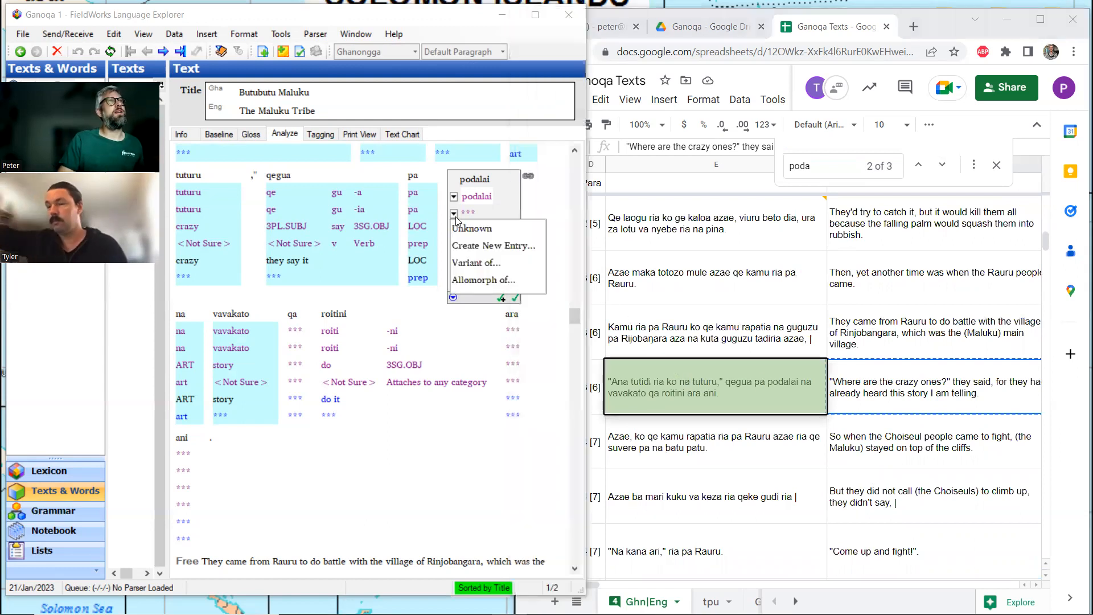
left_click(464, 244)
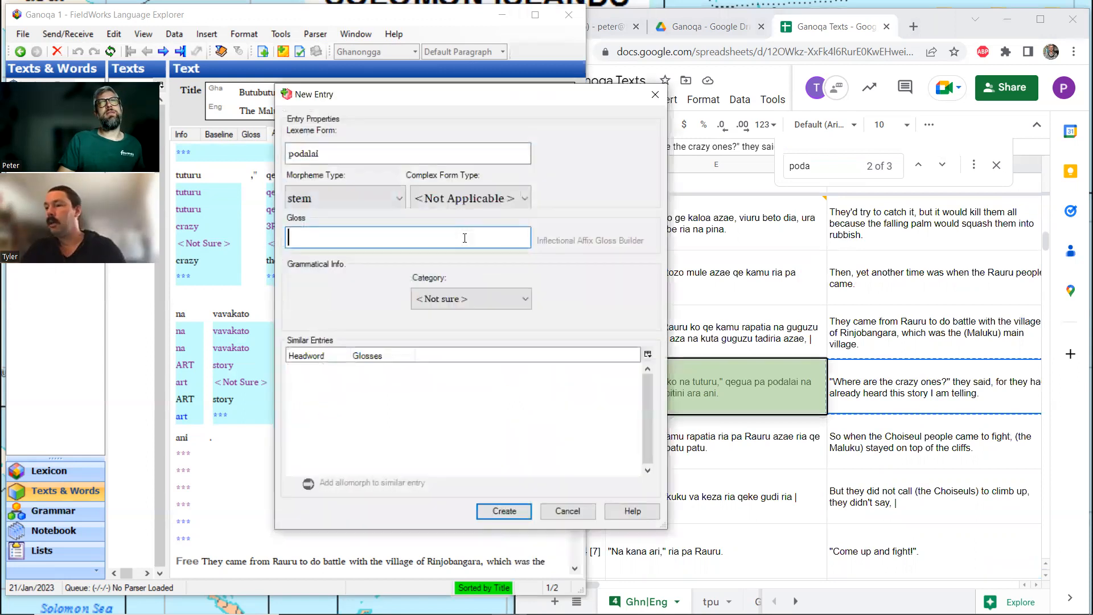
left_click(655, 94)
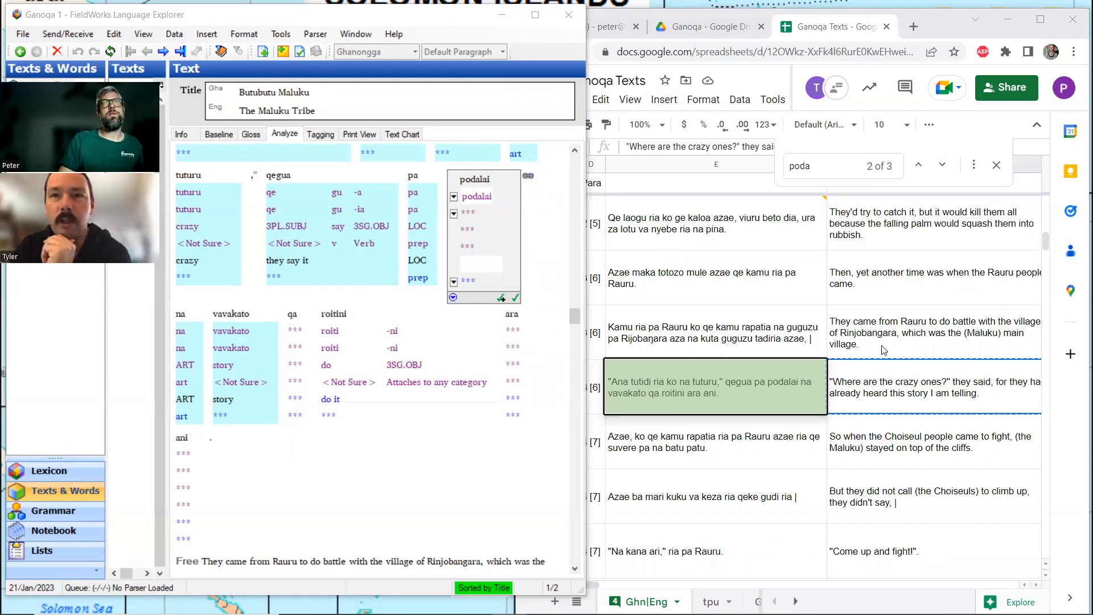
left_click(250, 135)
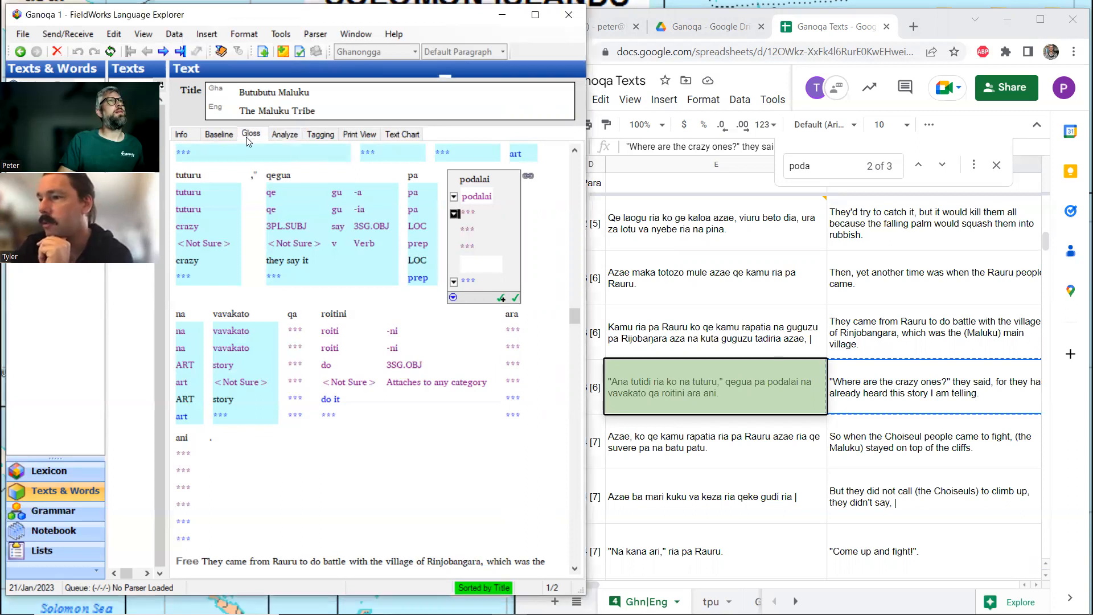
scroll(311, 228, "up", 3)
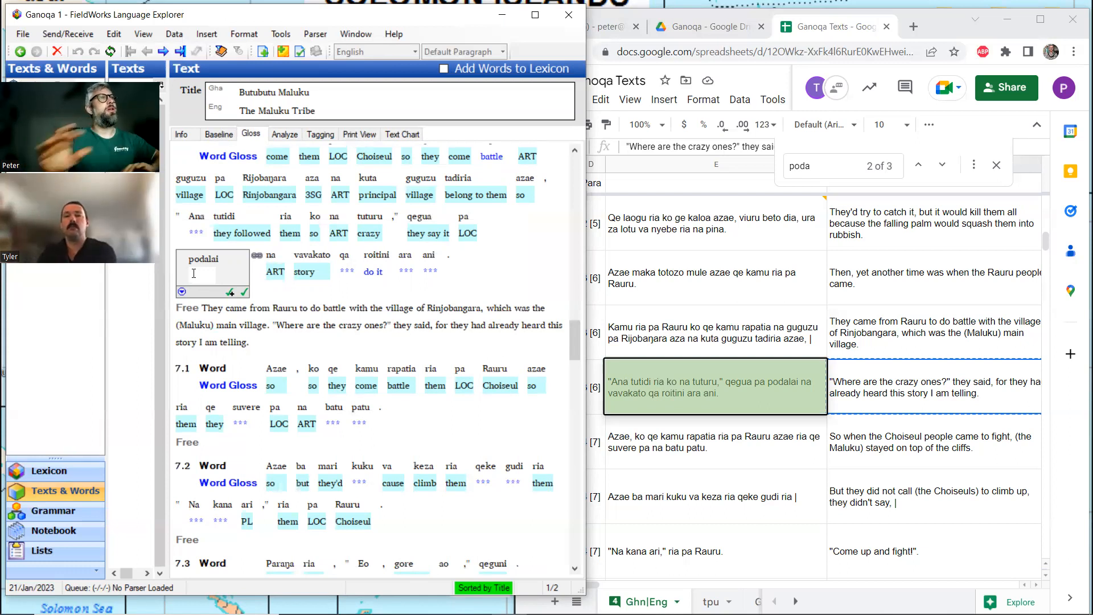
- Search the Ganoqa Texts spreadsheet for "korapa" and read through the matching sentences and their translations
left_click(728, 170)
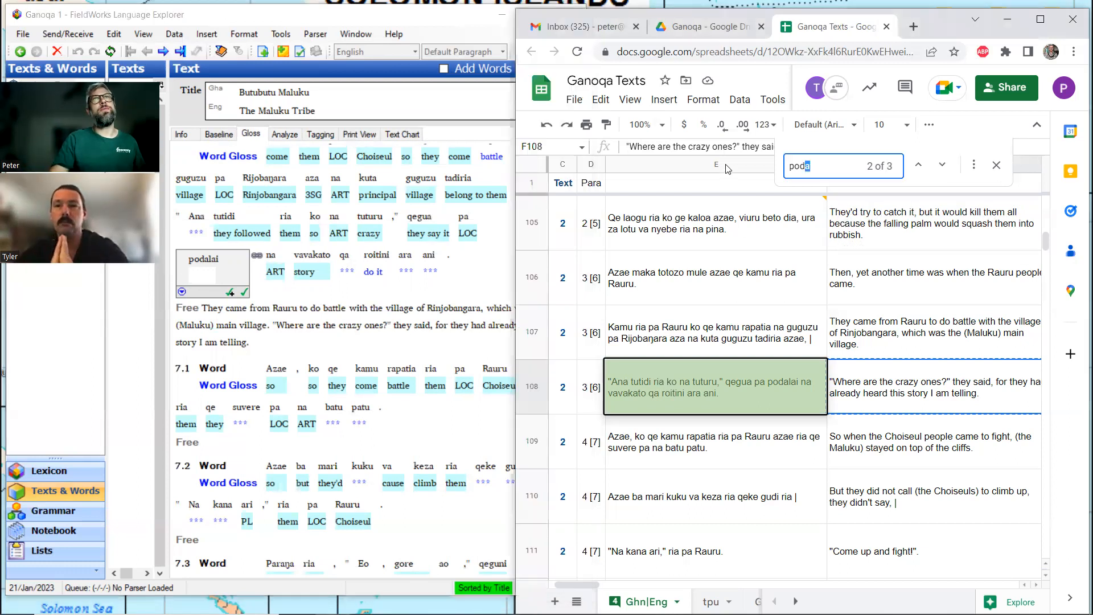
type("korapa")
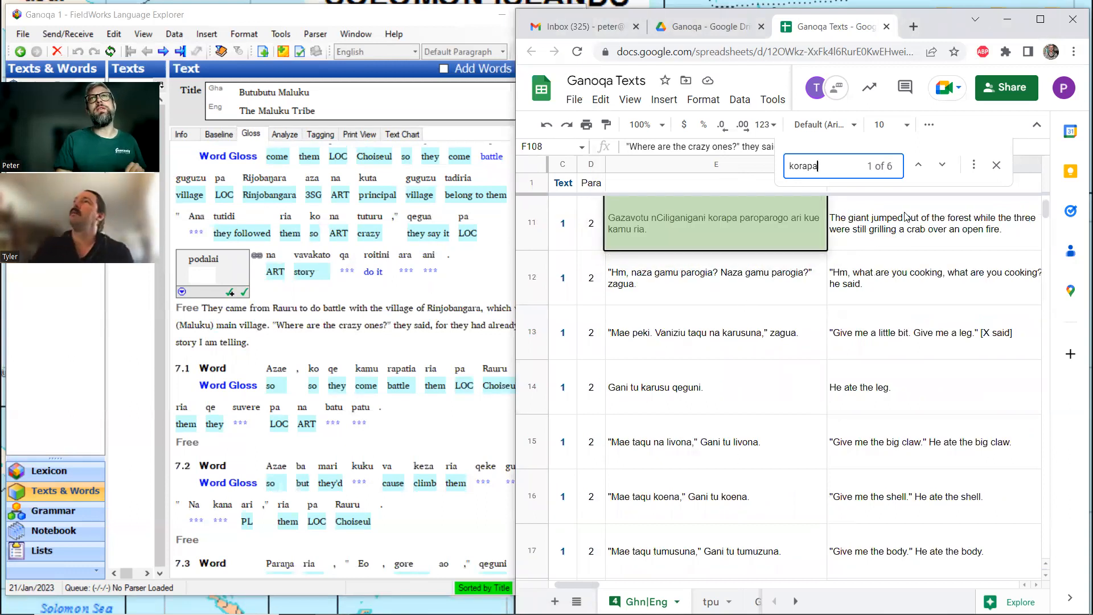
left_click(942, 166)
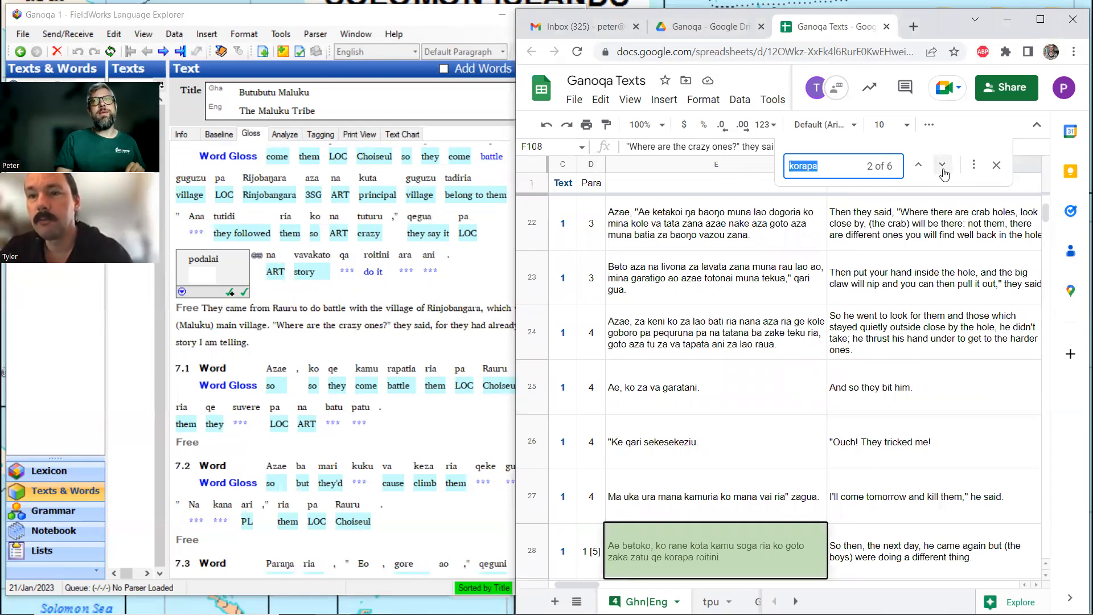
left_click(943, 170)
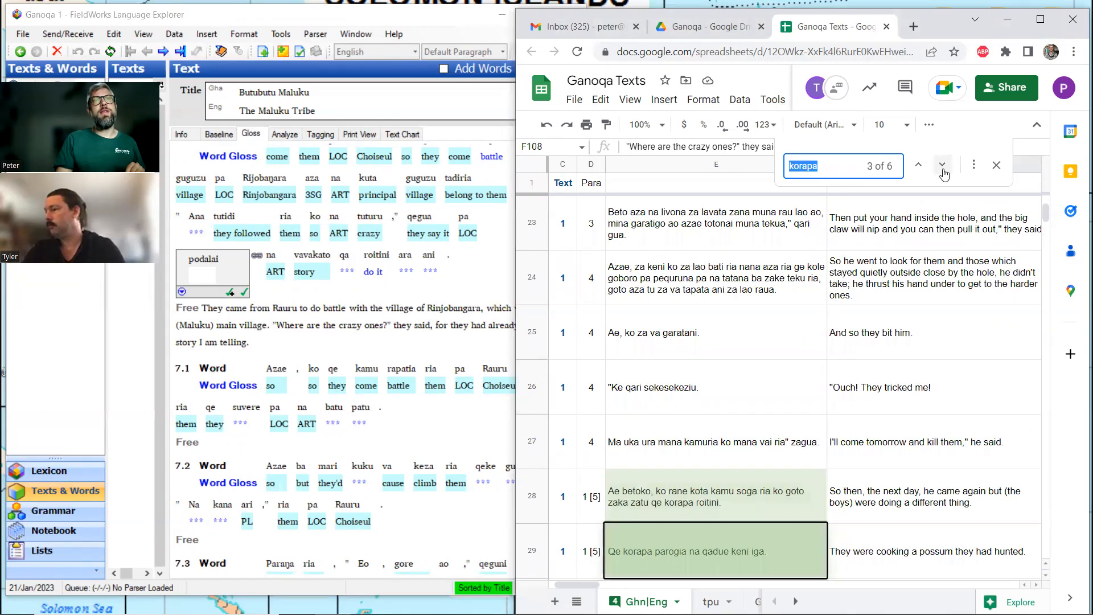
left_click(943, 166)
left_click(943, 165)
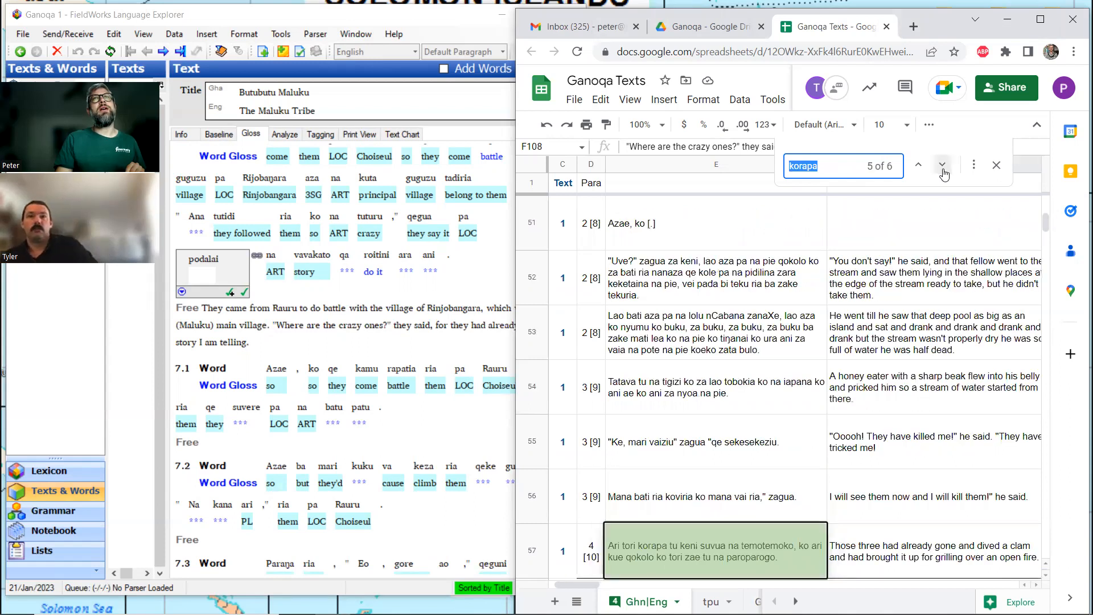
left_click(943, 165)
left_click(997, 166)
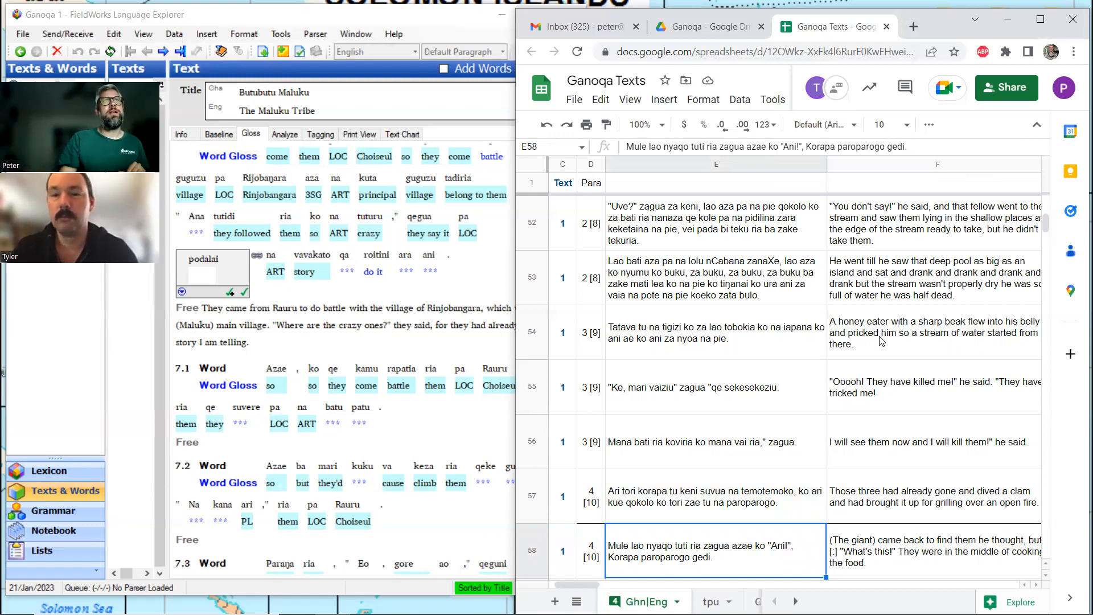
scroll(882, 341, "down", 1)
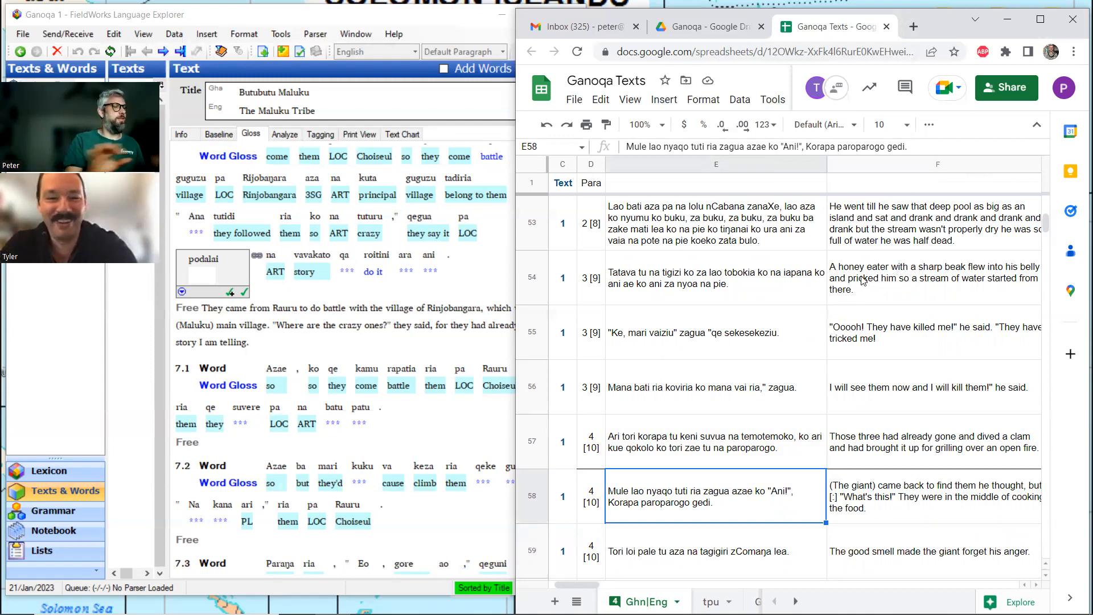
- Search the spreadsheet for "podalai" and compare each matching sentence with its English translation
key("ctrl+f")
type("podalai")
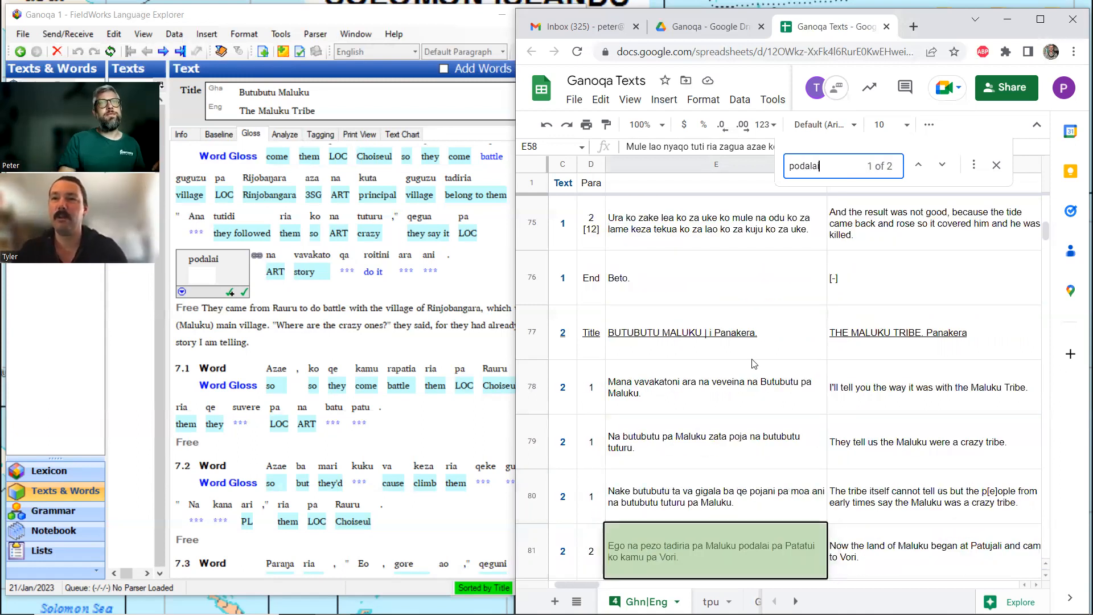
scroll(831, 319, "down", 2)
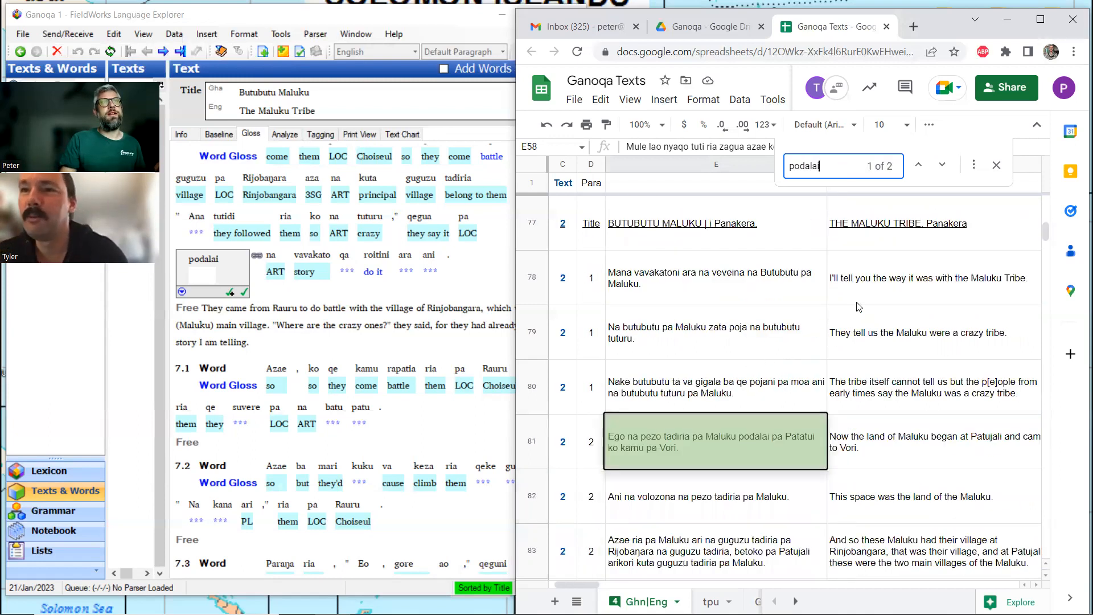
left_click(943, 165)
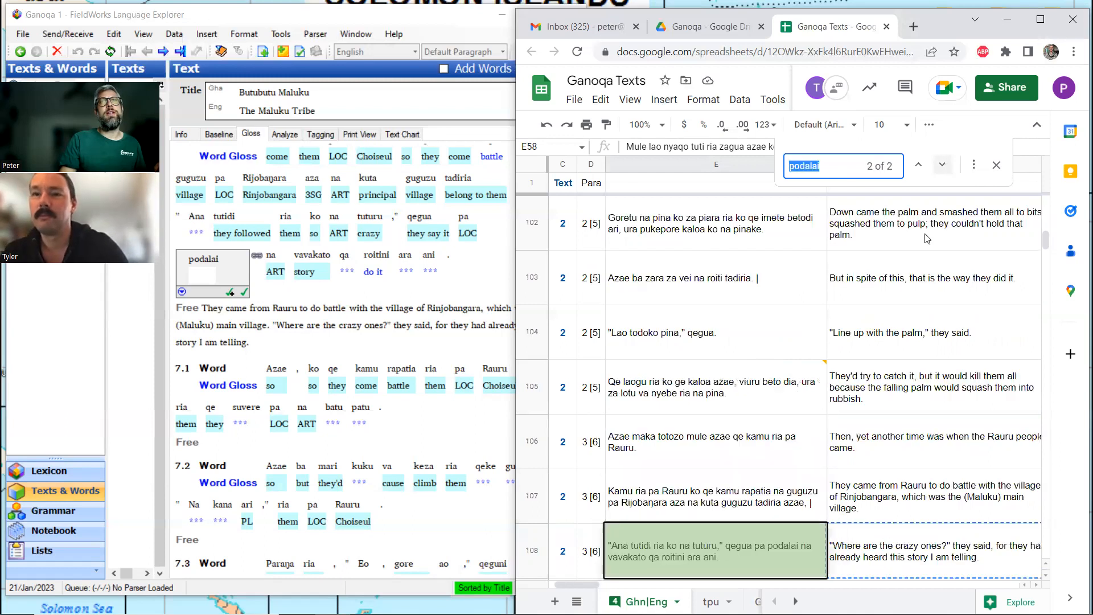
- Create a lexicon entry in FieldWorks for the stem podalai in line 6.2 with the gloss "begin"
left_click(195, 273)
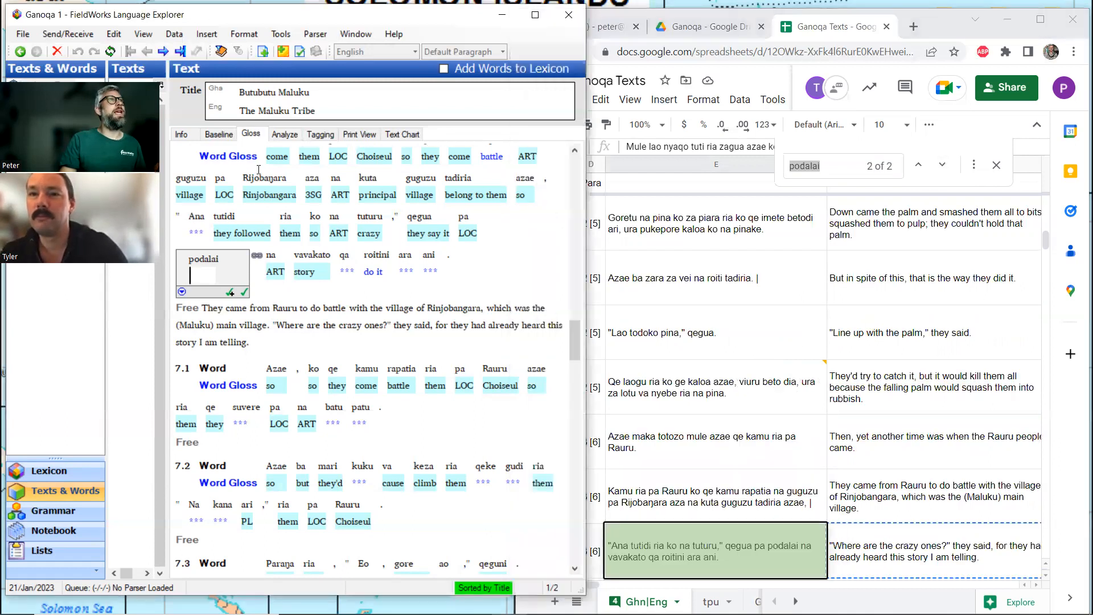
left_click(285, 135)
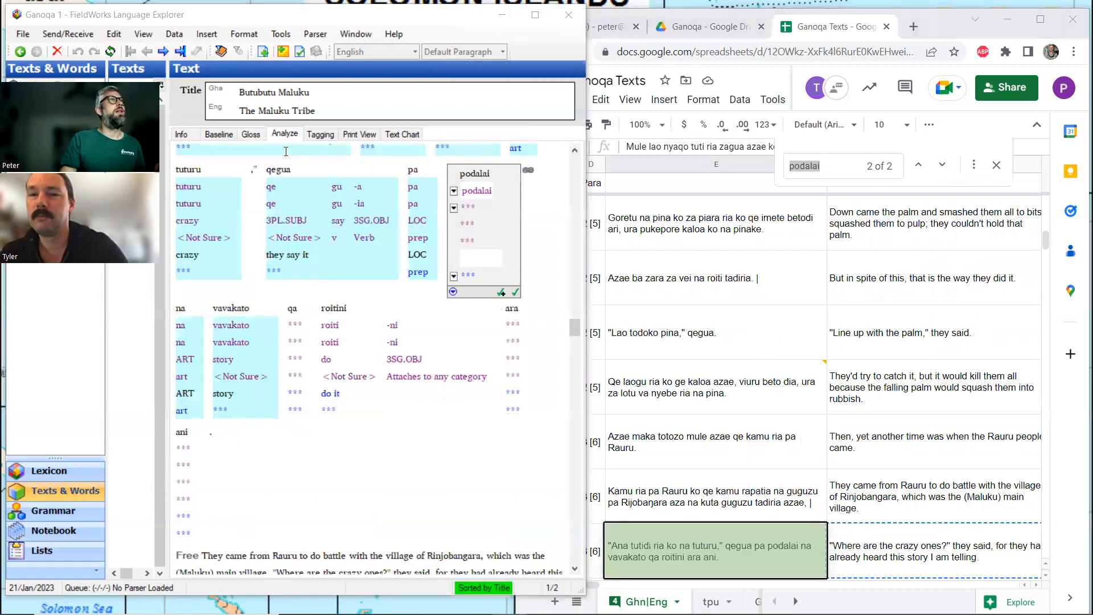
left_click(455, 208)
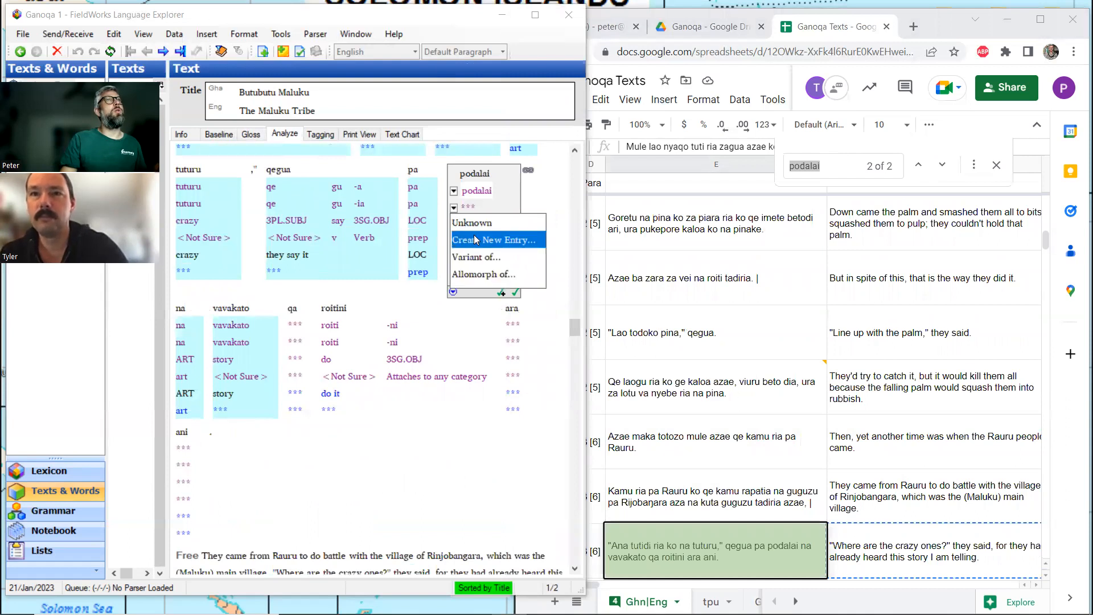
left_click(474, 238)
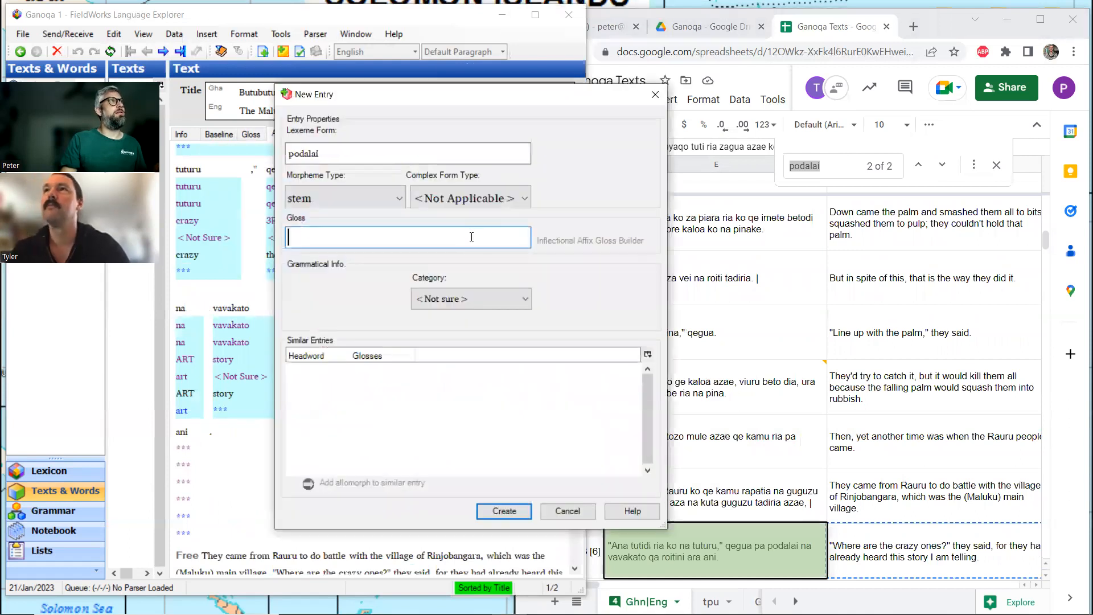
type("begi")
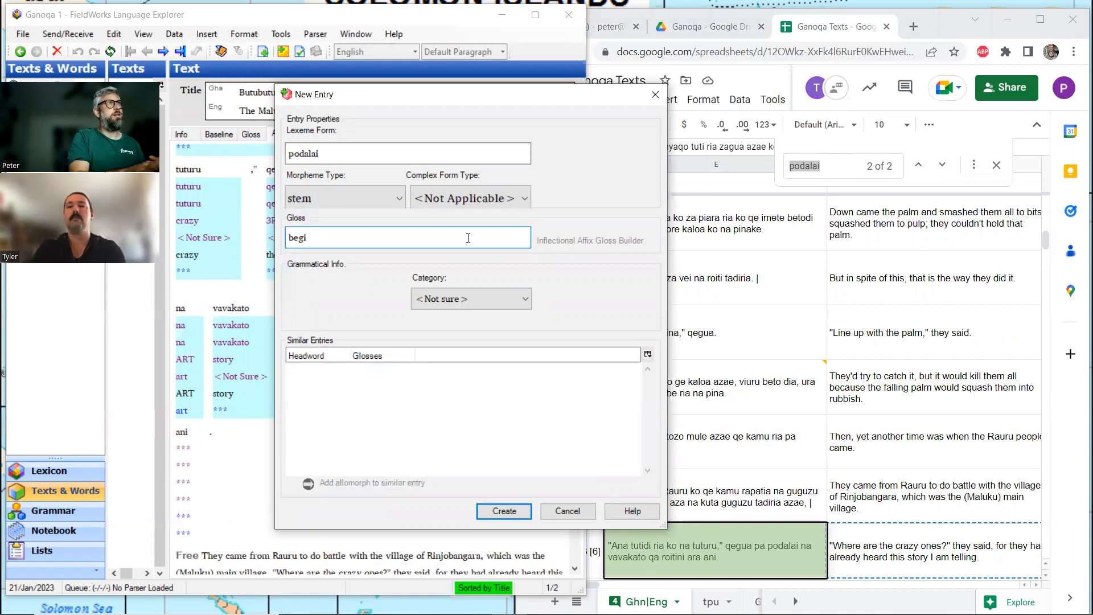
type("n")
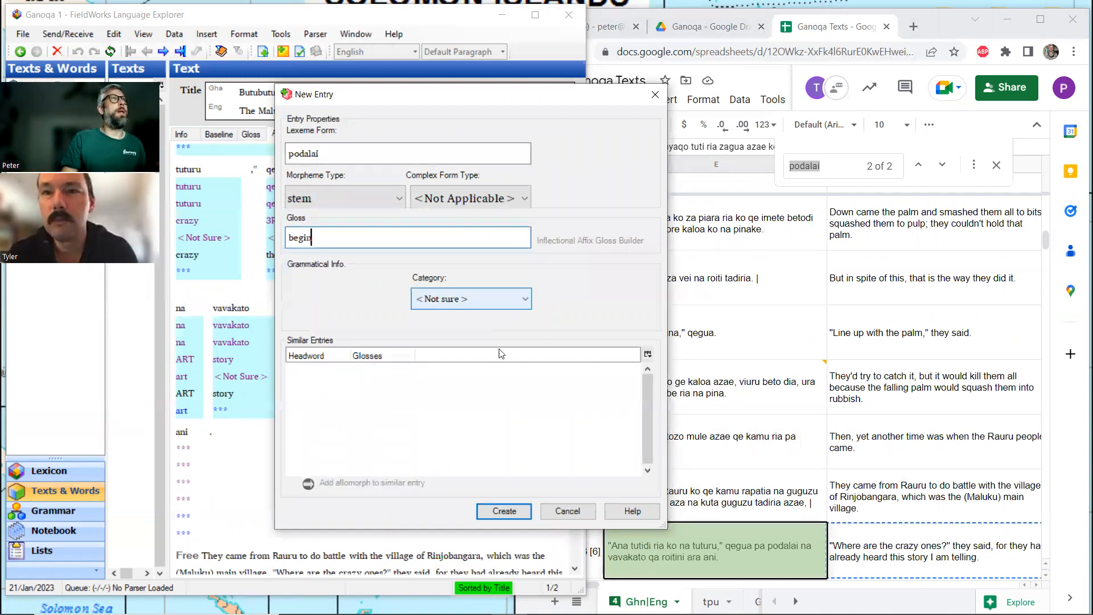
left_click(501, 510)
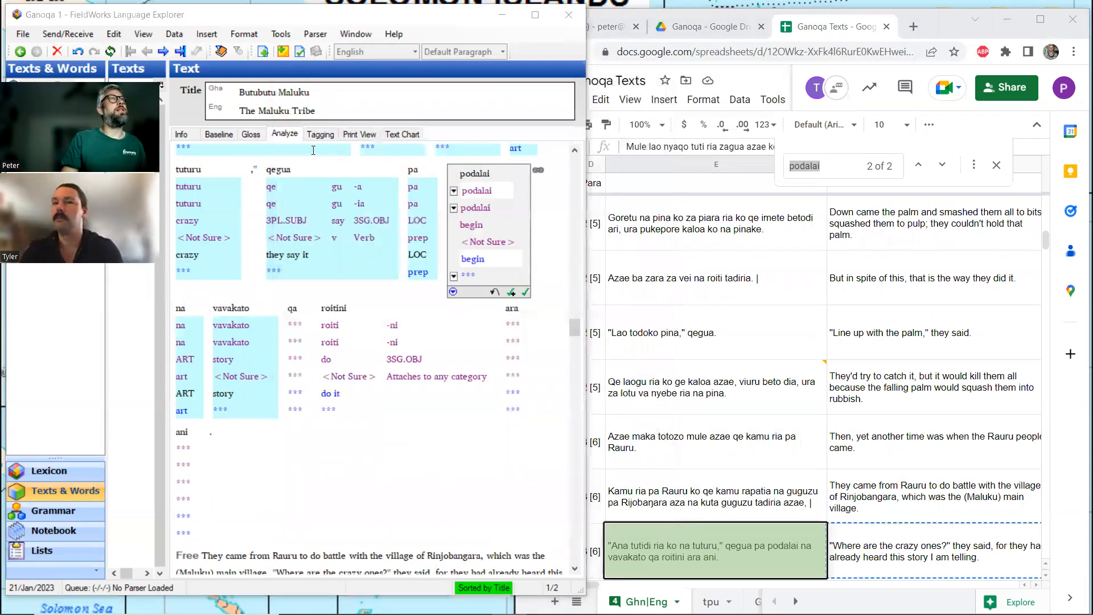
- Return to the word-gloss view of the text and review line 6.2 with its free translation
left_click(254, 136)
scroll(326, 259, "up", 3)
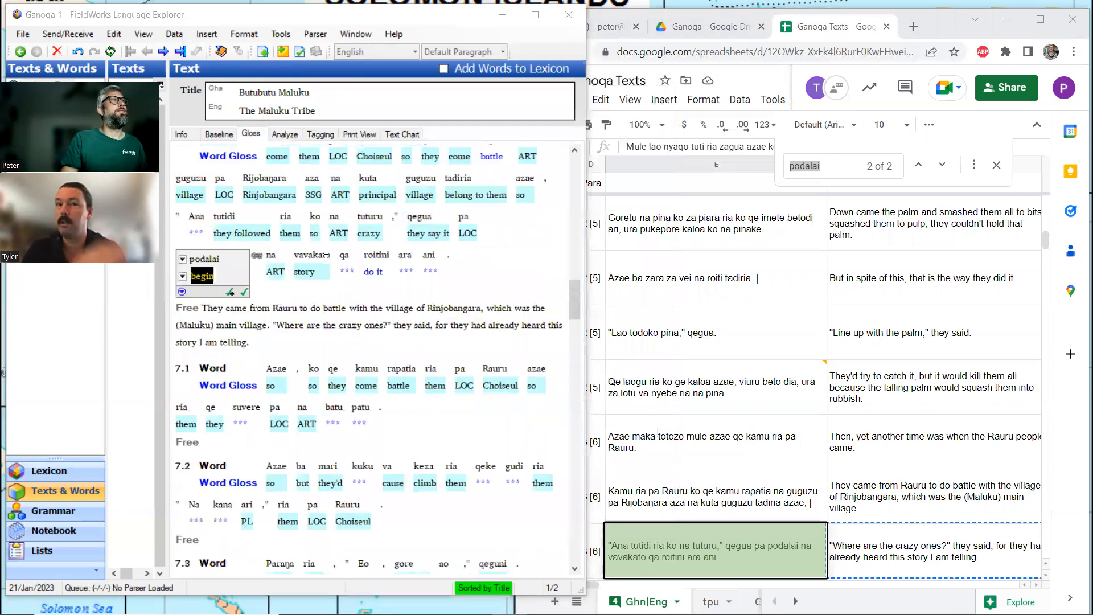
scroll(326, 258, "up", 5)
scroll(326, 259, "down", 6)
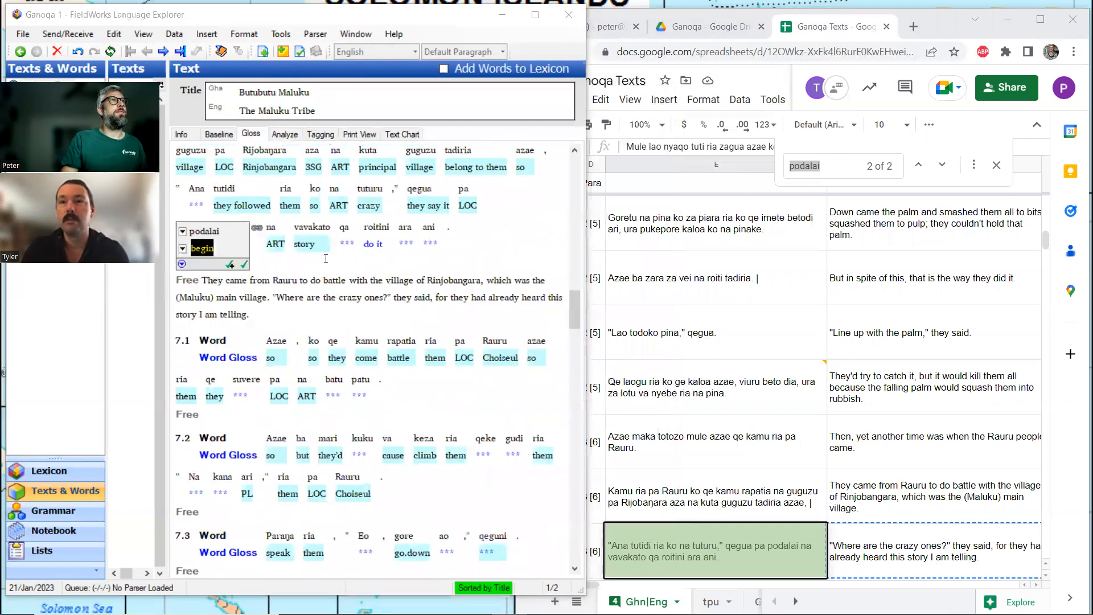
scroll(325, 259, "up", 3)
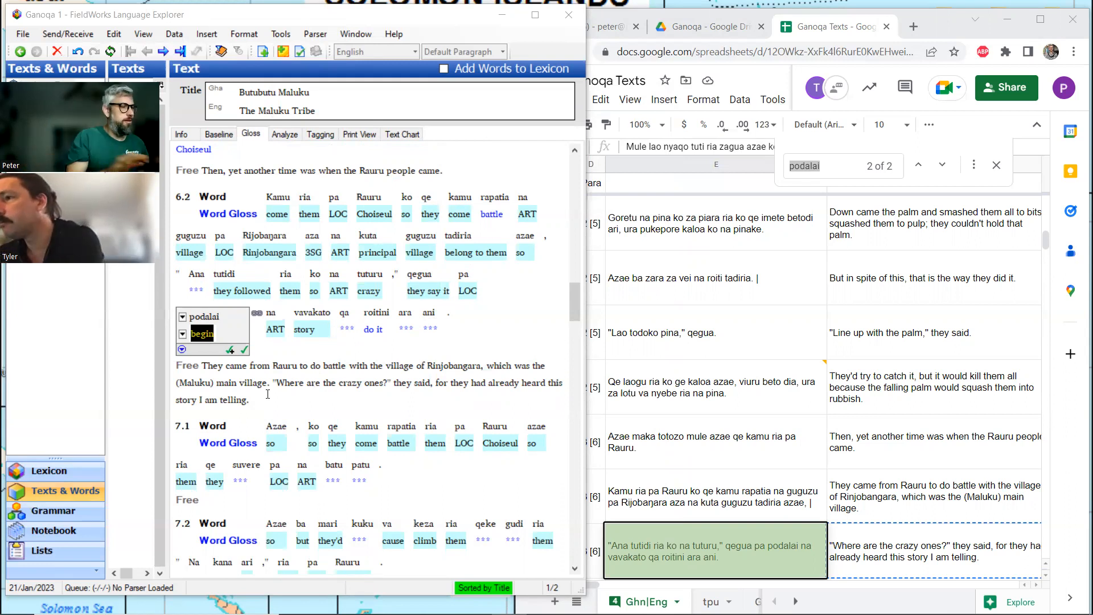
- Search the Ganoqa Texts spreadsheet for "qa" and compare each matching sentence with its English translation
left_click(827, 165)
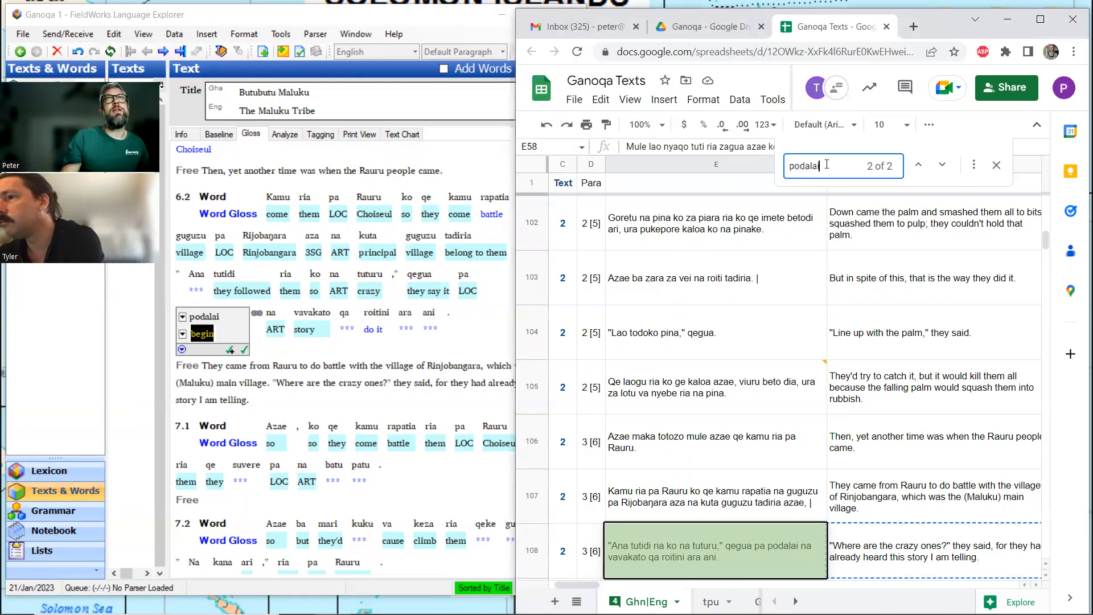
key("BackSpace")
key("BackSpace")
key("BackSpace")
key("BackSpace")
key("BackSpace")
key("BackSpace")
key("BackSpace")
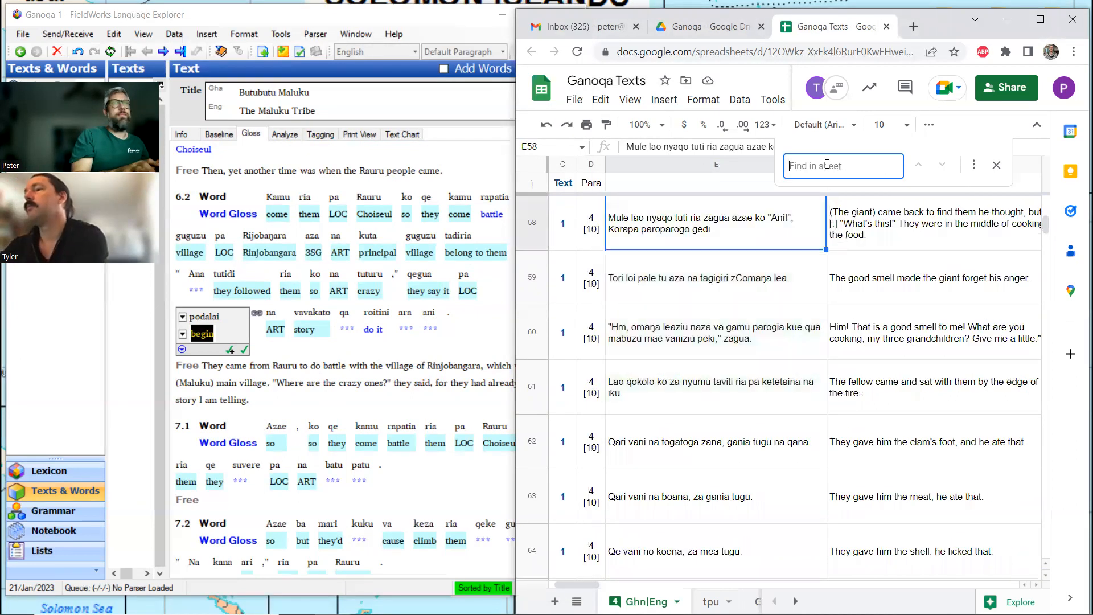
type("qa")
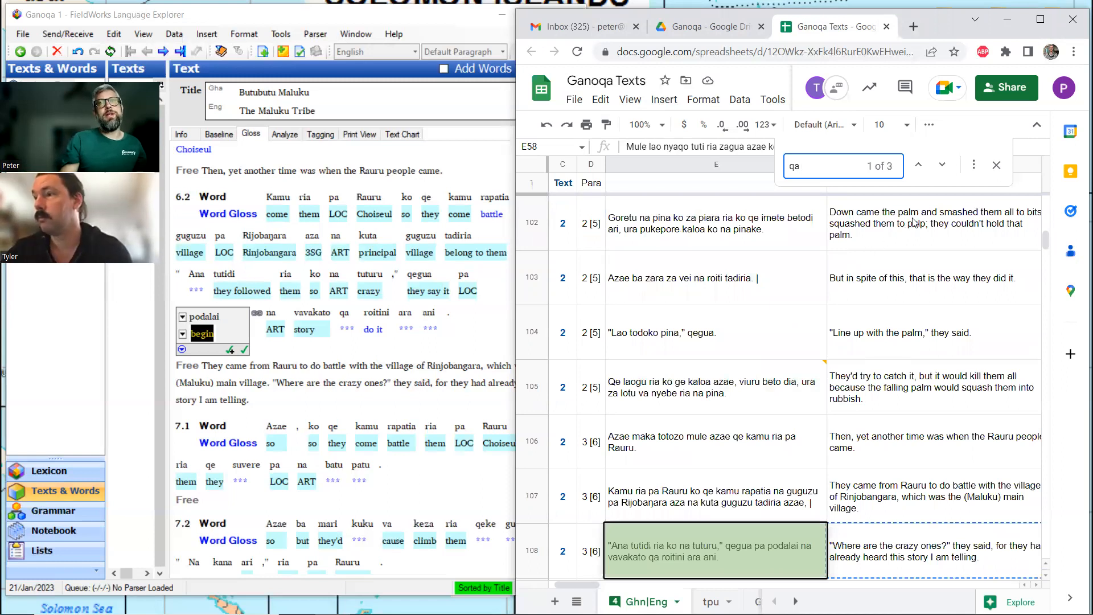
left_click(941, 177)
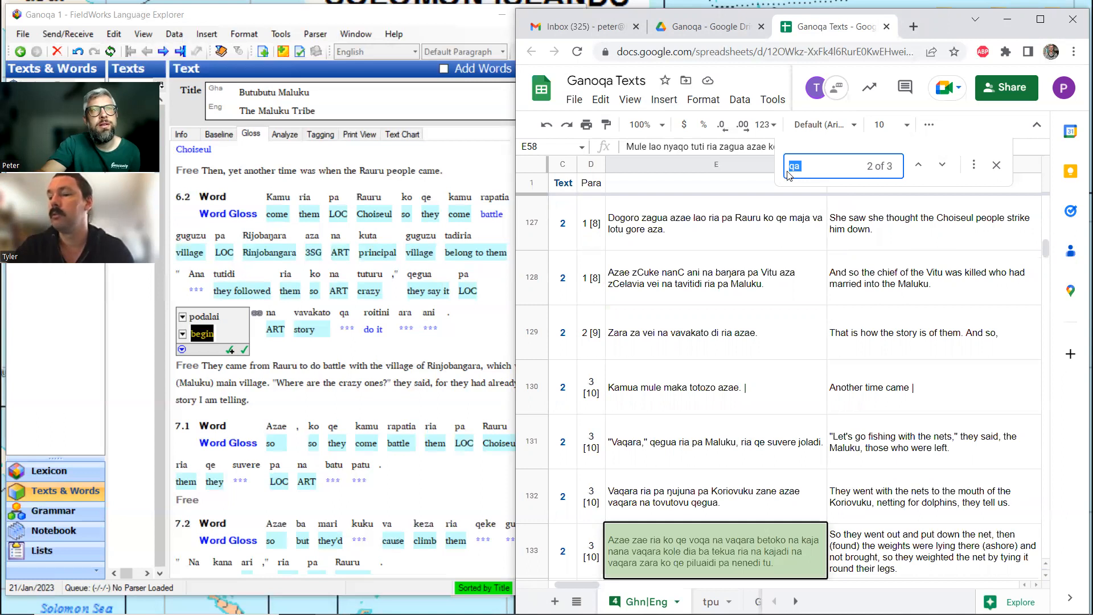
left_click(945, 168)
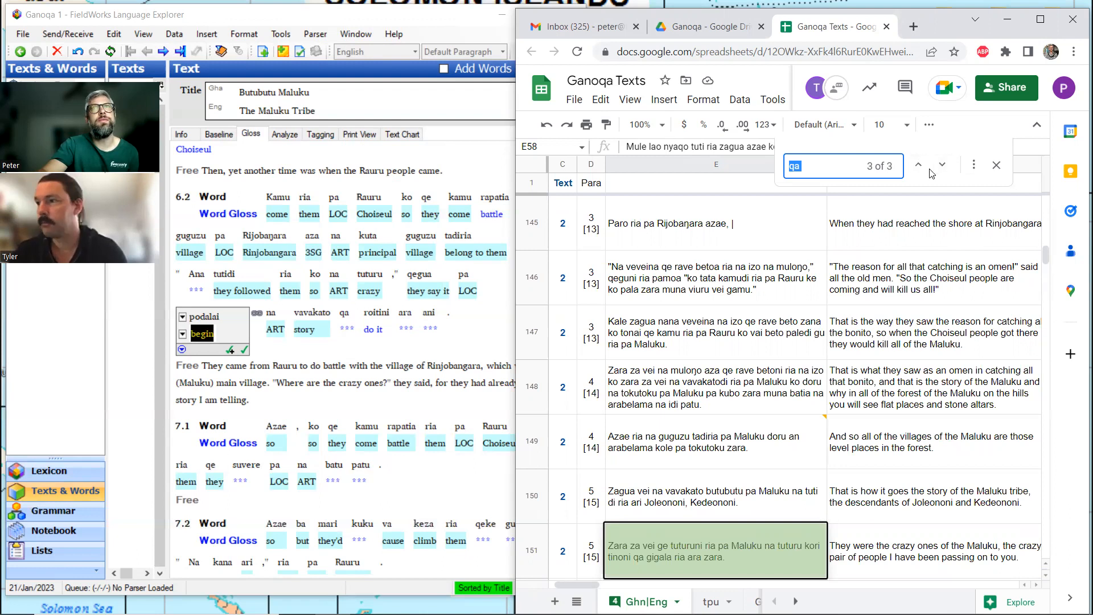
left_click(918, 165)
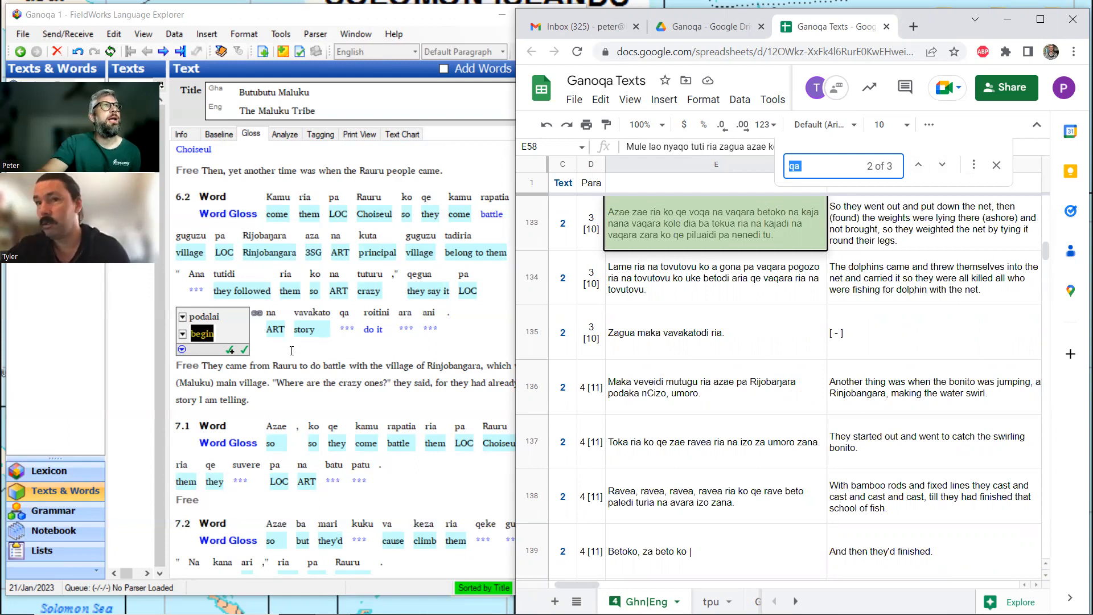
- Create a lexicon entry in FieldWorks for the stem qa in line 6.2 with the gloss "1SG.SUBJ"
left_click(352, 344)
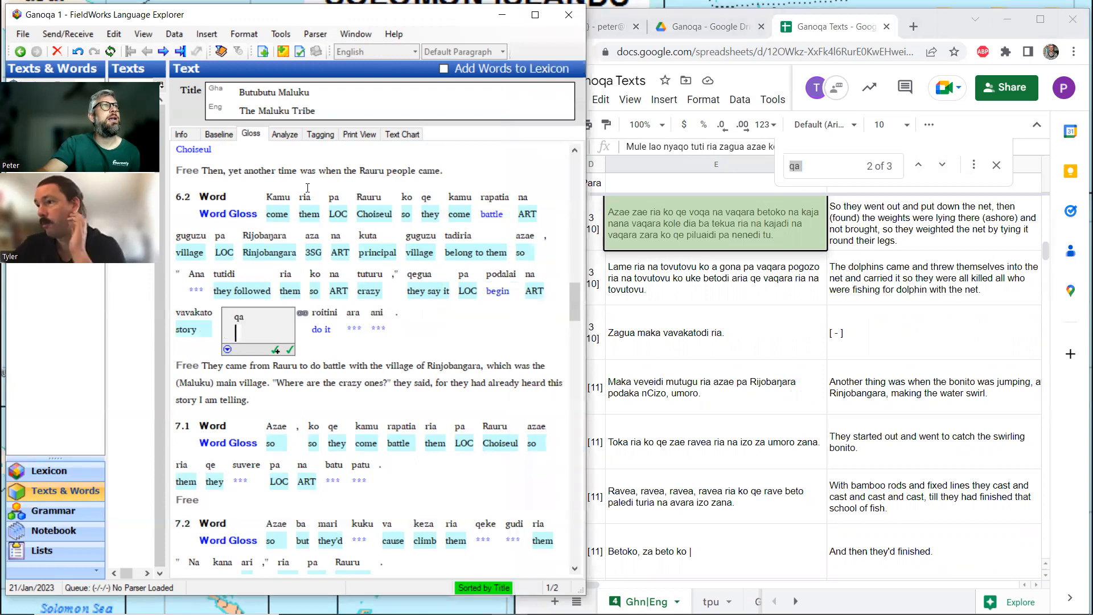
left_click(793, 166)
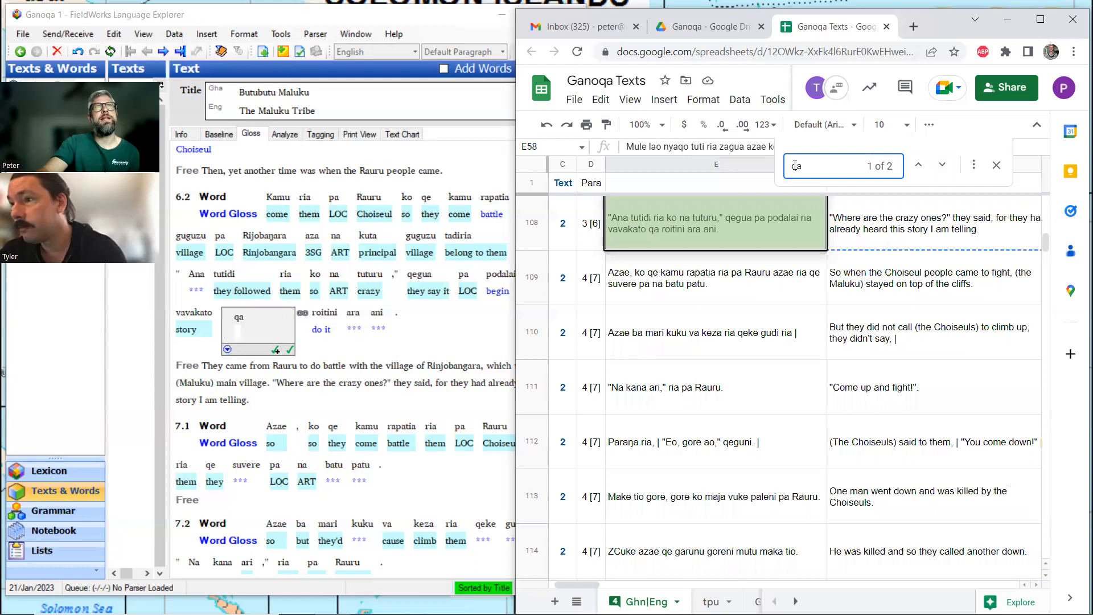
left_click(234, 328)
left_click(285, 135)
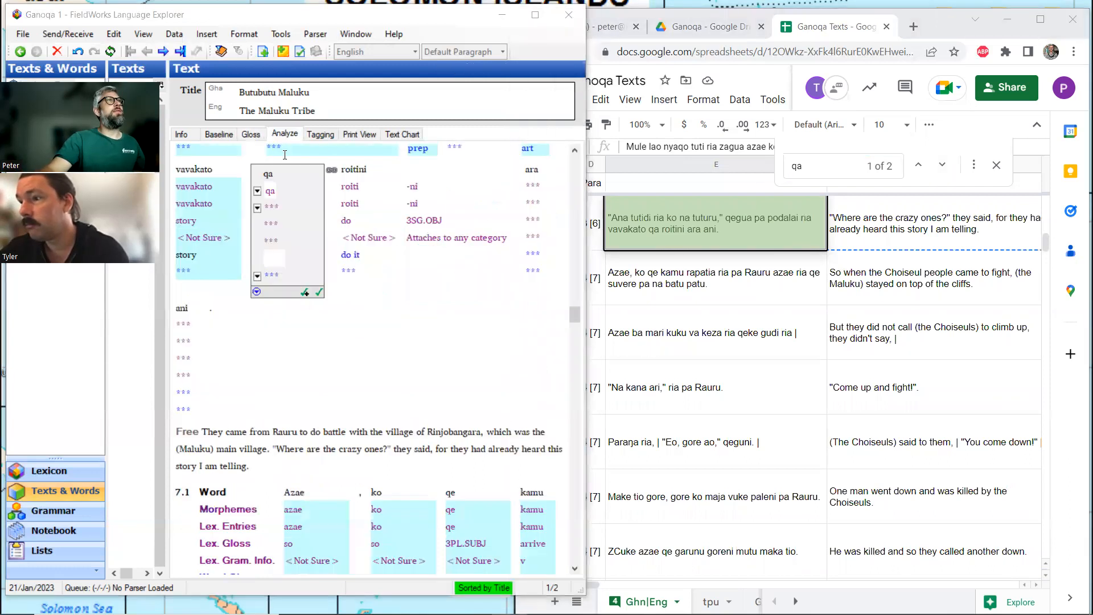
left_click(258, 208)
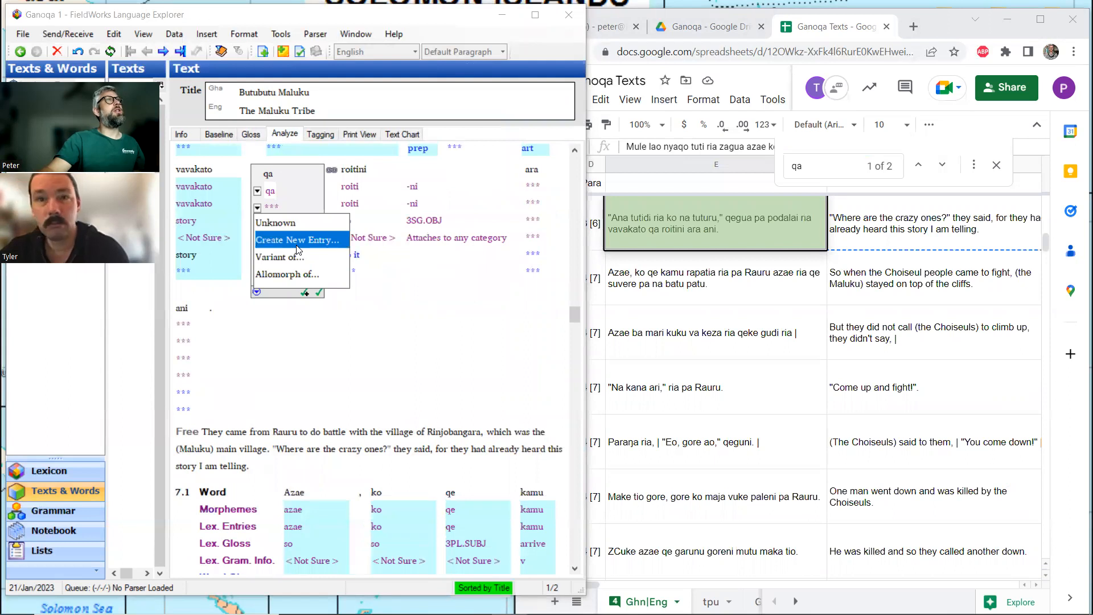
left_click(298, 240)
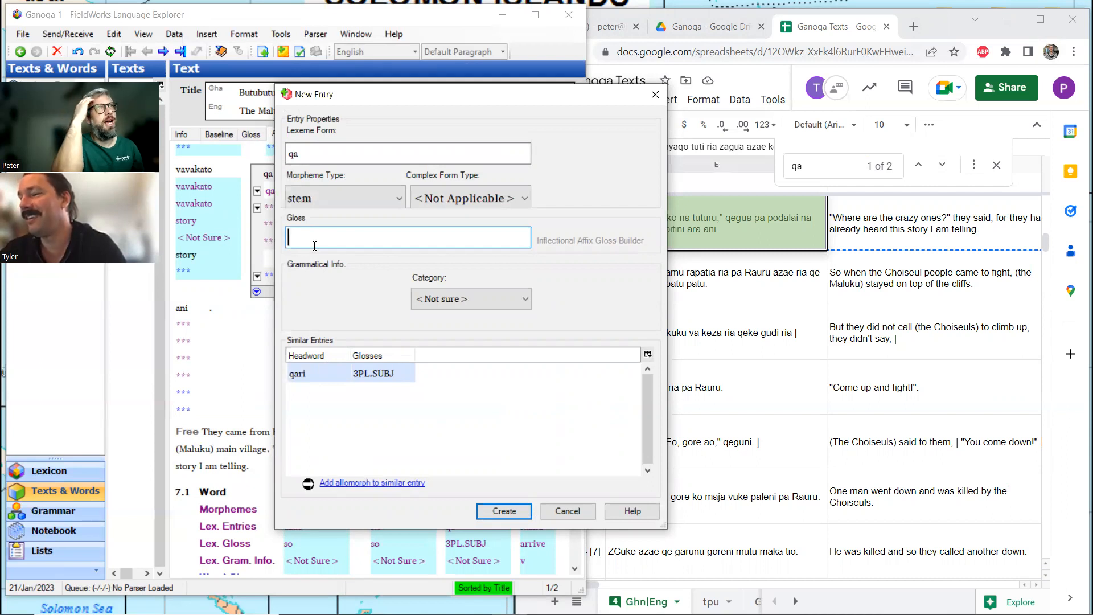
type("1")
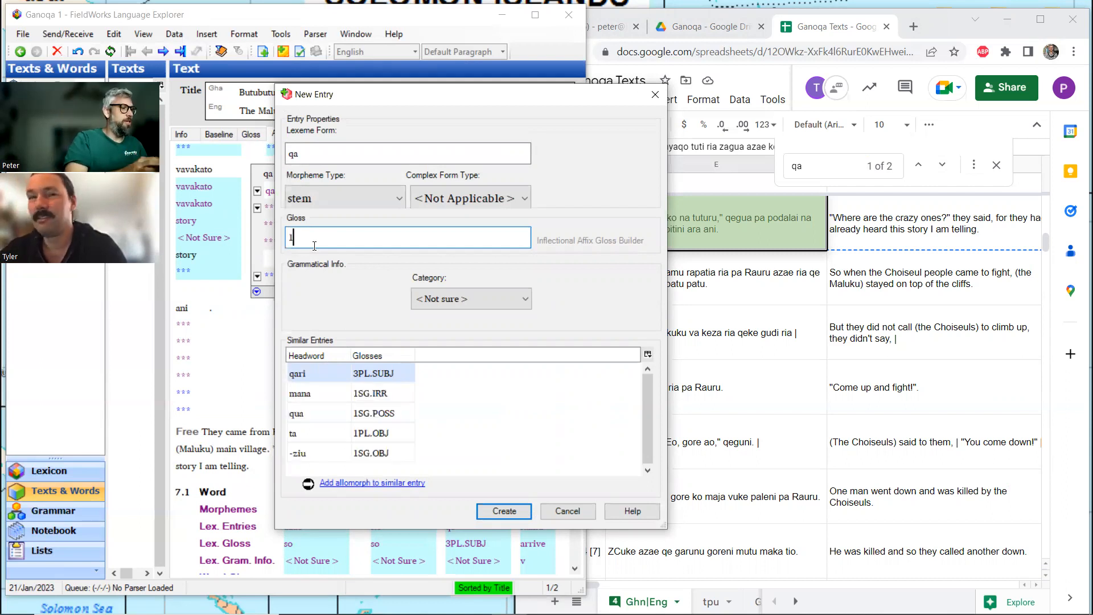
type("SG.")
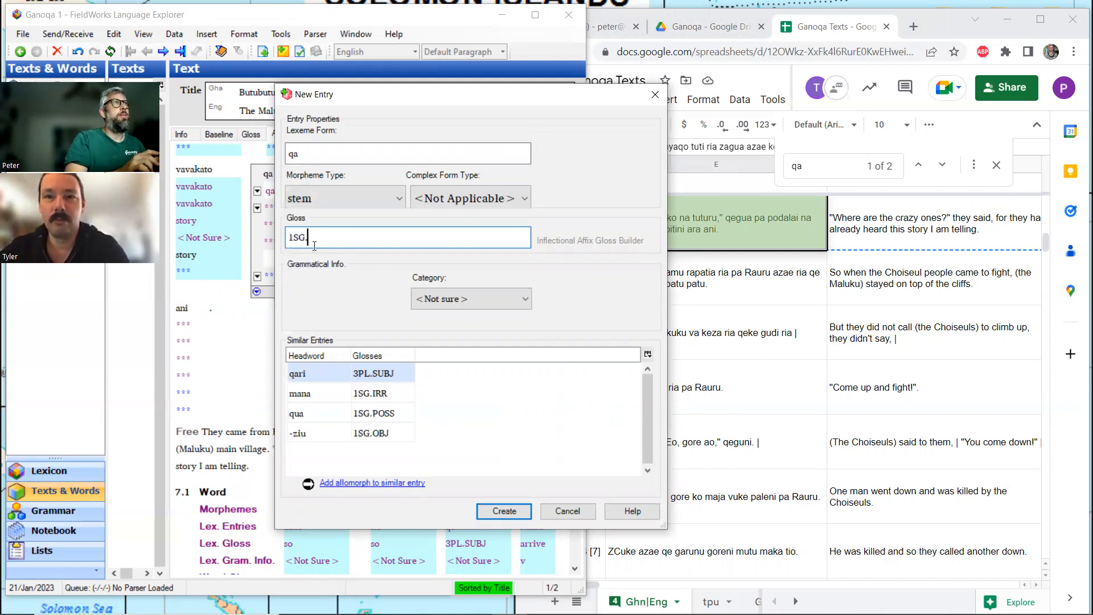
type("SU")
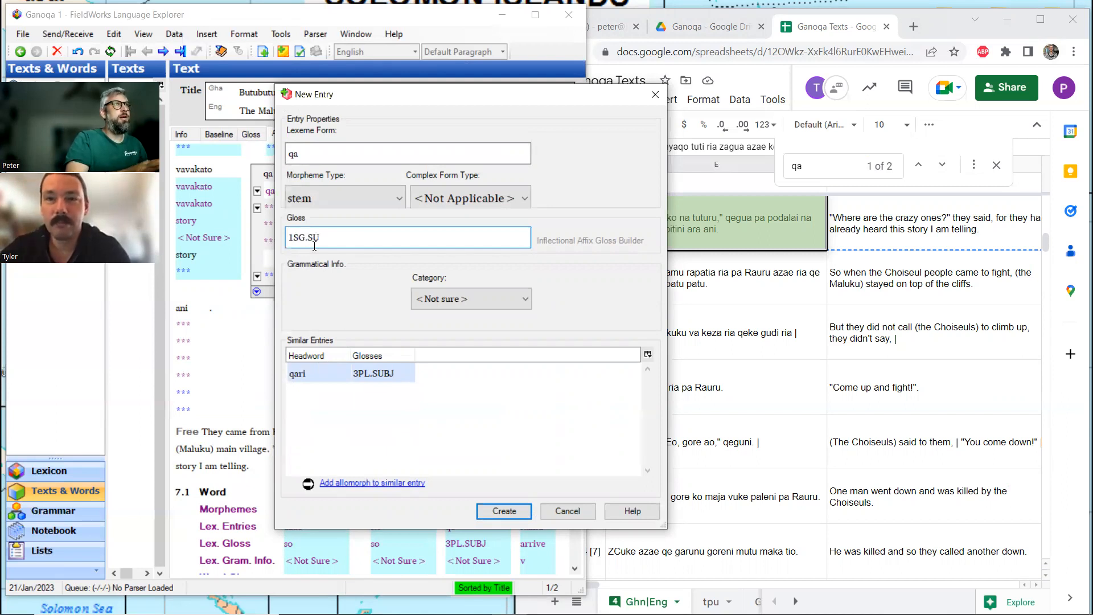
type("BJ")
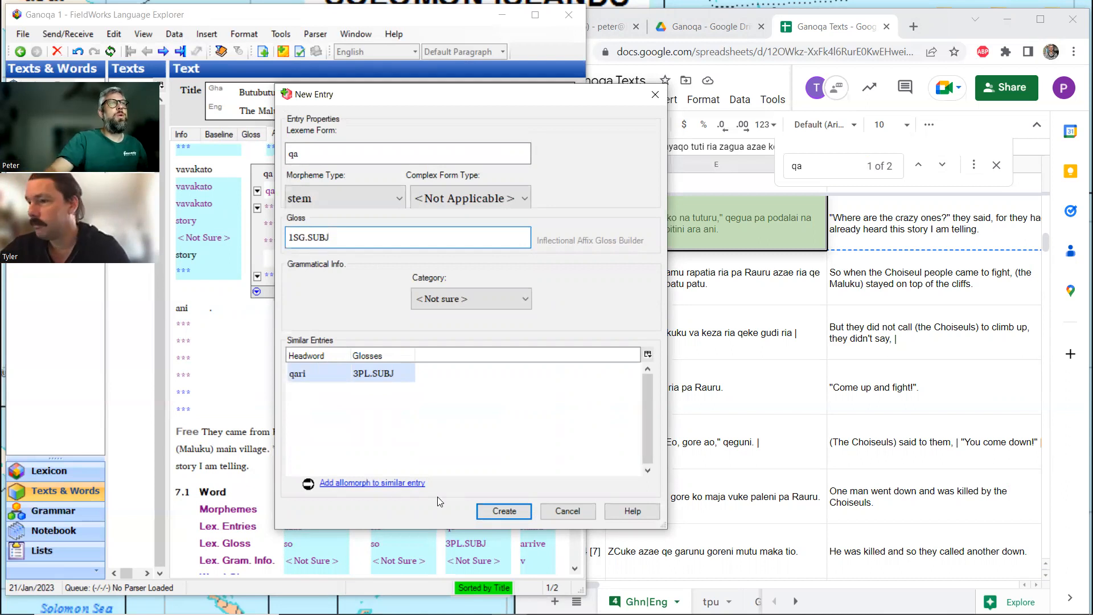
left_click(505, 511)
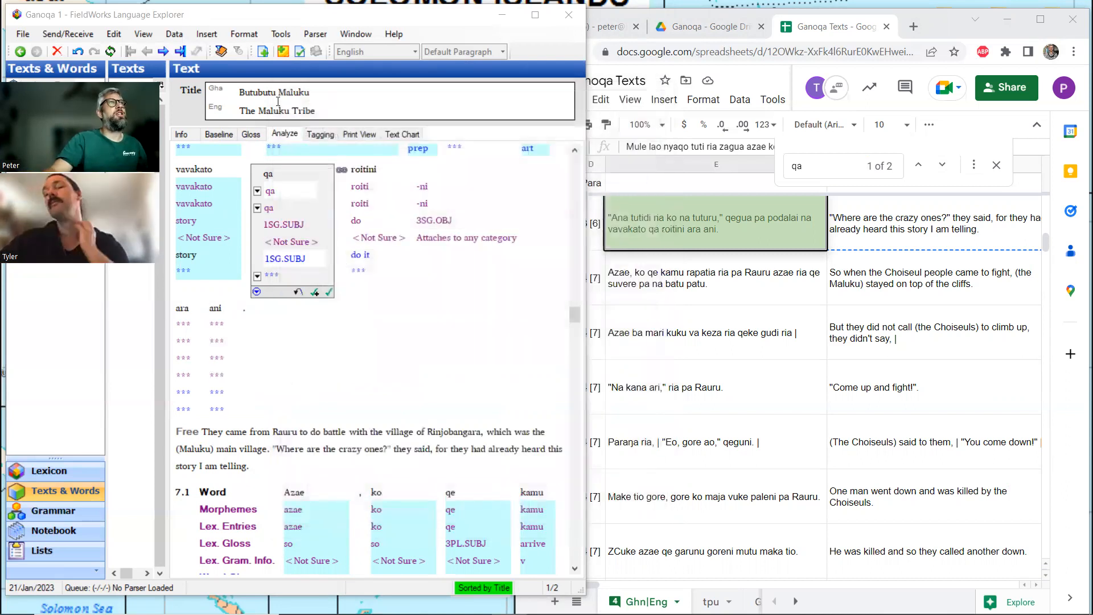
- Review line 6.2 in the word-gloss view against its English translation in the spreadsheet, and close the sheet search
left_click(252, 134)
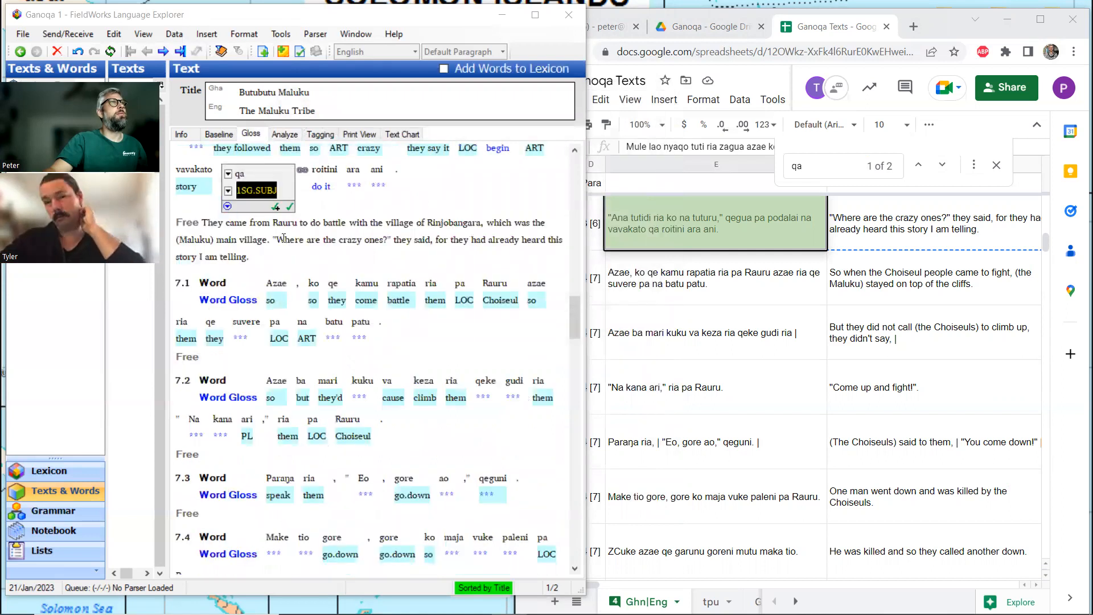
scroll(284, 240, "up", 3)
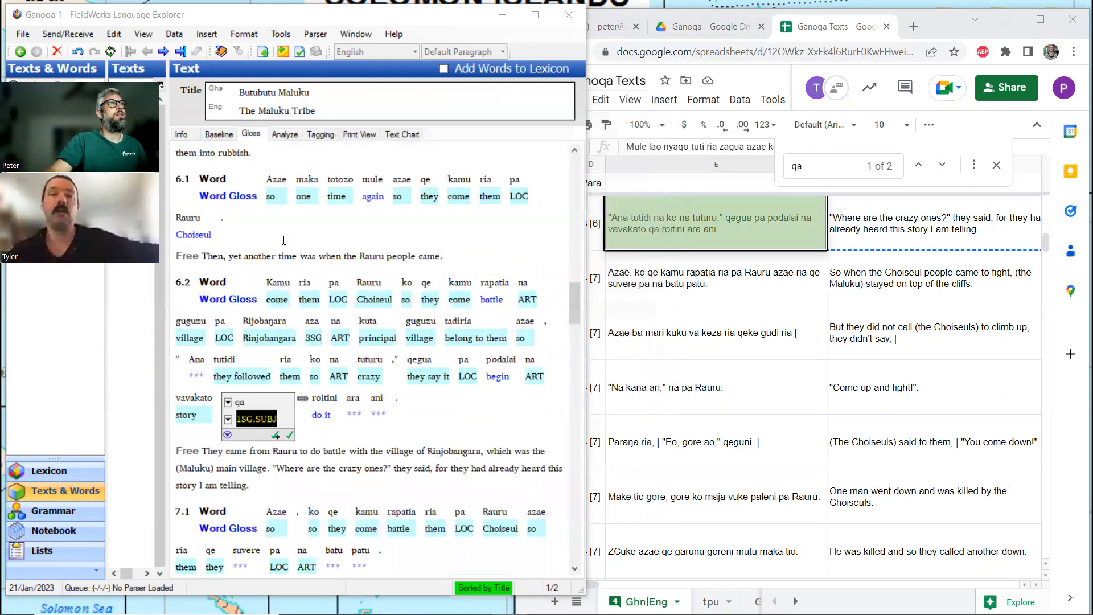
scroll(283, 240, "down", 2)
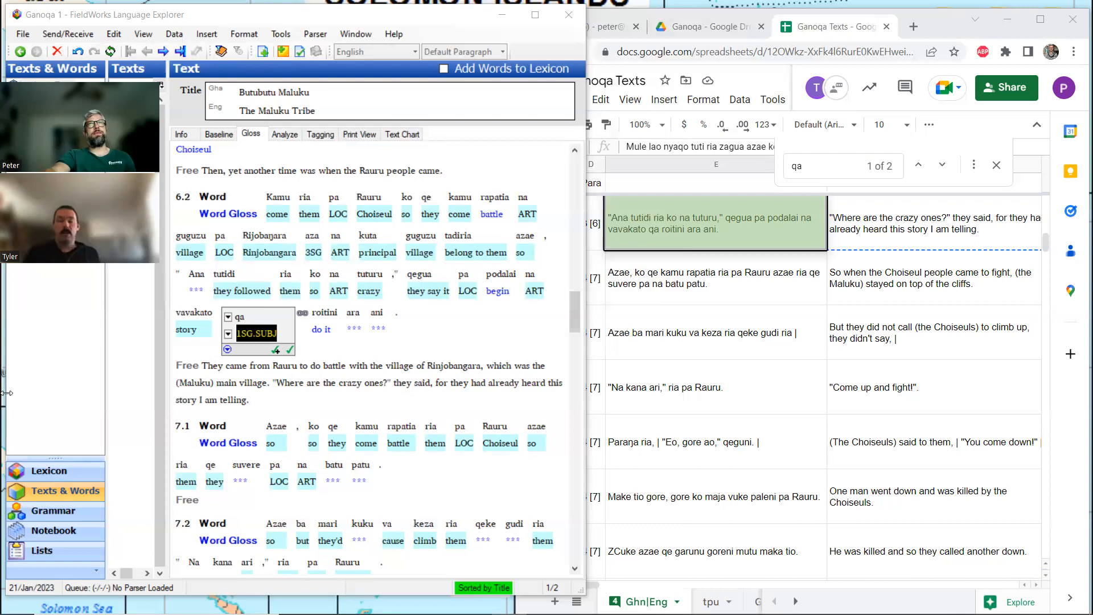
scroll(838, 277, "up", 1)
left_click(886, 279)
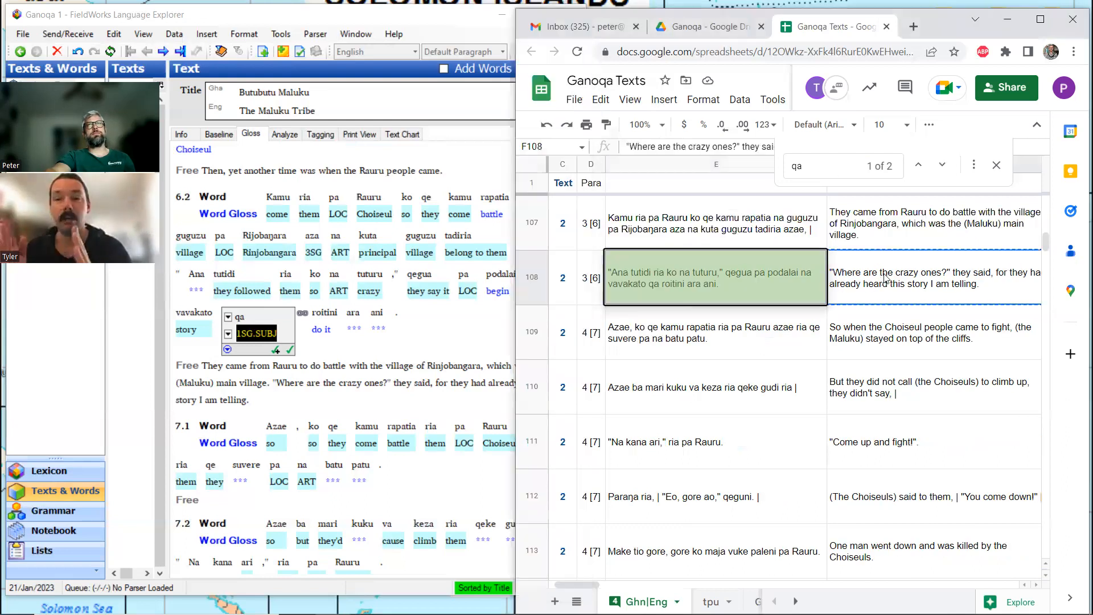
left_click(997, 165)
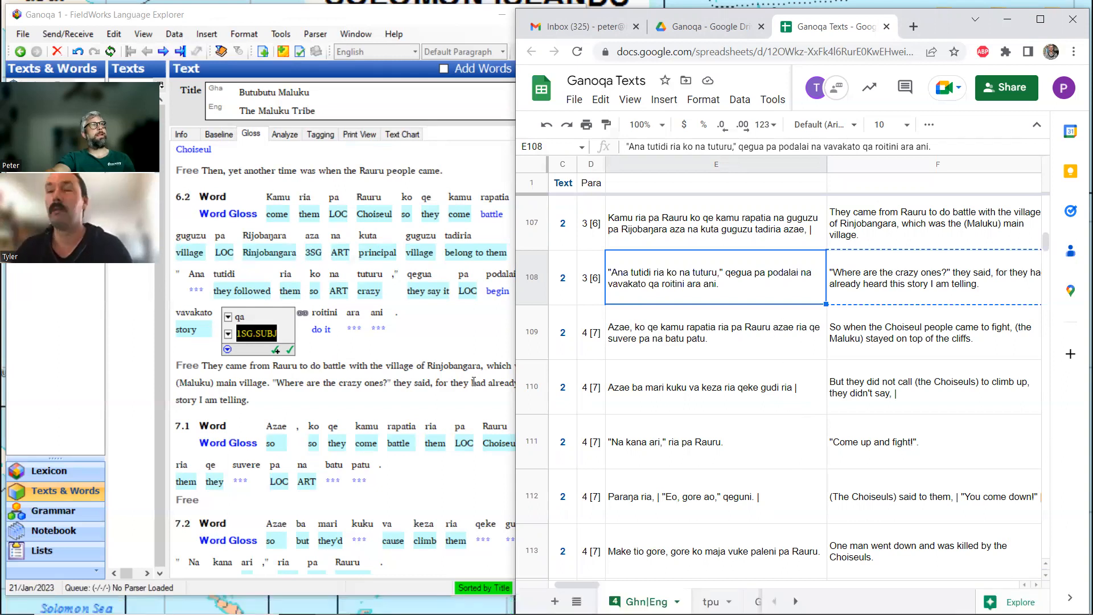
left_click(260, 387)
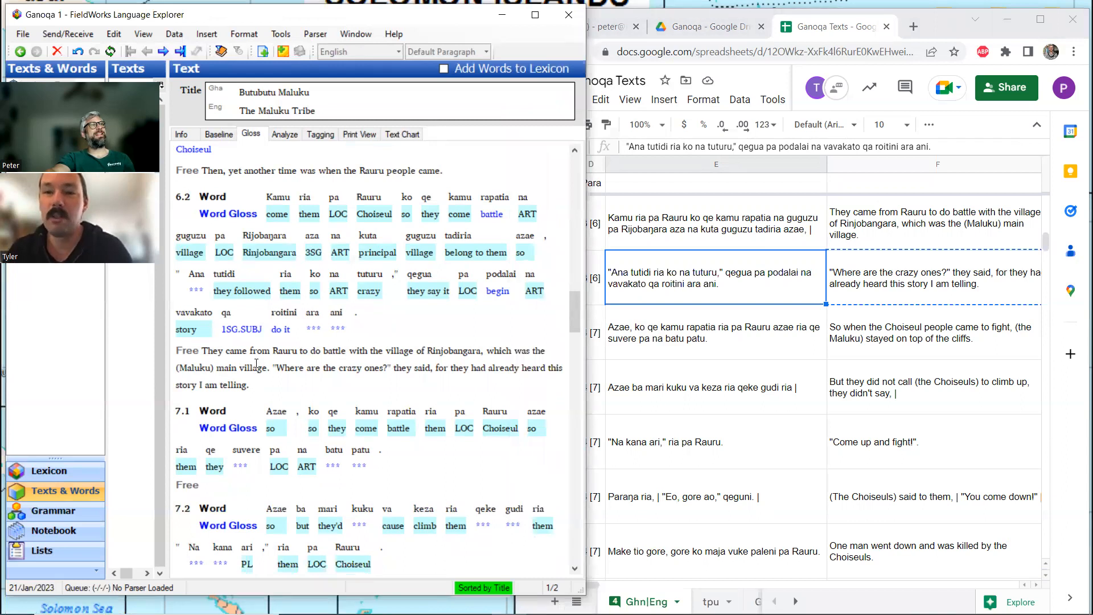
- Copy the English translation "So when the Choiseul people came to fight..." from the spreadsheet into the free translation of line 7.1
scroll(256, 364, "down", 3)
left_click(216, 402)
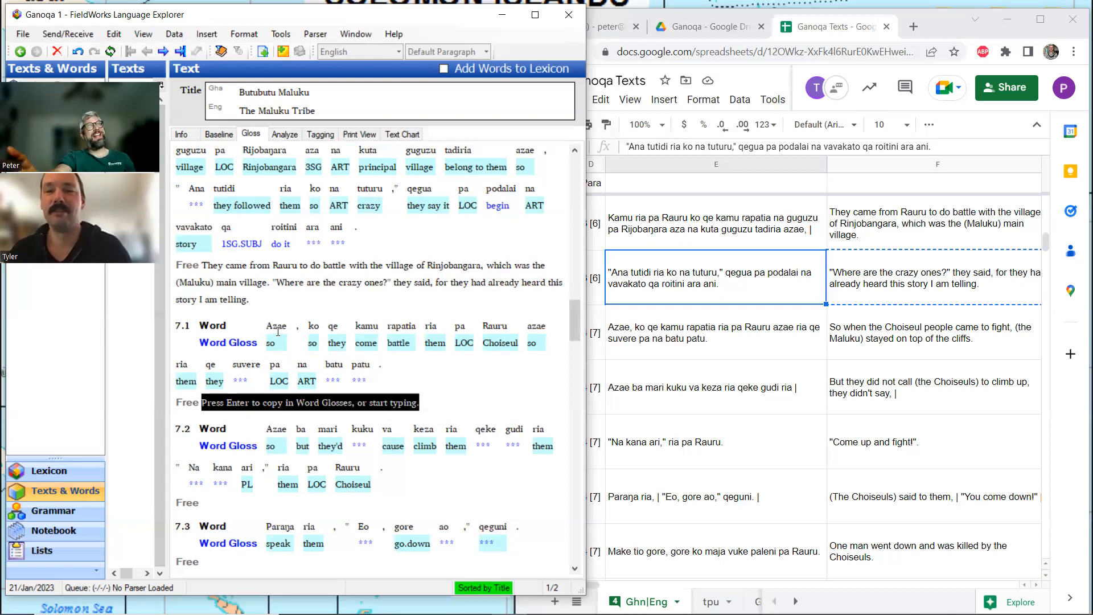
left_click(930, 339)
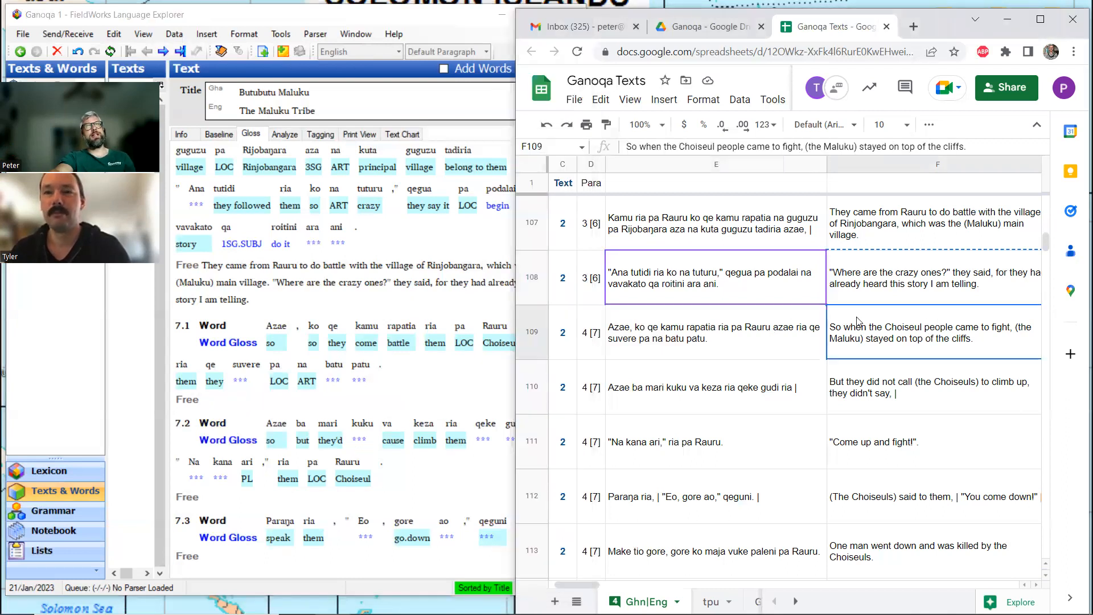
key("ctrl+c")
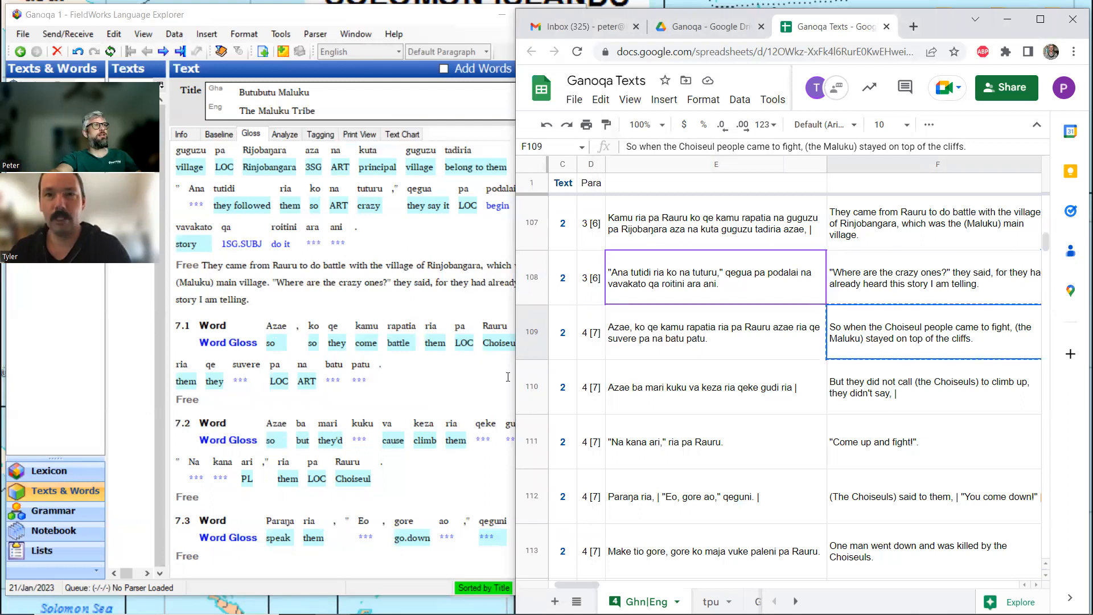
left_click(222, 401)
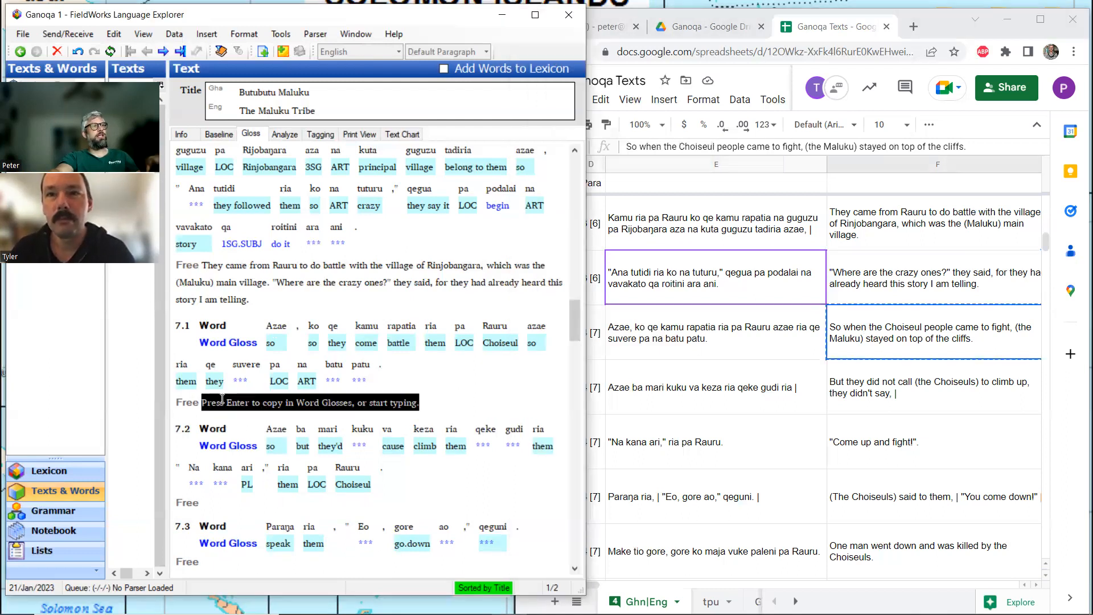
key("ctrl+v")
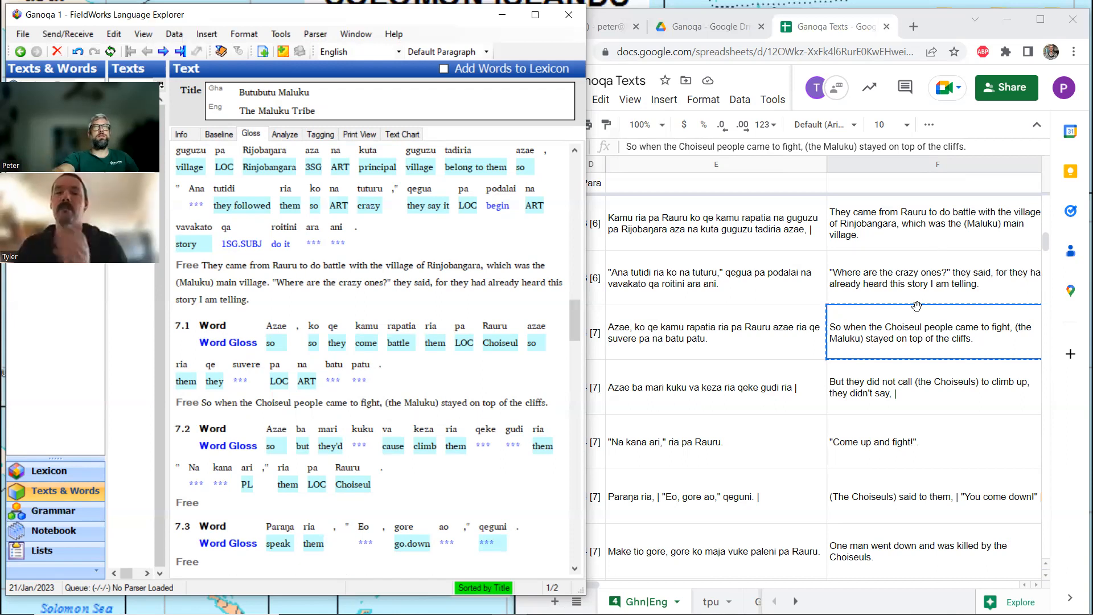
- Search the Ganoqa Texts spreadsheet for "suvere" and compare the matching sentences with their English translations
left_click(914, 330)
key("ctrl+f")
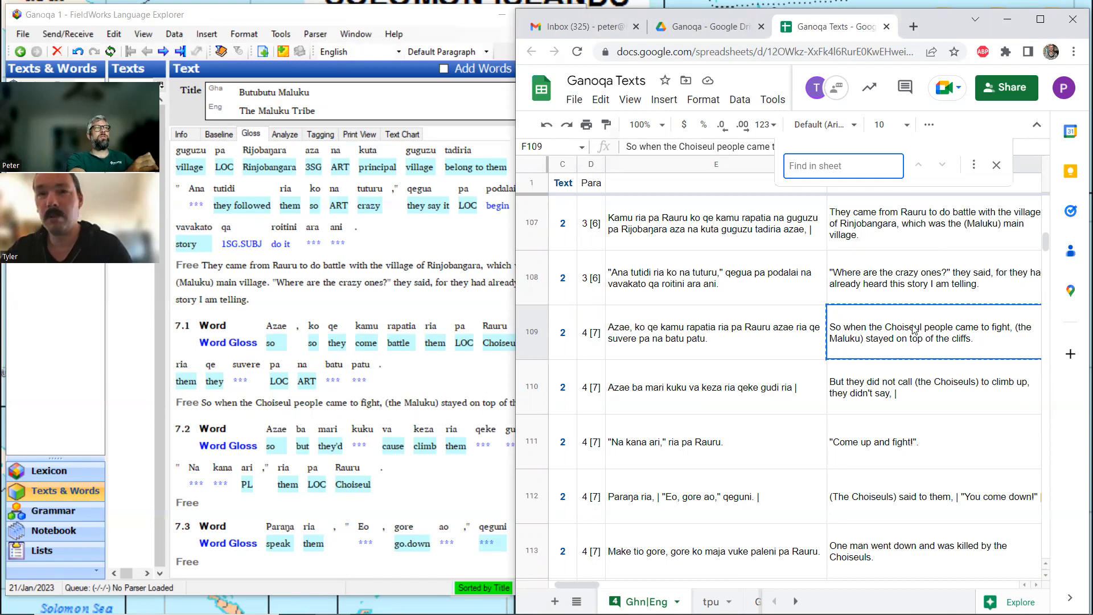
type("s")
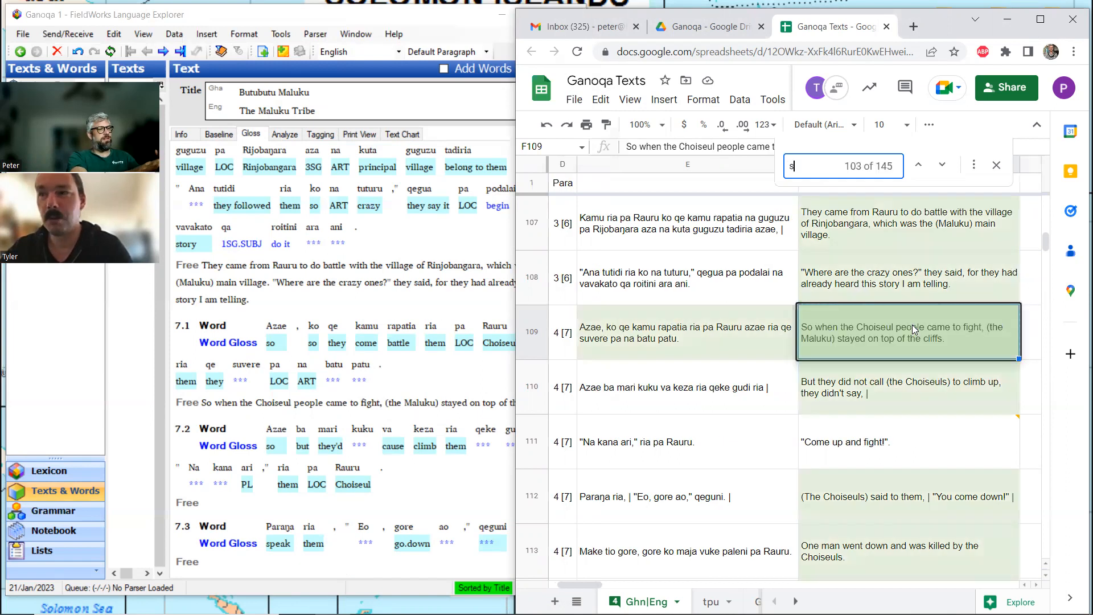
type("uvere")
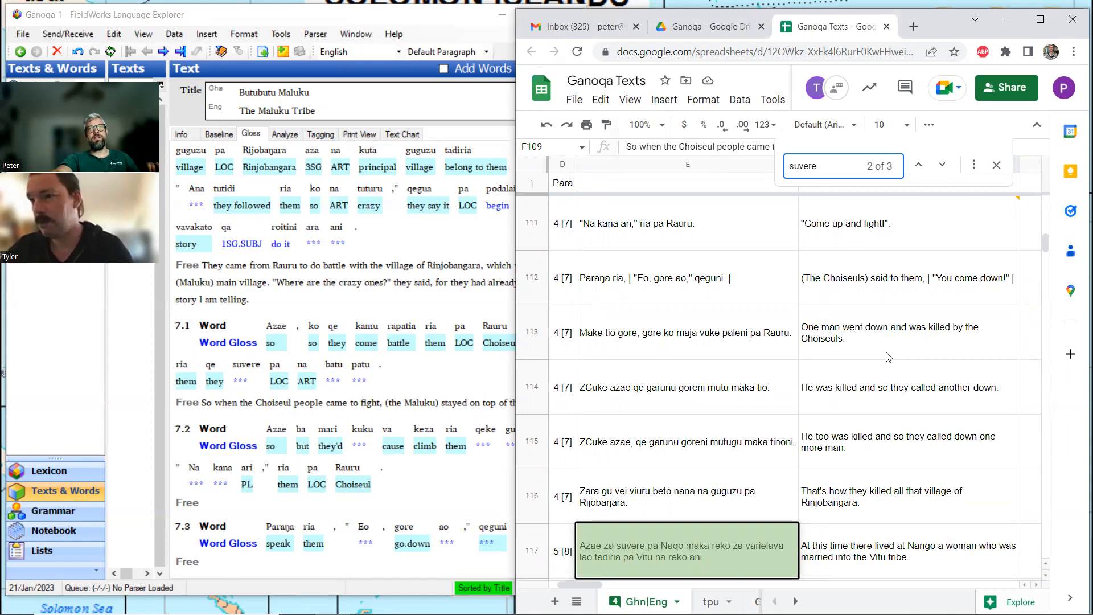
left_click(944, 167)
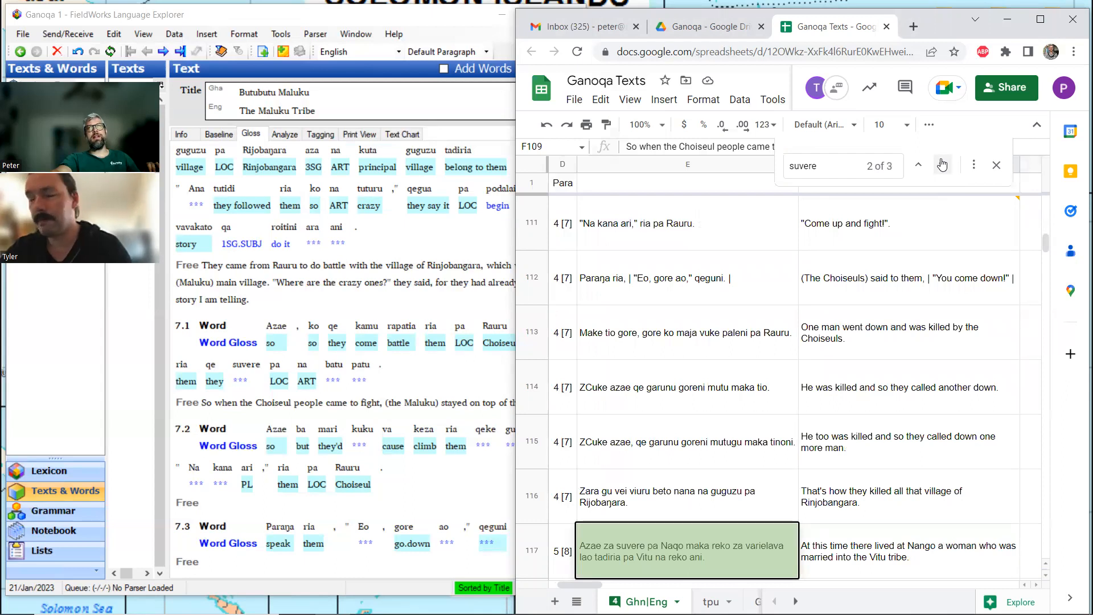
left_click(943, 167)
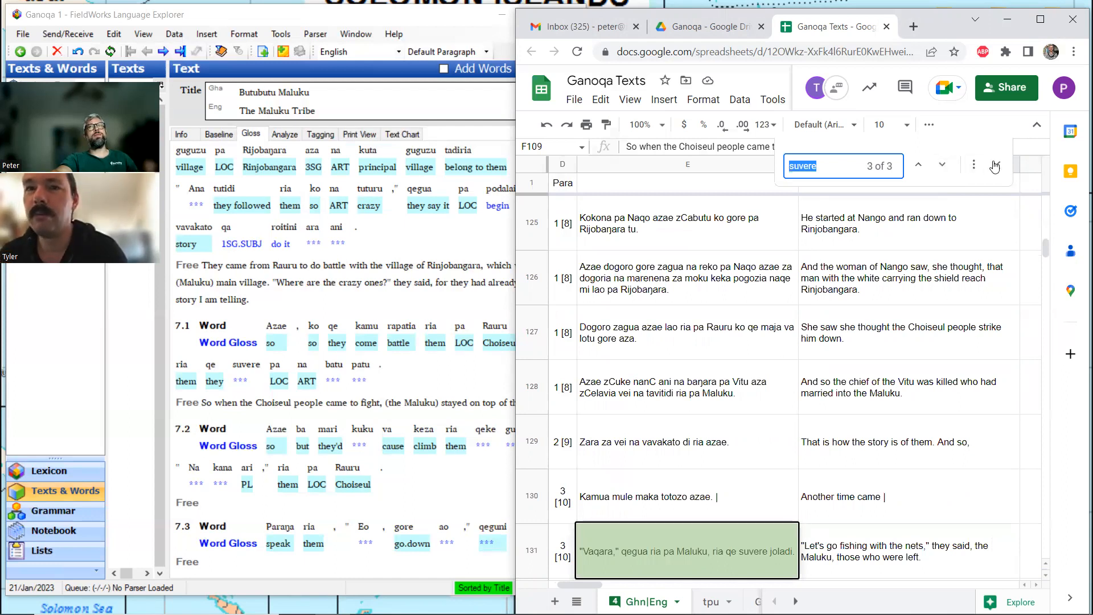
- Close the sheet search and create a FieldWorks lexicon entry for the stem suvere in line 7.1 with the gloss "stay"
left_click(941, 165)
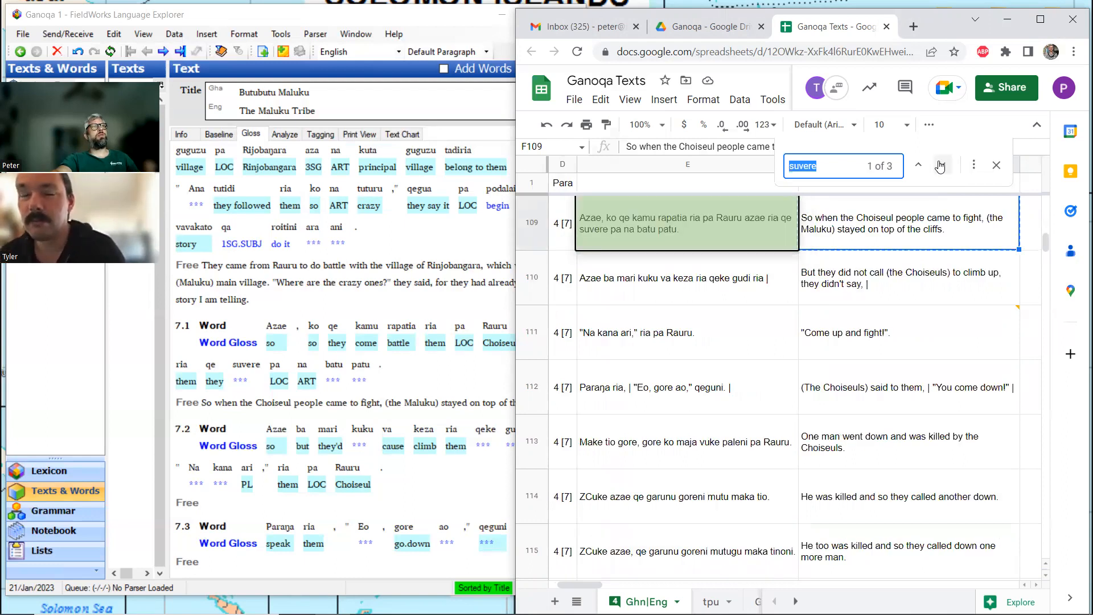
left_click(996, 165)
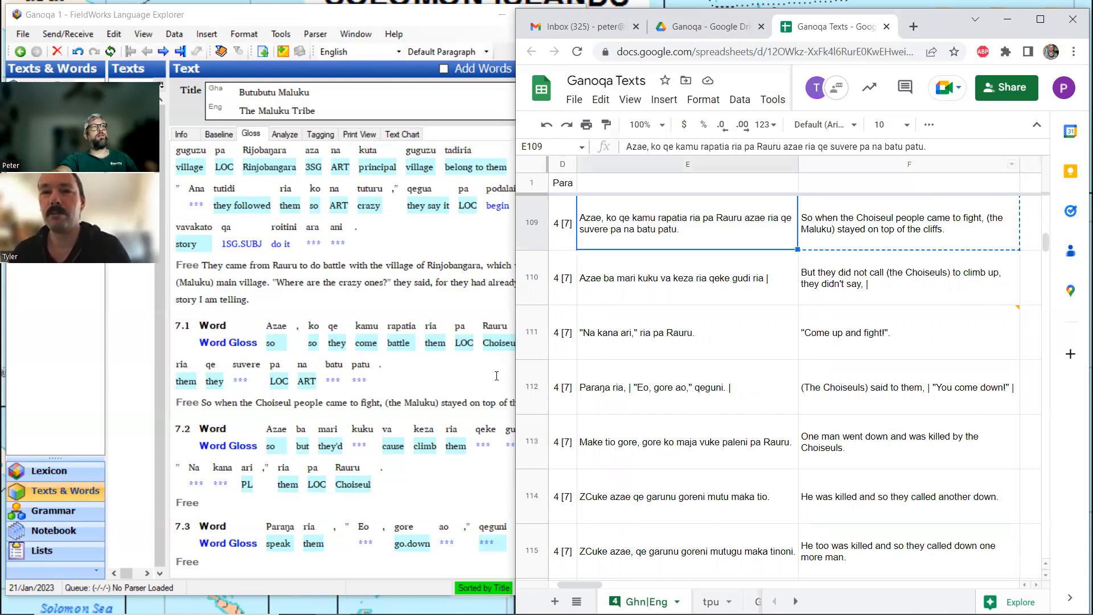
left_click(254, 374)
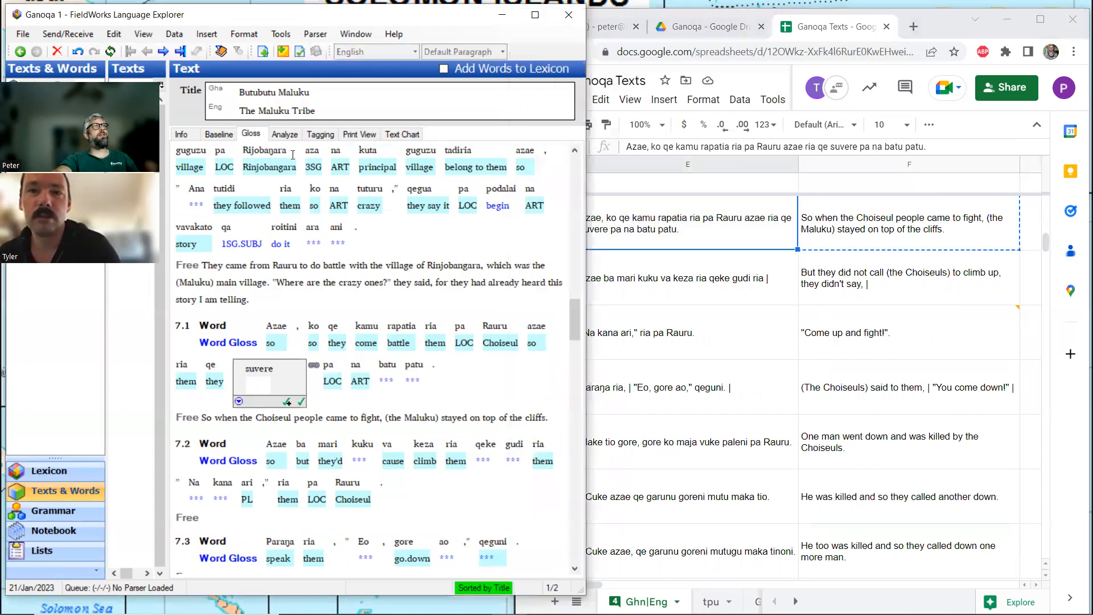
left_click(284, 133)
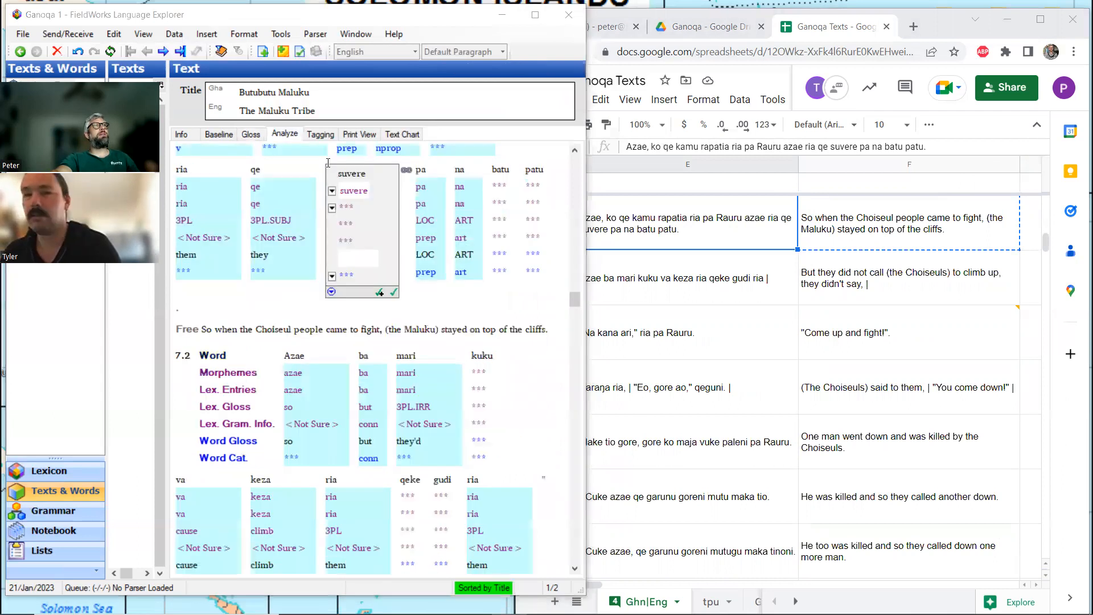
left_click(332, 207)
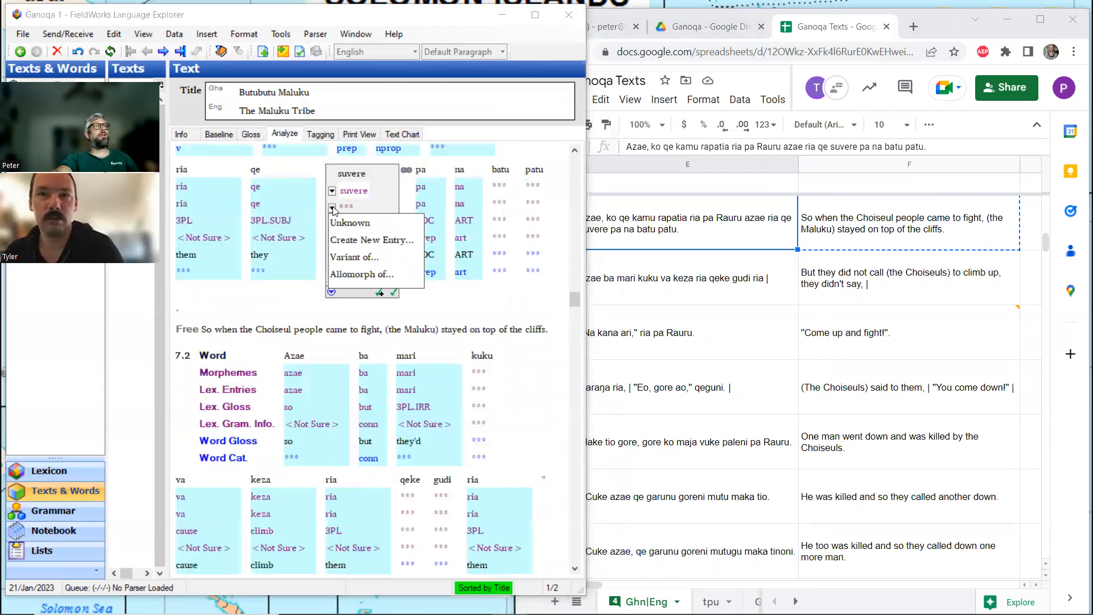
left_click(358, 240)
type("stay")
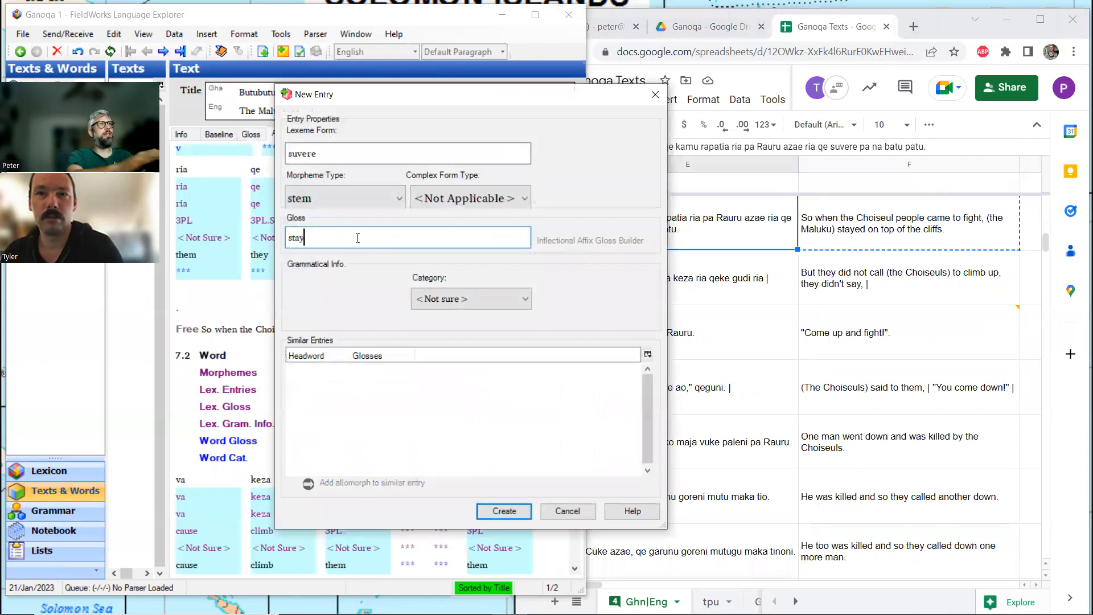
left_click(513, 516)
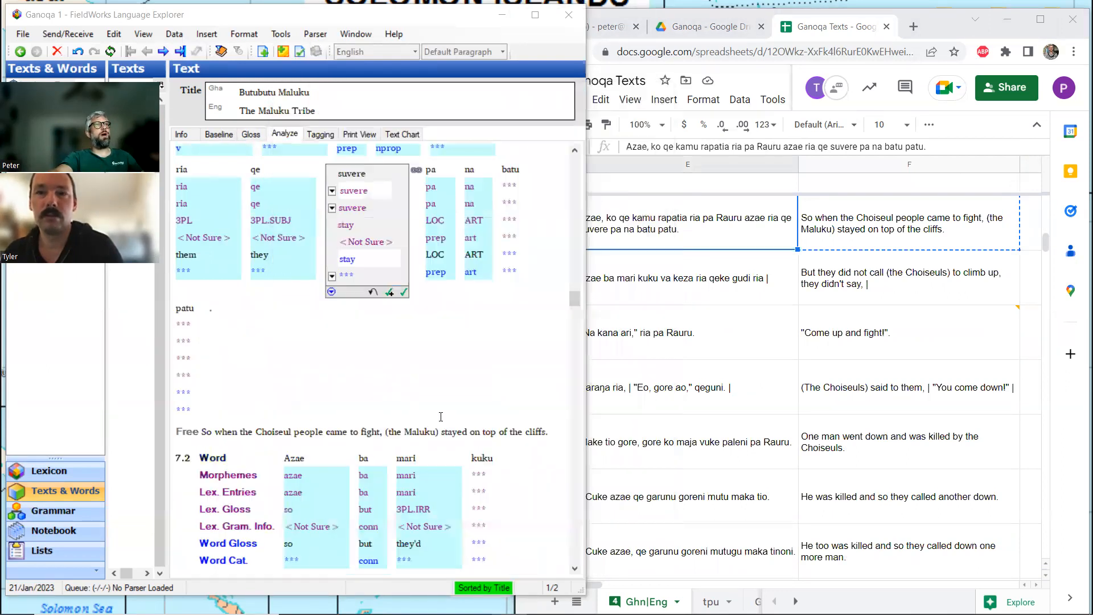
left_click(337, 431)
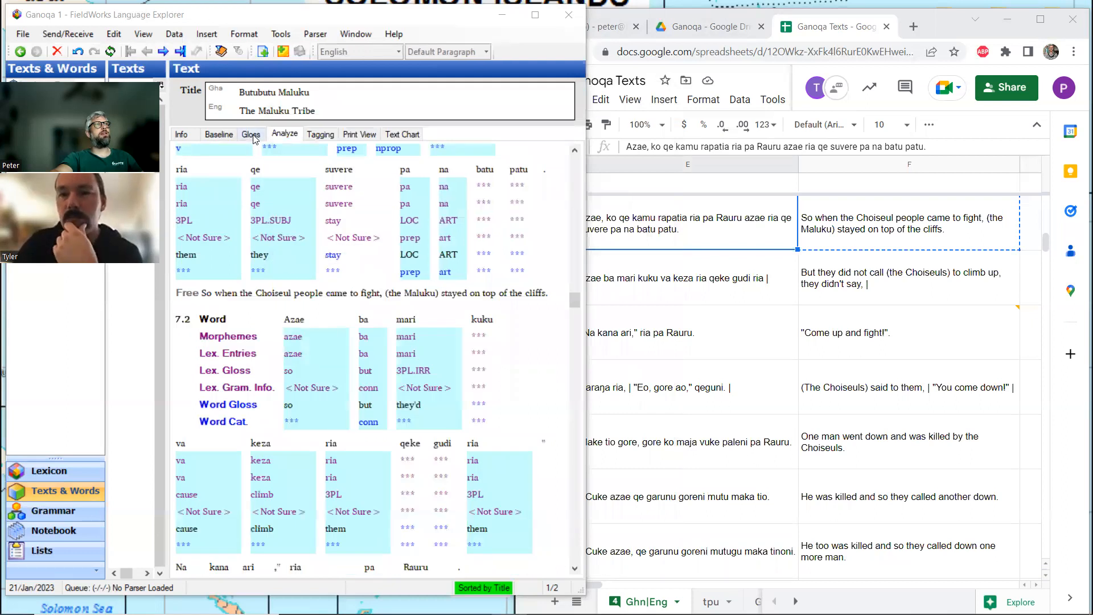
left_click(251, 135)
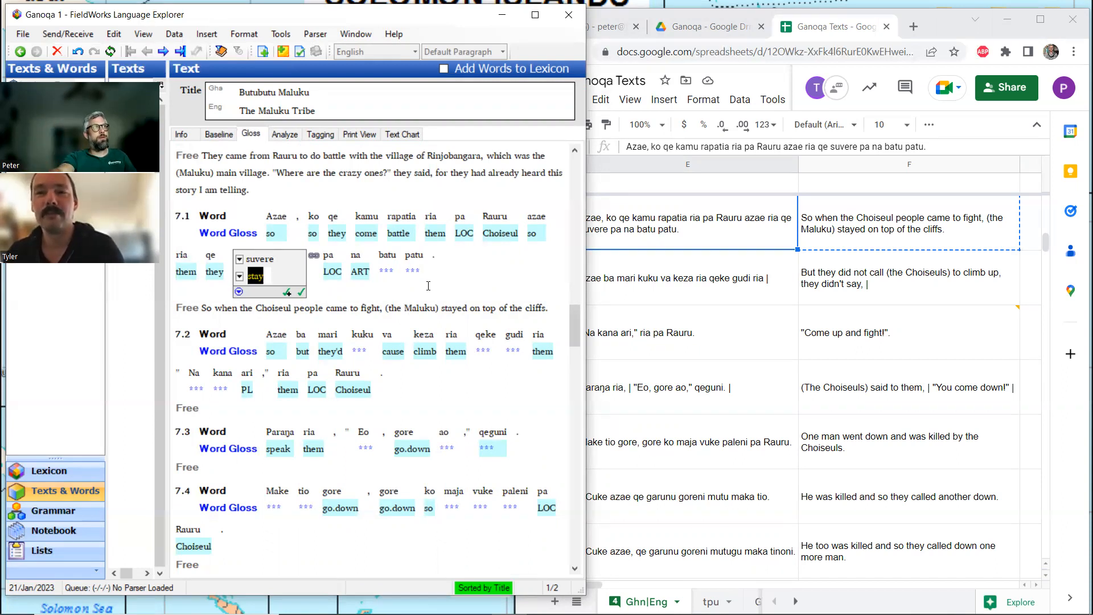
left_click(411, 306)
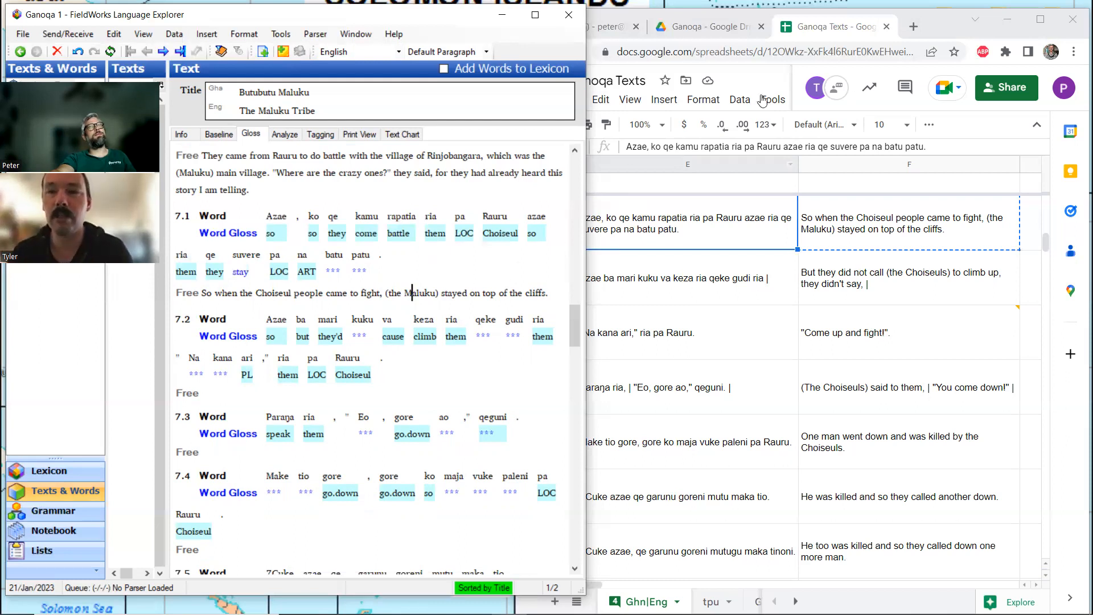
- Search the Ganoqa Texts spreadsheet for "batu" and "patu", with an extra browser tab opened alongside it
left_click(913, 27)
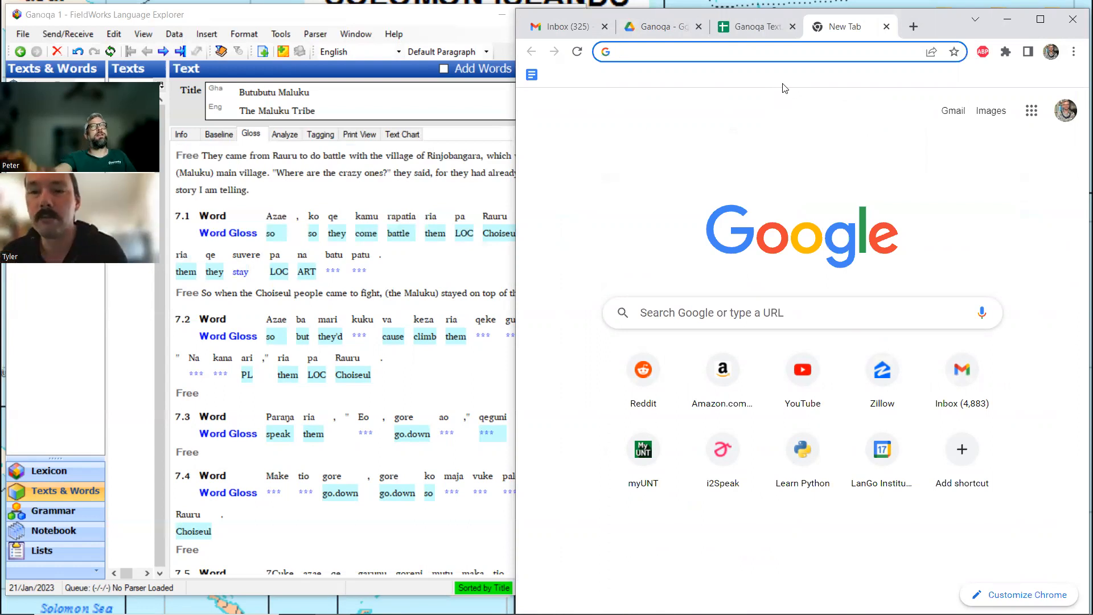
left_click(773, 30)
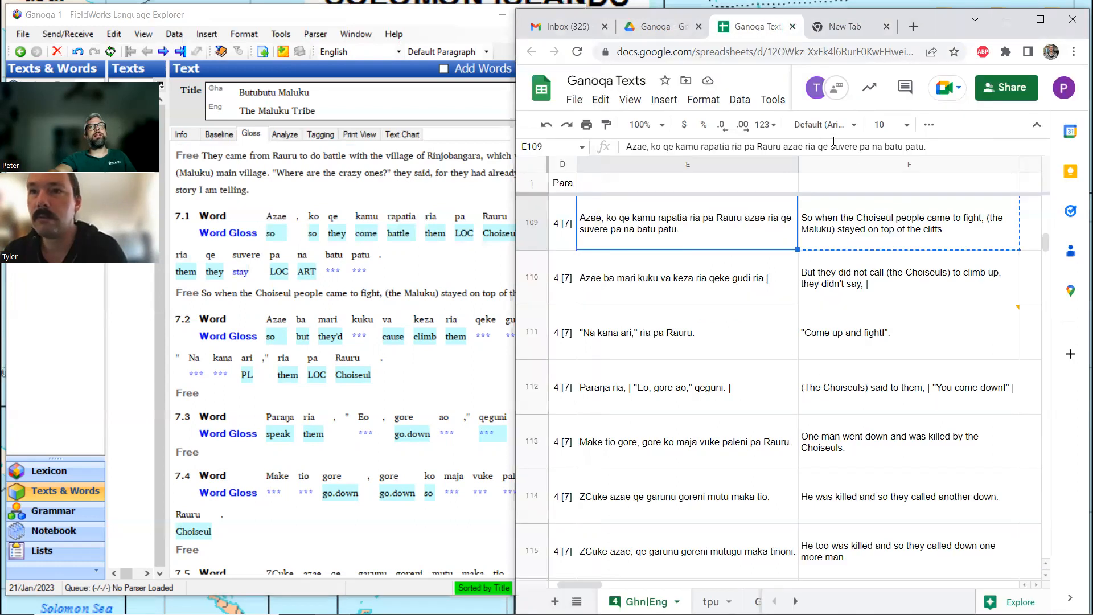
key("ctrl+f")
type("batu")
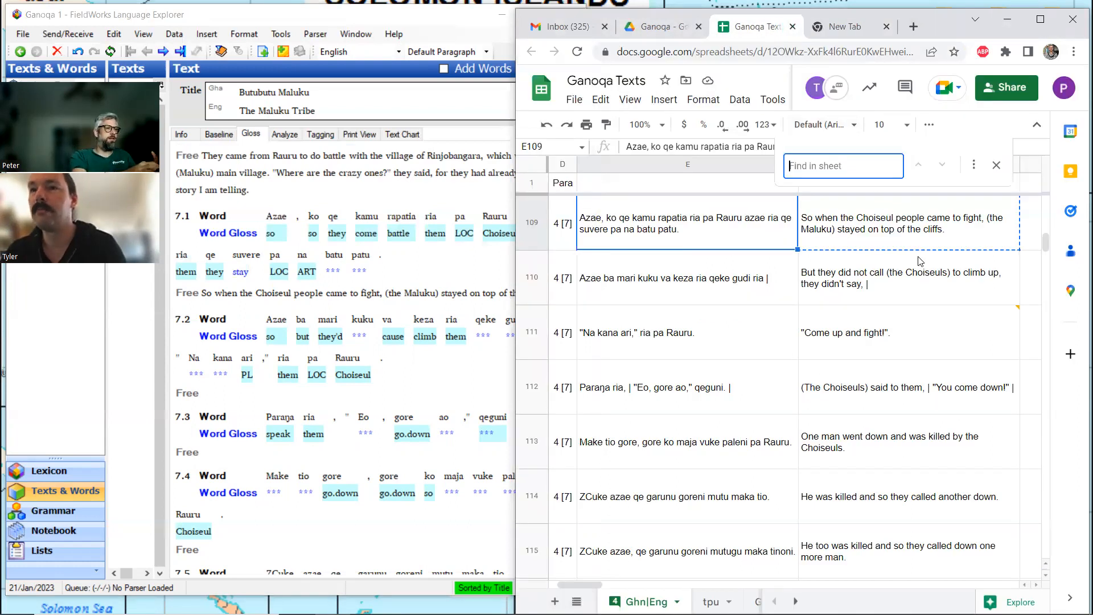
key("BackSpace")
key("BackSpace")
key("BackSpace")
key("BackSpace")
type("patu")
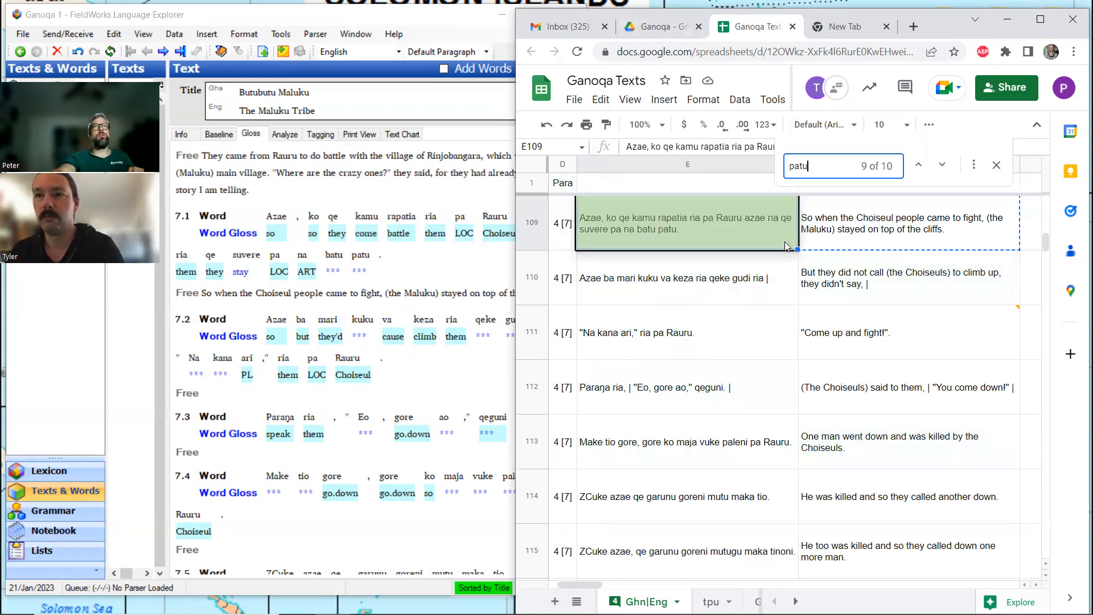
- Go through the "patu" matches in the spreadsheet, compare them with their English translations, and return to the row for line 7.1
left_click(940, 166)
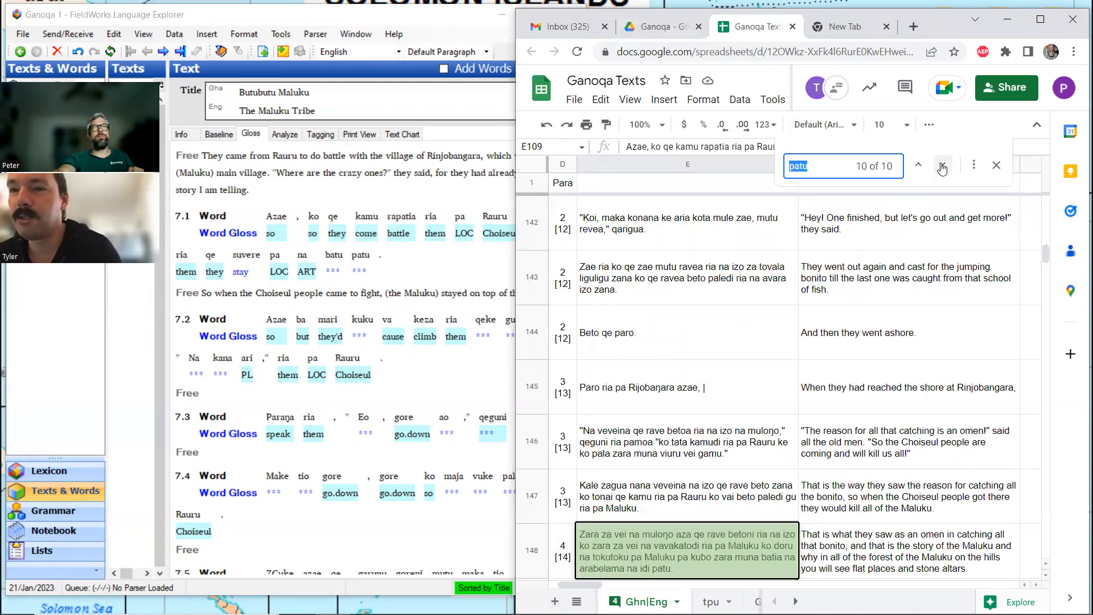
left_click(943, 166)
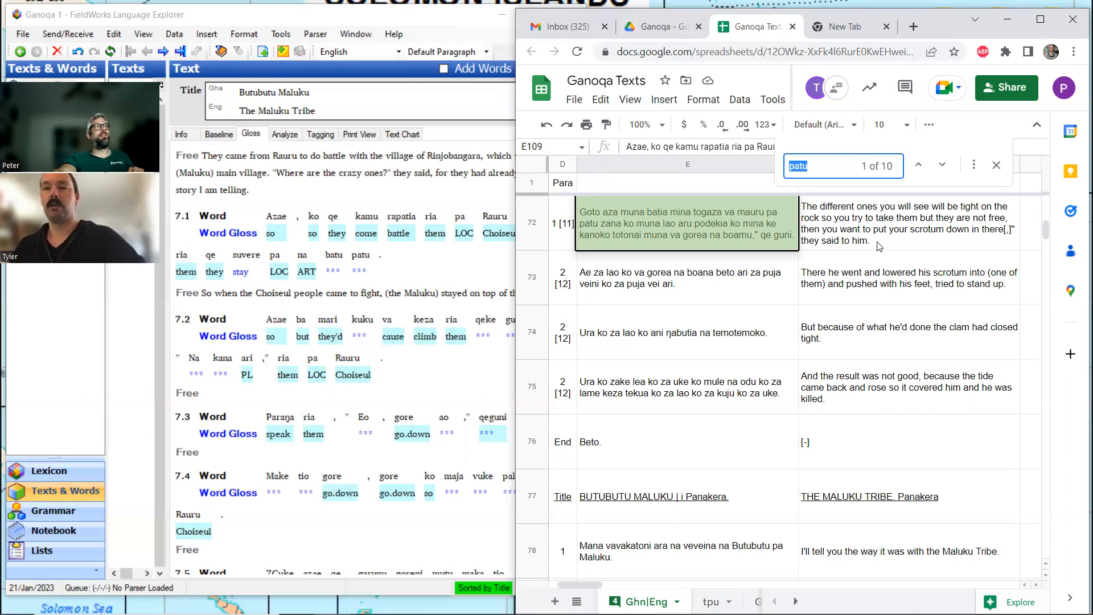
left_click(943, 166)
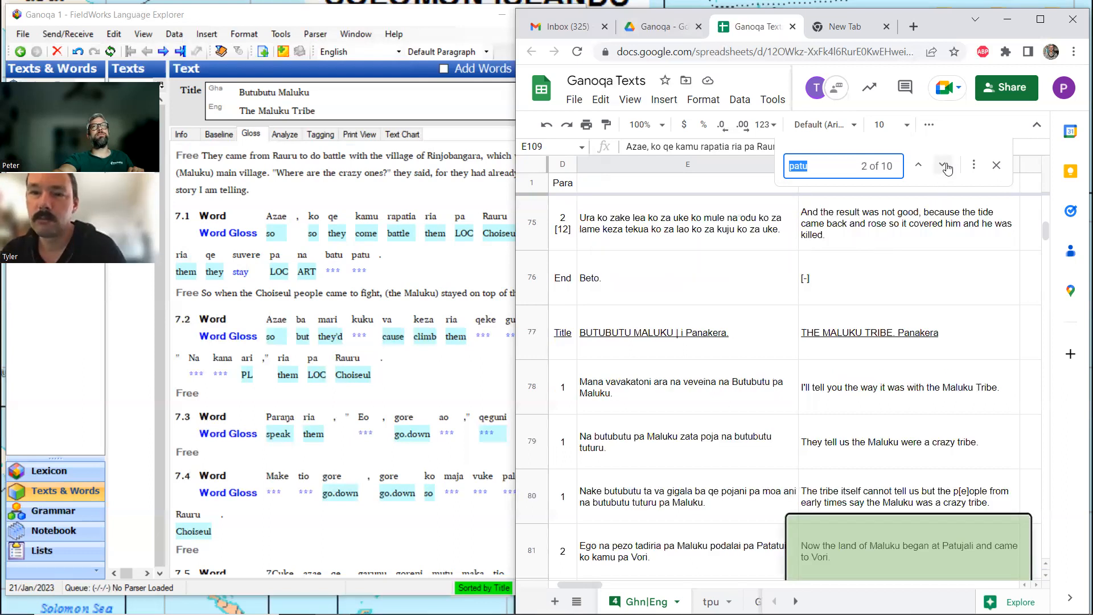
left_click(944, 165)
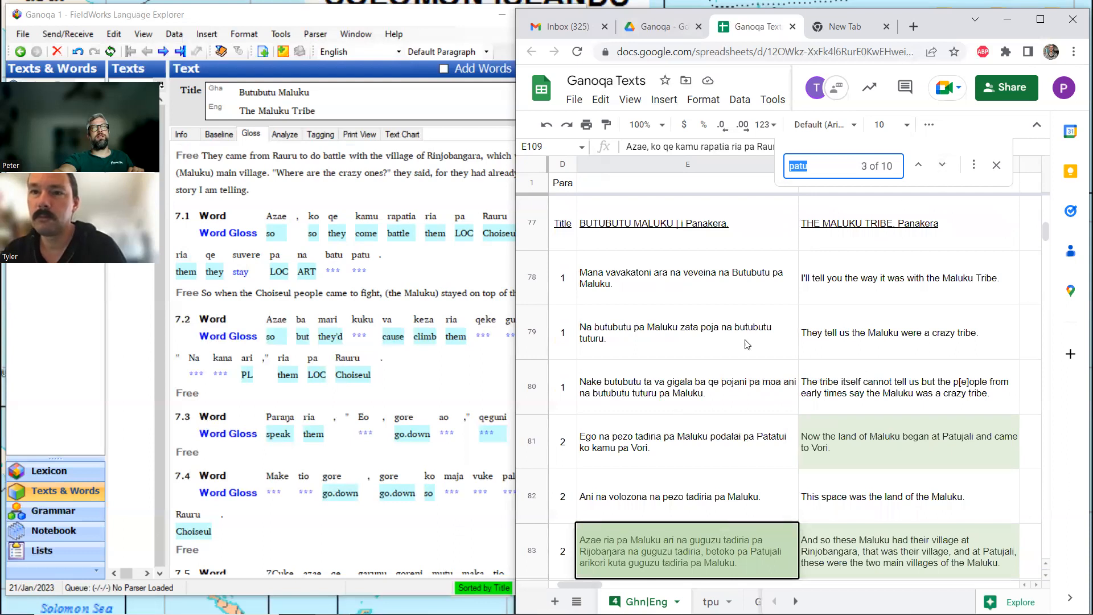
left_click(943, 166)
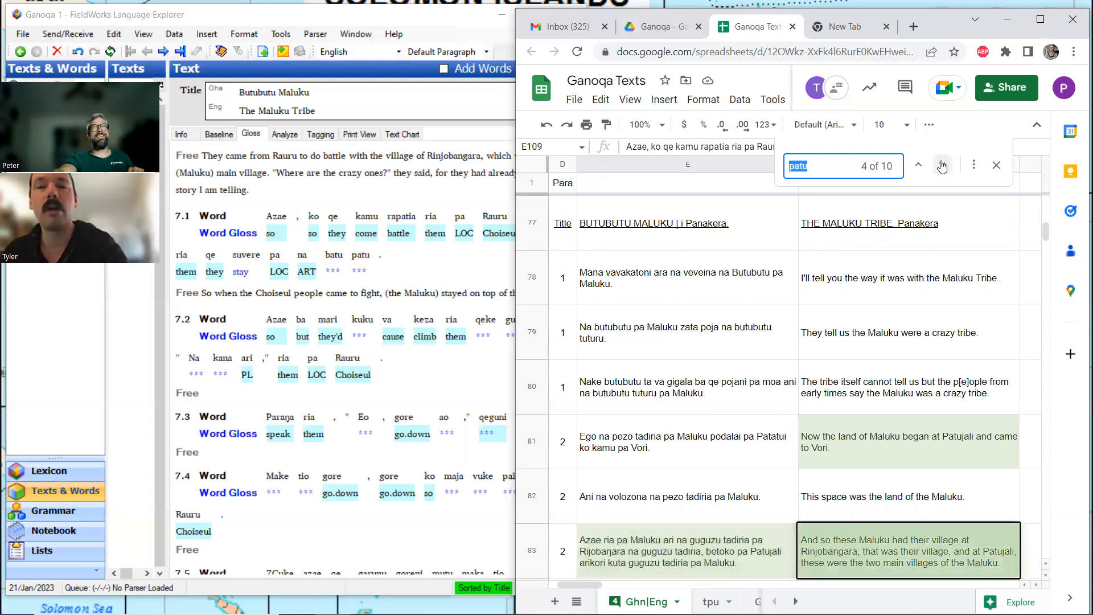
left_click(942, 166)
left_click(942, 167)
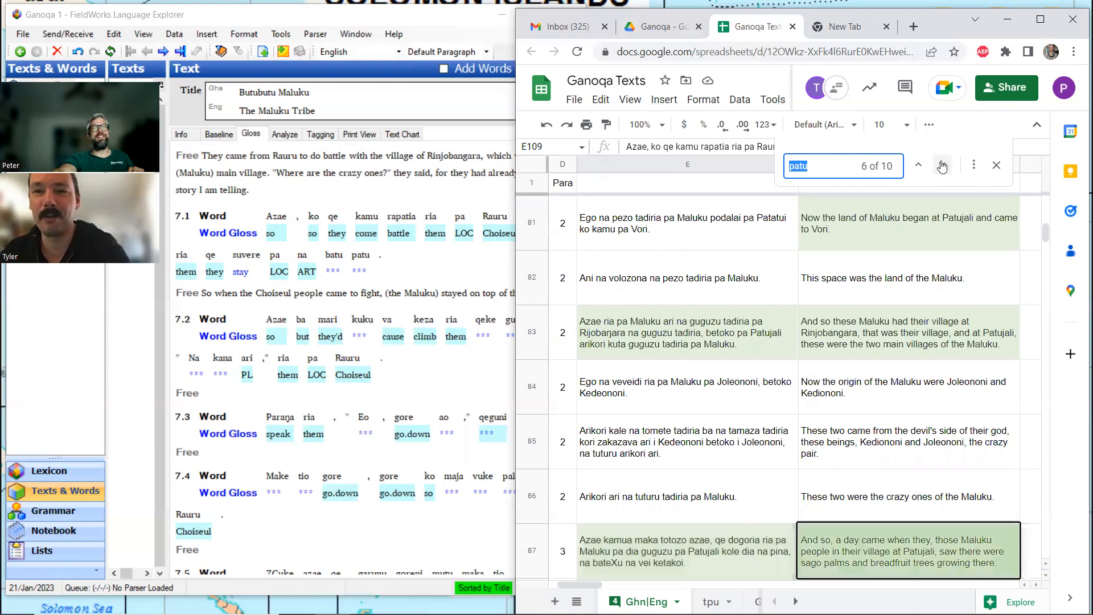
left_click(942, 166)
left_click(942, 166)
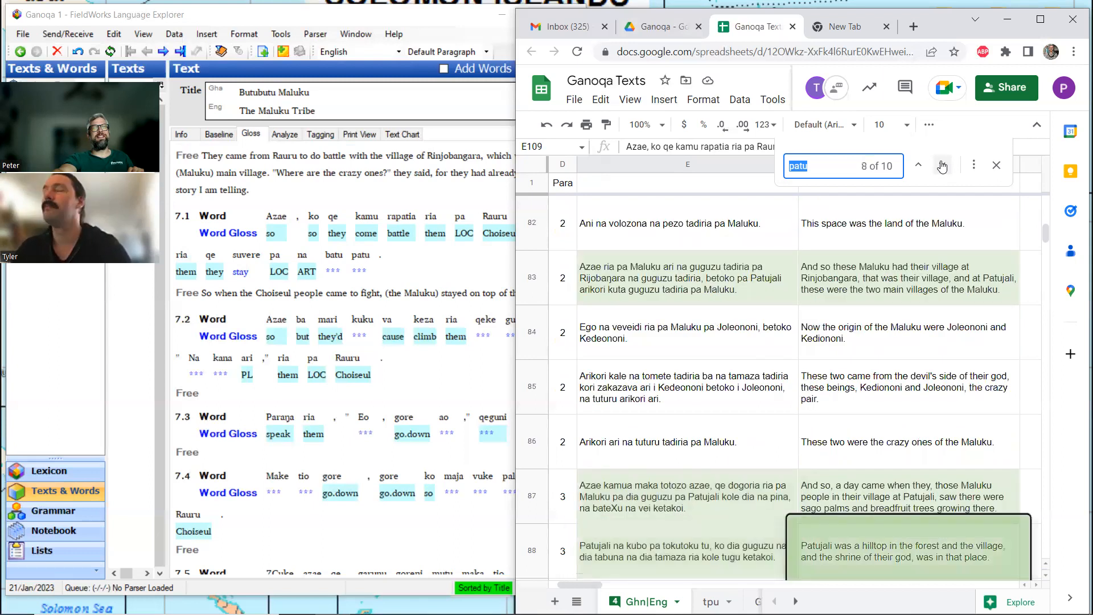
left_click(943, 166)
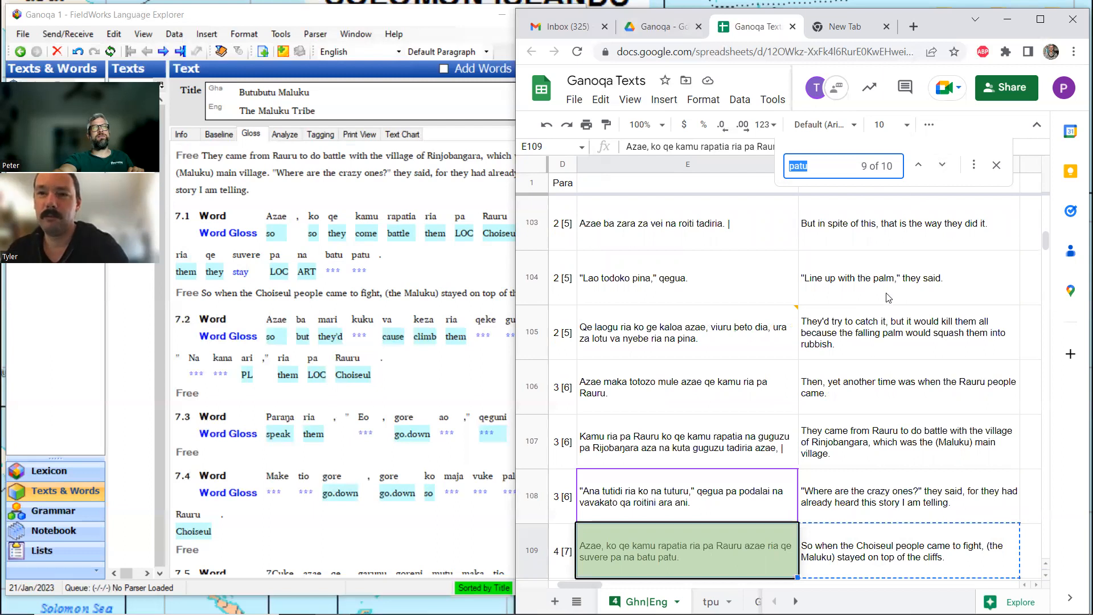
scroll(889, 297, "down", 1)
left_click(833, 487)
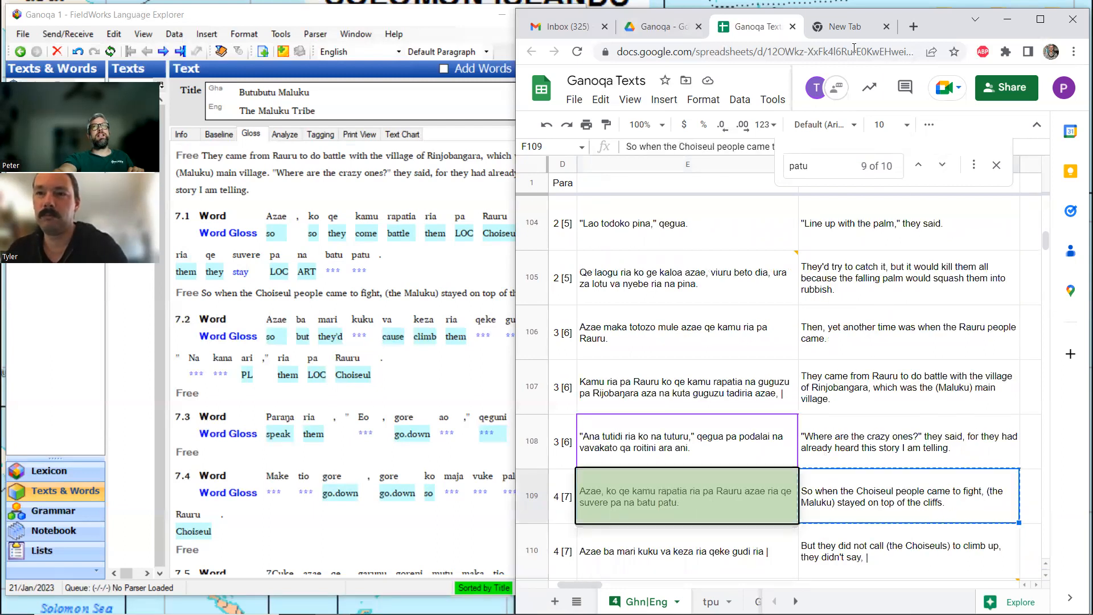
- Look up an English to Indonesian translator on Google in the new browser tab and translate the word "stone"
left_click(837, 28)
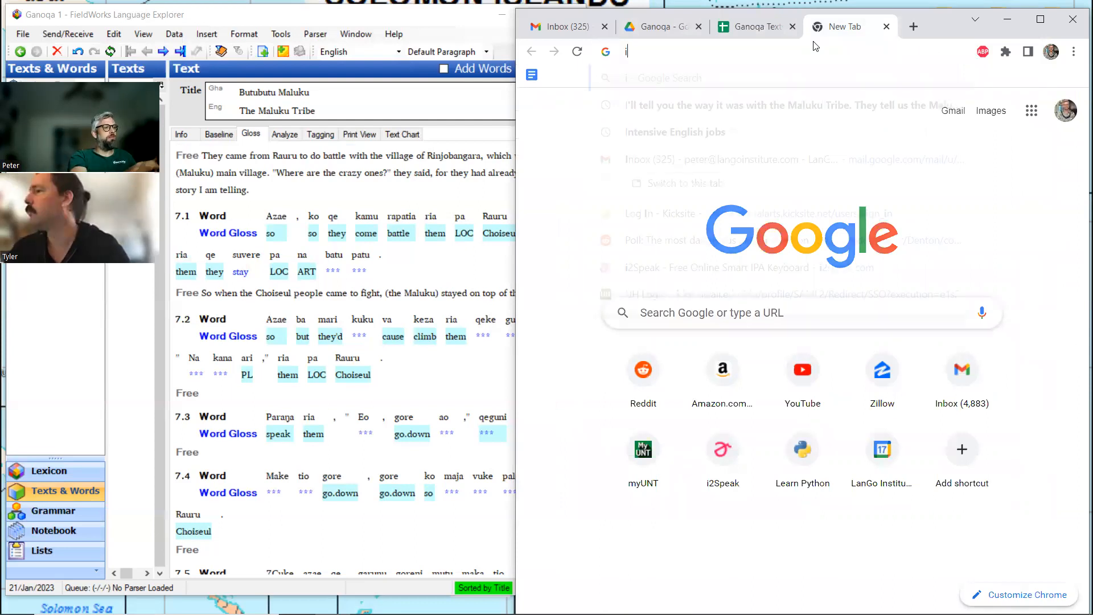
type("inde")
key("BackSpace")
key("BackSpace")
key("BackSpace")
key("BackSpace")
type("english to ")
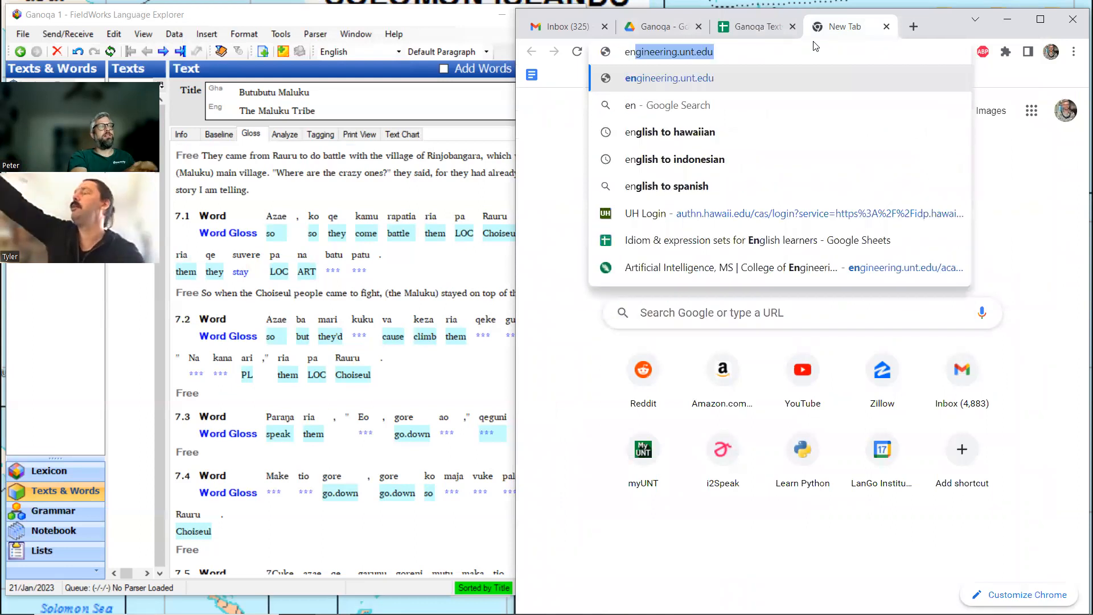
type("indonesian")
key("Return")
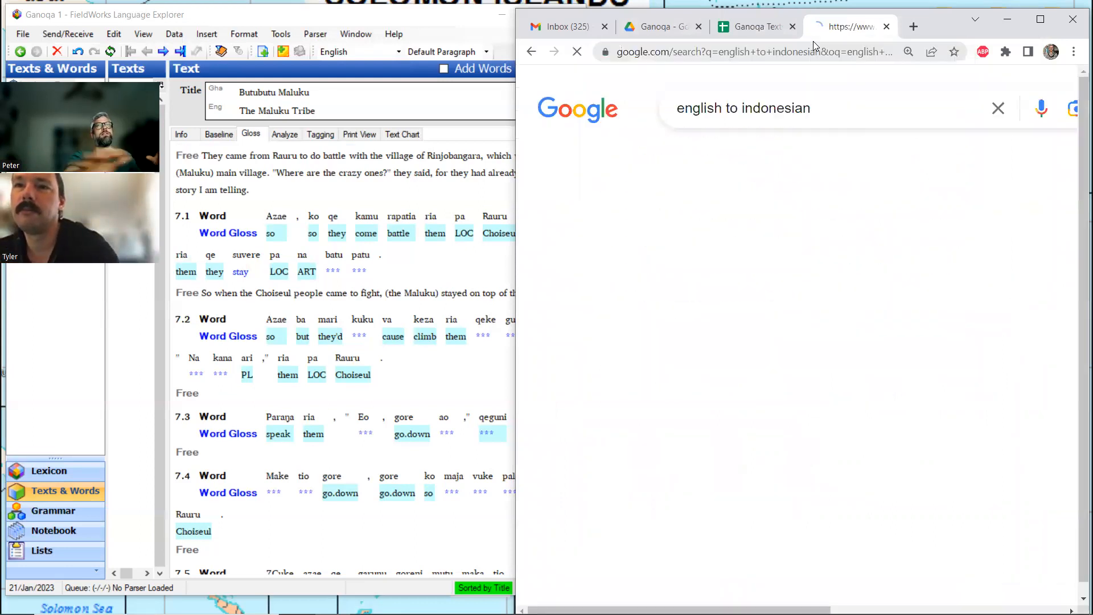
left_click(574, 325)
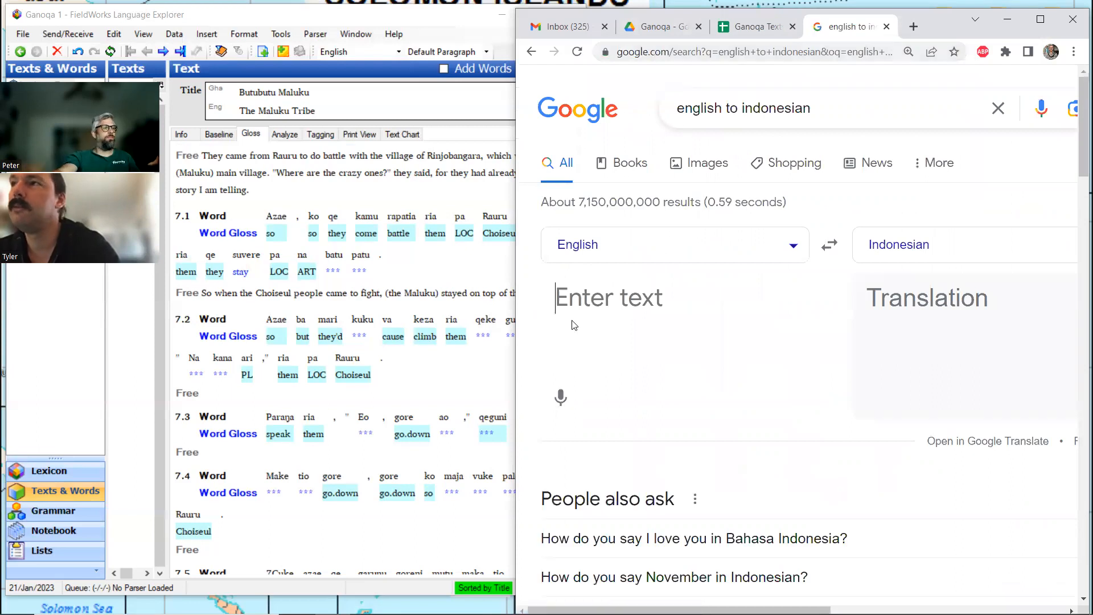
type("stone")
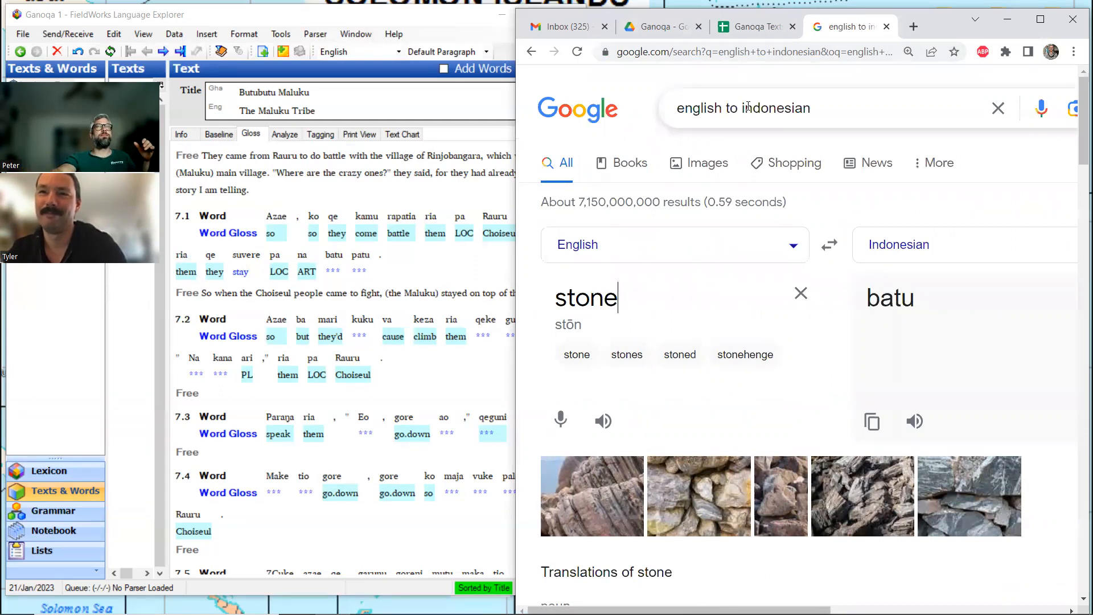
- Replace the Google query with "english to fijian" and open the Bing English to Fijian translator
left_click_drag(742, 107, 811, 107)
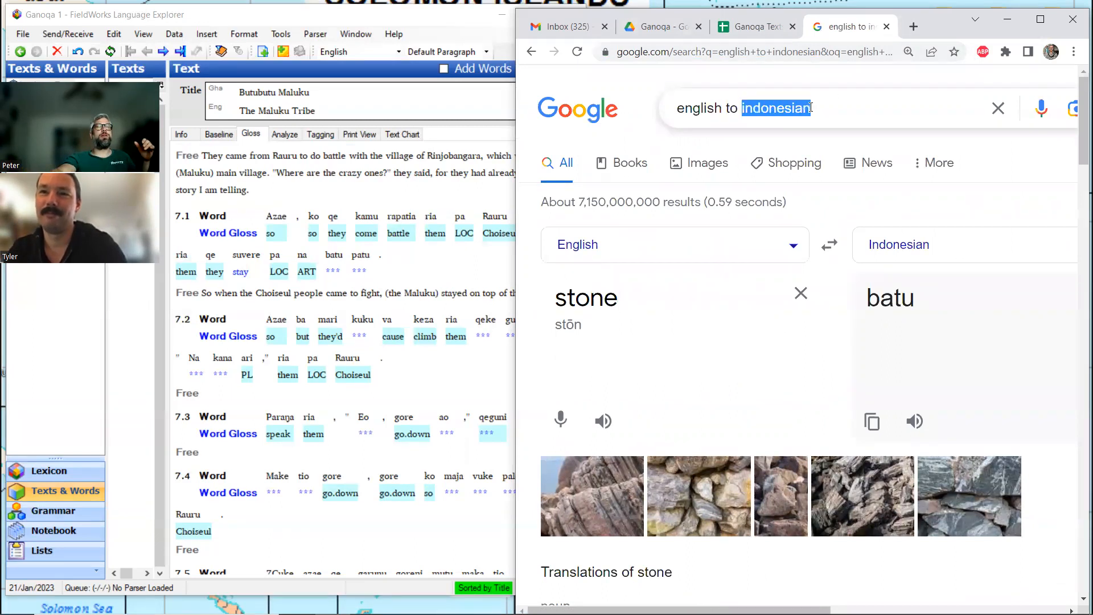
left_click(831, 105)
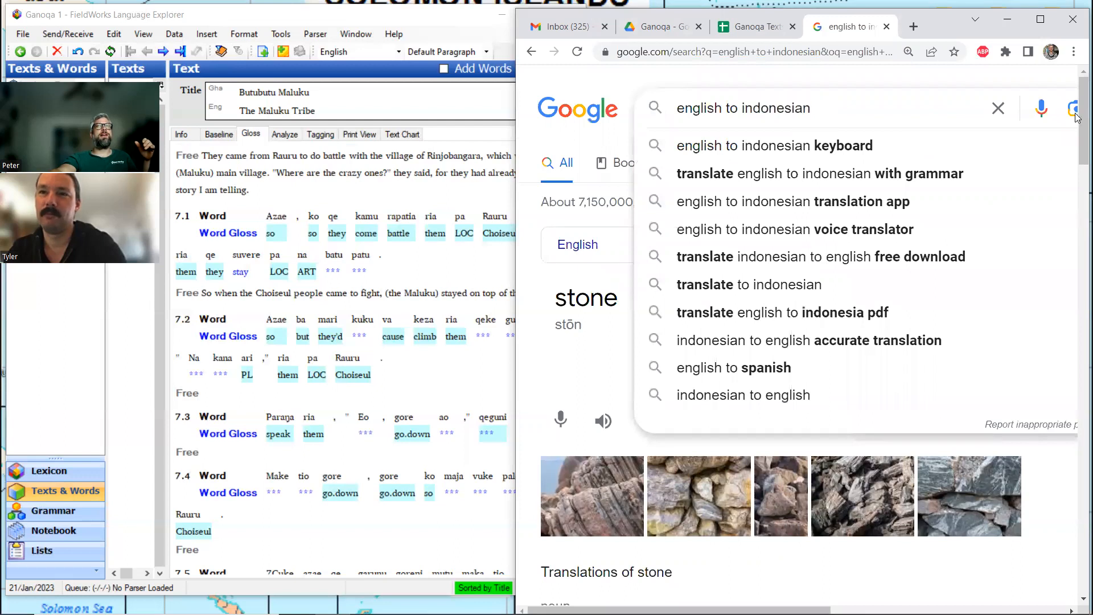
left_click(999, 108)
left_click(601, 82)
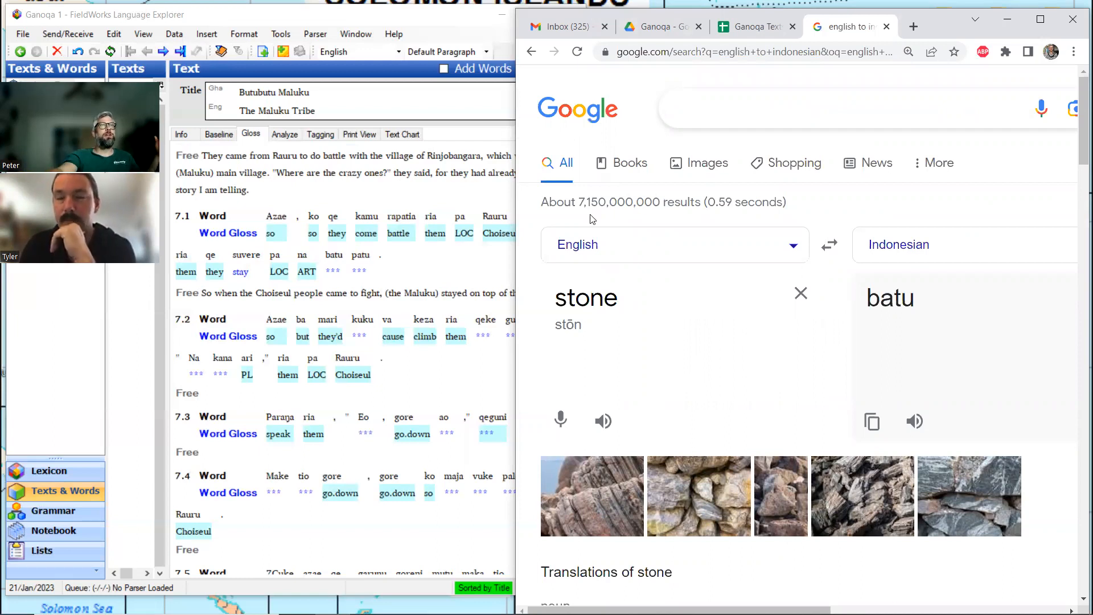
left_click(713, 92)
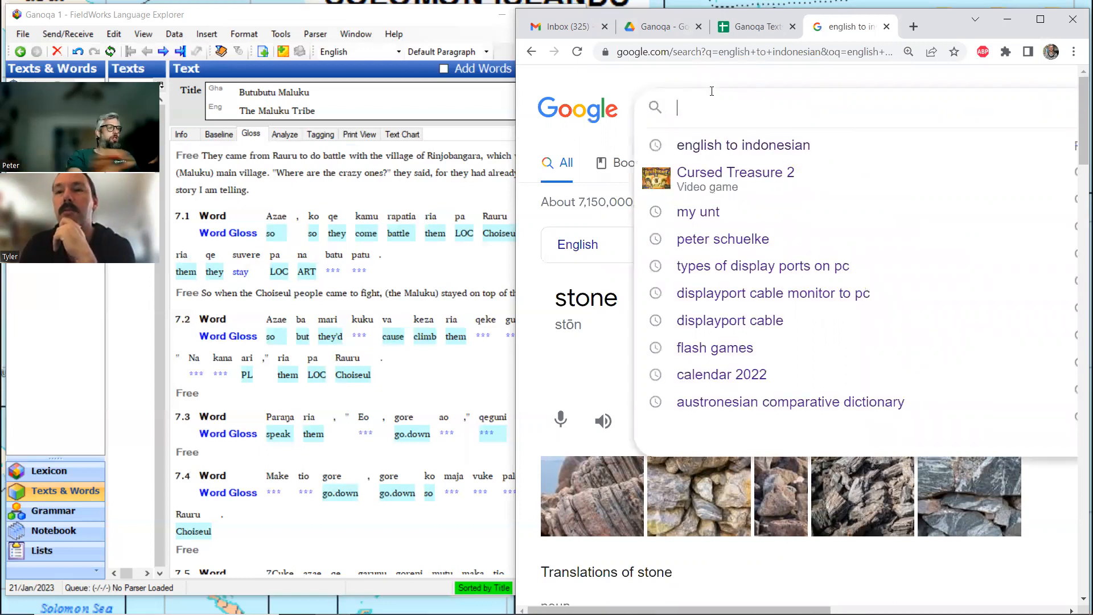
type("english to fijian")
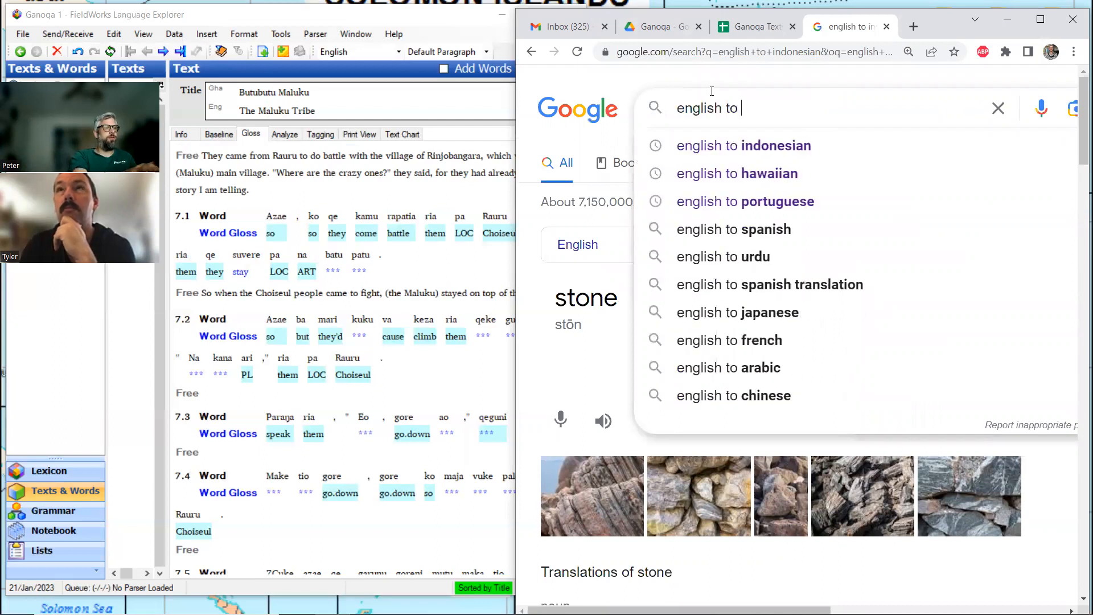
key("Return")
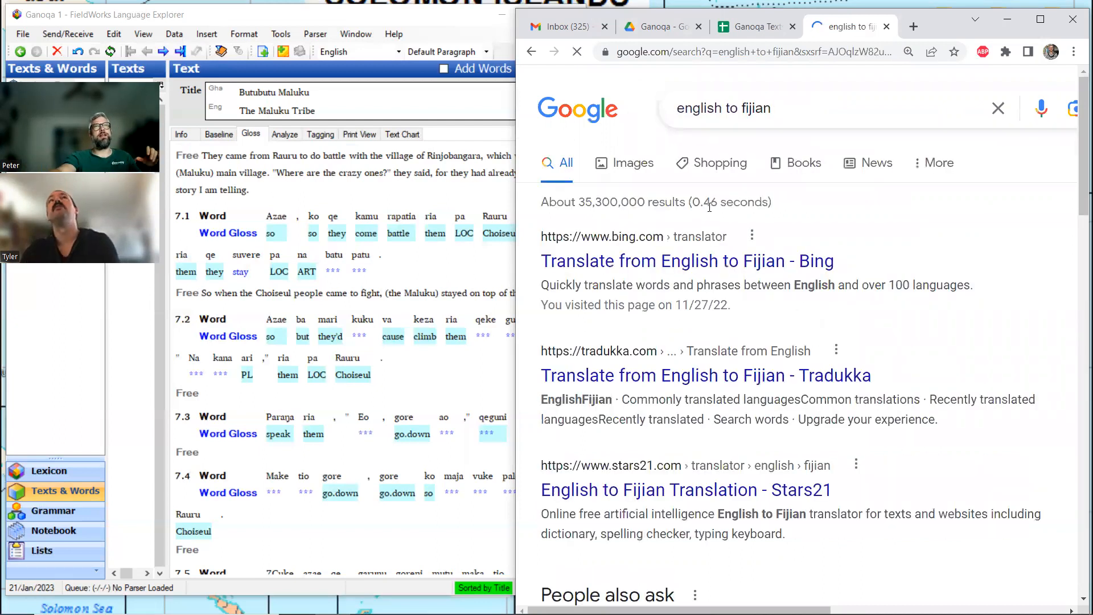
left_click(665, 256)
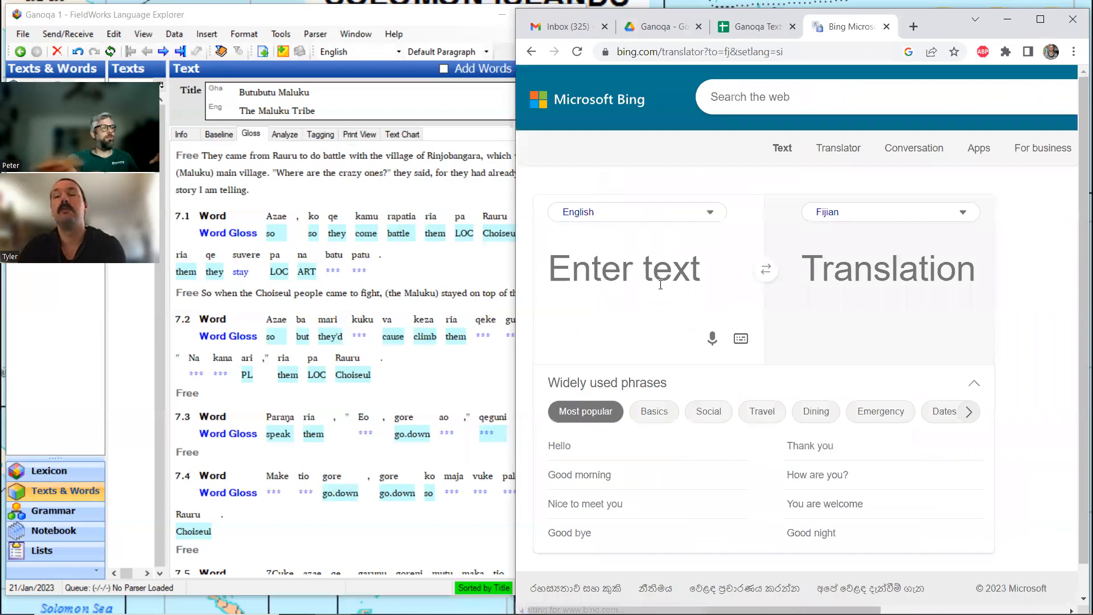
- Translate the word "stone" into Fijian with Bing and into Hawaiian through a Google search for "english to hawaiian"
type("stone")
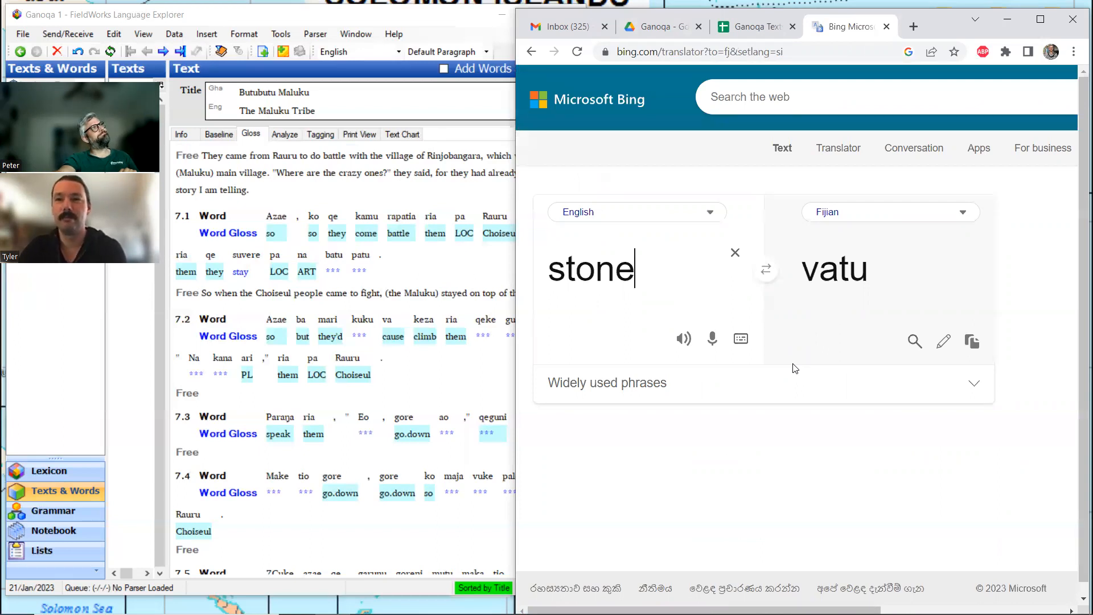
left_click(531, 52)
left_click_drag(772, 108, 740, 103)
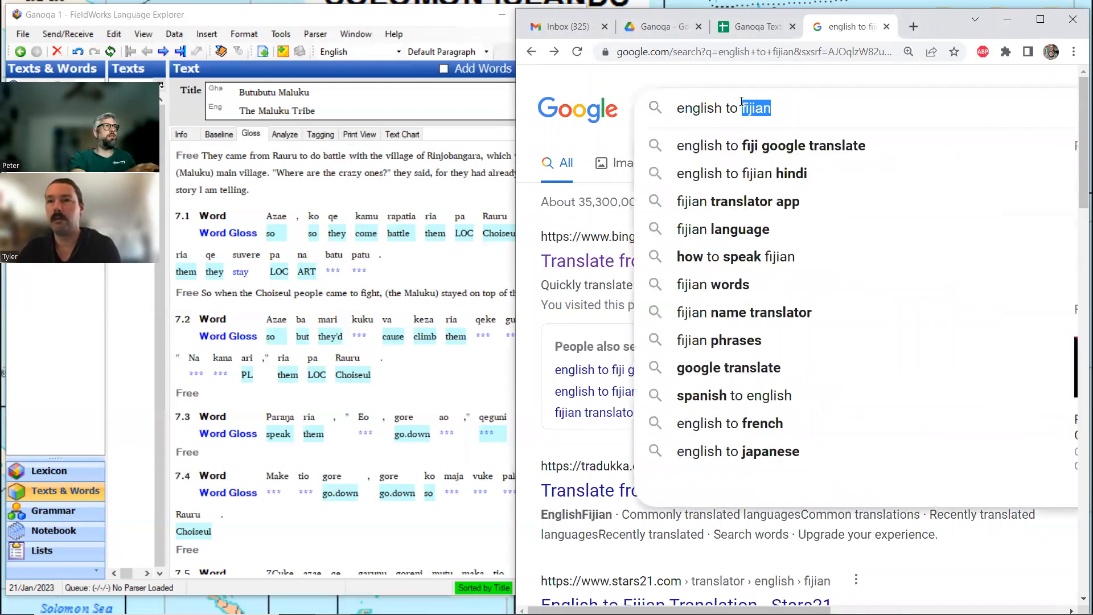
type("hawaiian")
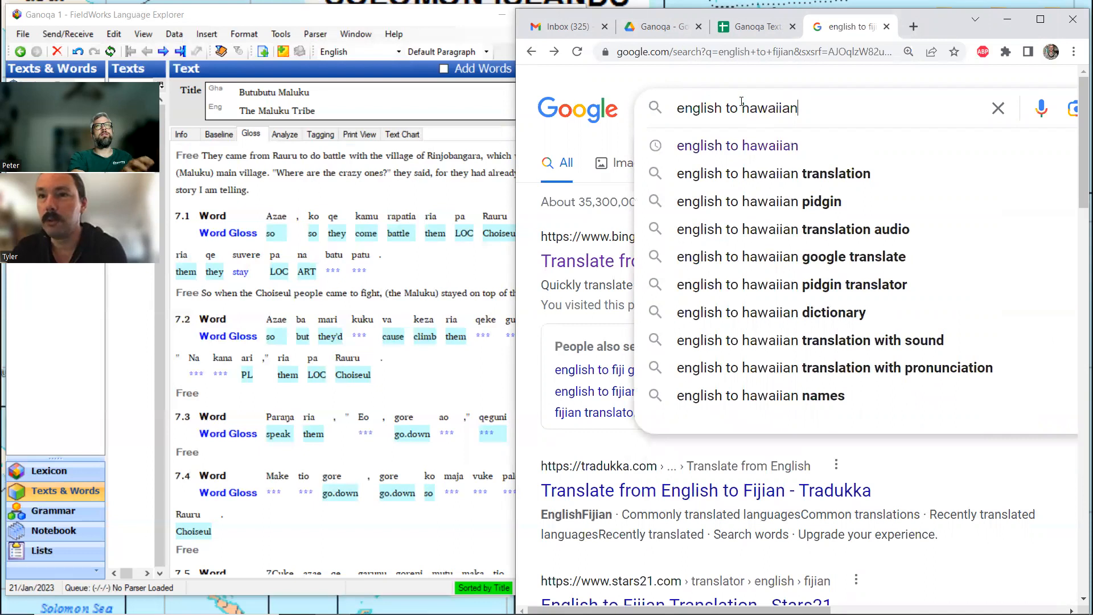
key("Return")
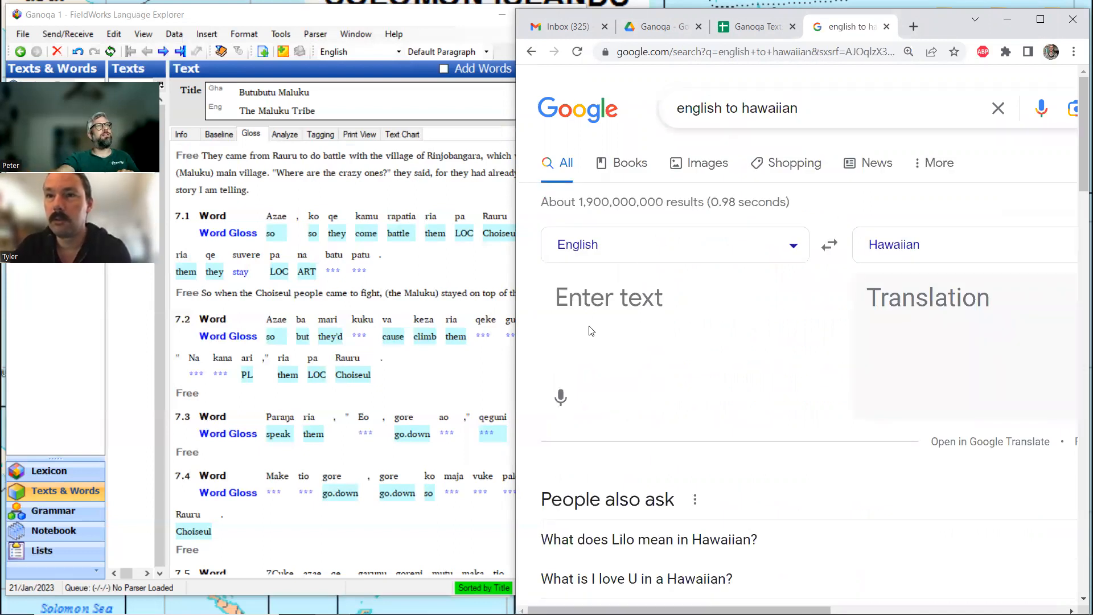
left_click(596, 310)
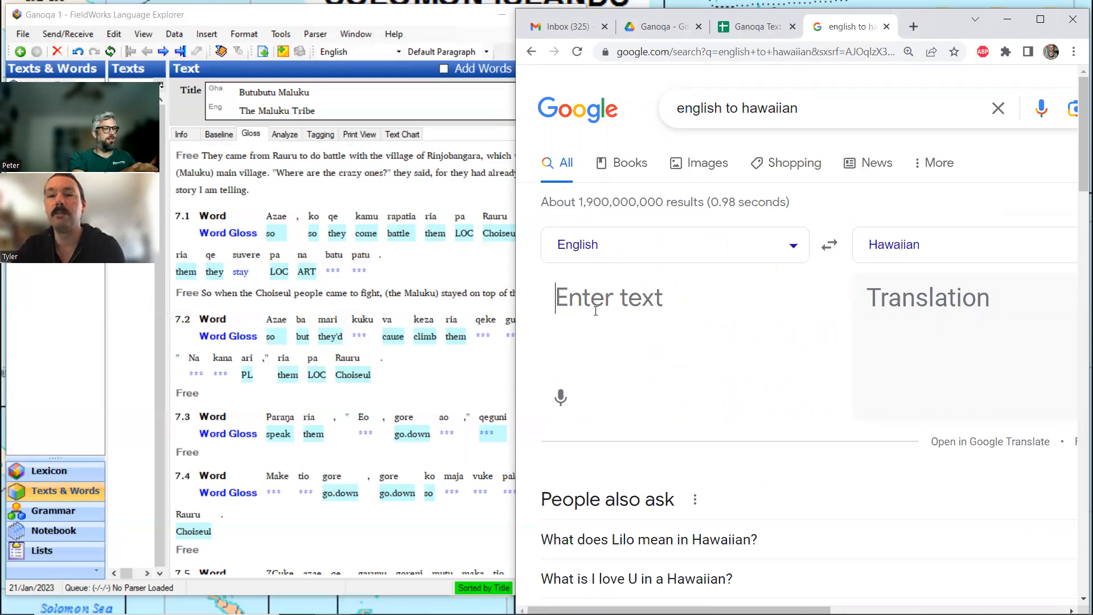
type("stone")
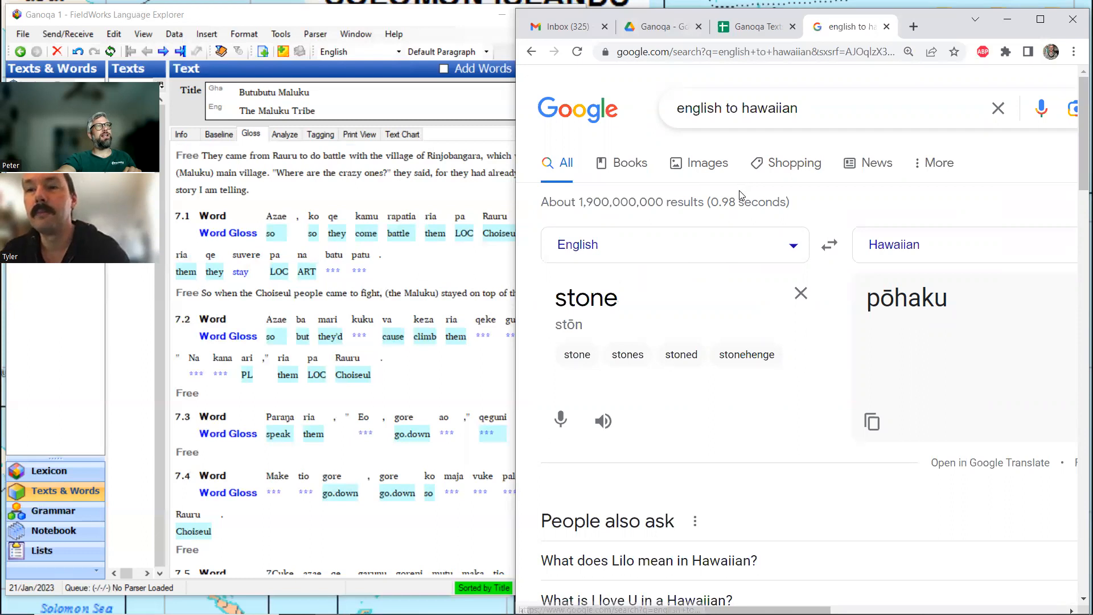
- In FieldWorks, create a lexicon entry for "patu" in line 7.1 with gloss "stone" and category Noun, and return to the Gloss view
left_click(750, 29)
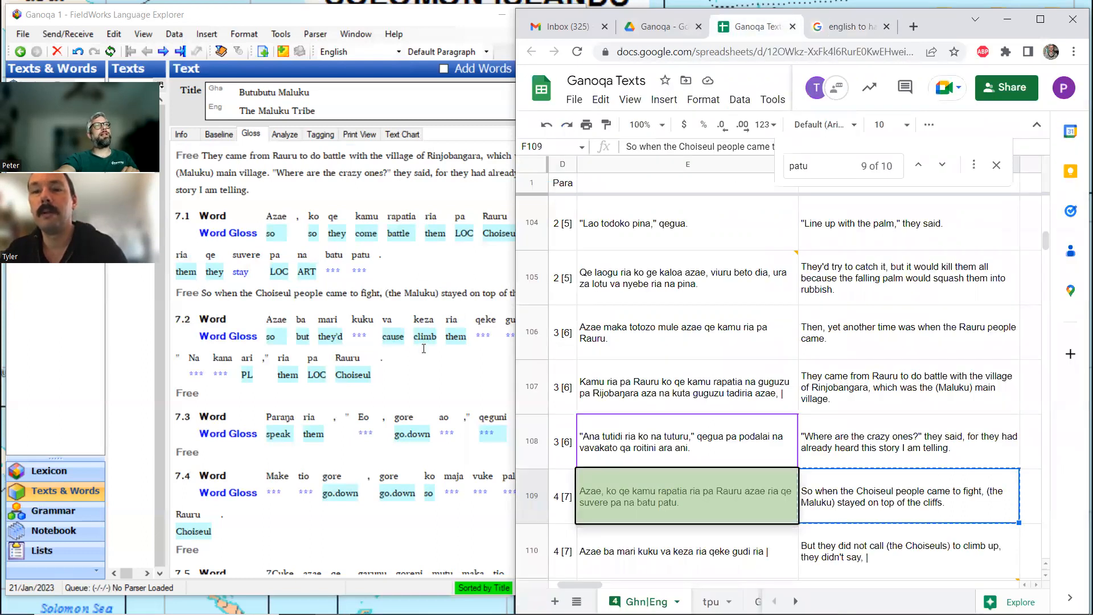
left_click(361, 255)
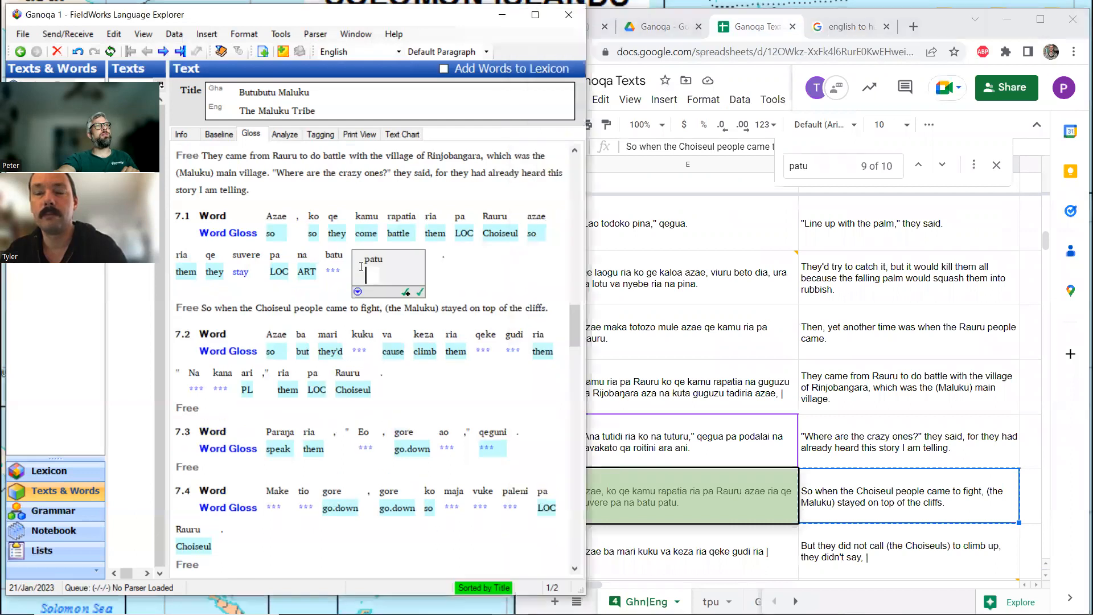
left_click(284, 134)
left_click(181, 208)
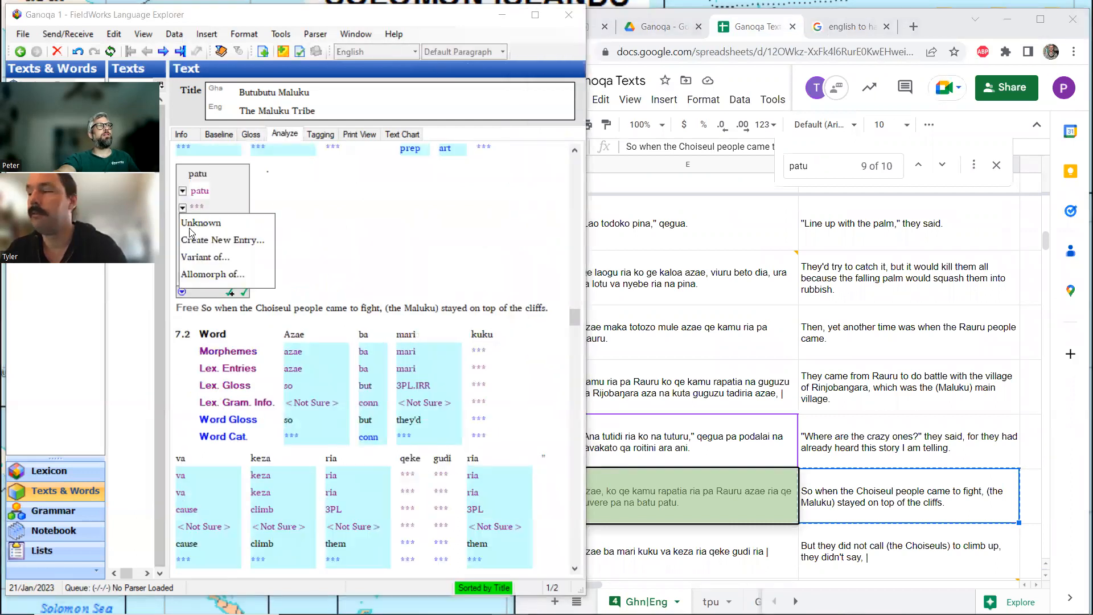
left_click(199, 240)
type("stone")
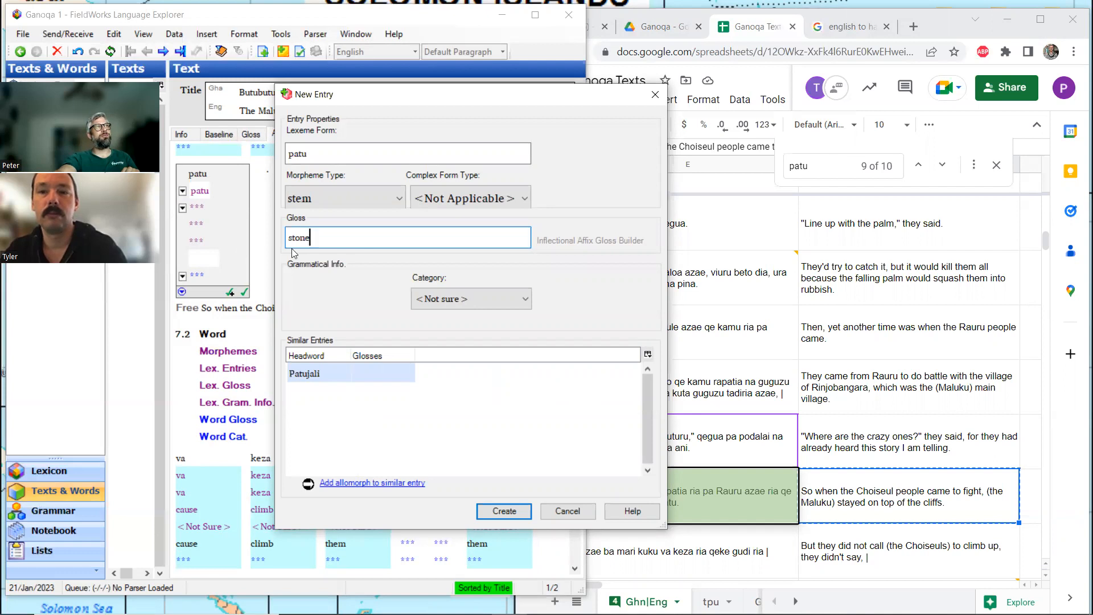
left_click(479, 301)
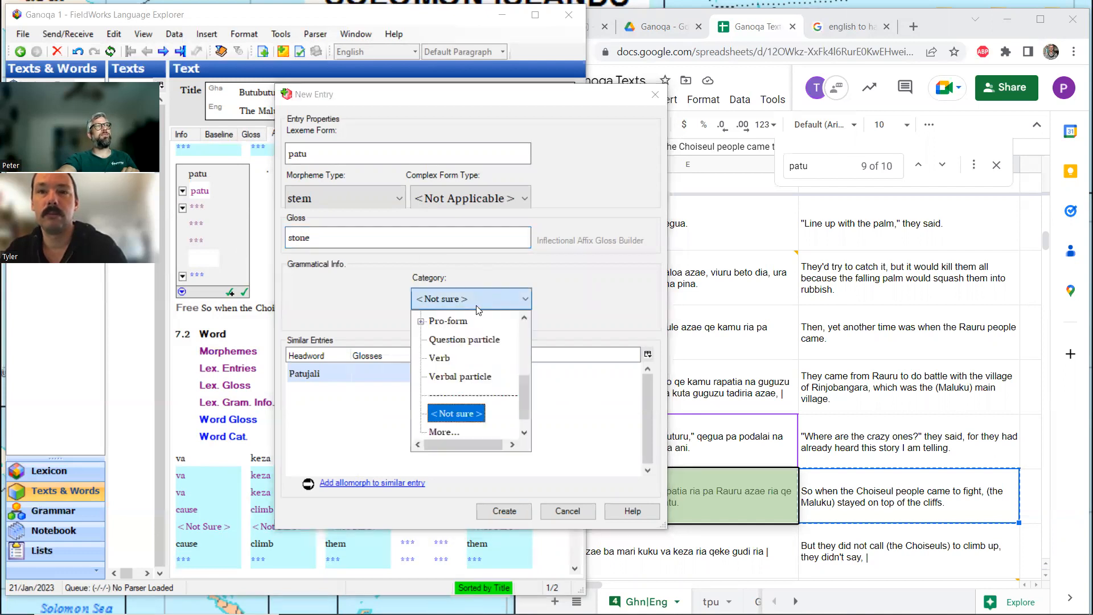
scroll(453, 353, "up", 2)
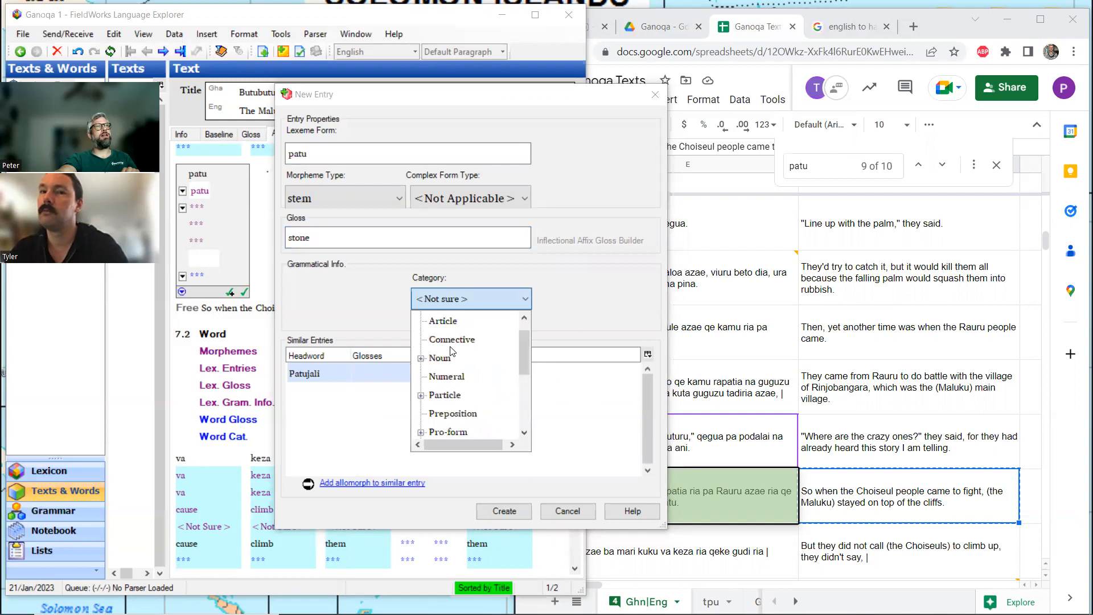
left_click(449, 358)
left_click(504, 506)
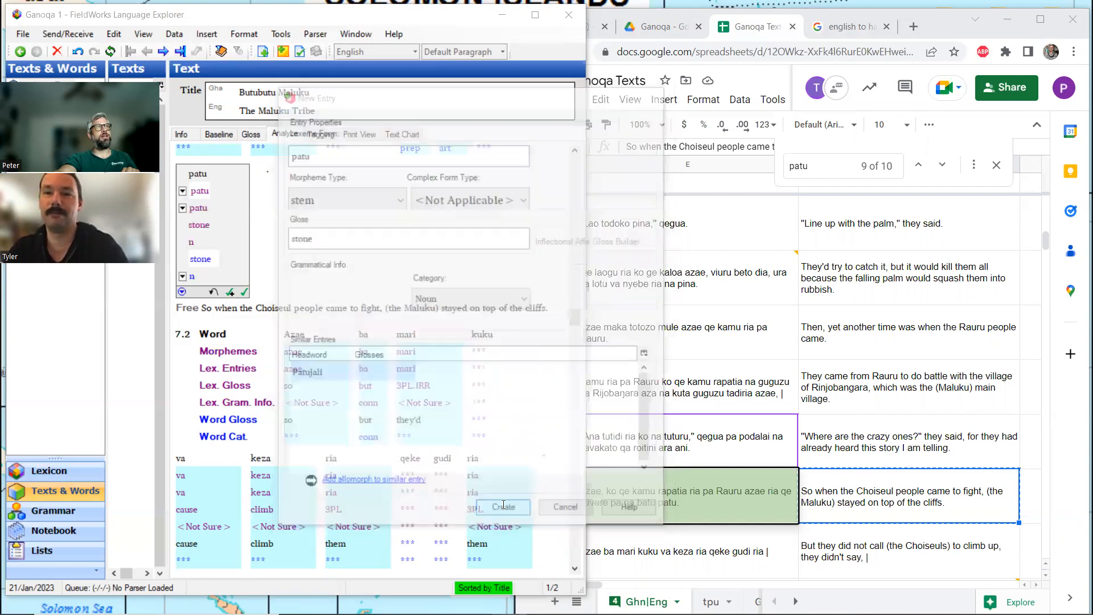
left_click(250, 134)
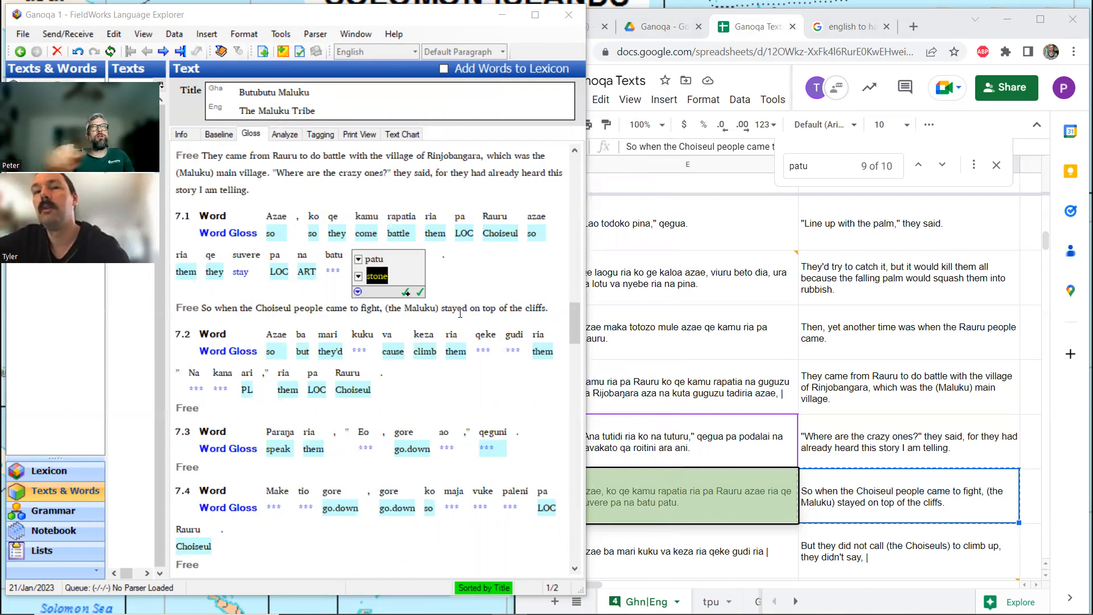
- Search the Ganoqa Texts spreadsheet for "batu" and review the rows around line 7.1
left_click(784, 166)
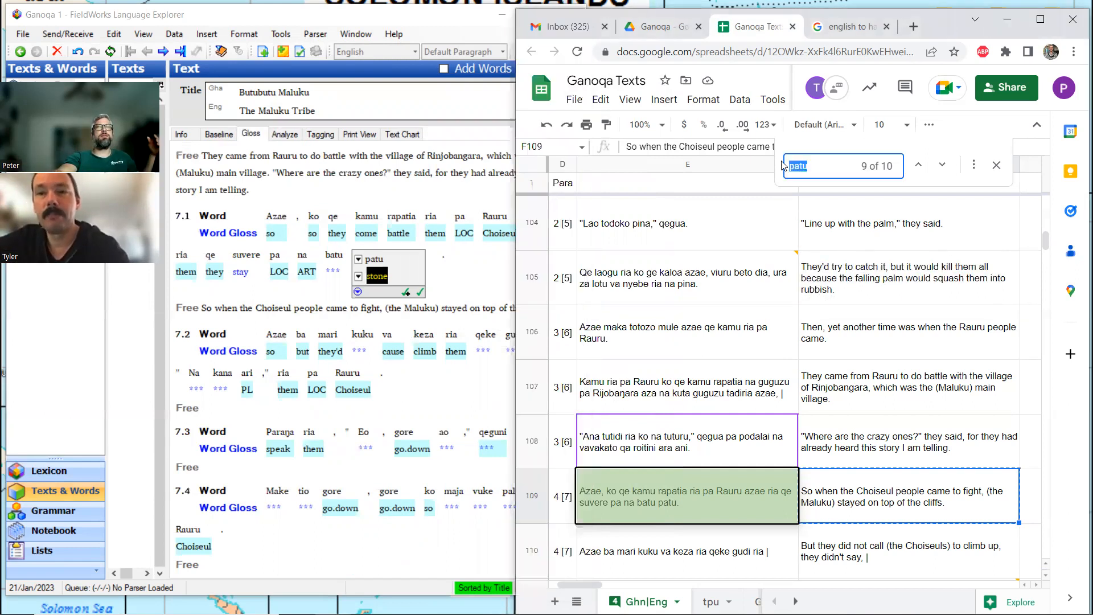
type("batu")
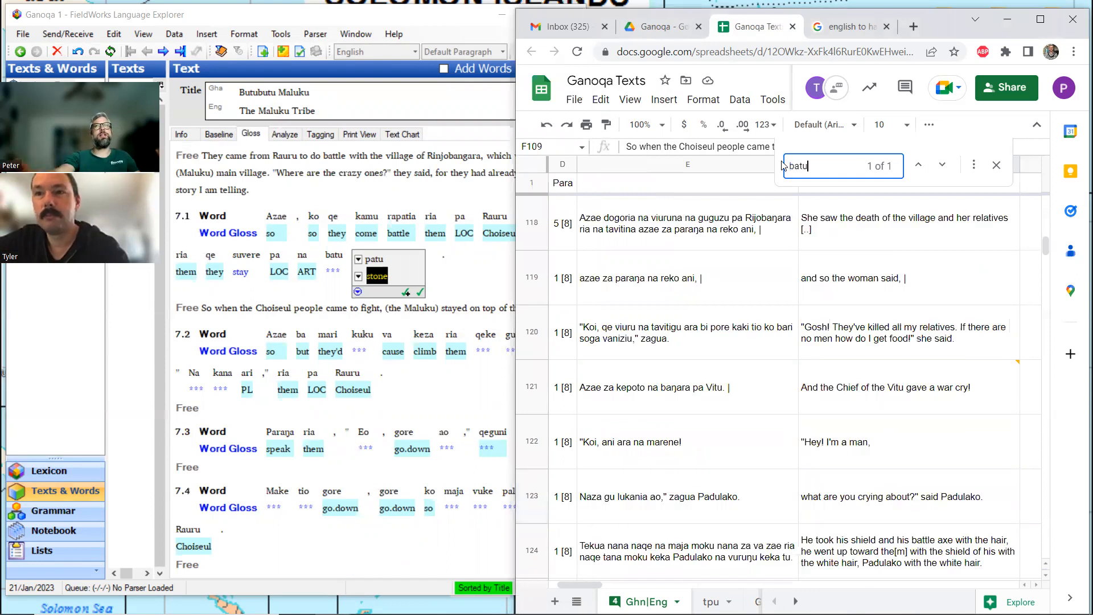
left_click(998, 167)
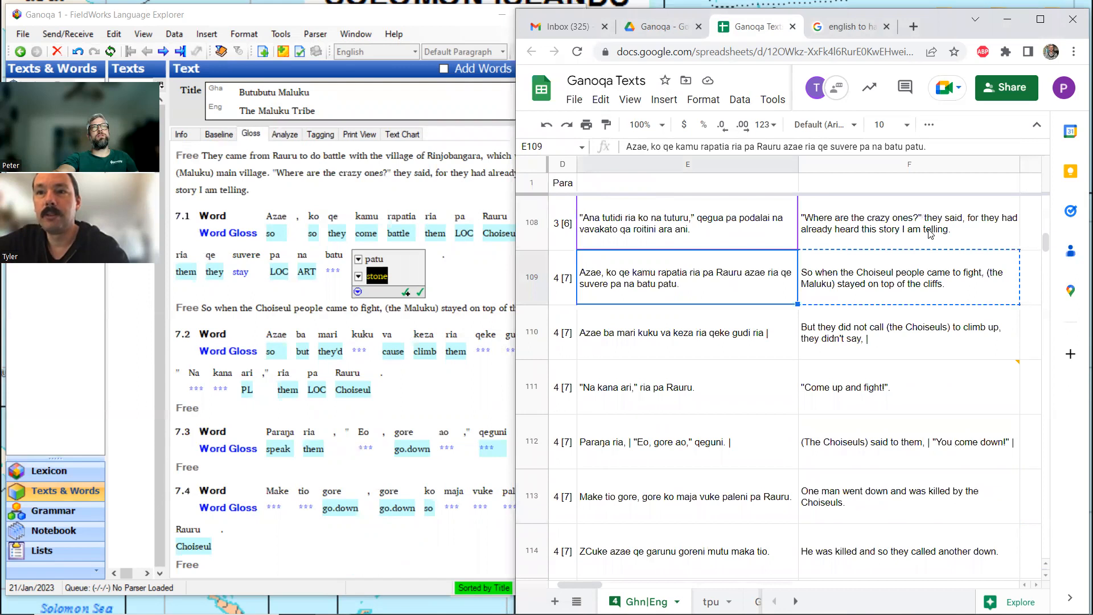
scroll(930, 234, "up", 1)
scroll(930, 233, "up", 2)
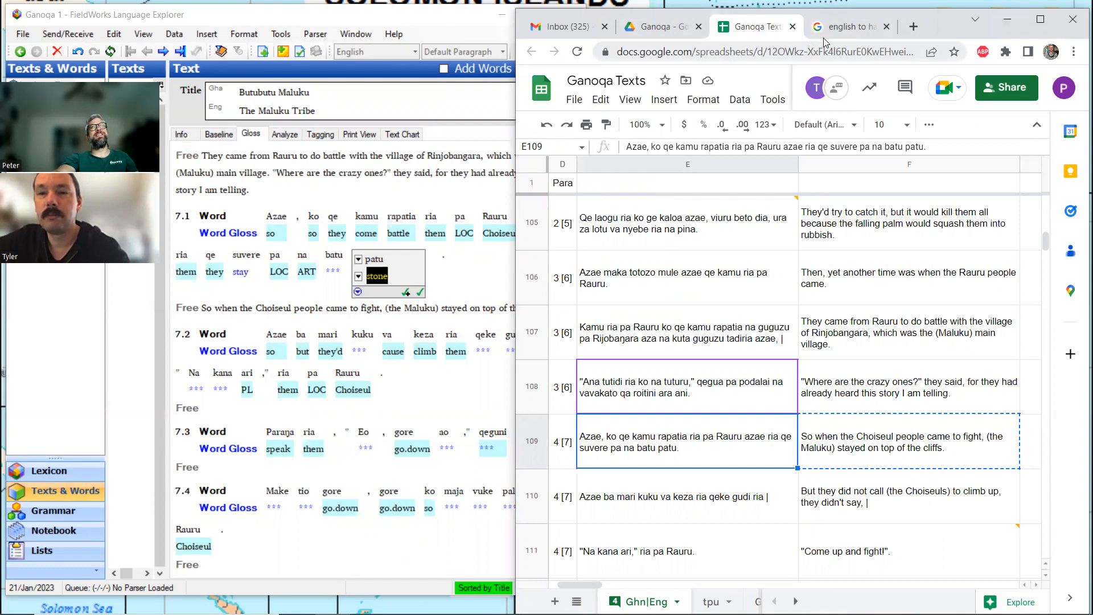
- Try to open the online Roviana and English Dictionary PDF through a Google search for "roviana dictionary", and close its tab
left_click(845, 27)
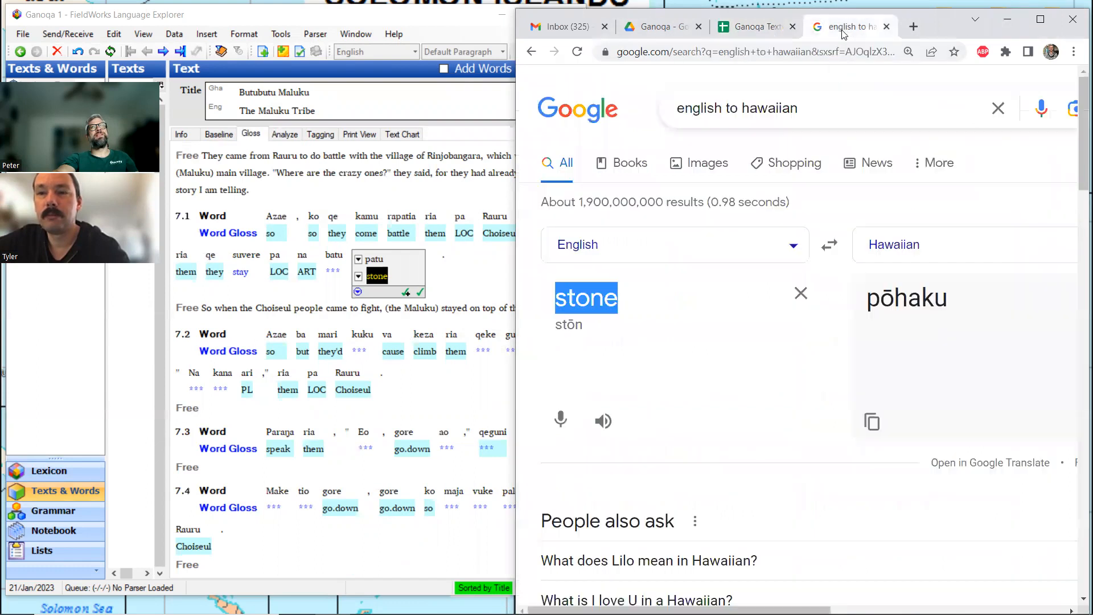
left_click(909, 51)
left_click(827, 55)
type("r")
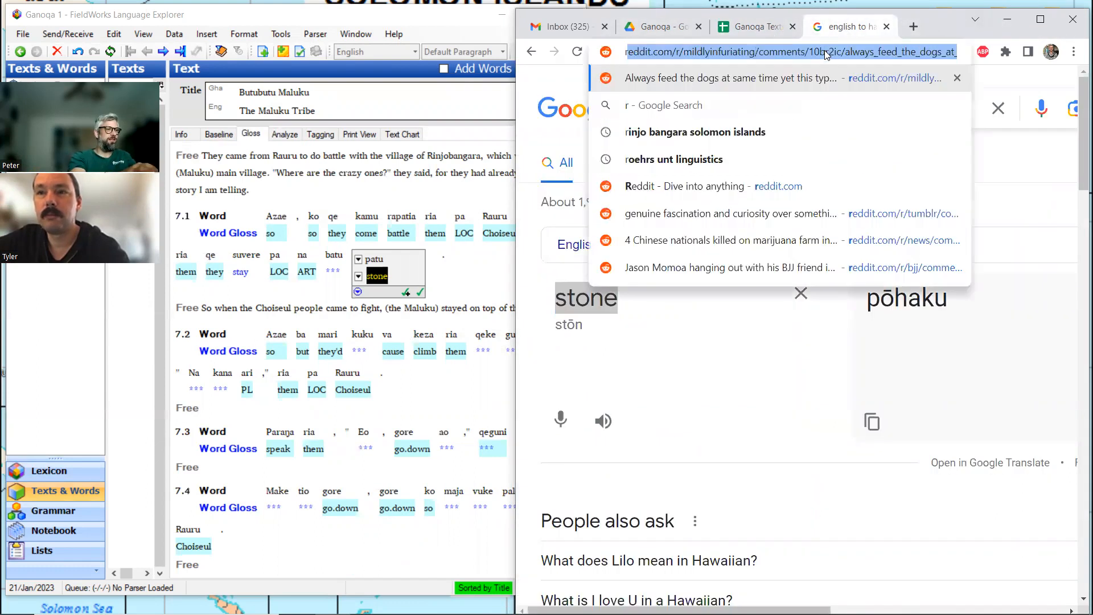
type("oviana dictionary")
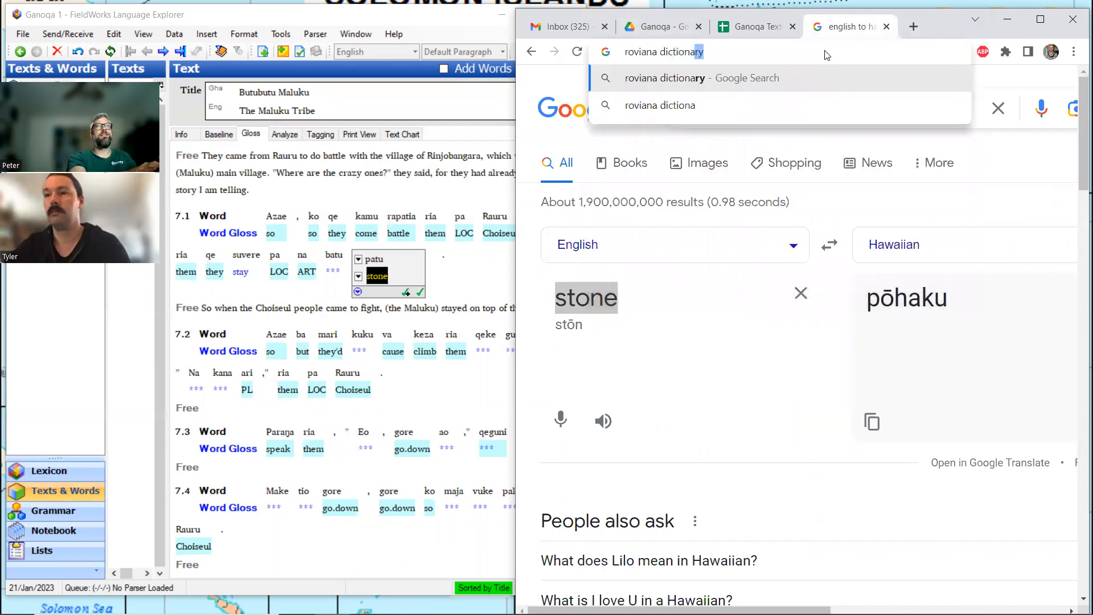
key("Return")
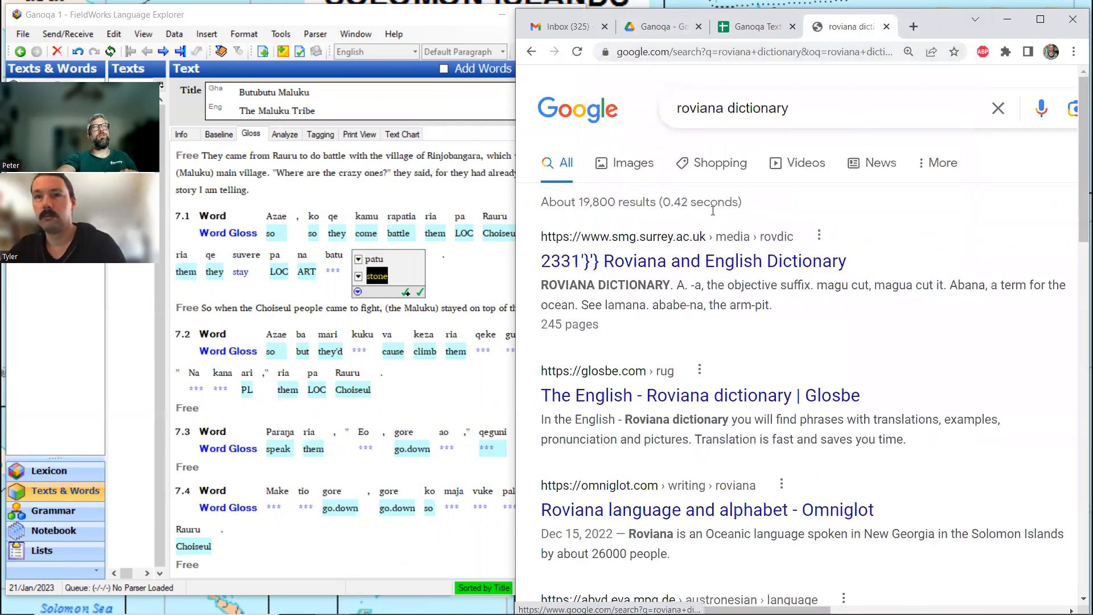
left_click(670, 257)
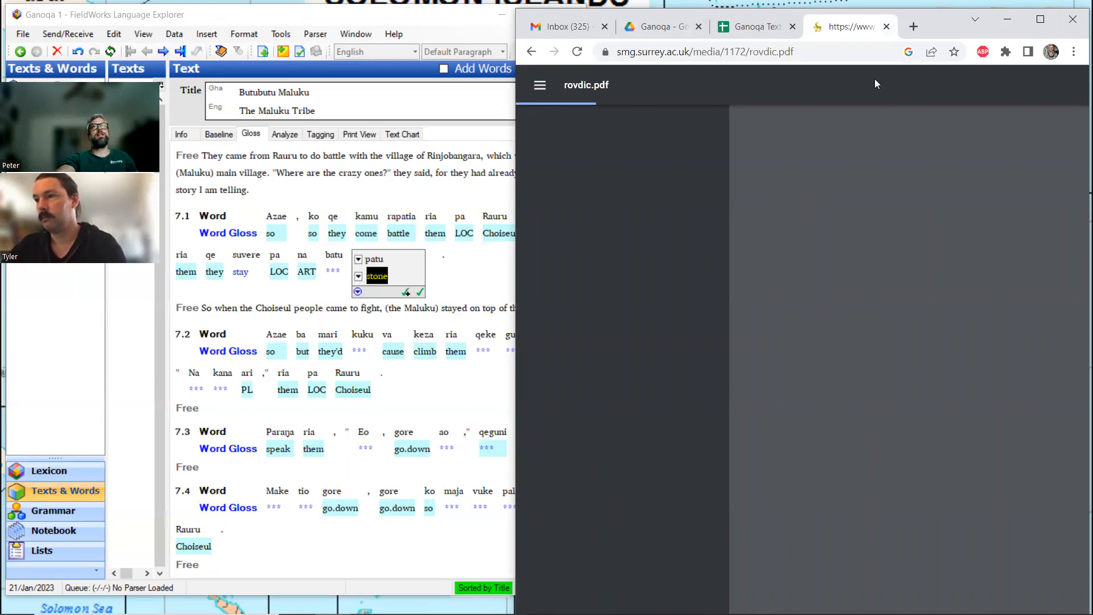
left_click(887, 26)
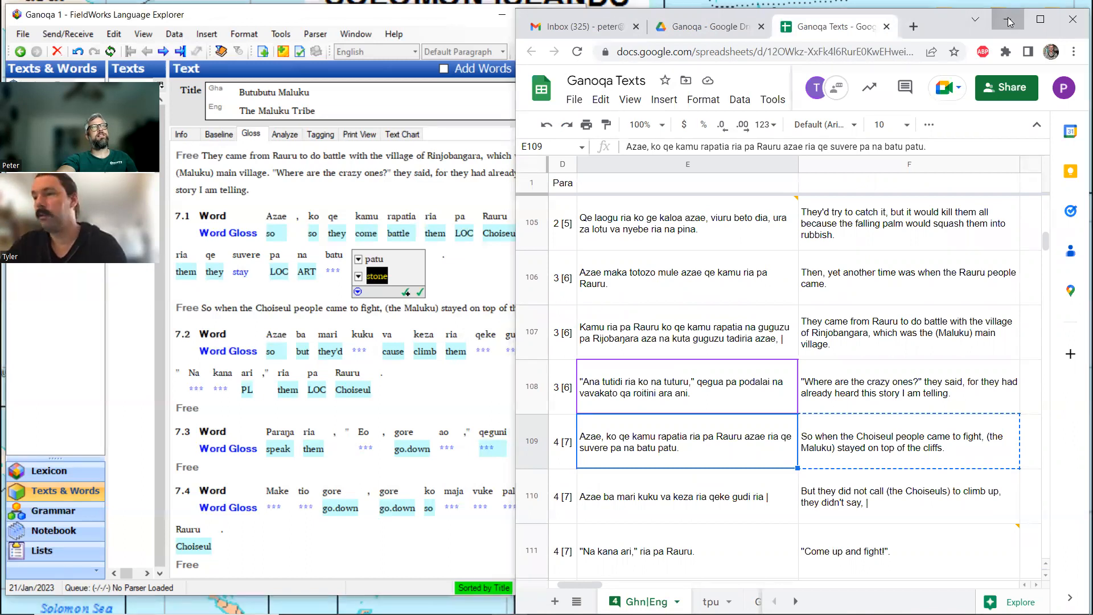
- Open the rovdic PDF stored on the desktop and look up "batu" in the Roviana dictionary
left_click(1009, 22)
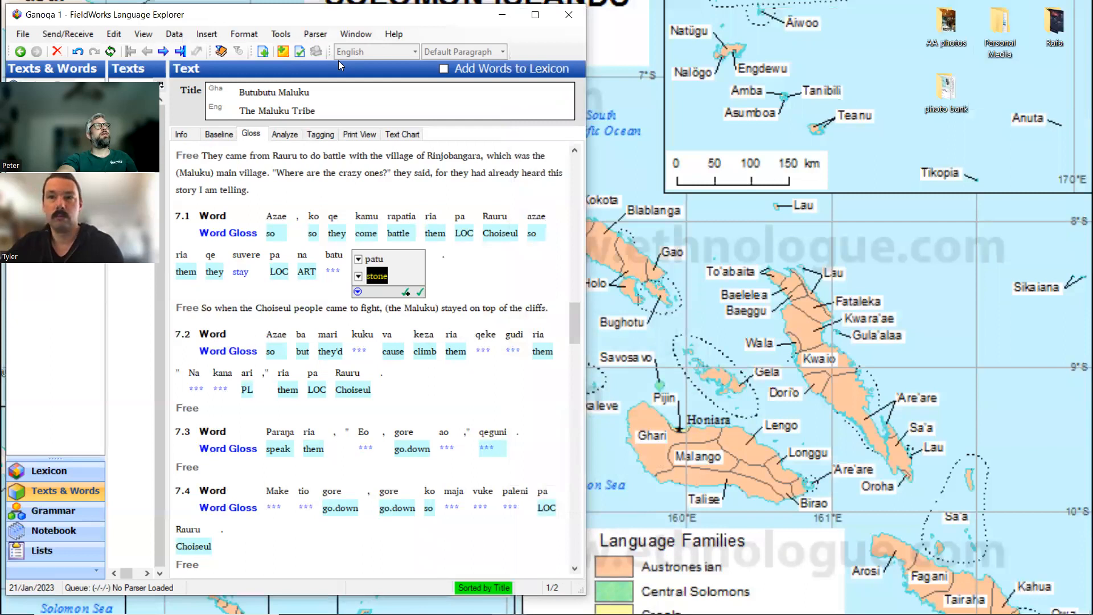
double_click(256, 14)
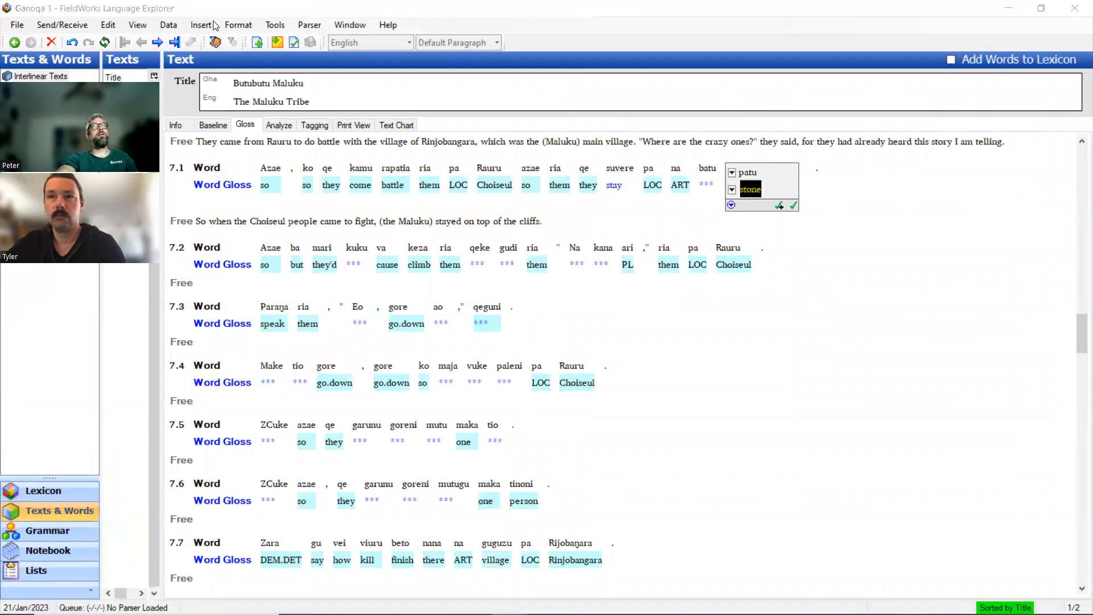
left_click(1009, 8)
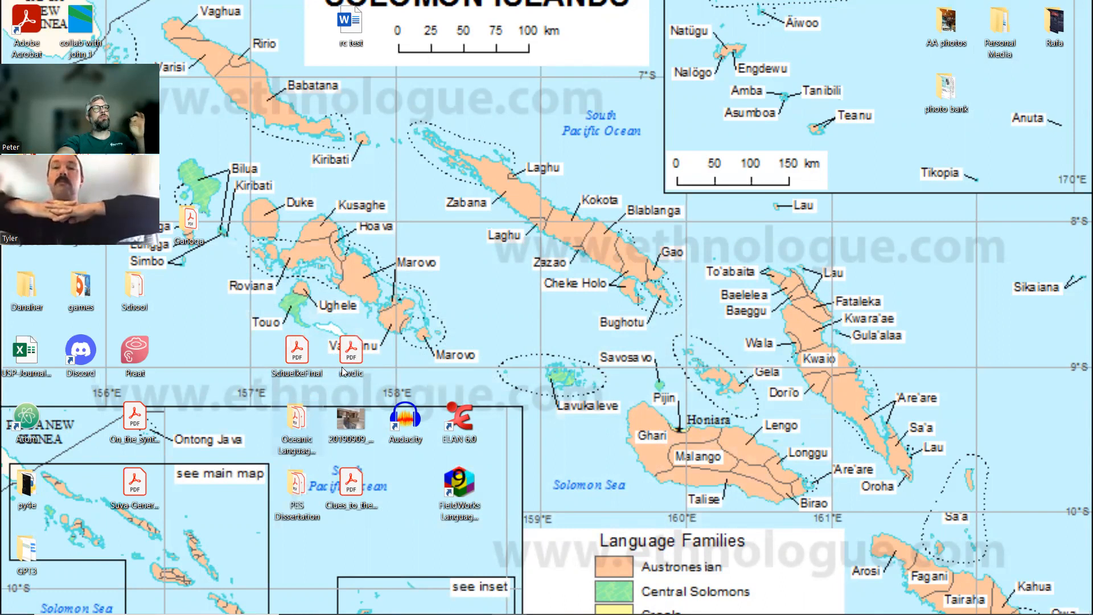
double_click(352, 352)
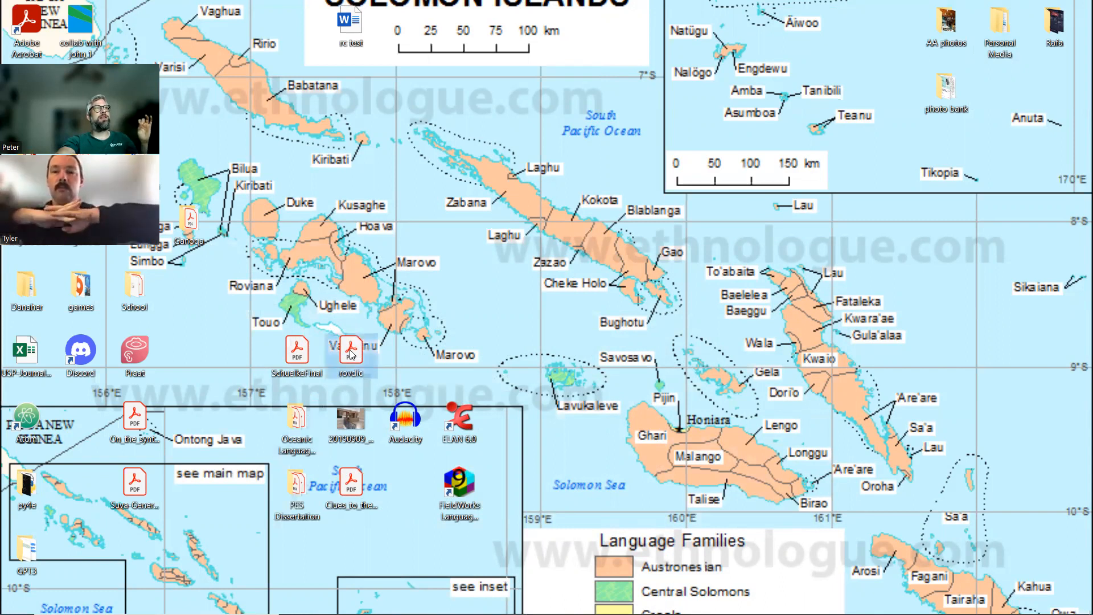
key("ctrl+f")
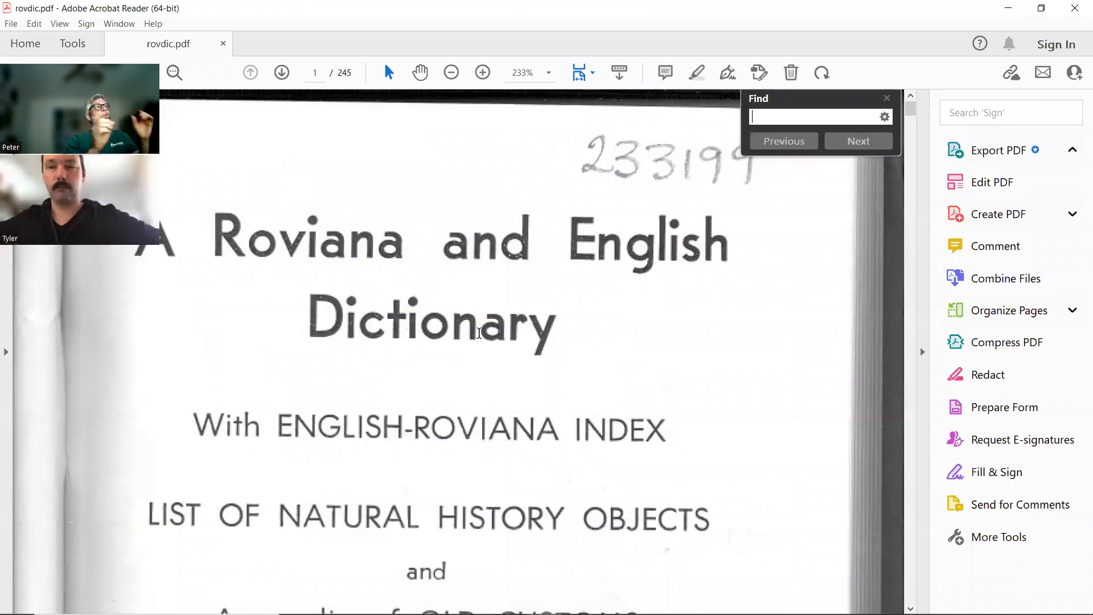
type("batu")
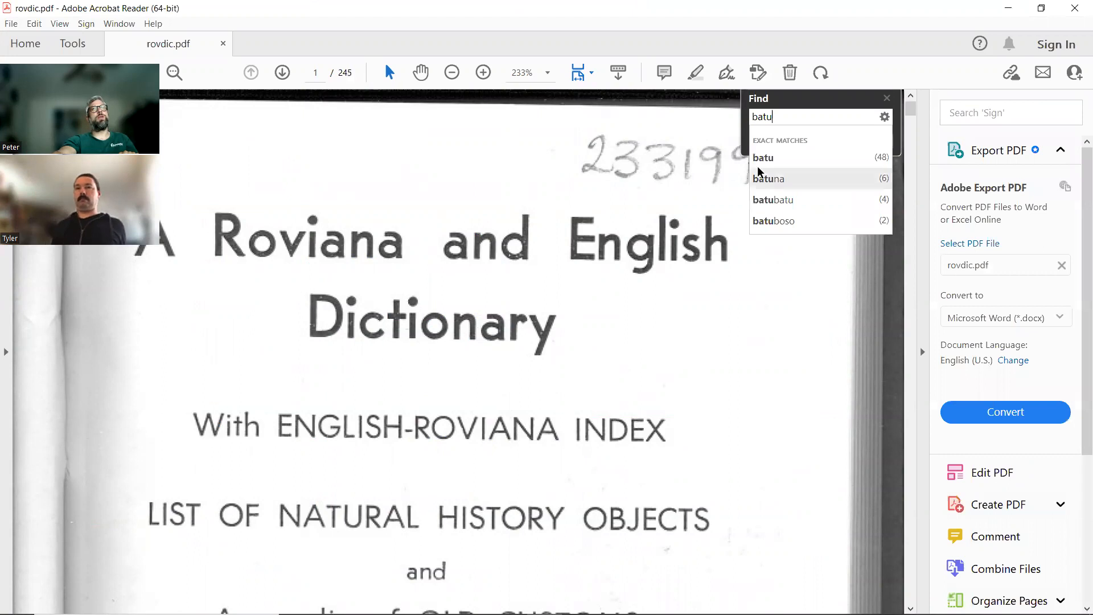
left_click(774, 161)
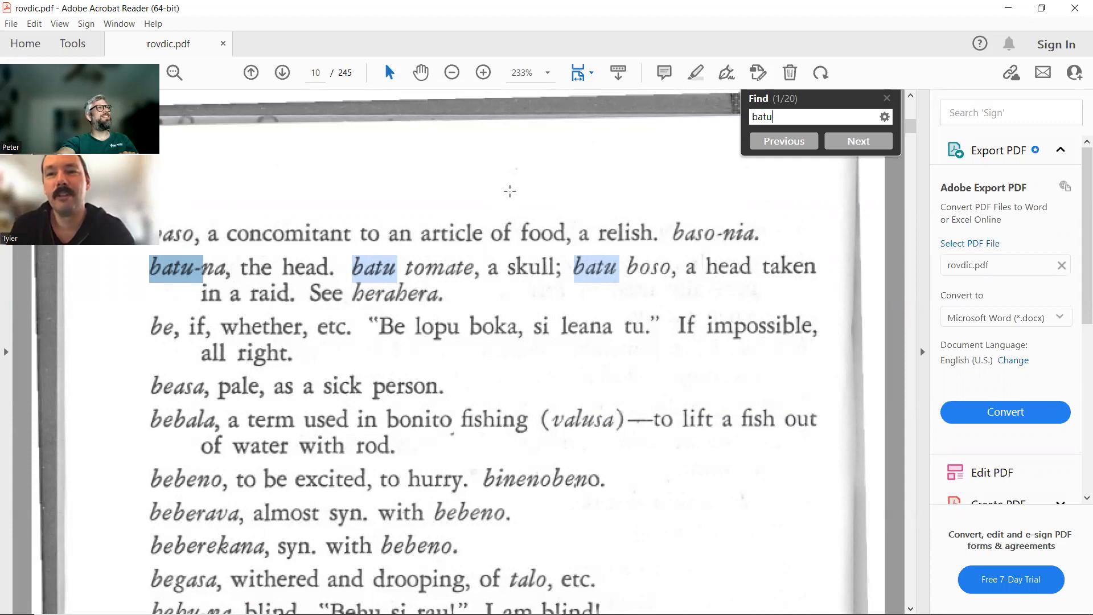
- Put the dictionary away and bring back the Ganoqa Texts spreadsheet with a reduced FieldWorks window beside it
left_click(1008, 8)
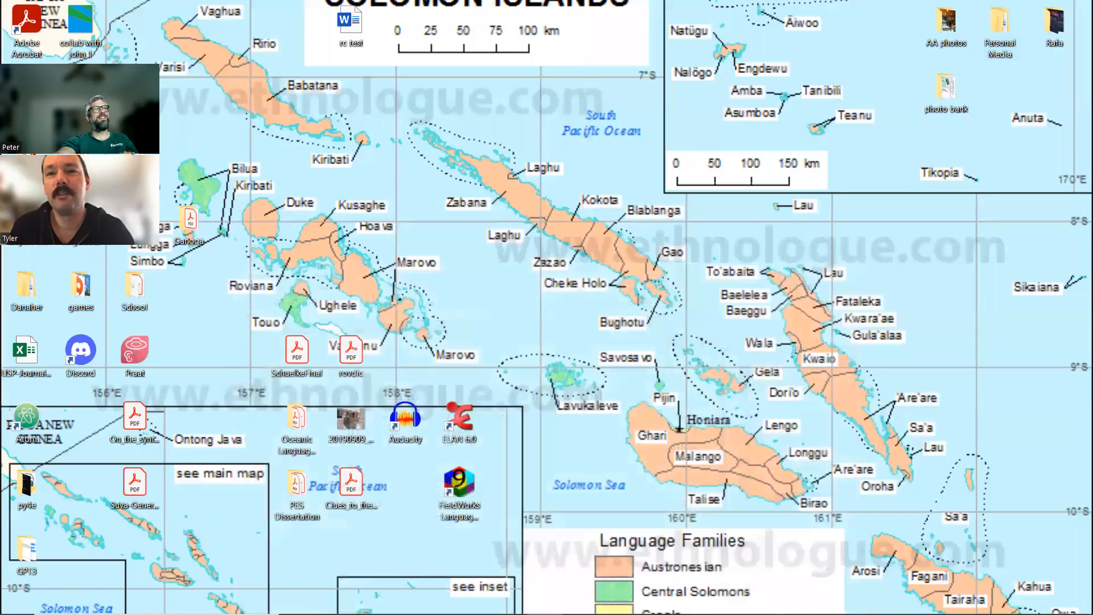
left_click(333, 600)
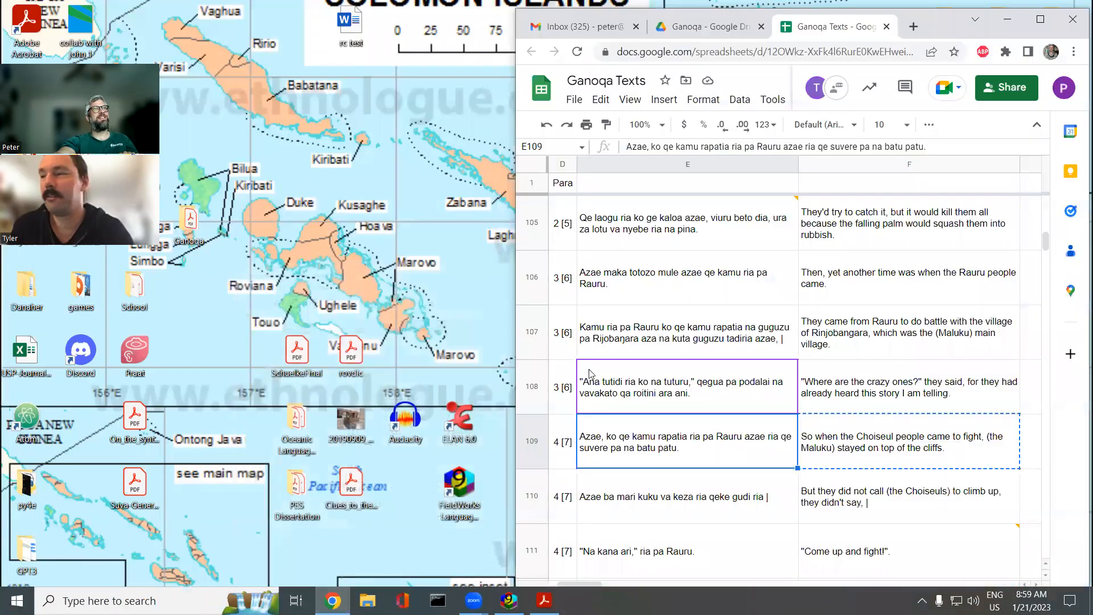
left_click(509, 600)
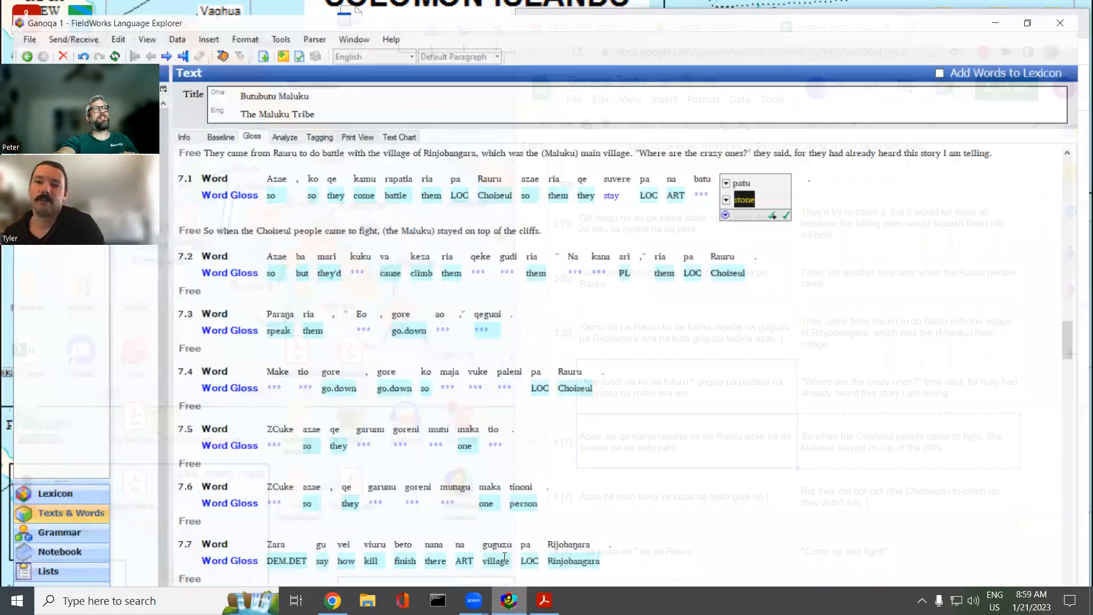
left_click(1041, 8)
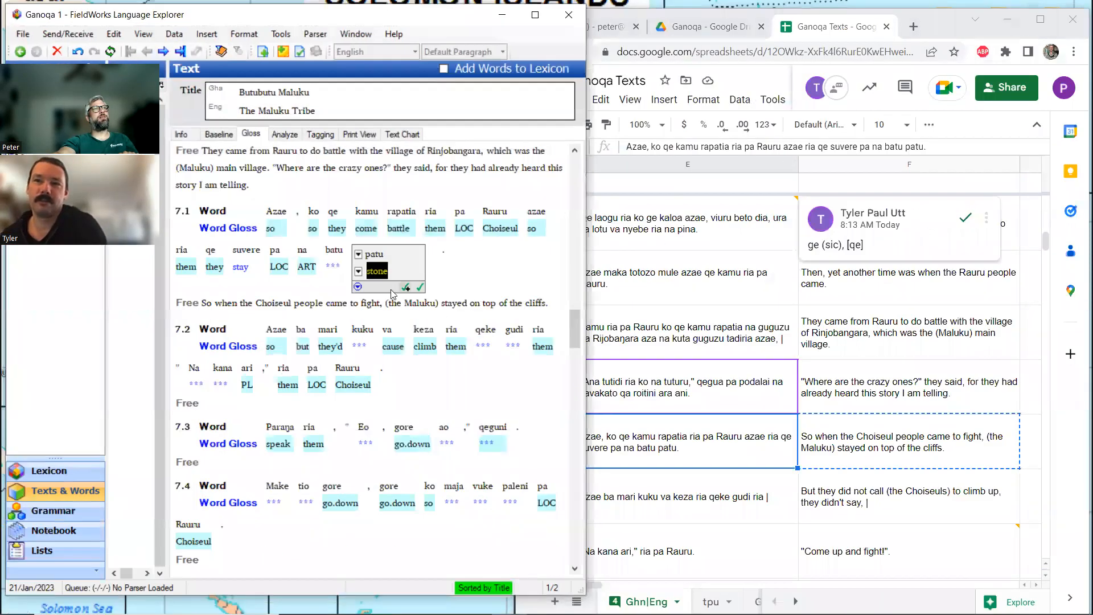
- Create a lexicon entry for "batu" in line 7.1 with the gloss "head" and the category Noun
left_click(341, 261)
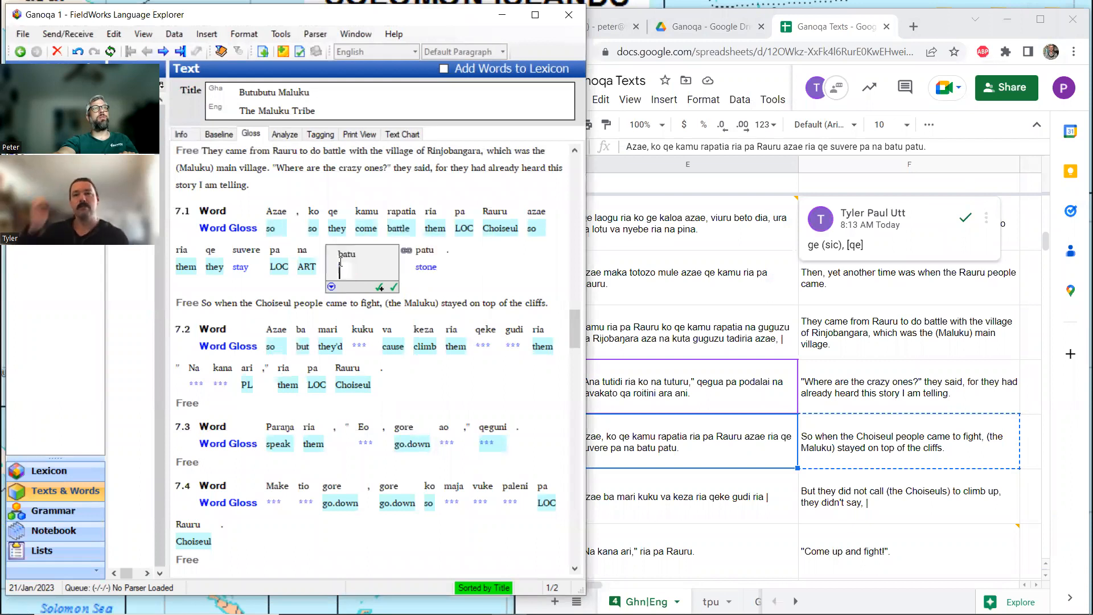
left_click(290, 137)
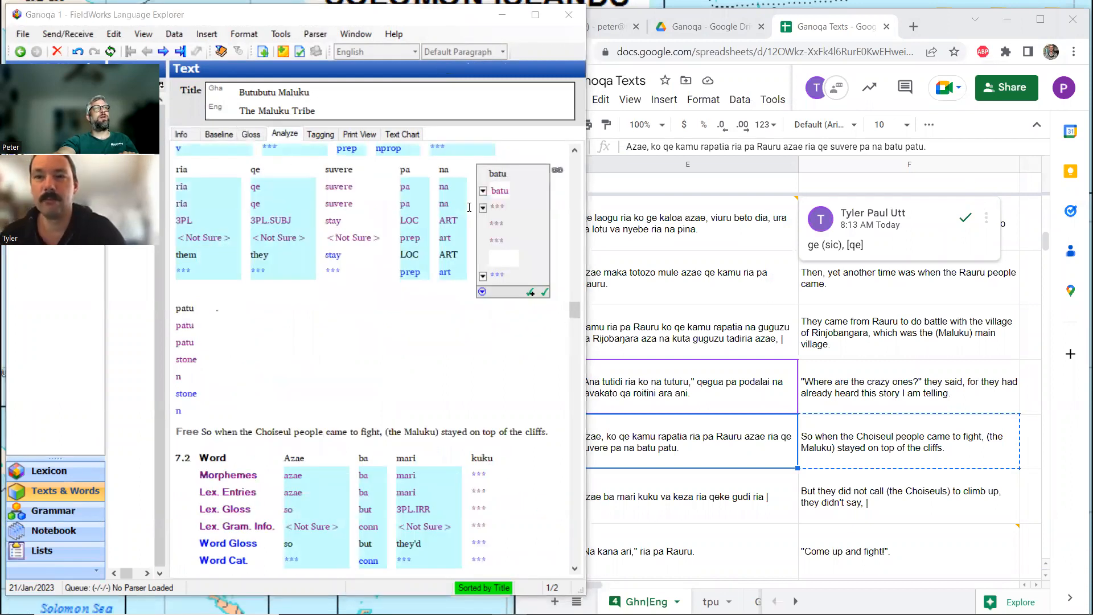
left_click(483, 208)
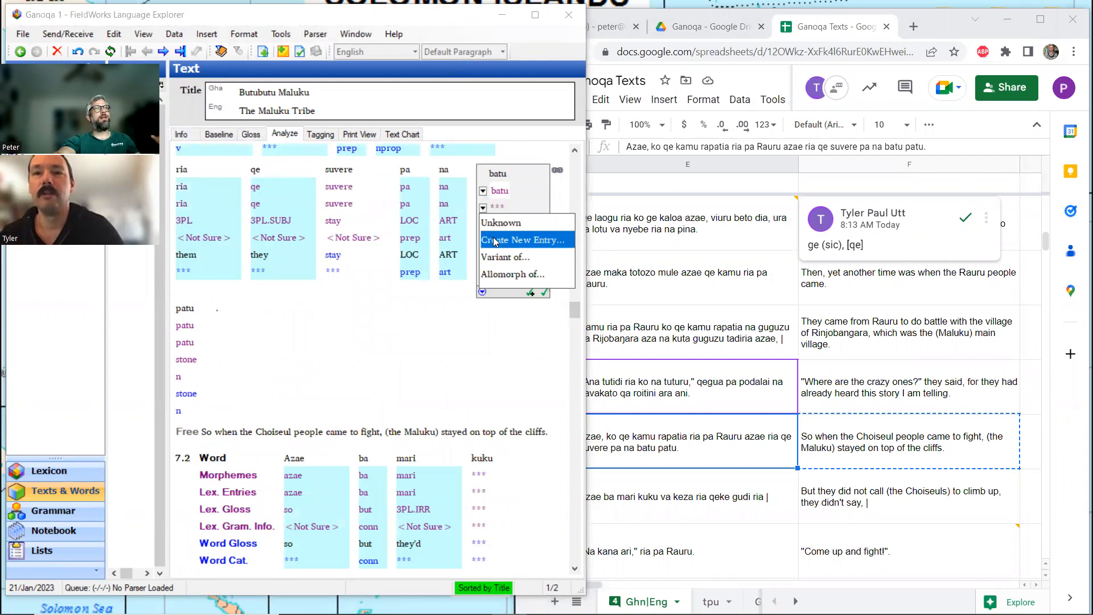
left_click(495, 242)
type("head")
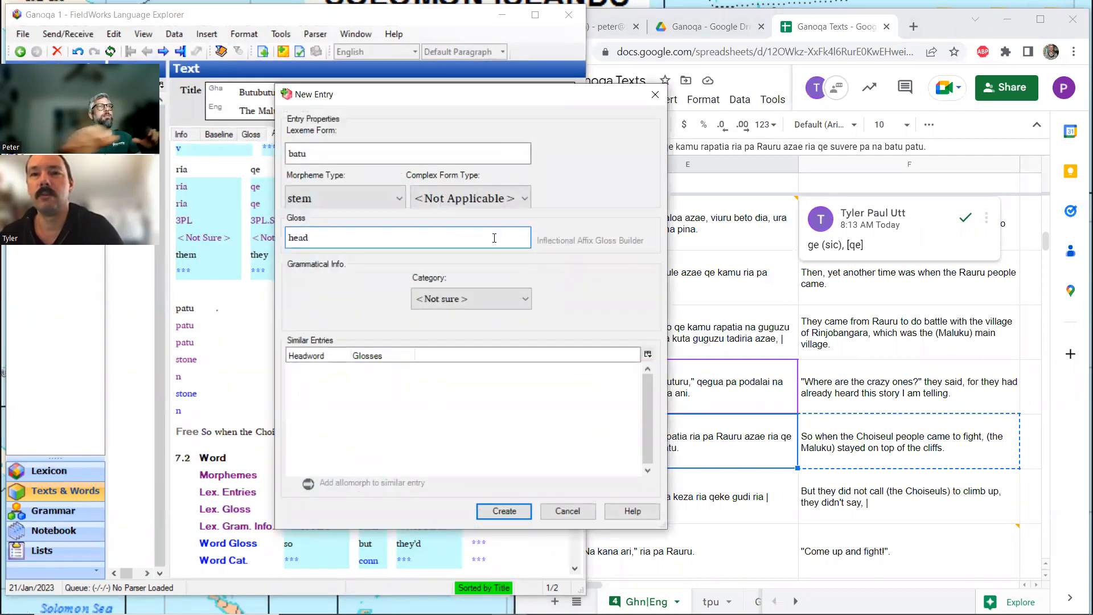
left_click(499, 301)
scroll(453, 347, "up", 1)
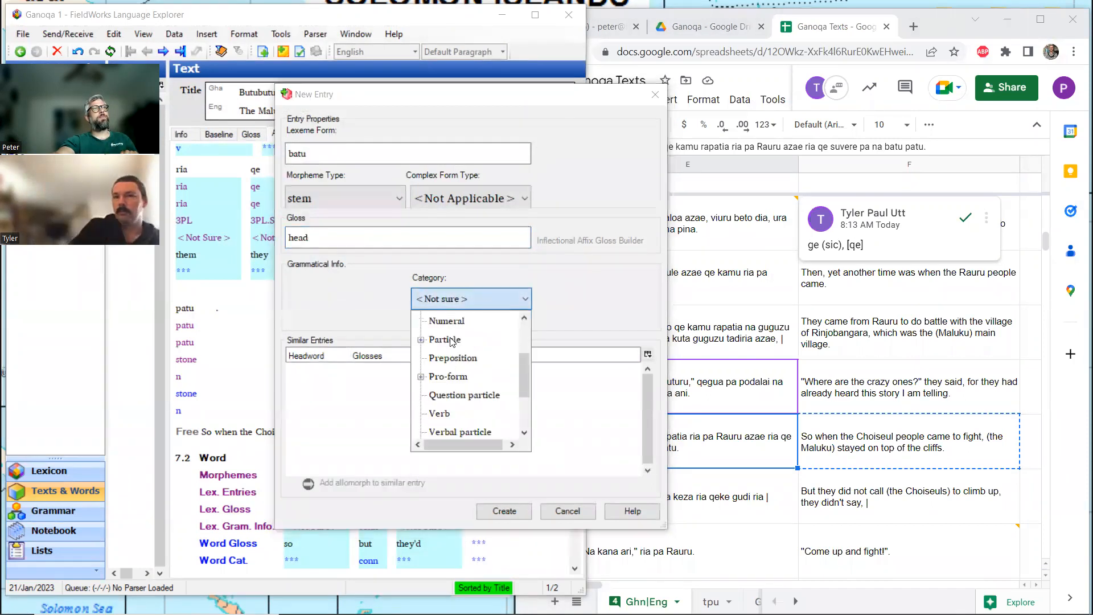
scroll(453, 340, "up", 1)
left_click(445, 360)
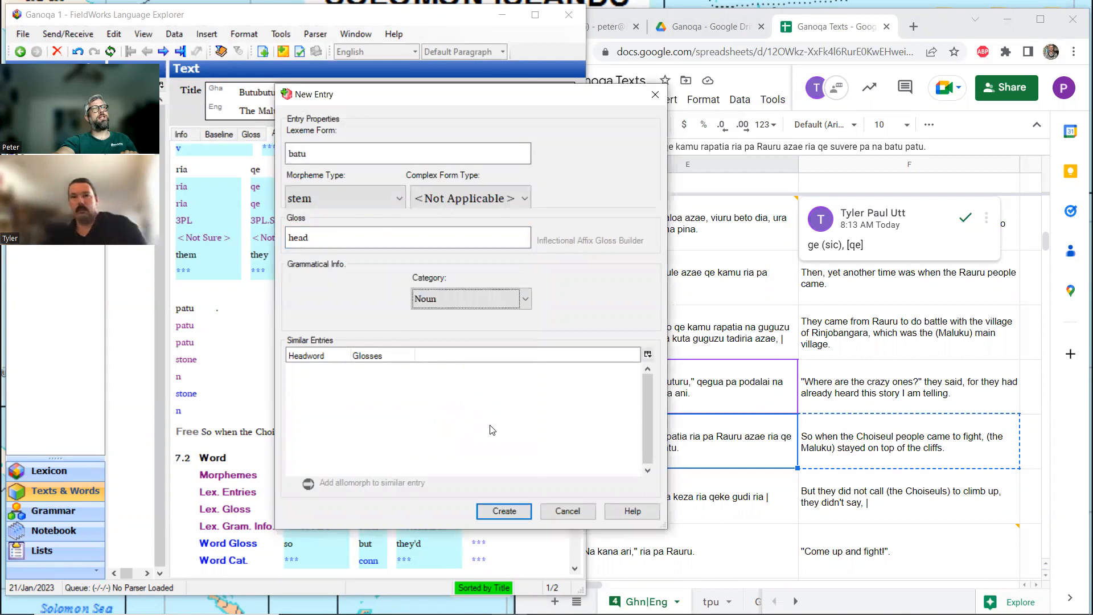
left_click(499, 514)
- Switch to the browser and open a new tab
left_click(919, 26)
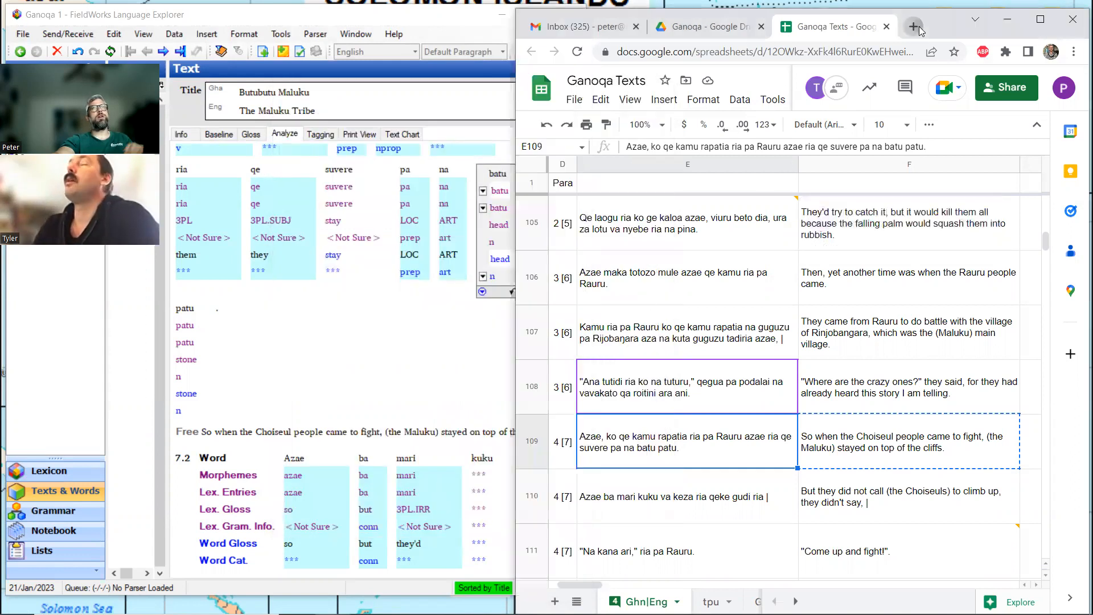
left_click(919, 27)
type("indo")
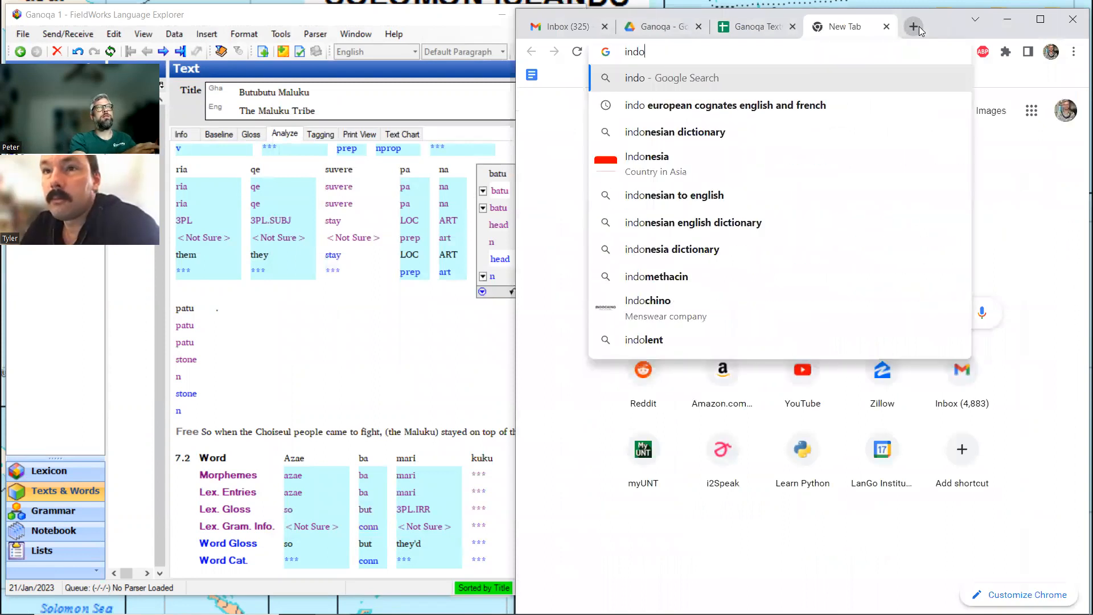
type("nesian")
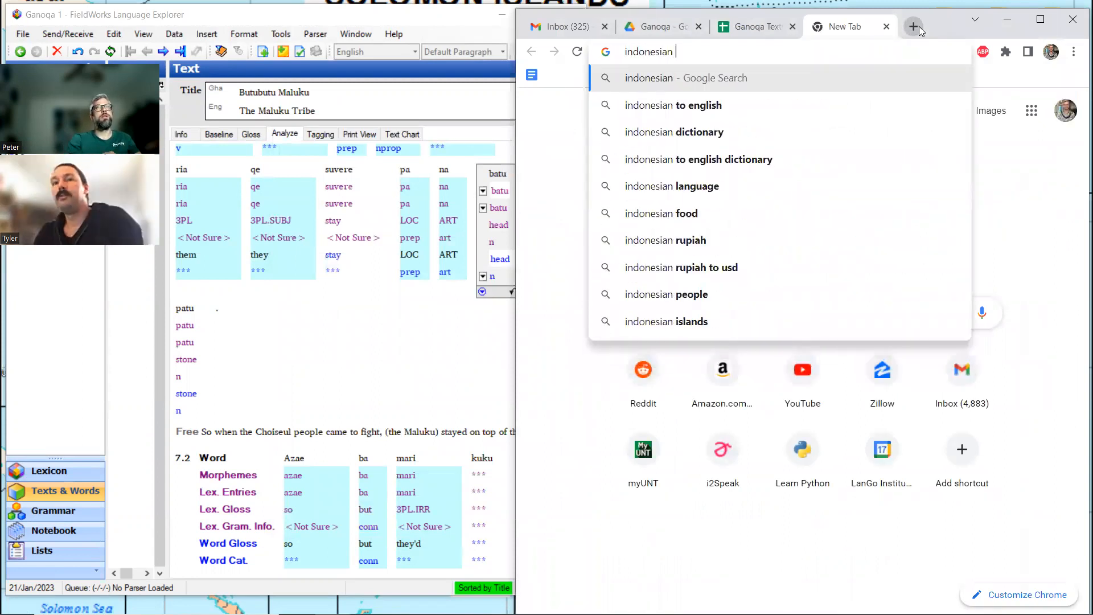
key("BackSpace")
key("BackSpace")
key("BackSpace")
key("BackSpace")
key("BackSpace")
key("BackSpace")
key("BackSpace")
key("BackSpace")
key("BackSpace")
key("BackSpace")
key("BackSpace")
- Search Google for "english to indonesian"
type("e")
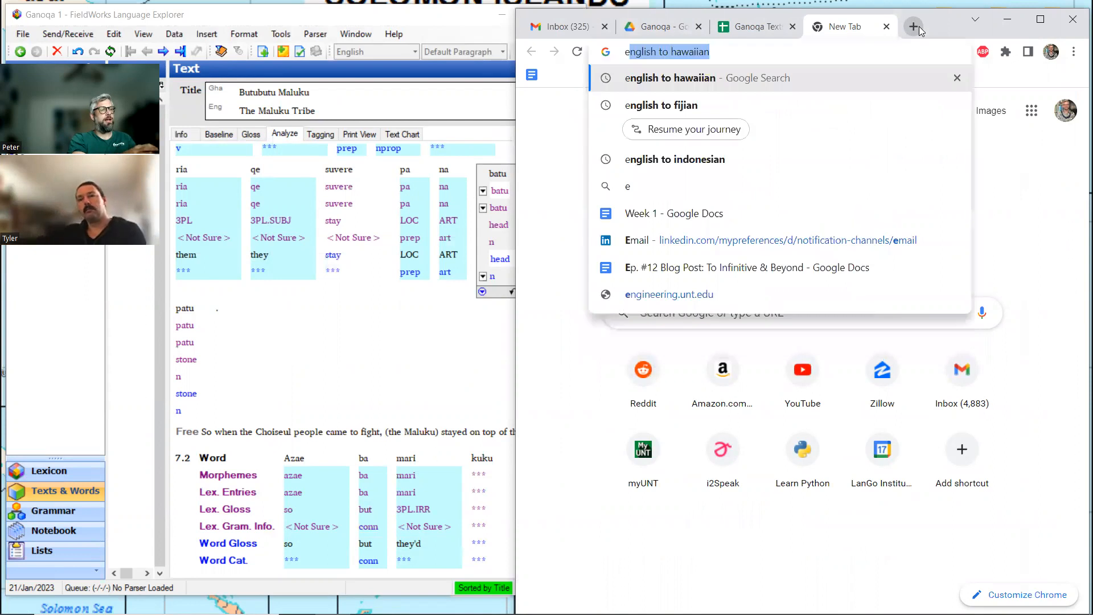
type("nglish to ind")
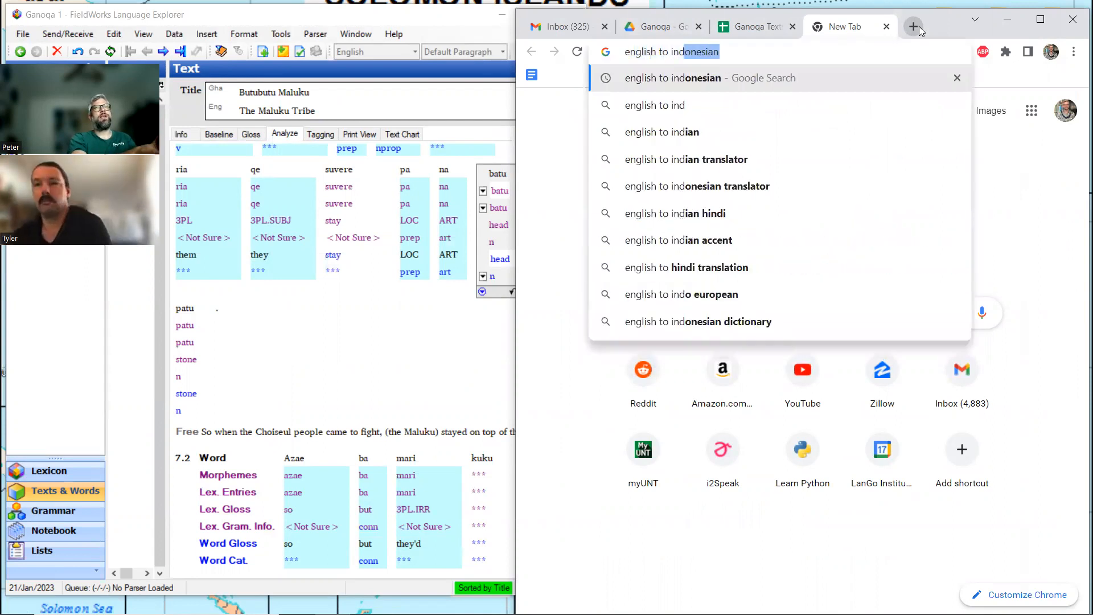
type("onesian")
key("Return")
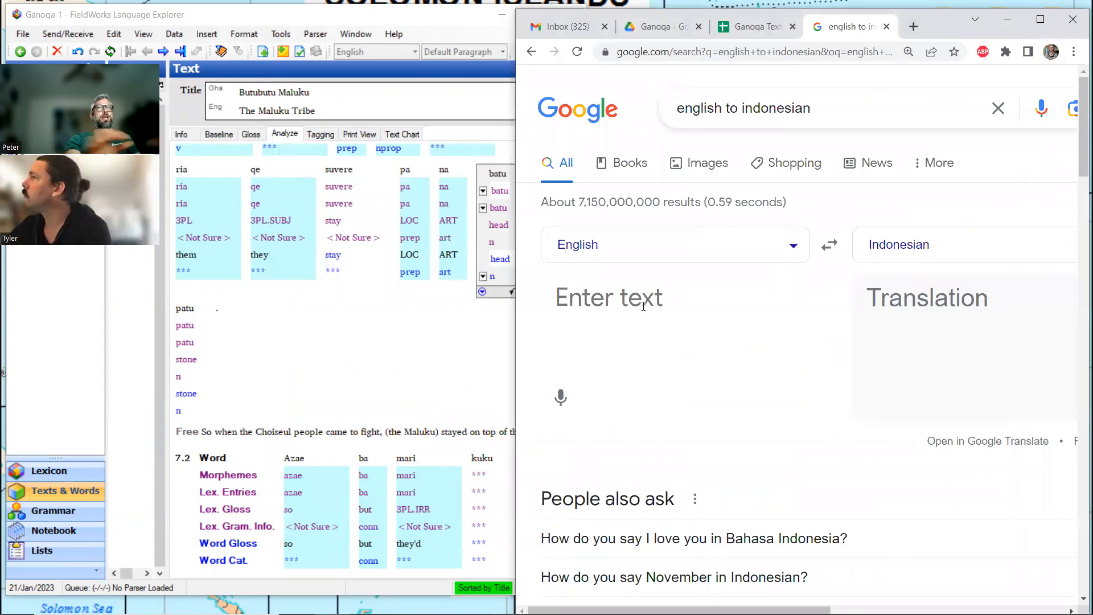
- Look up the Indonesian translations of "head" and "skull" in the translator
type("head")
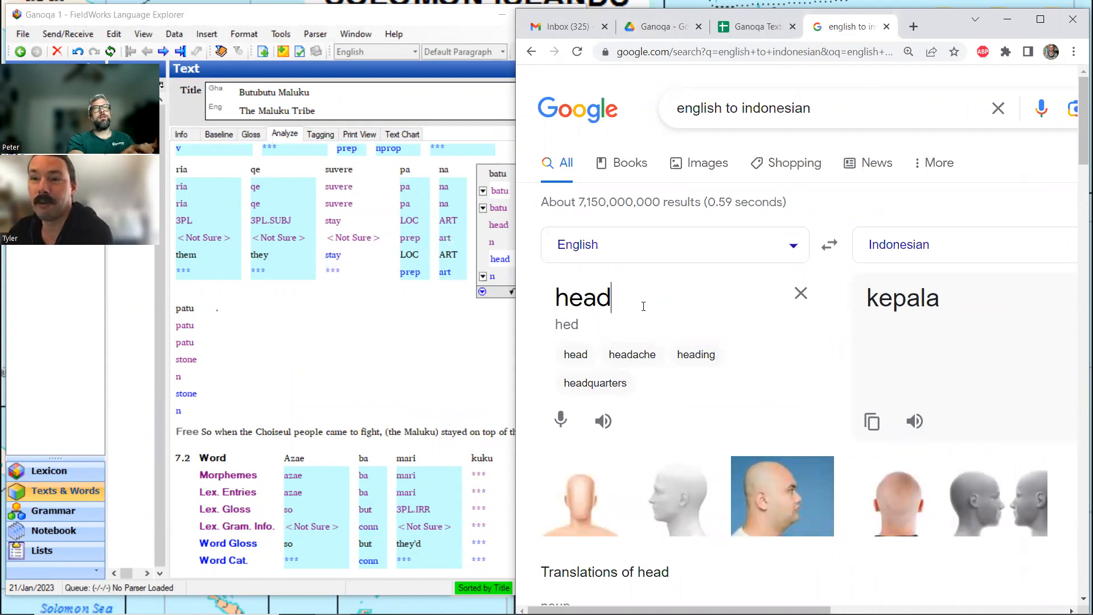
key("BackSpace")
key("BackSpace")
key("BackSpace")
key("BackSpace")
type("skull")
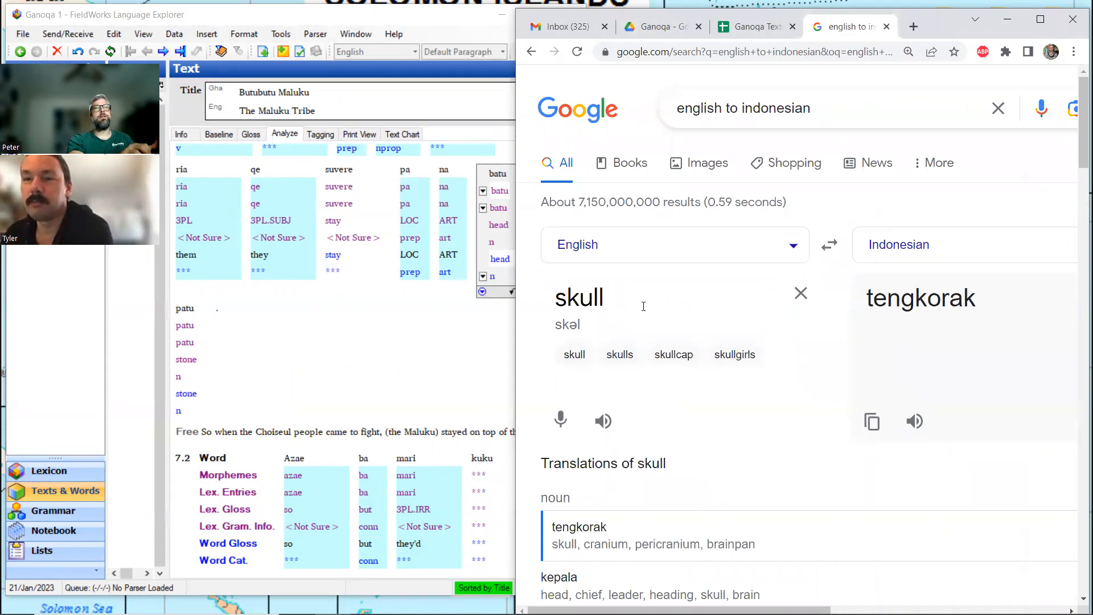
- Enter "skull" in the translator again and review its alternative Indonesian noun translations
key("BackSpace")
key("BackSpace")
key("BackSpace")
key("BackSpace")
key("BackSpace")
type("skull")
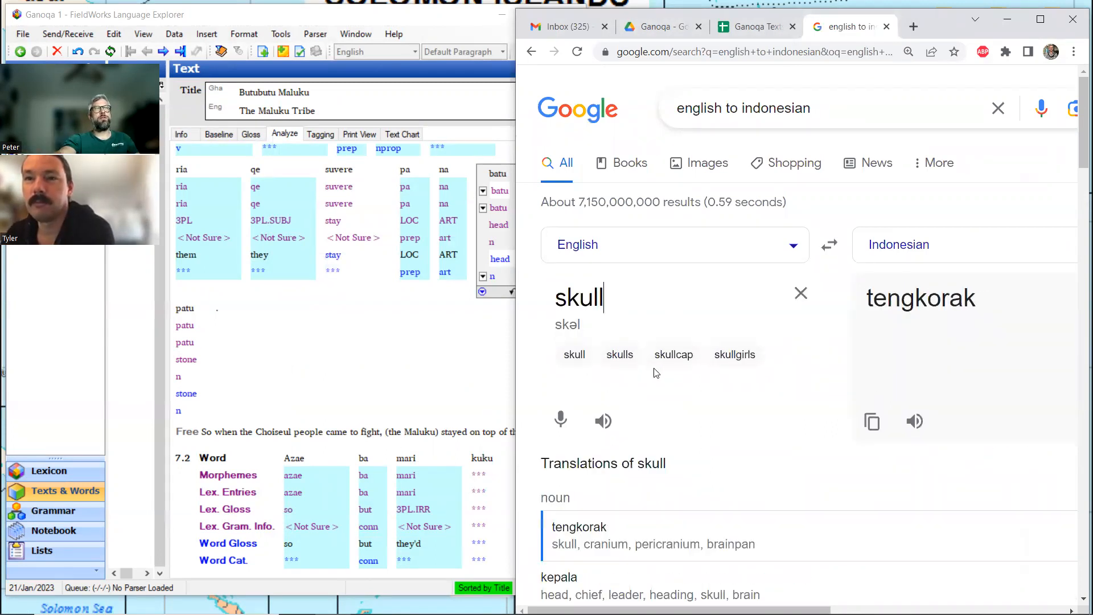
scroll(655, 372, "down", 1)
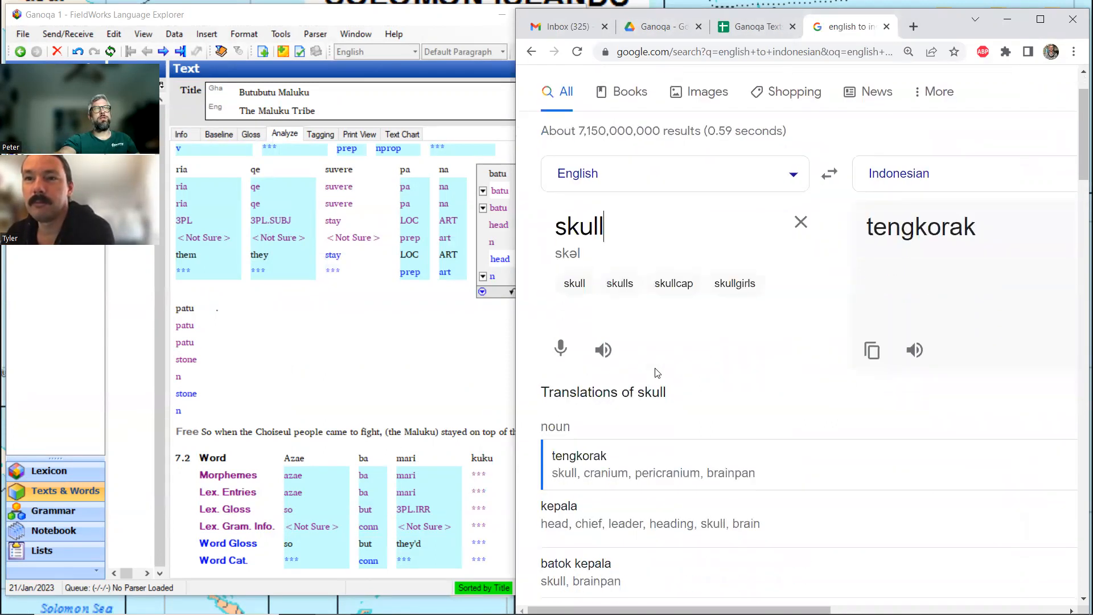
scroll(607, 470, "down", 1)
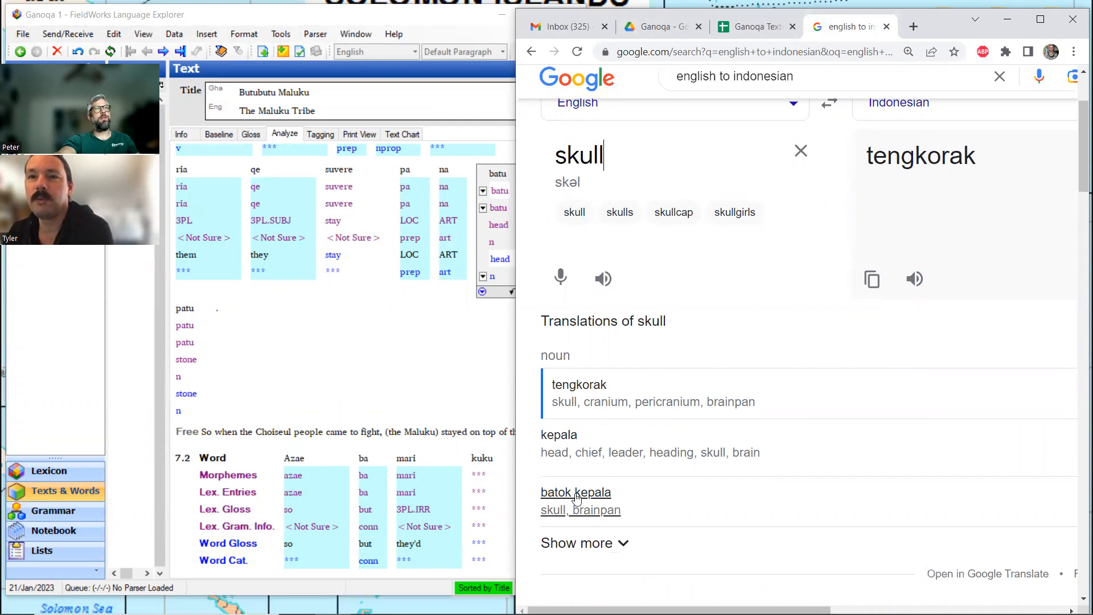
scroll(644, 497, "up", 2)
- Open the Austronesian Comparative Dictionary in a new tab through a Google search for "austronesian comparative dictionary"
left_click(913, 27)
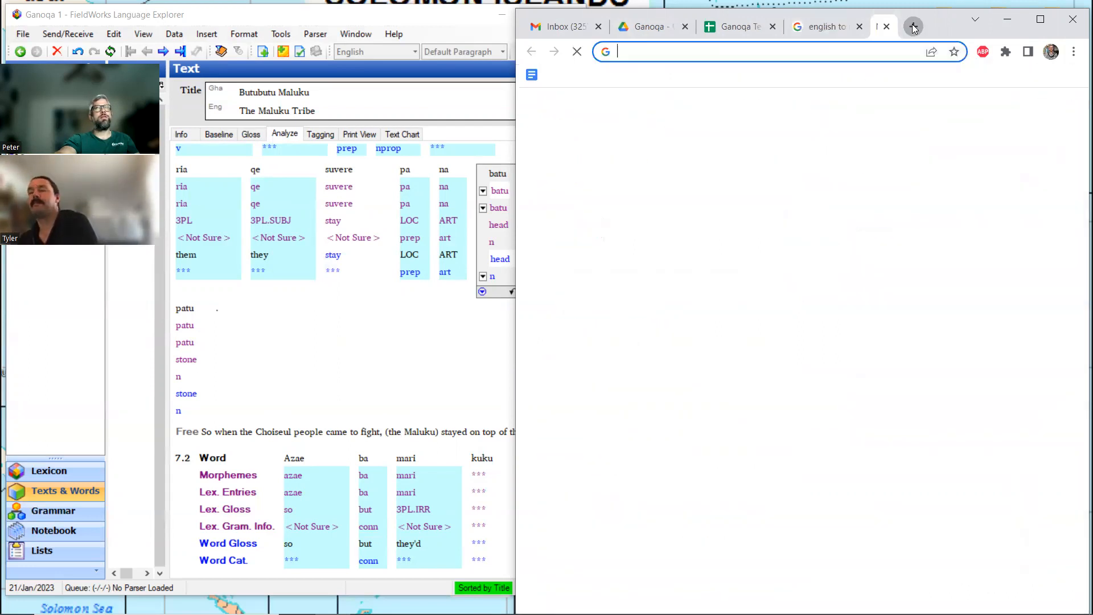
type("austr")
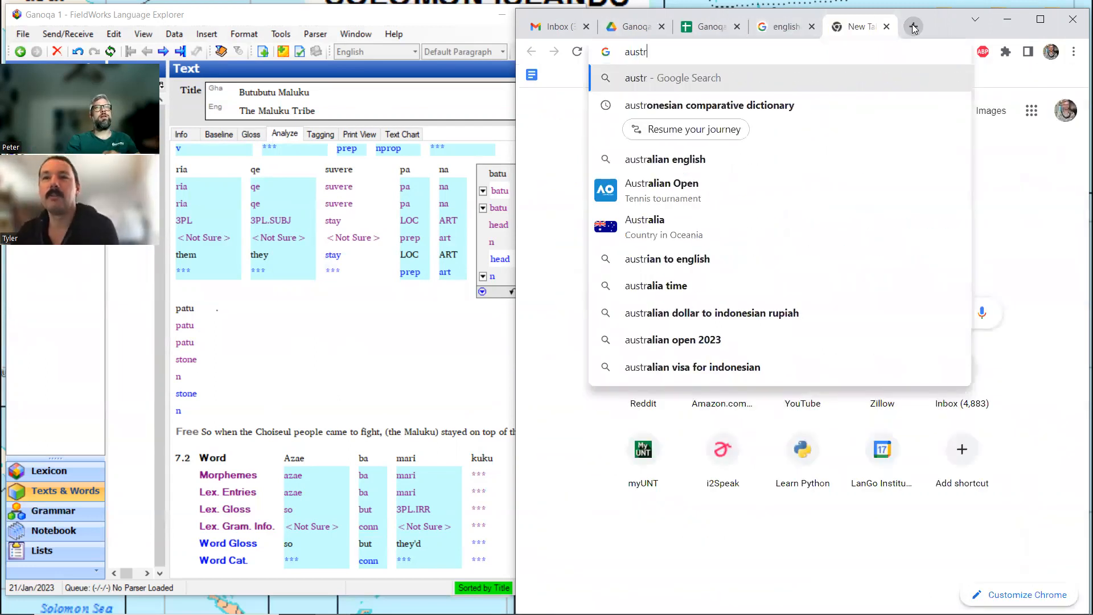
key("Down")
key("Return")
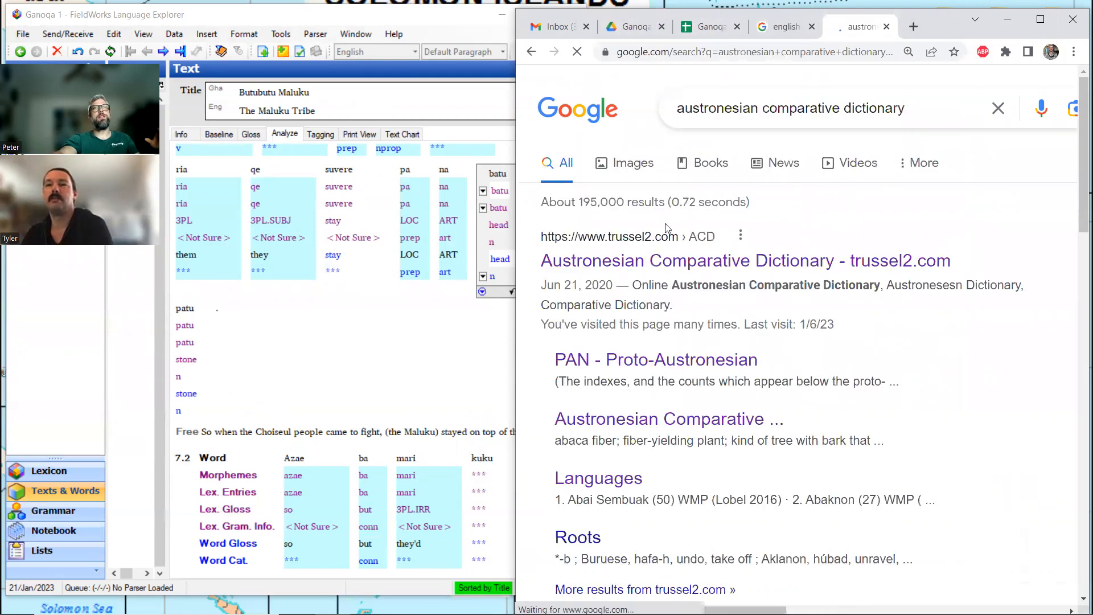
left_click(654, 265)
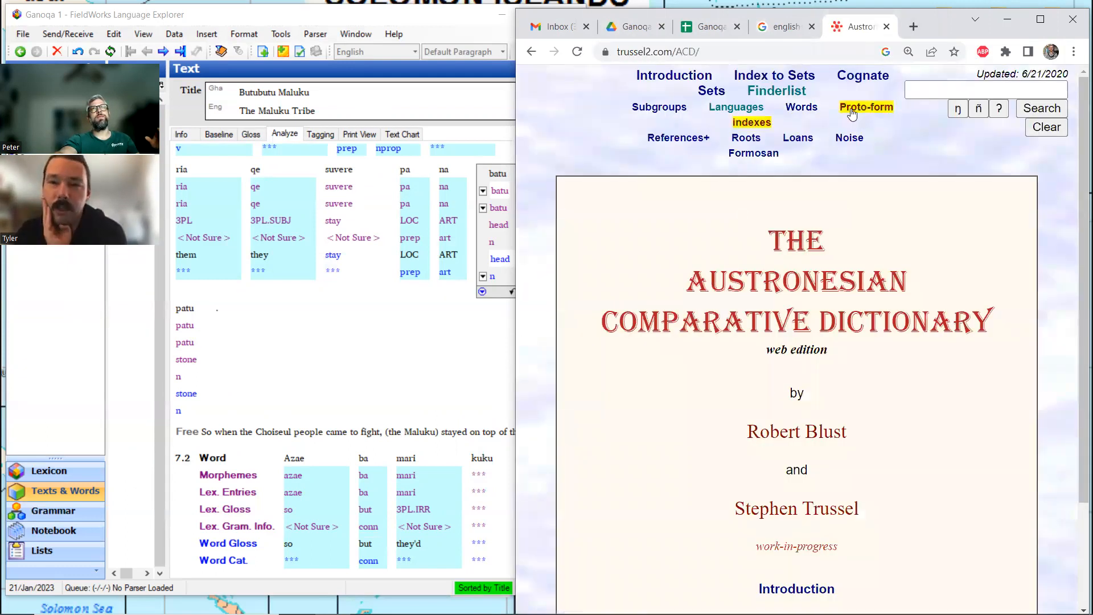
- Open the Proto-Oceanic (POC) proto-form index and look through the entries under b for forms resembling "batu"
left_click(857, 113)
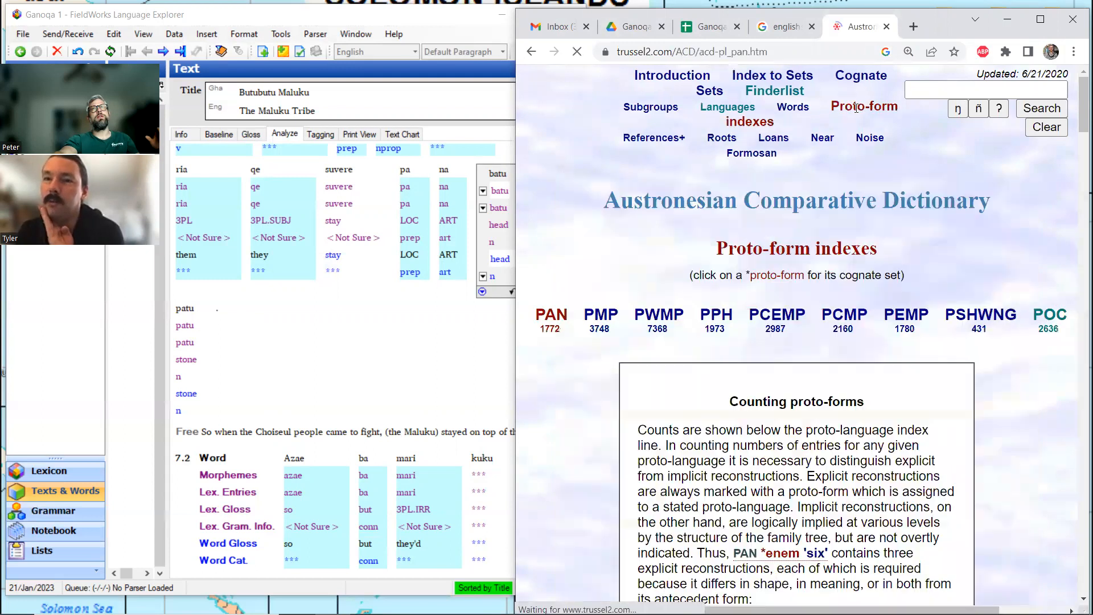
left_click(1041, 321)
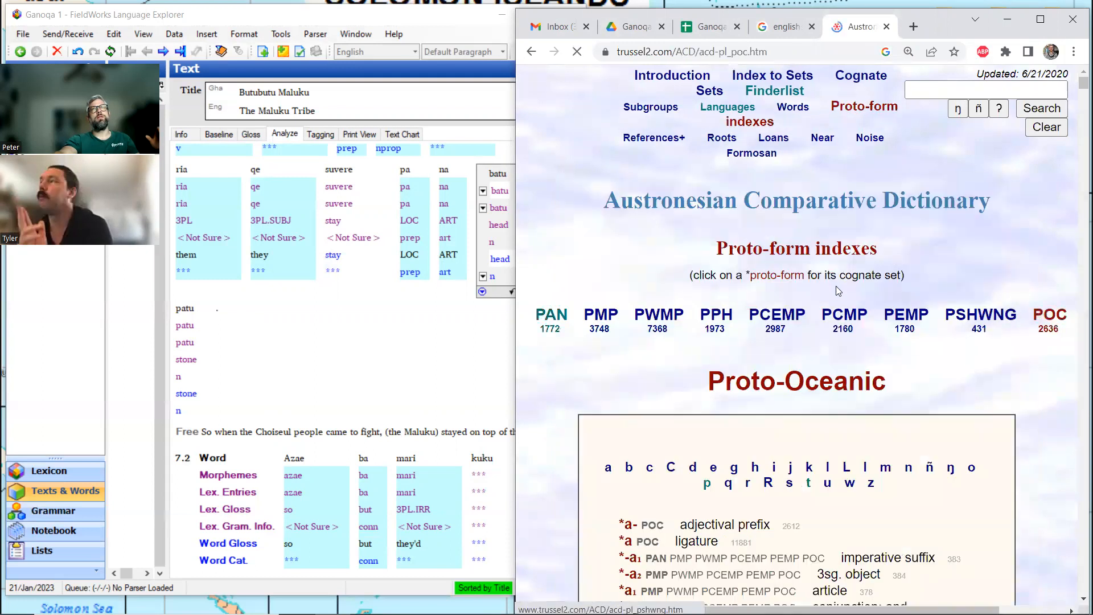
scroll(836, 286, "down", 1)
left_click(629, 397)
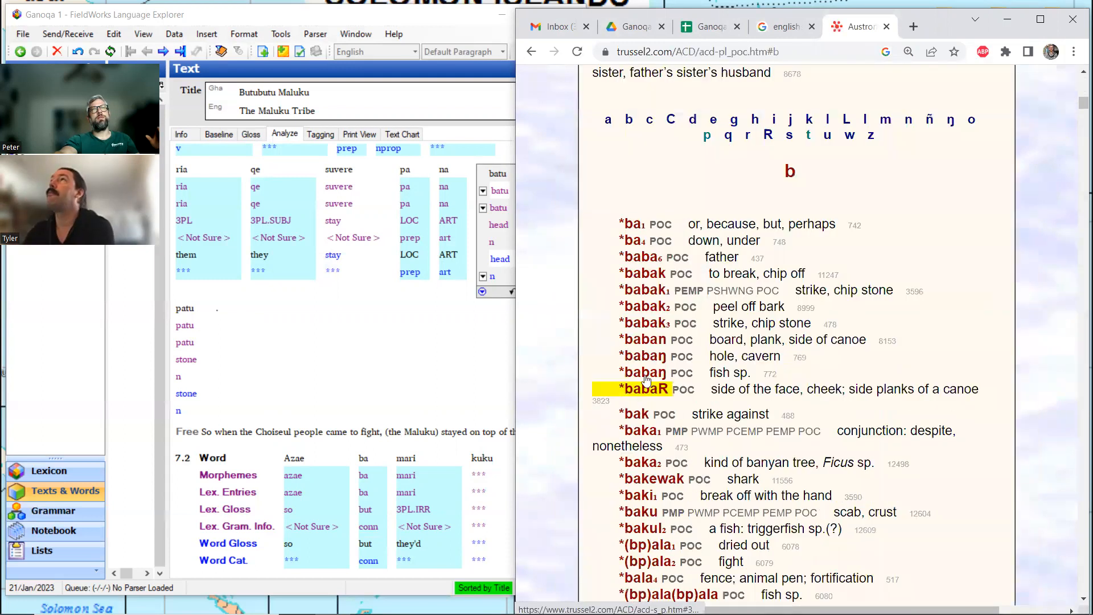
scroll(653, 281, "down", 6)
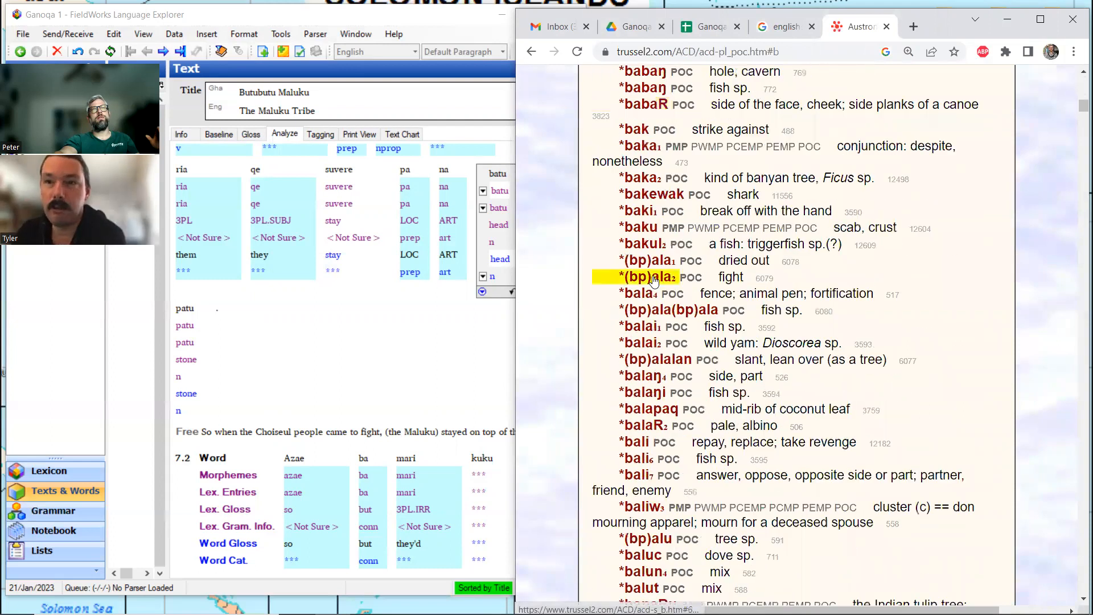
scroll(654, 280, "down", 7)
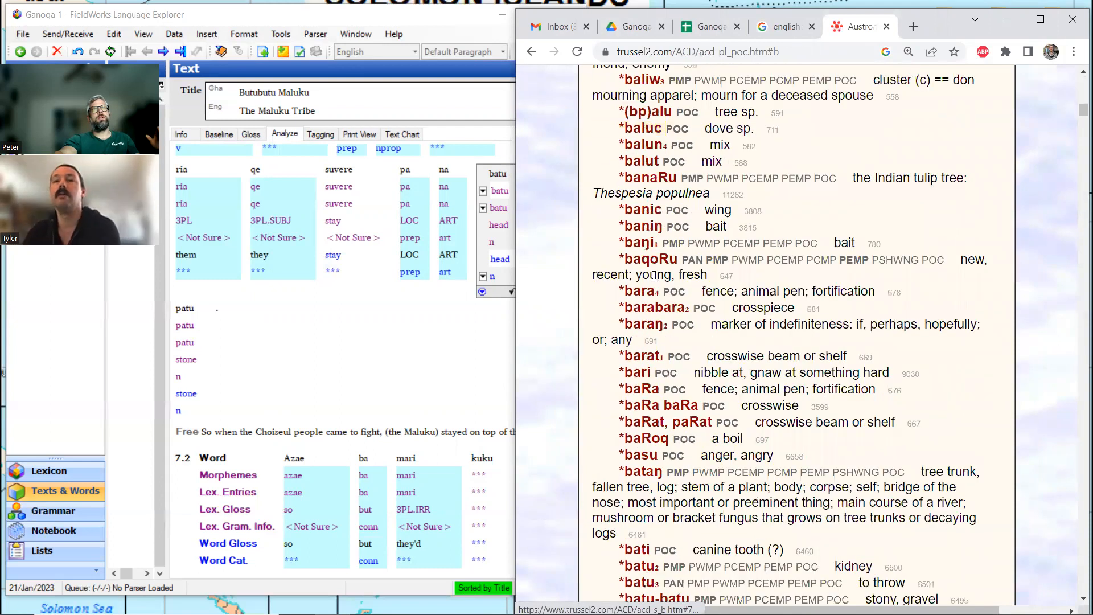
scroll(654, 281, "down", 4)
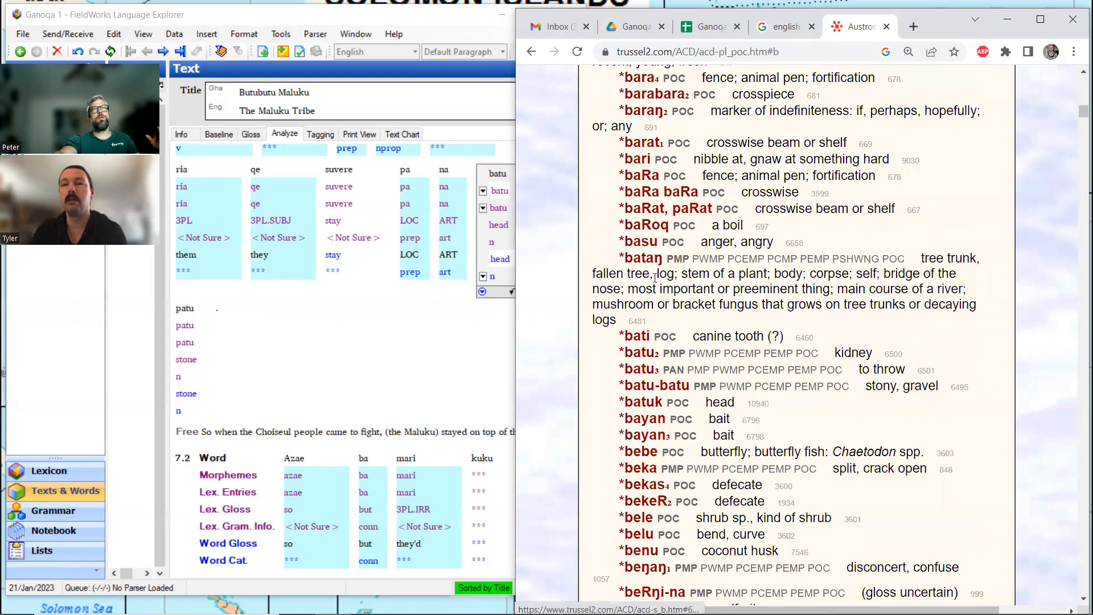
scroll(654, 280, "down", 1)
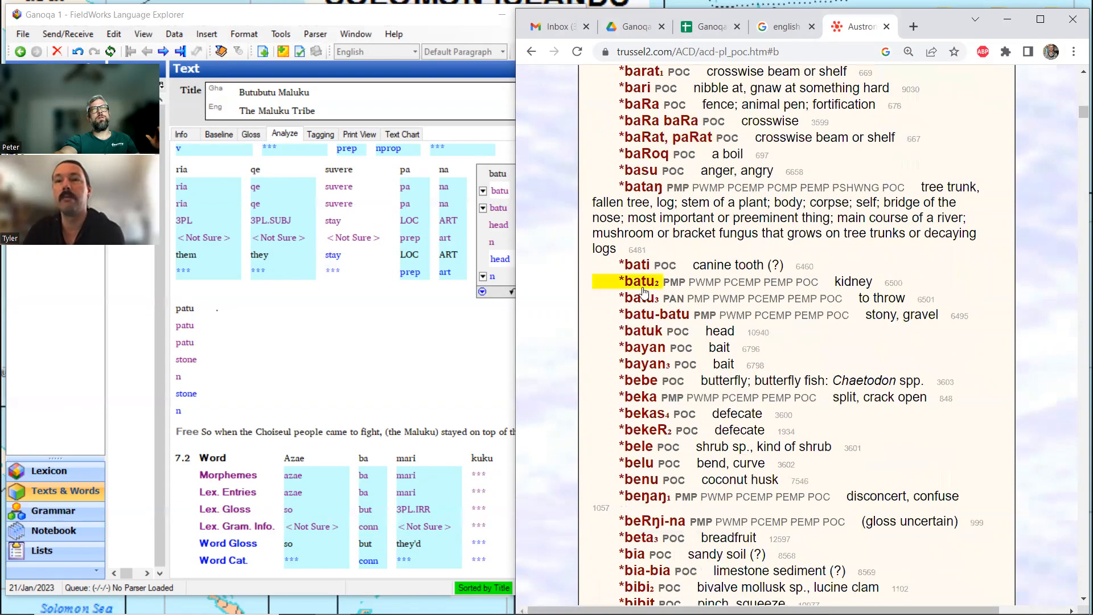
- Open the cognate set for *batuk "head" and examine its reflexes in the Oceanic languages
left_click(665, 336)
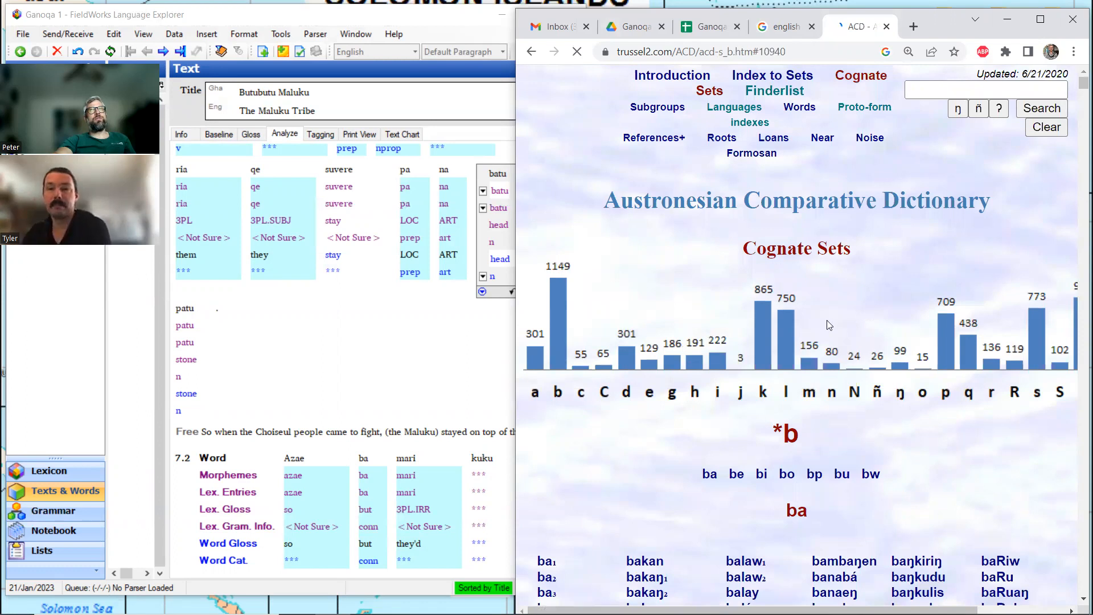
scroll(831, 324, "up", 3)
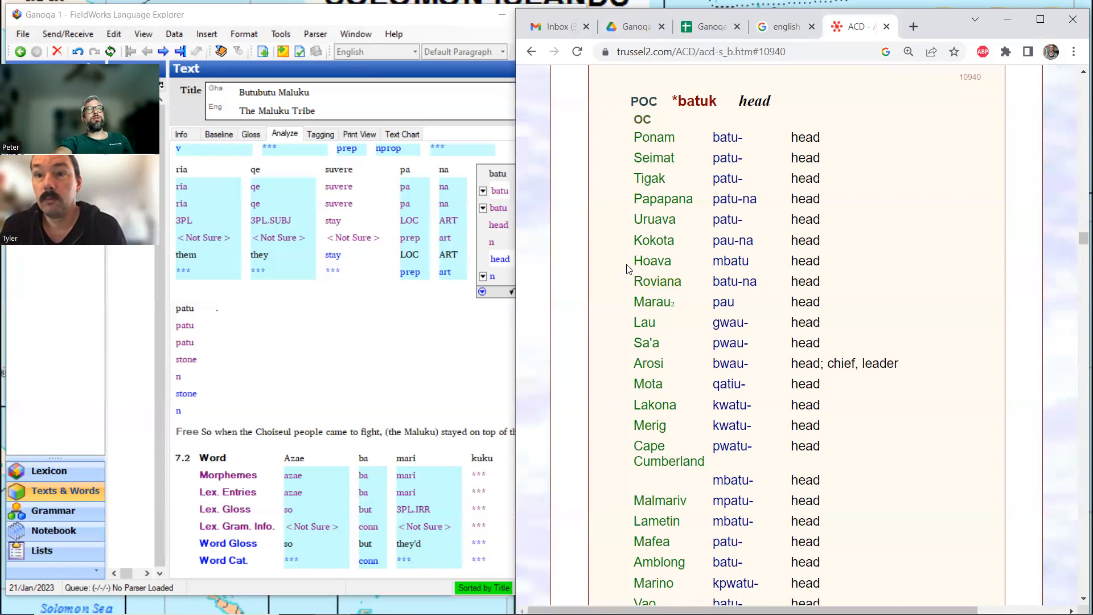
scroll(626, 269, "down", 2)
scroll(629, 269, "down", 3)
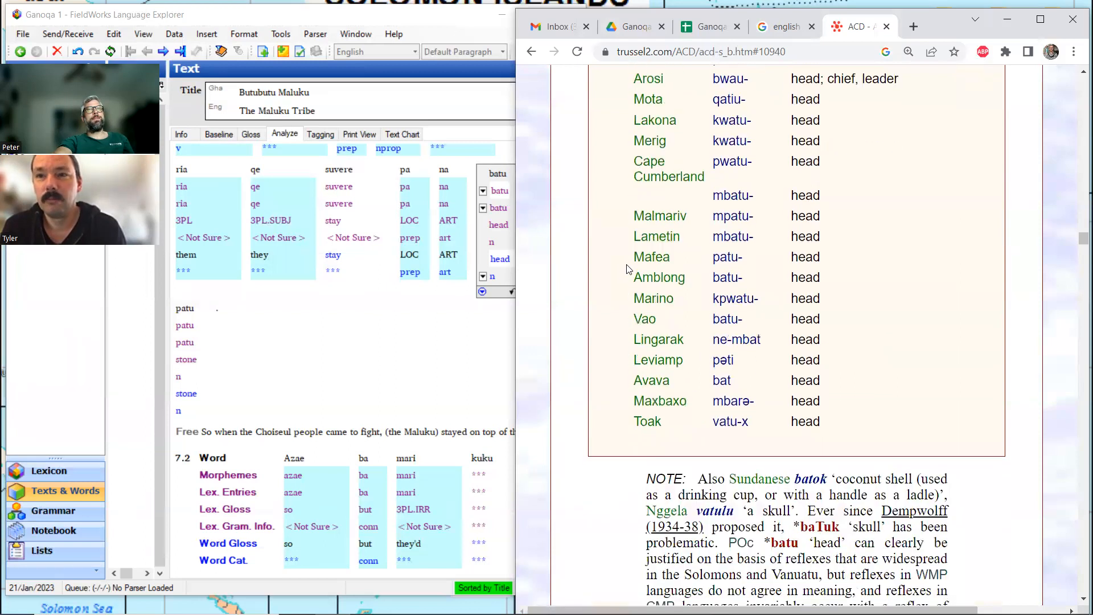
scroll(628, 269, "up", 1)
scroll(622, 272, "up", 3)
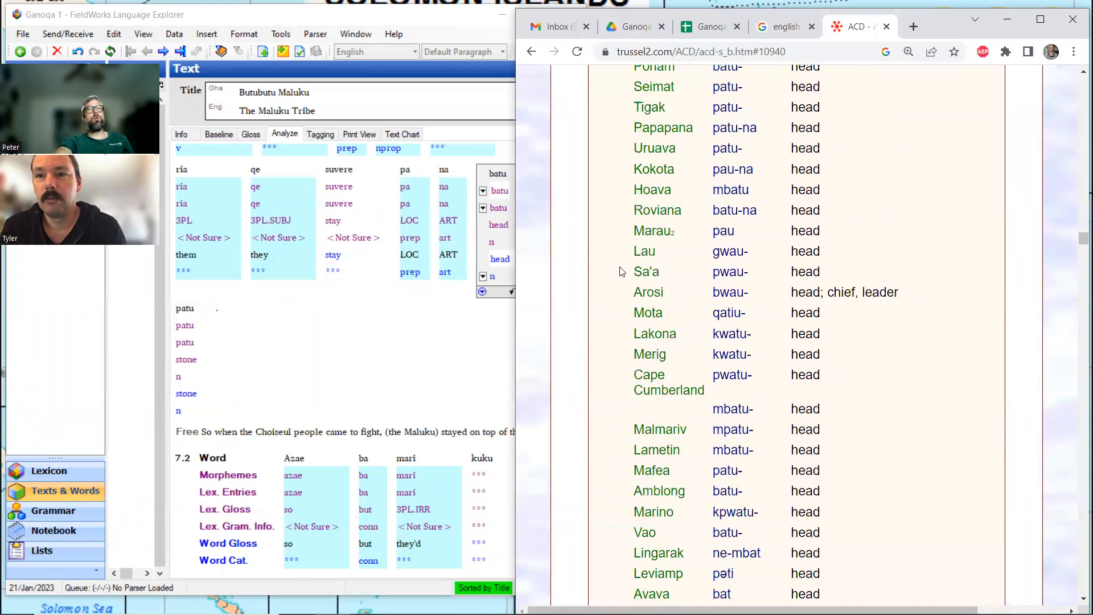
scroll(622, 271, "up", 3)
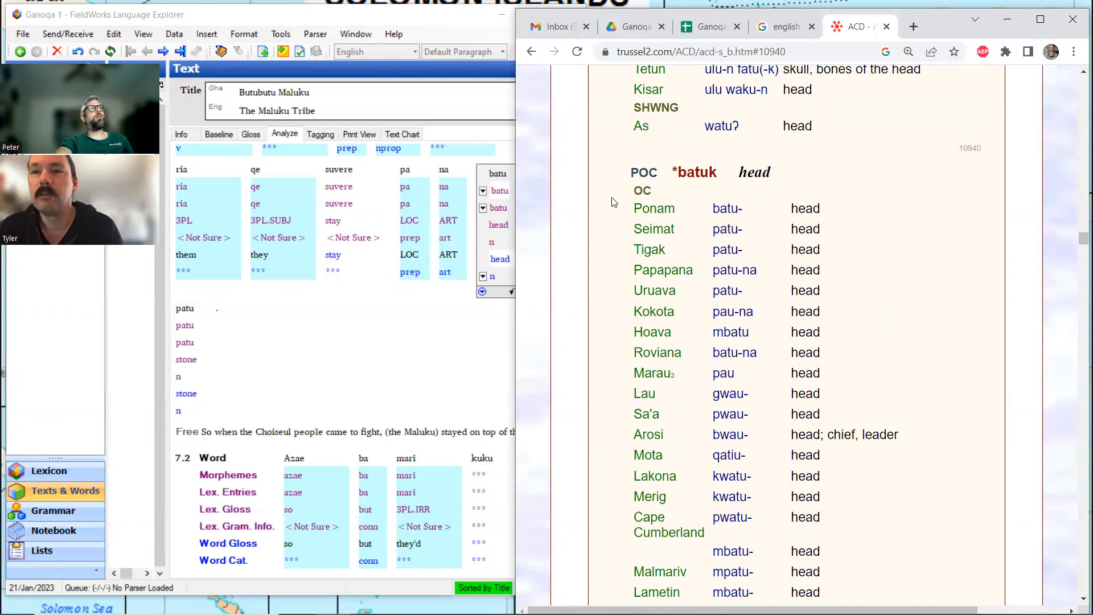
scroll(612, 204, "down", 1)
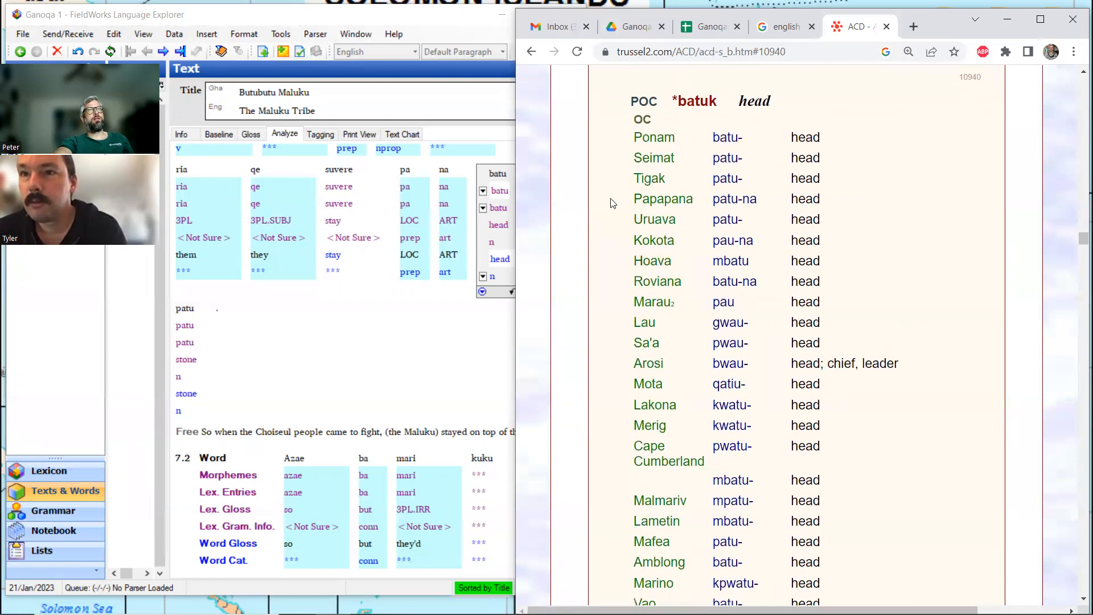
scroll(612, 203, "down", 2)
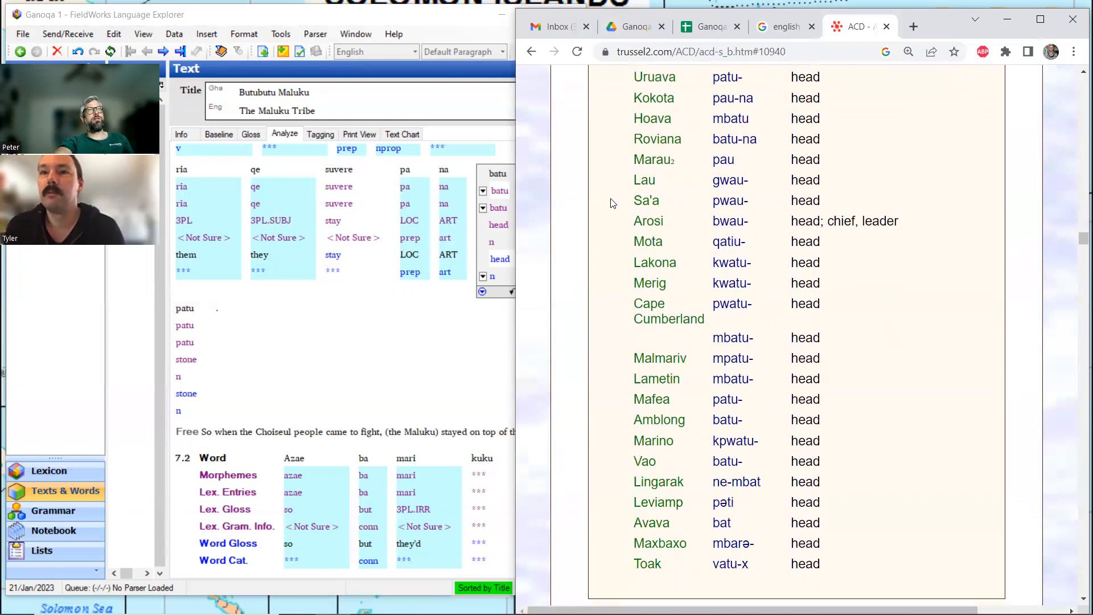
- Compare the Oceanic reflexes listed under *batuk "head", from the top of the set to the note below it
scroll(612, 204, "up", 1)
scroll(612, 203, "down", 1)
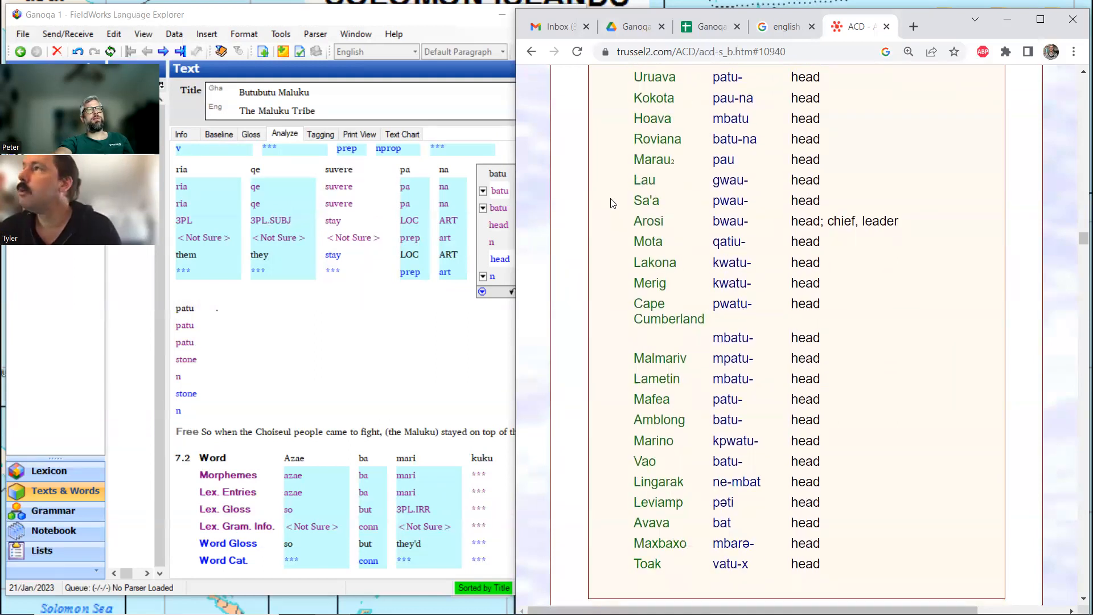
scroll(612, 204, "up", 1)
scroll(612, 203, "up", 1)
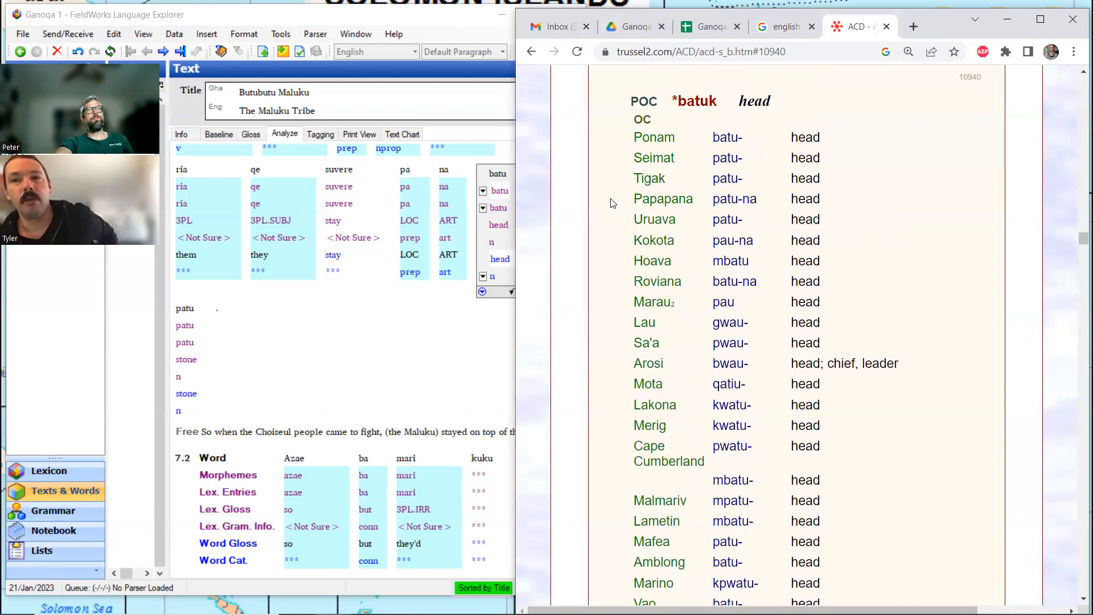
scroll(612, 203, "up", 2)
scroll(615, 204, "down", 2)
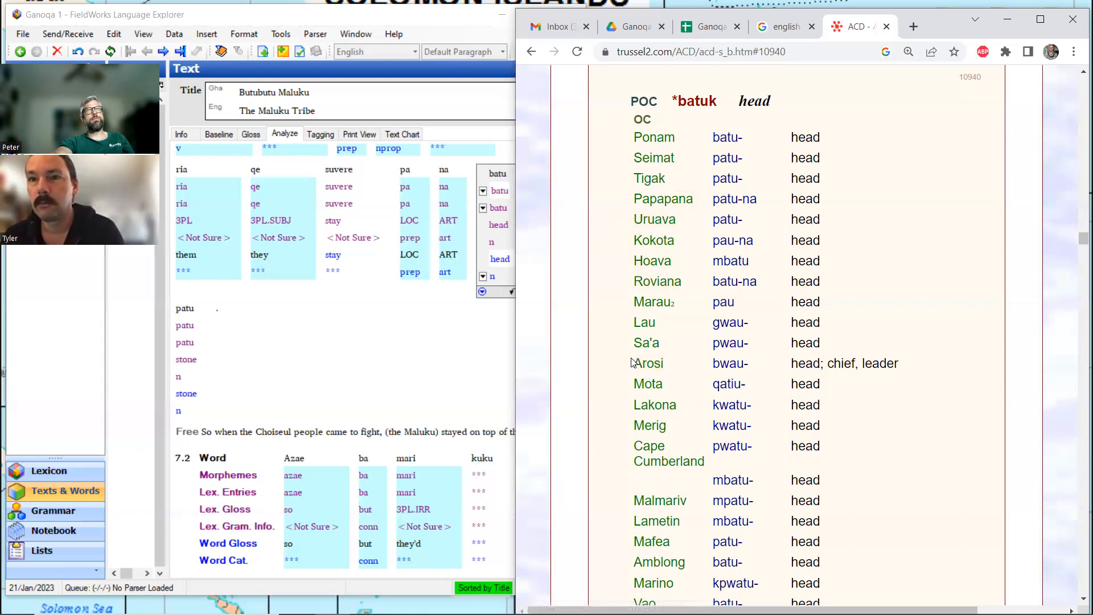
scroll(634, 363, "down", 4)
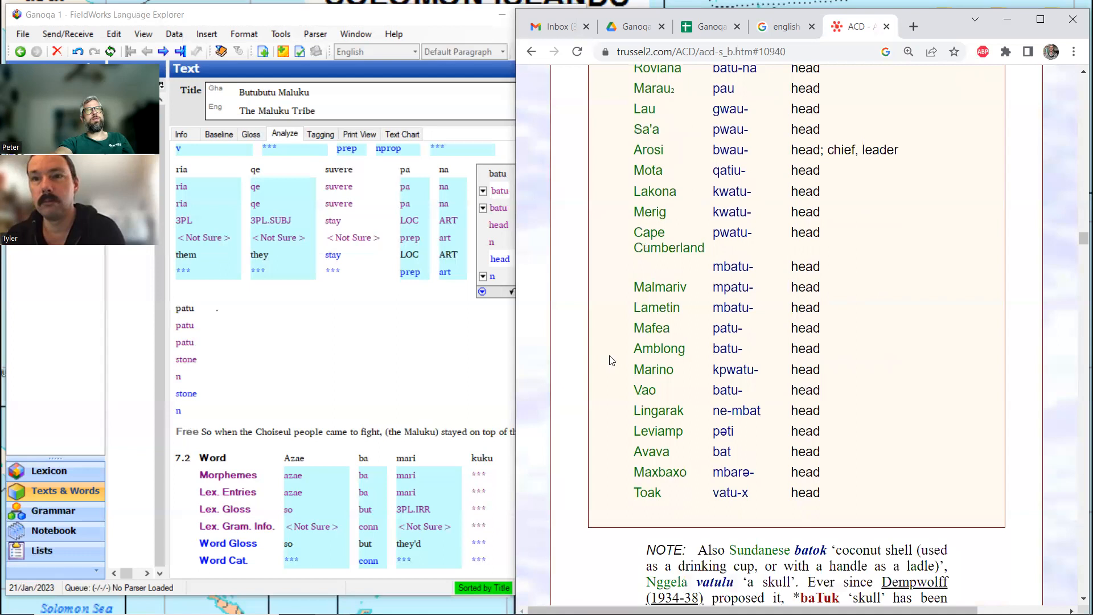
scroll(626, 356, "up", 1)
scroll(627, 356, "up", 2)
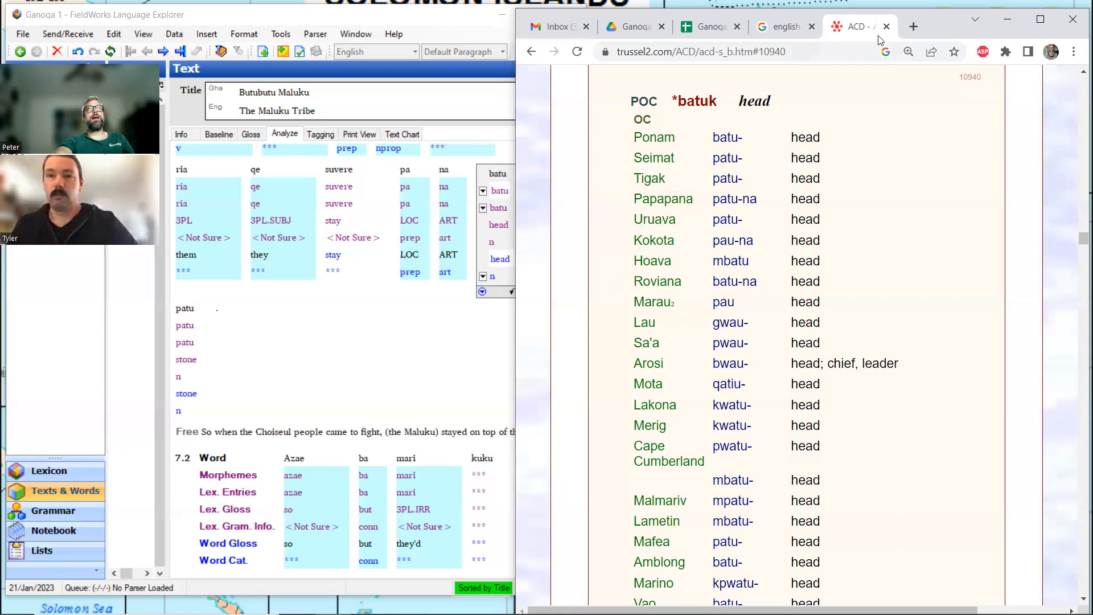
- Recheck the Indonesian noun translations of "skull" in the translator, and return to the *batuk cognate set
left_click(786, 28)
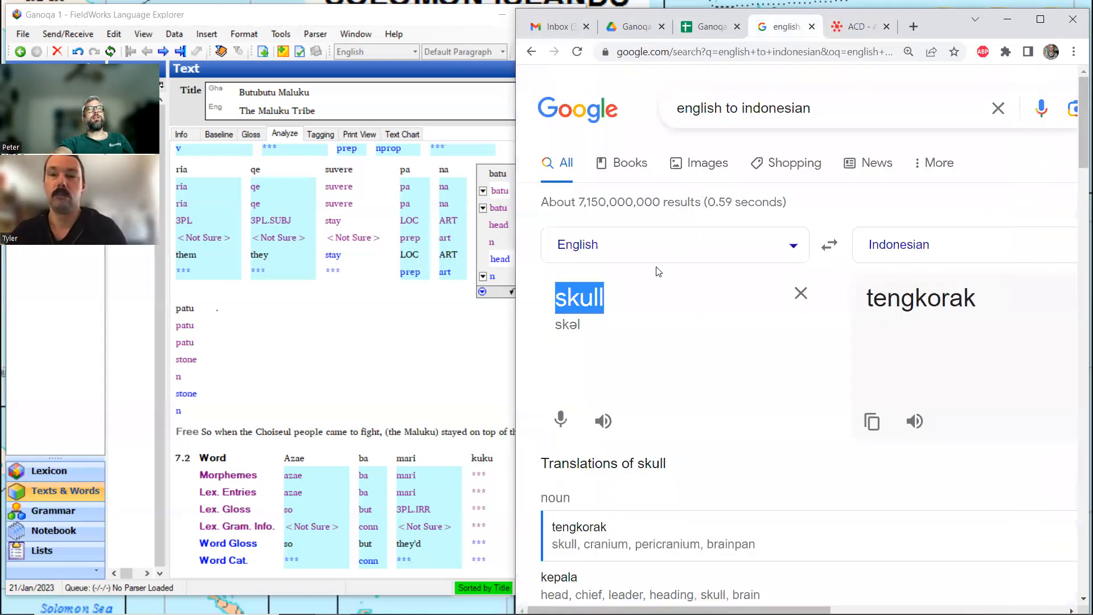
scroll(654, 273, "down", 3)
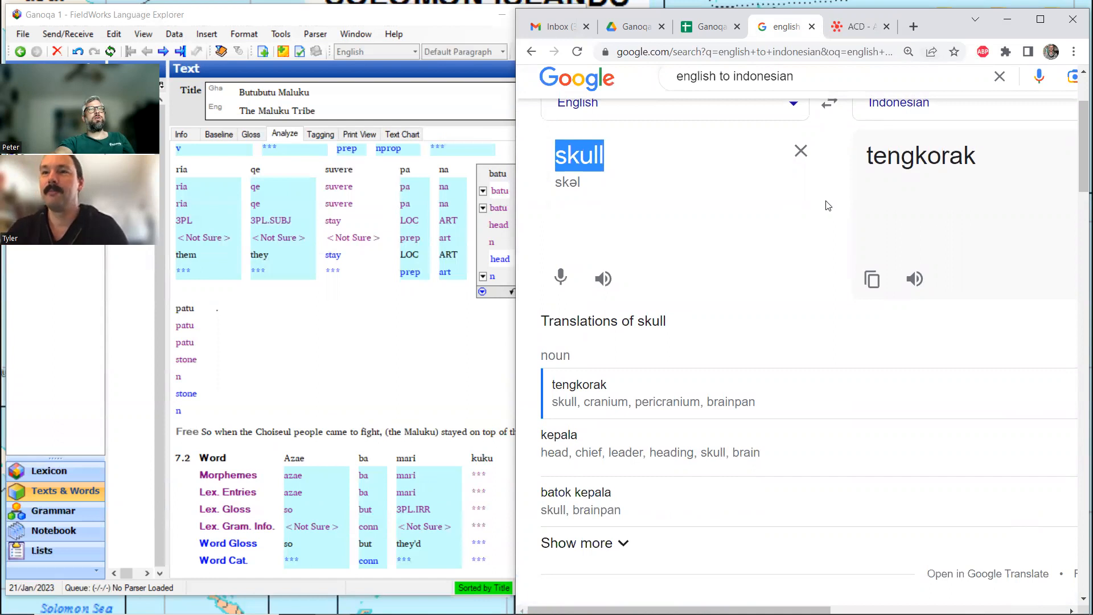
left_click(856, 27)
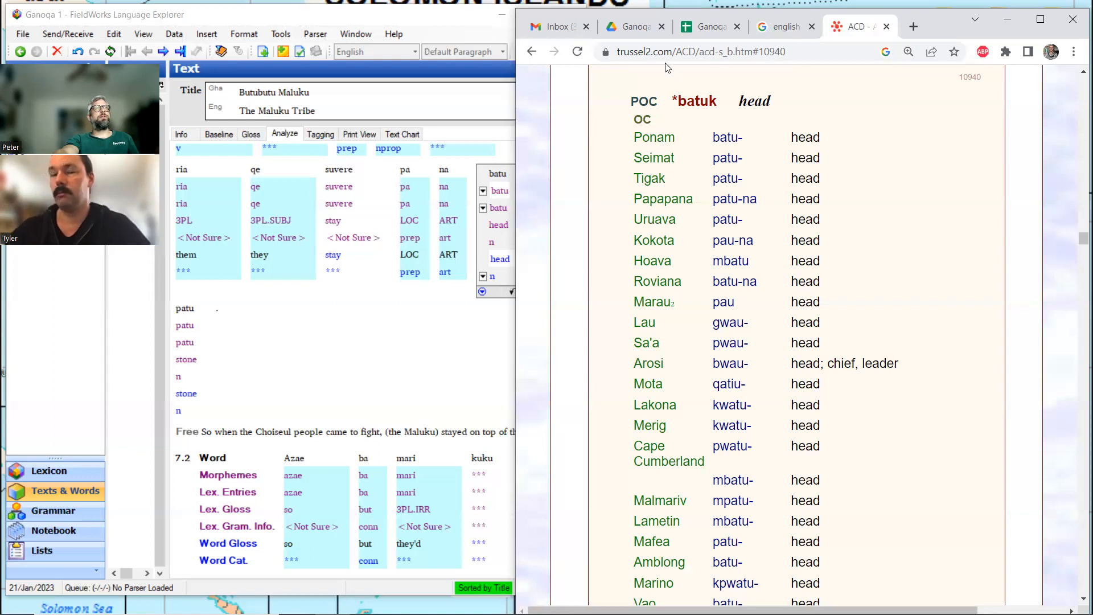
- Bring up the Ganoqa Texts spreadsheet and show line 7.1 of the FieldWorks text in the Gloss view
left_click(689, 27)
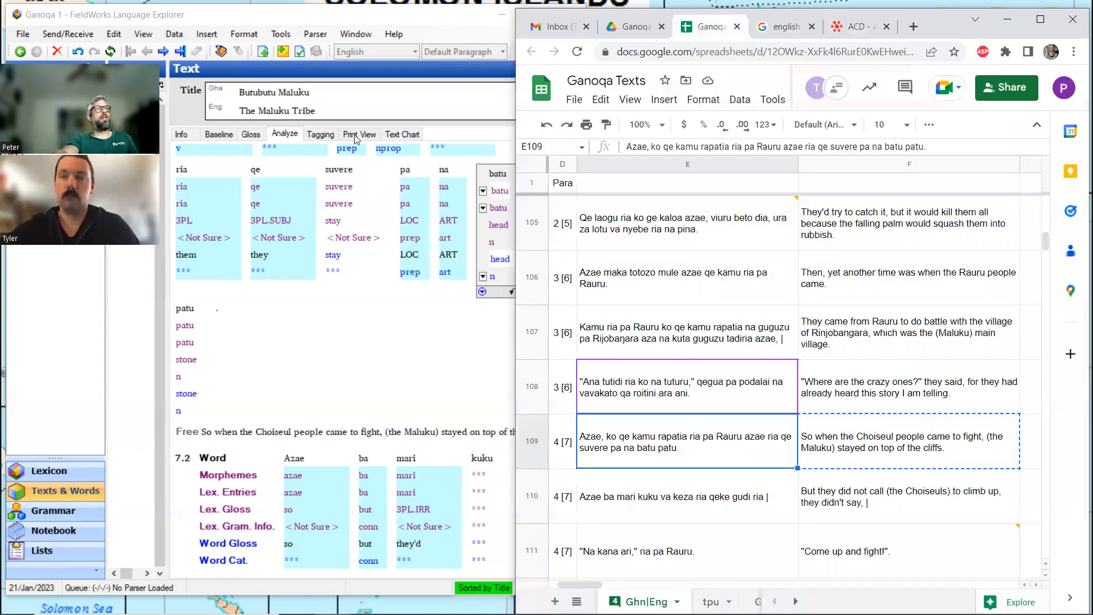
left_click(261, 136)
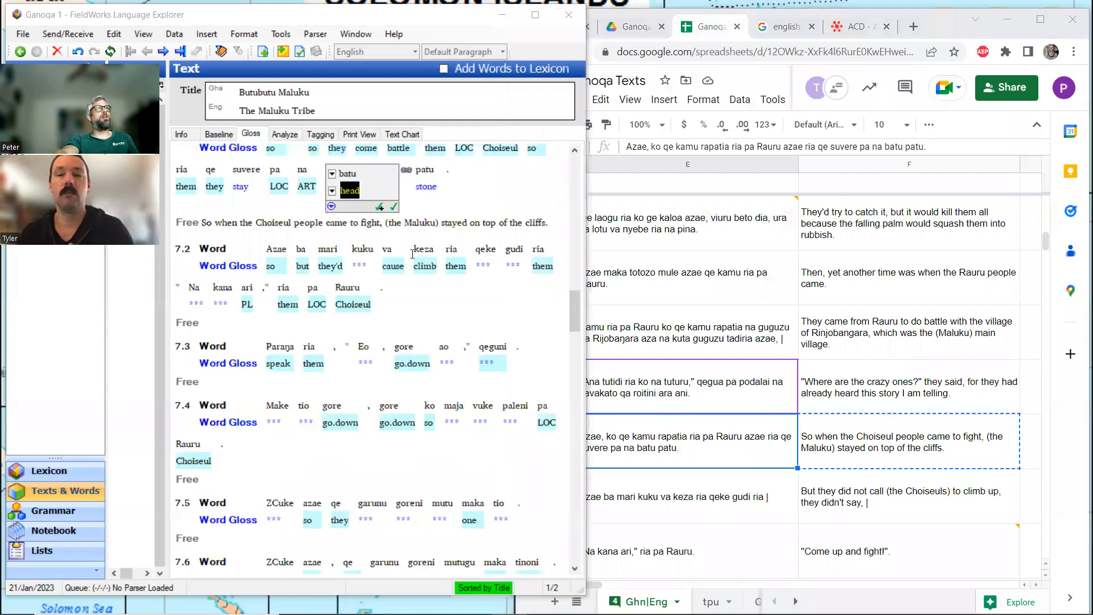
scroll(413, 254, "up", 3)
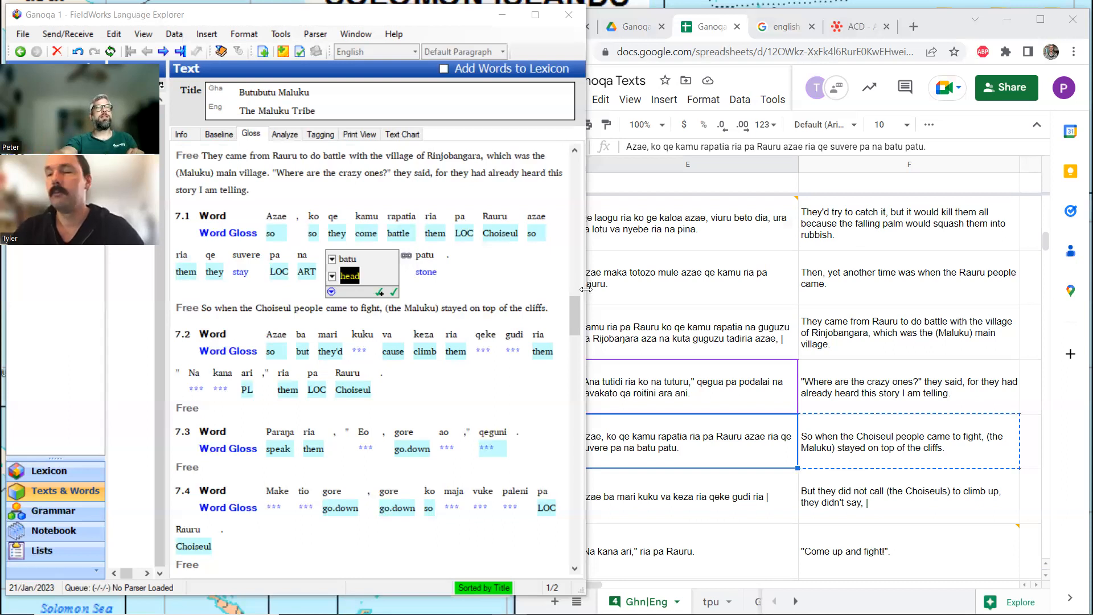
- Check the English translation of line 7.1 in spreadsheet cell F109, and return to that line's word glosses in FieldWorks
left_click(845, 438)
left_click(845, 438)
scroll(837, 410, "down", 1)
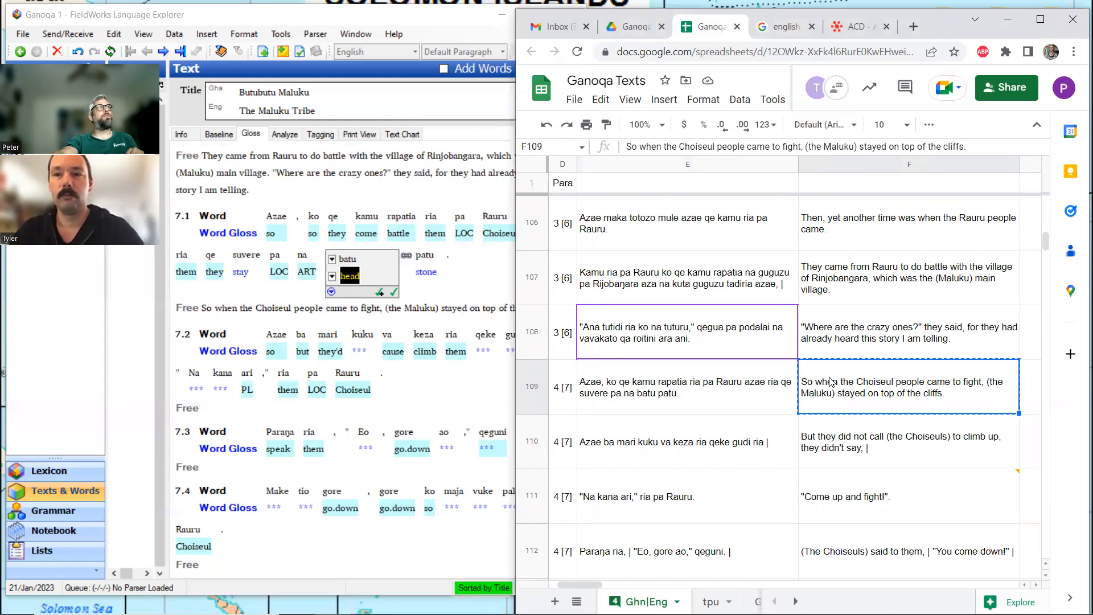
left_click(308, 271)
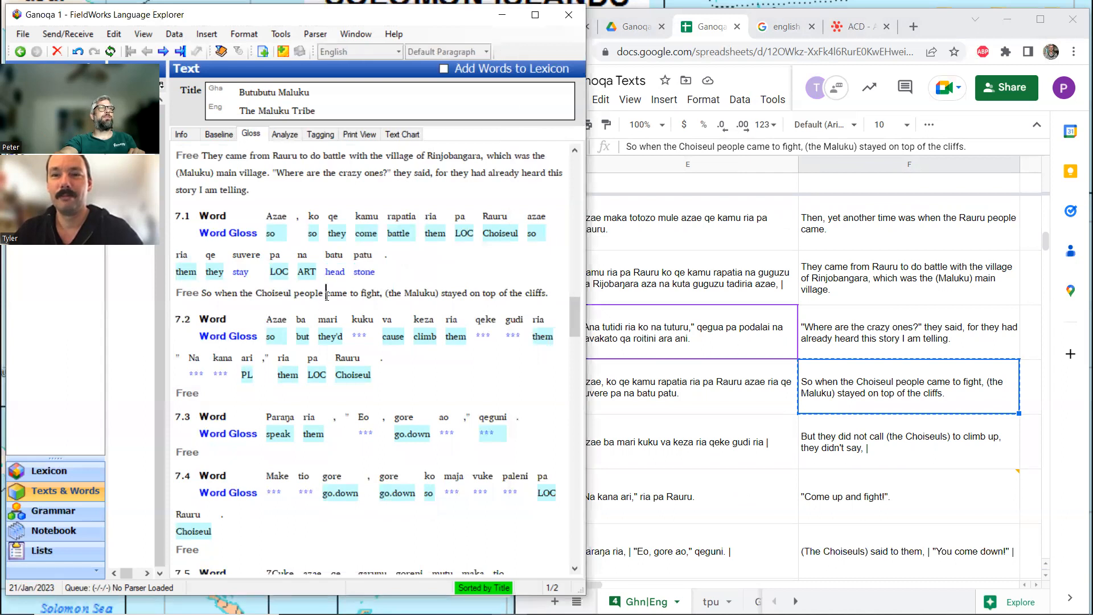